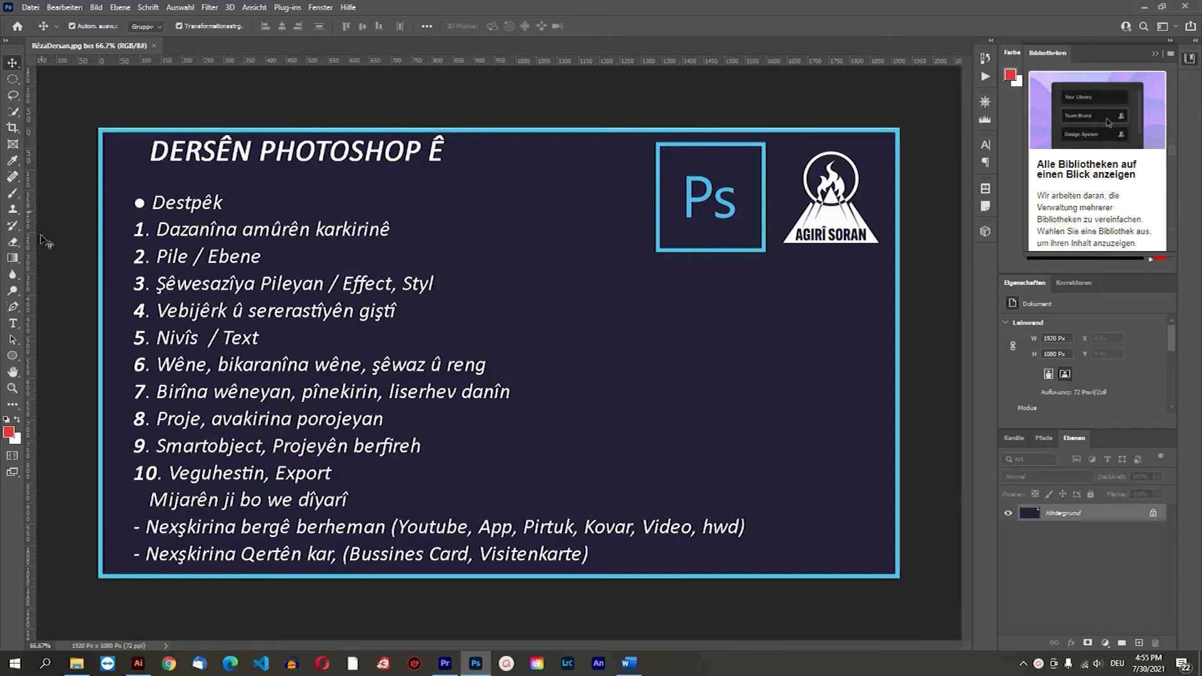
Draw a rectangle about 651 × 65 px over list item 1, "Dazanîna amûrên karkirinê"
left_click_drag(18, 360, 69, 355)
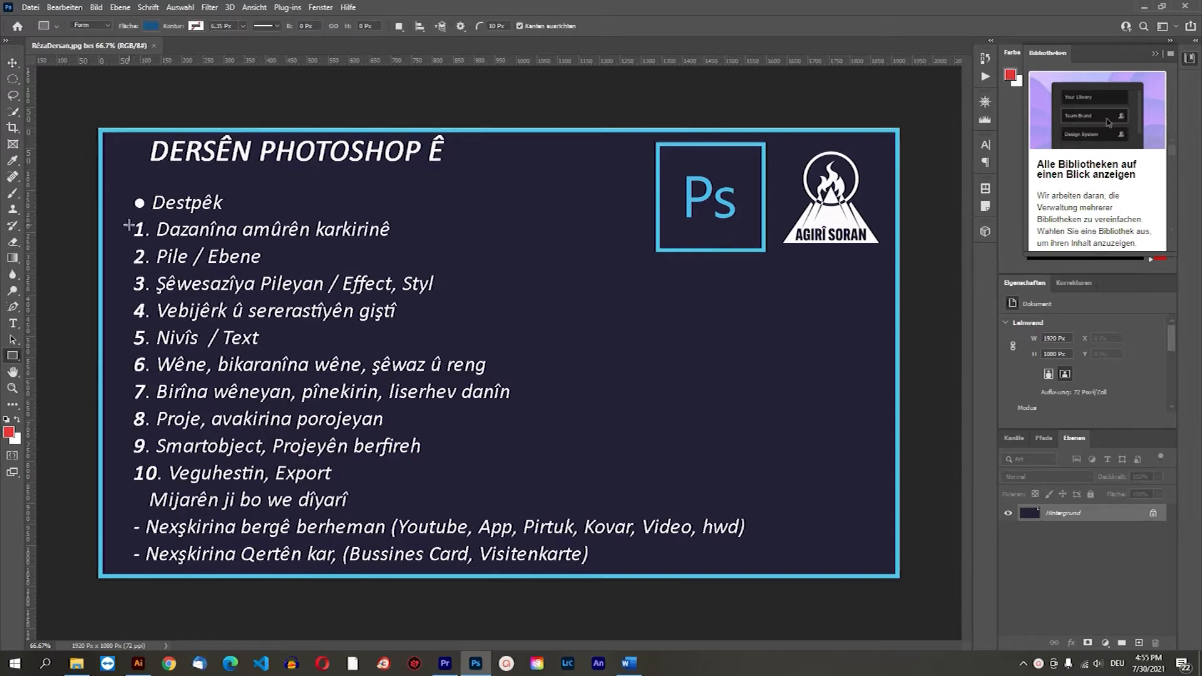
left_click_drag(127, 217, 398, 243)
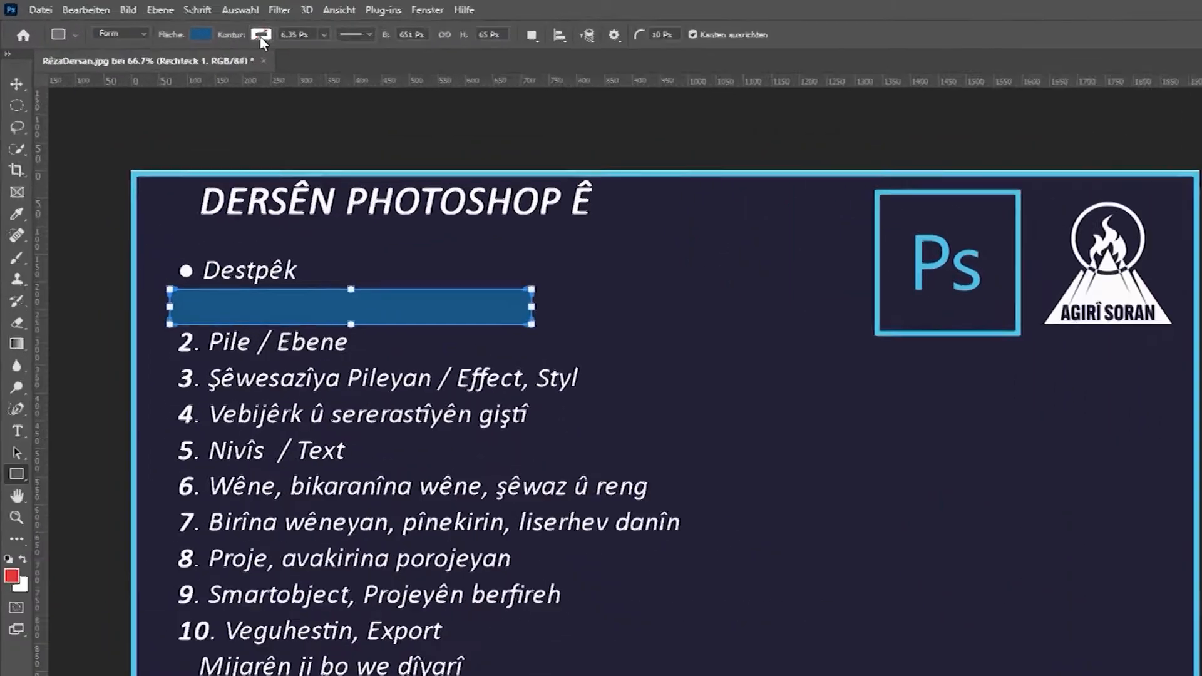
key("v")
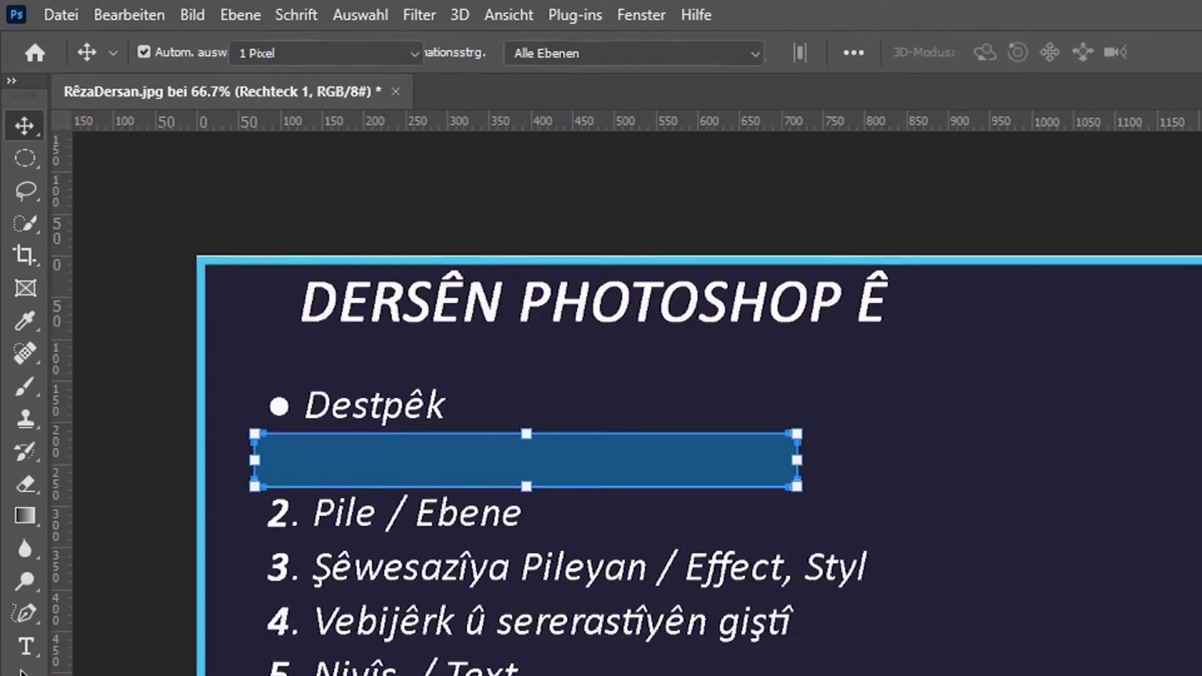
key("v")
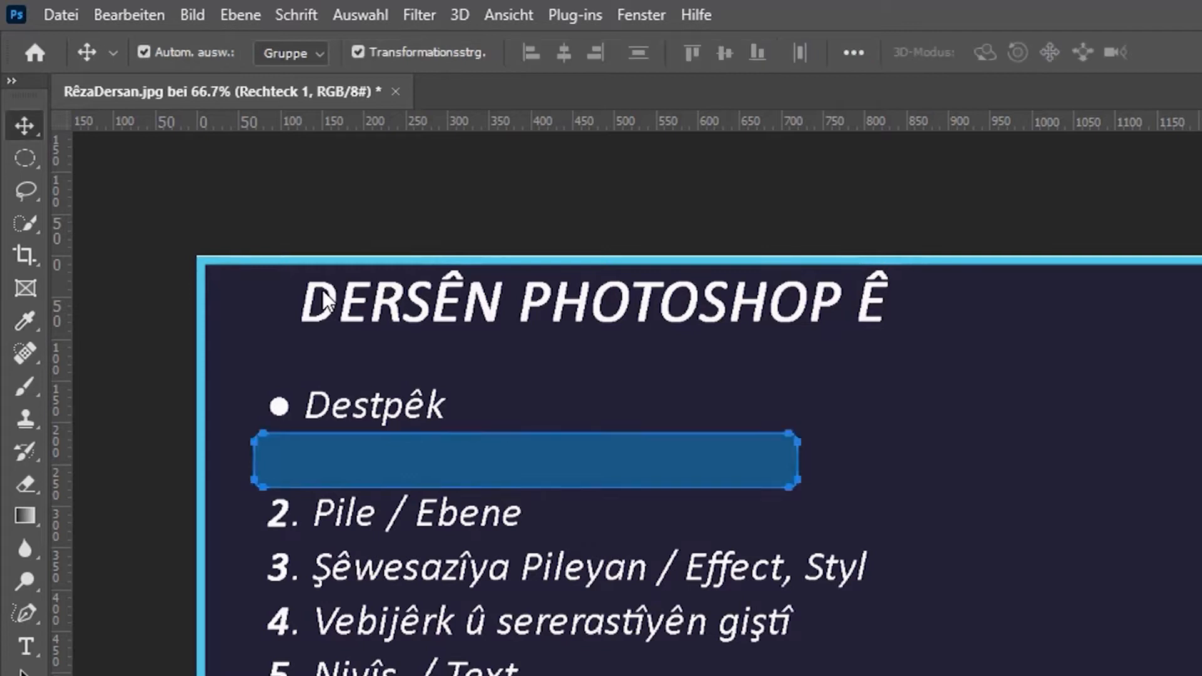
key("u")
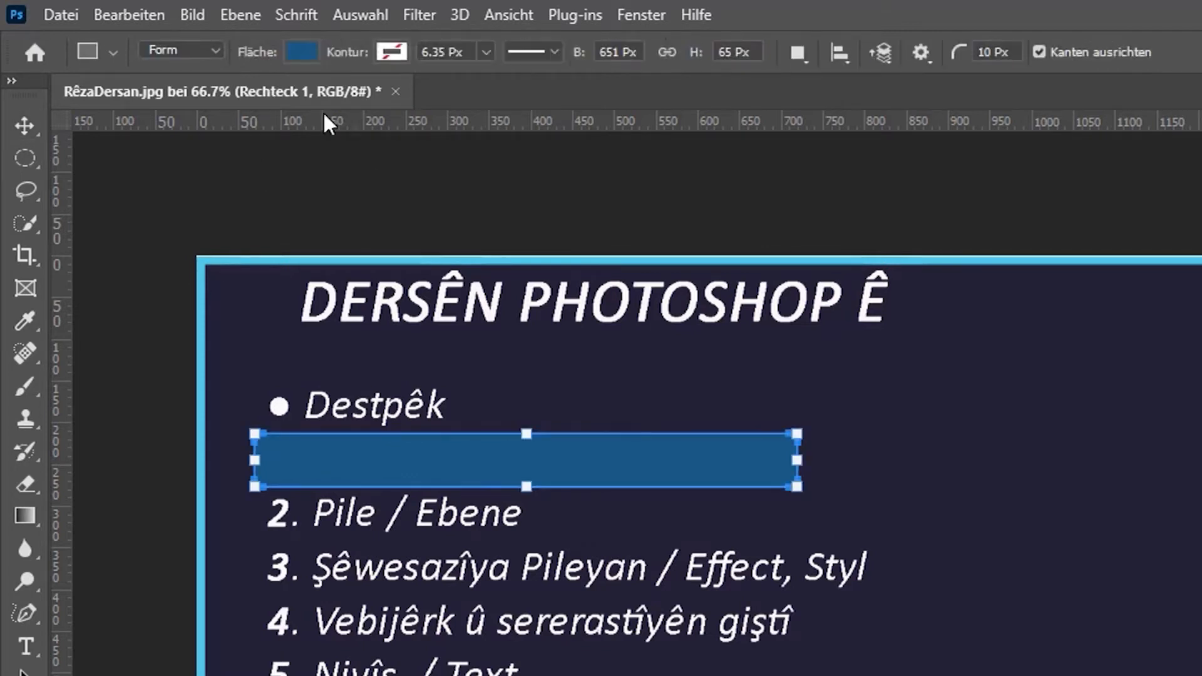
Remove the rectangle's fill, give it a red outline, and deselect it
left_click(391, 52)
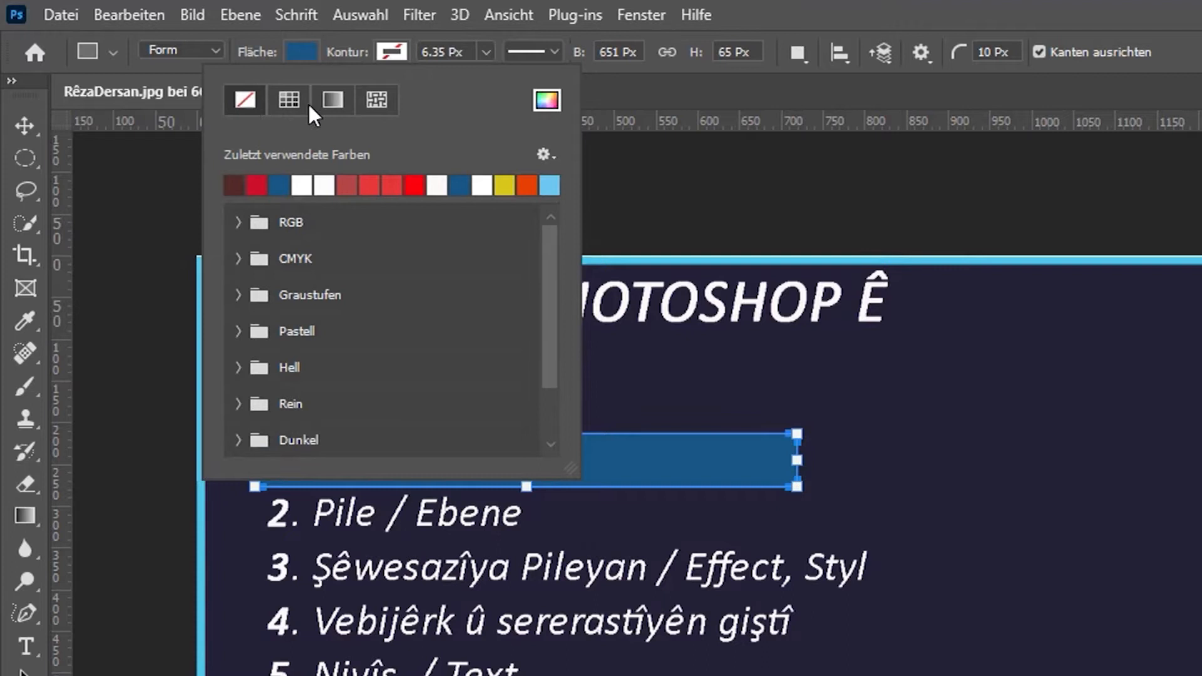
left_click(301, 52)
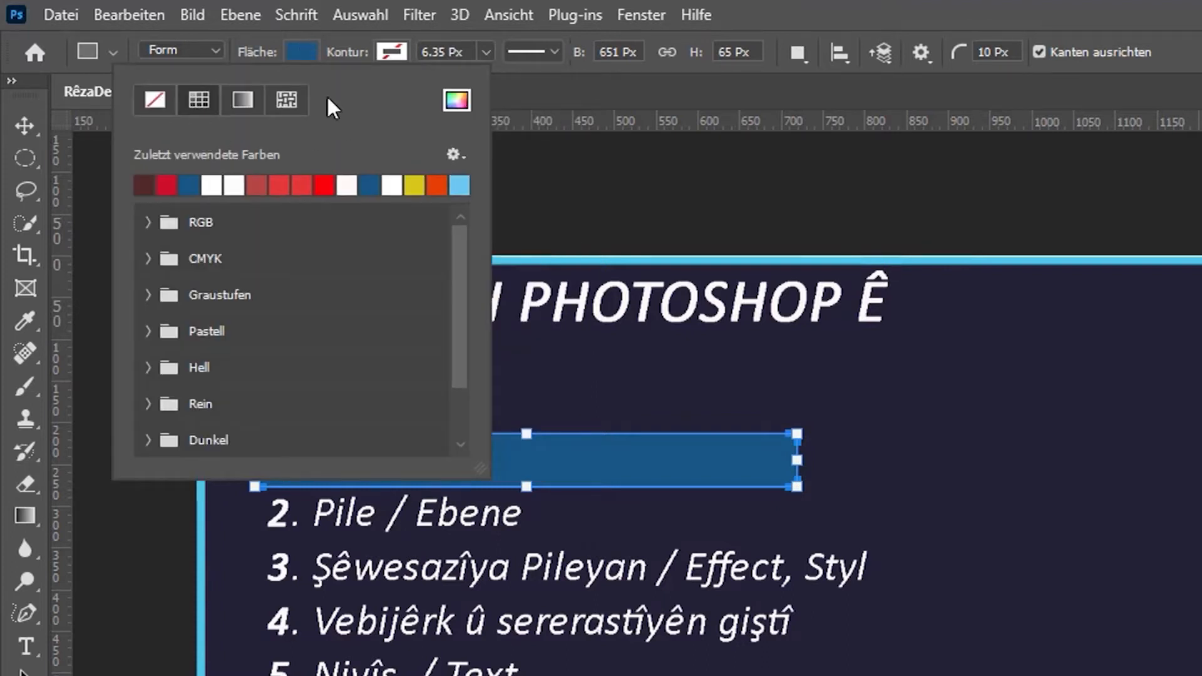
left_click(150, 98)
left_click(393, 54)
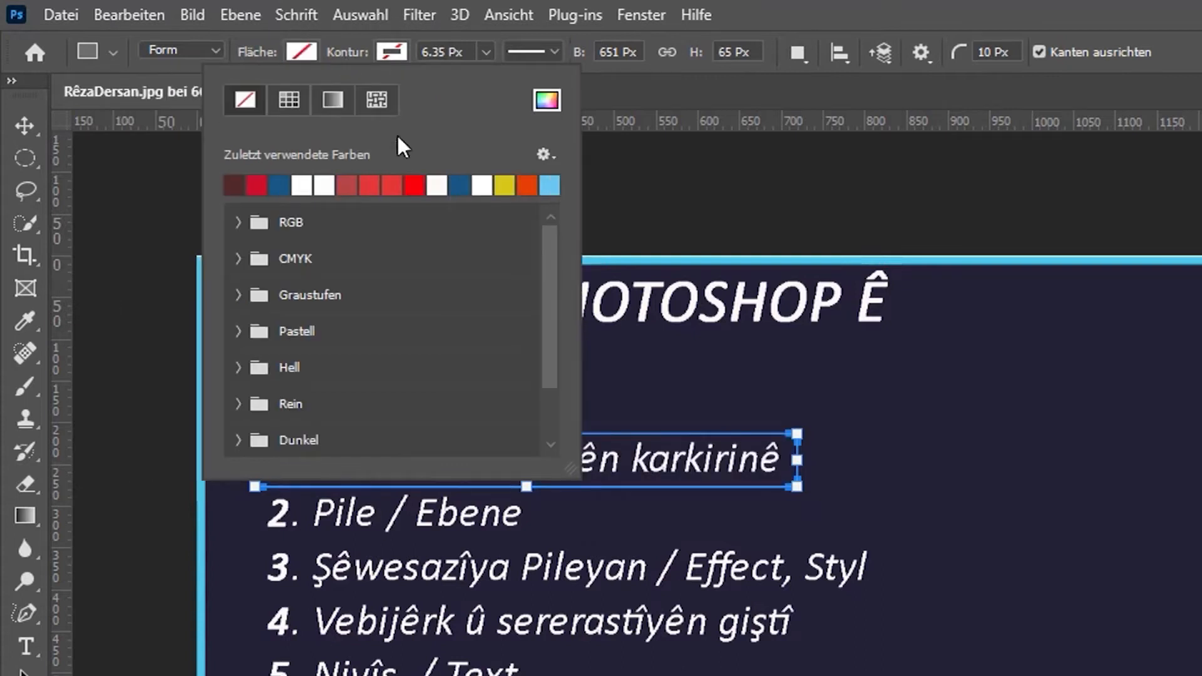
left_click(415, 191)
left_click(25, 125)
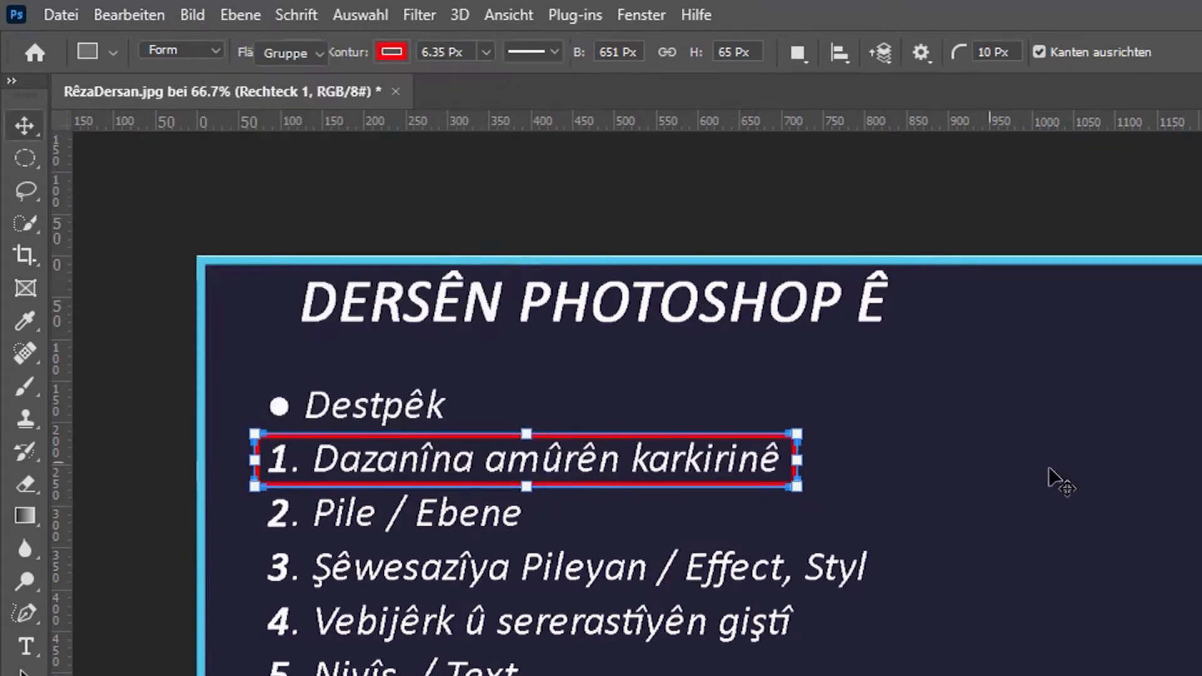
left_click(543, 483)
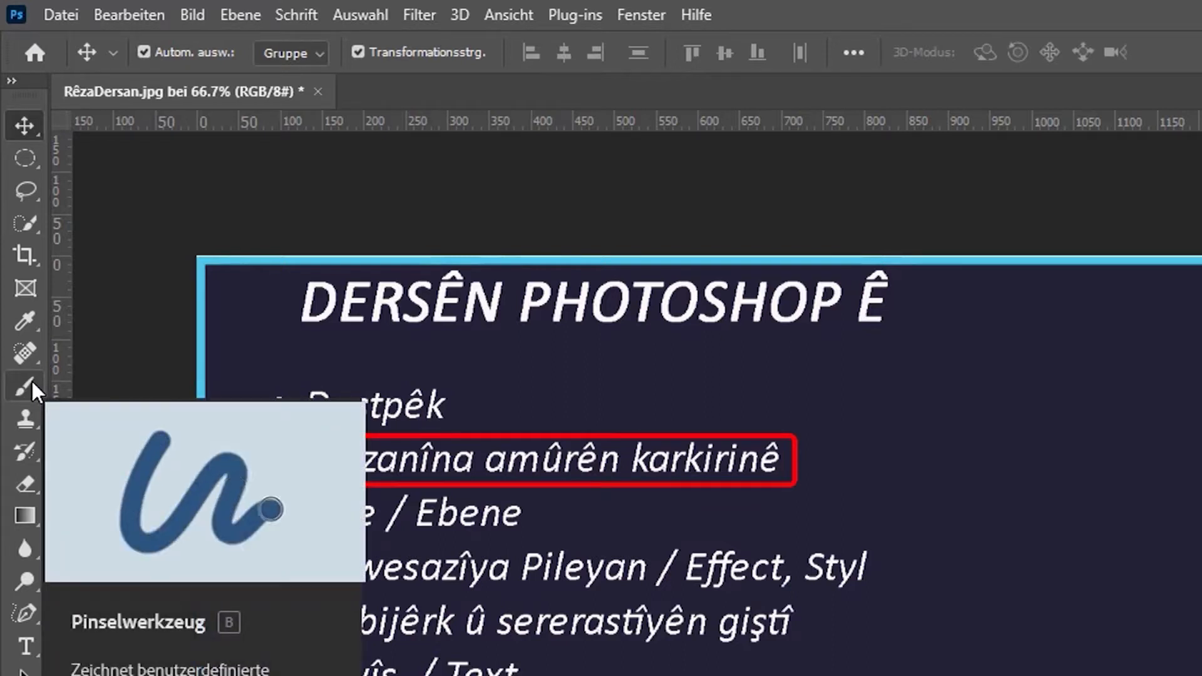
Create a new document from the "Web – Groß" preset, 1920 x 1080 px at 72 ppi
left_click(61, 14)
left_click(87, 36)
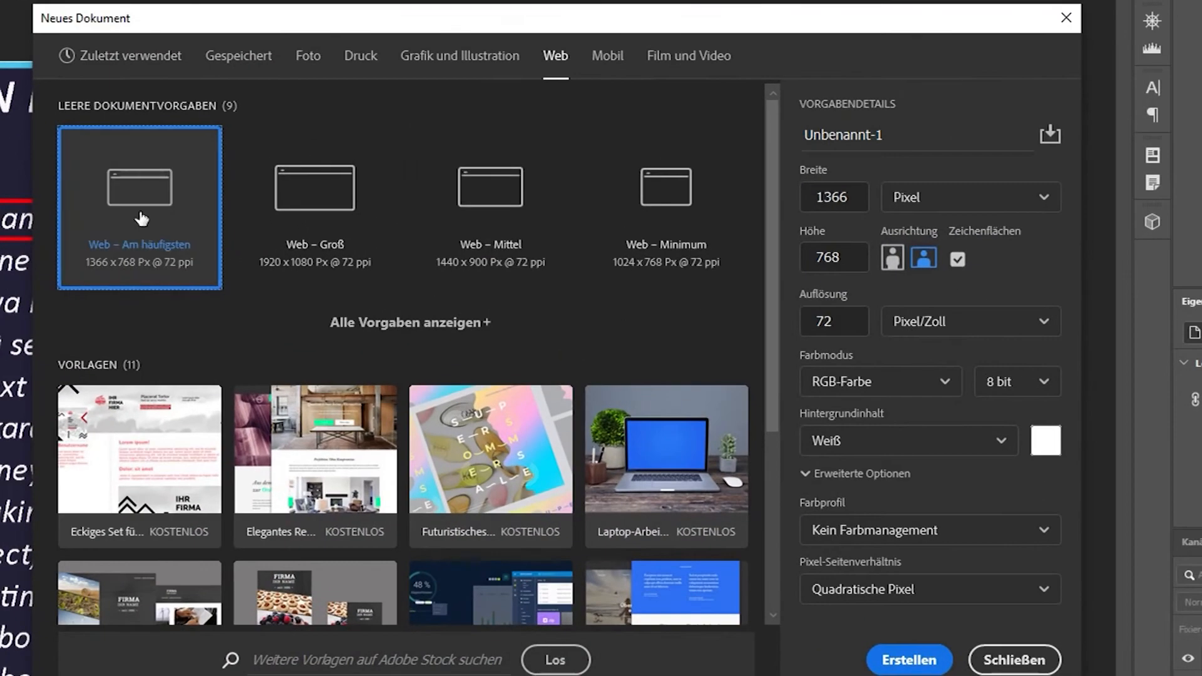
left_click(332, 229)
left_click(337, 214)
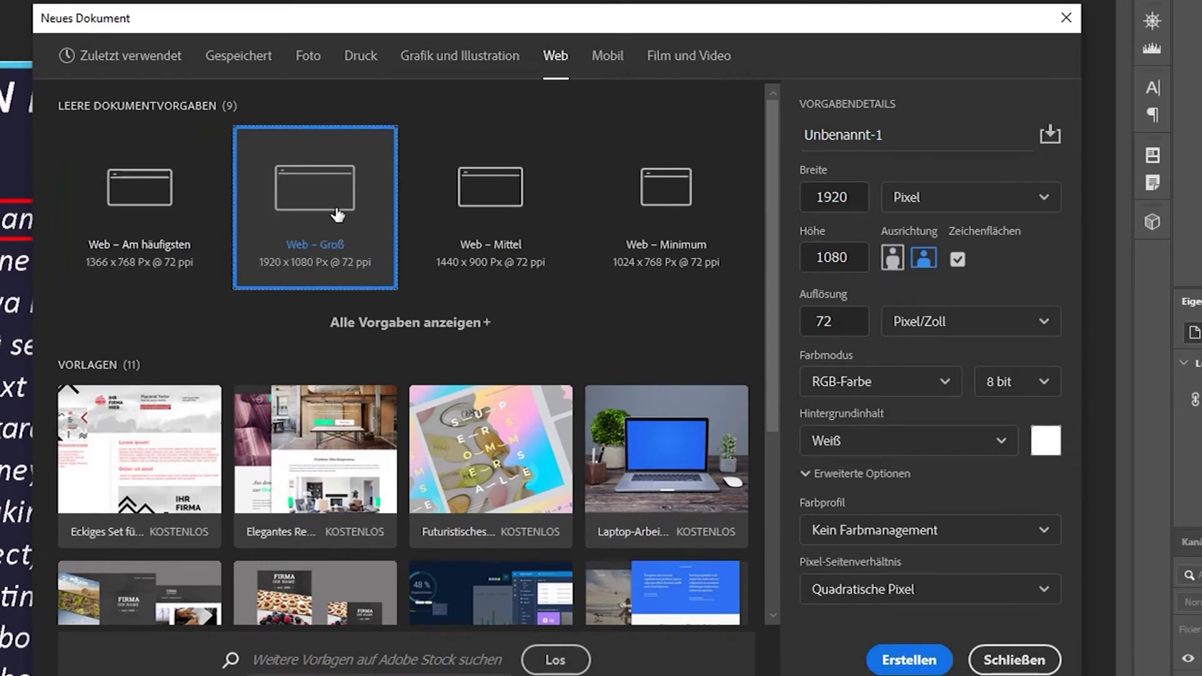
left_click(904, 662)
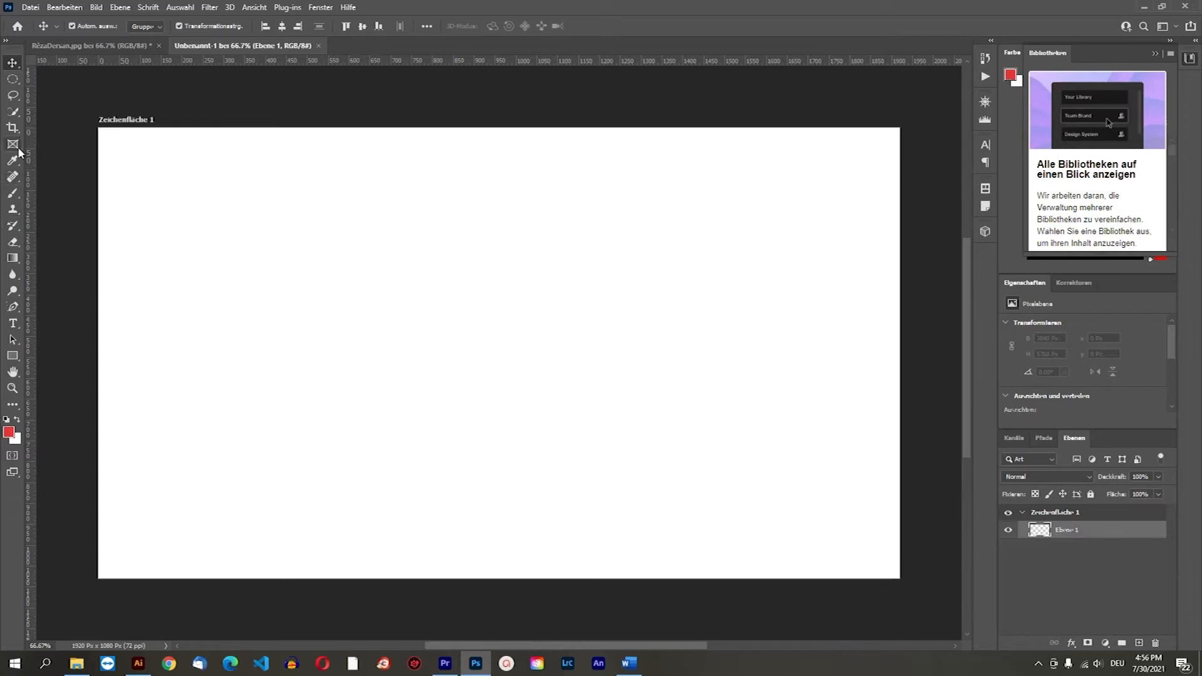
Add the text "2 W;NE" in the upper left area of the artboard and scale it up to about 185 pt
left_click(13, 323)
left_click(168, 244)
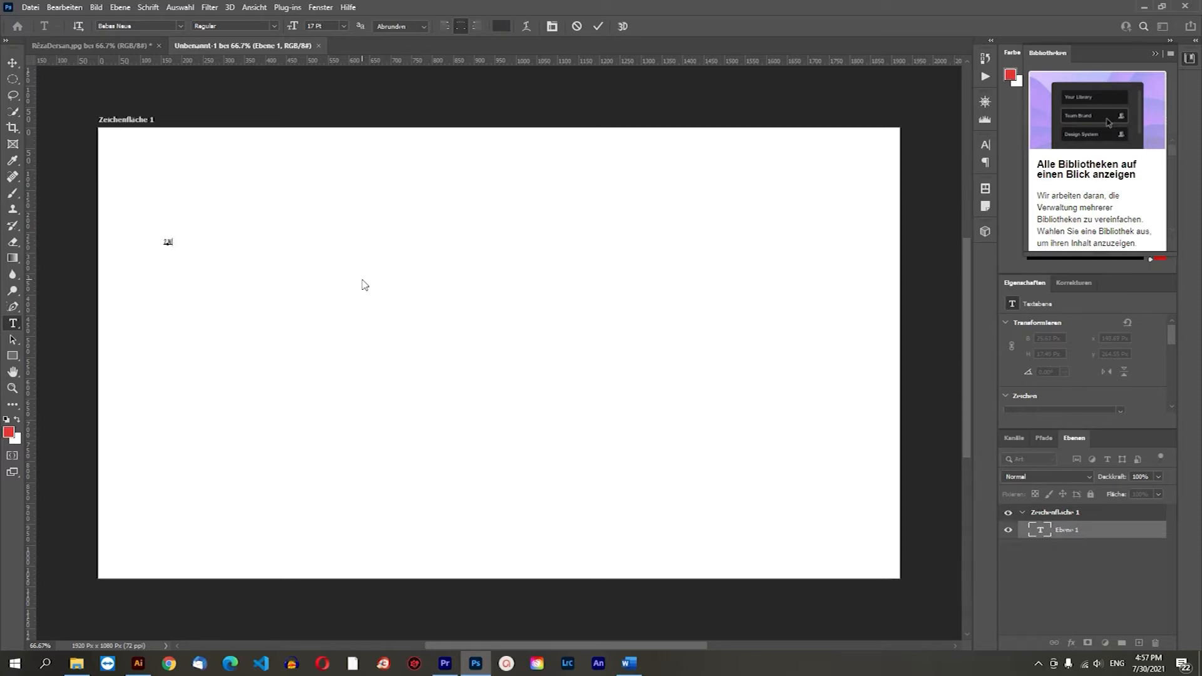
left_click(13, 63)
left_click_drag(176, 248, 316, 328)
left_click_drag(320, 252, 371, 221)
left_click(670, 26)
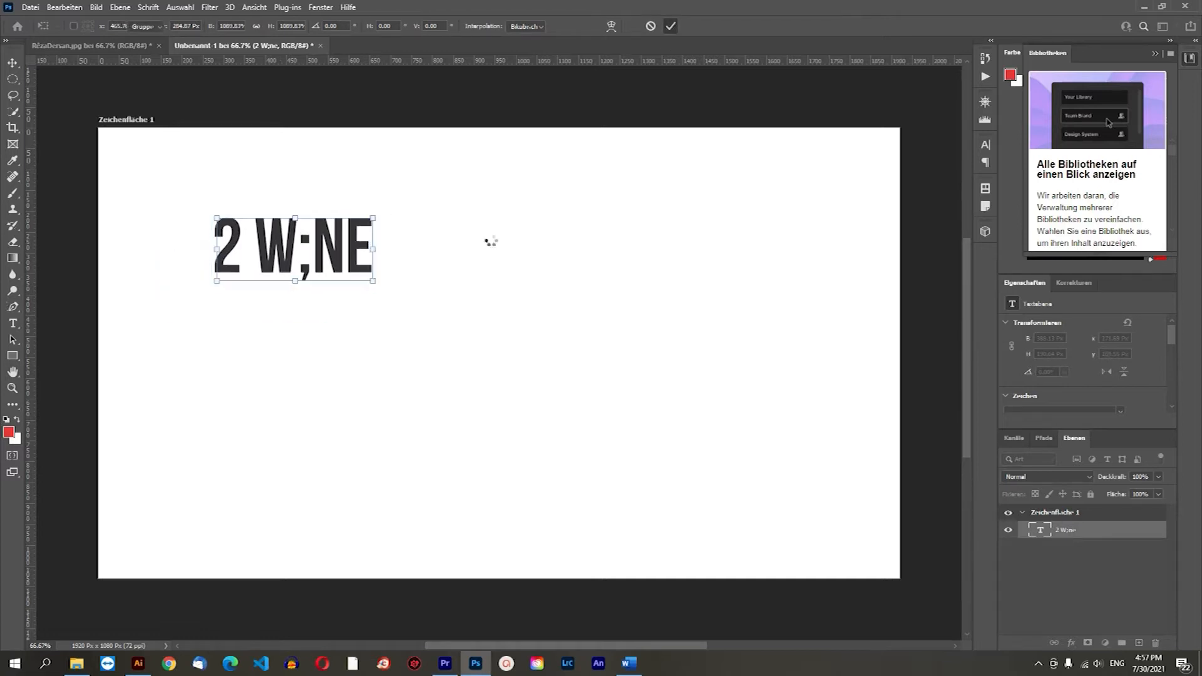
Switch the keyboard language to English (United States) with the Kurdi_Latini_US_Unicode layout
double_click(318, 238)
left_click(318, 238)
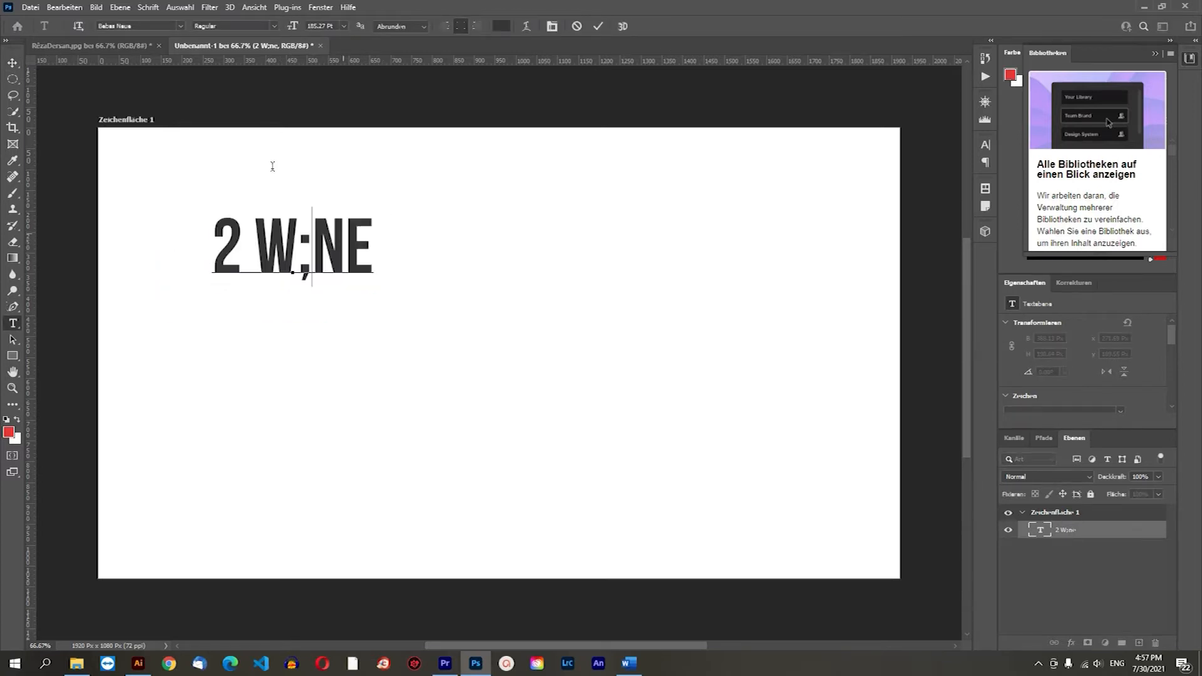
left_click(13, 62)
left_click(1115, 665)
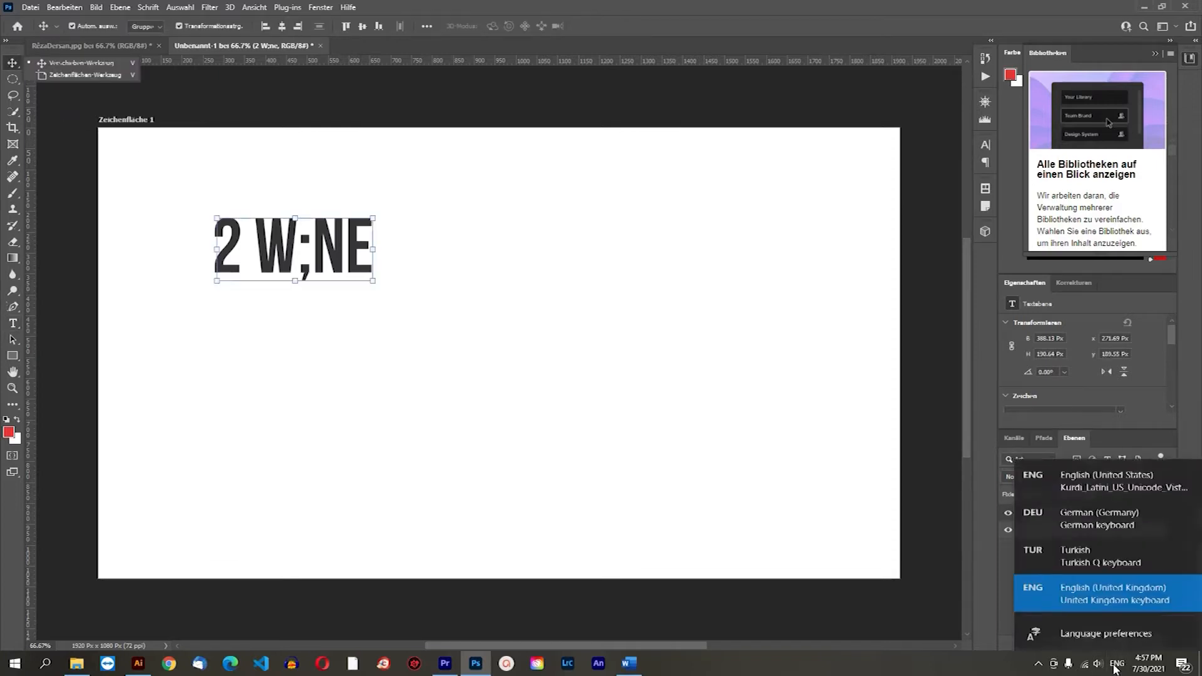
left_click(1107, 599)
left_click(1116, 663)
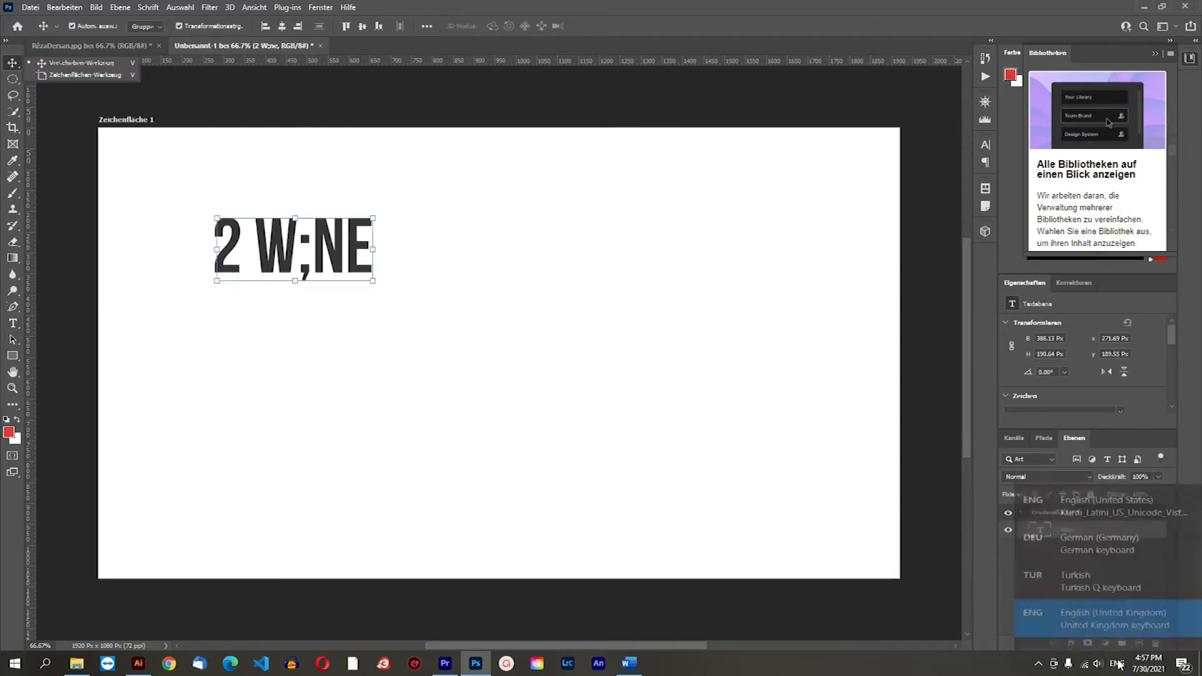
left_click(1086, 498)
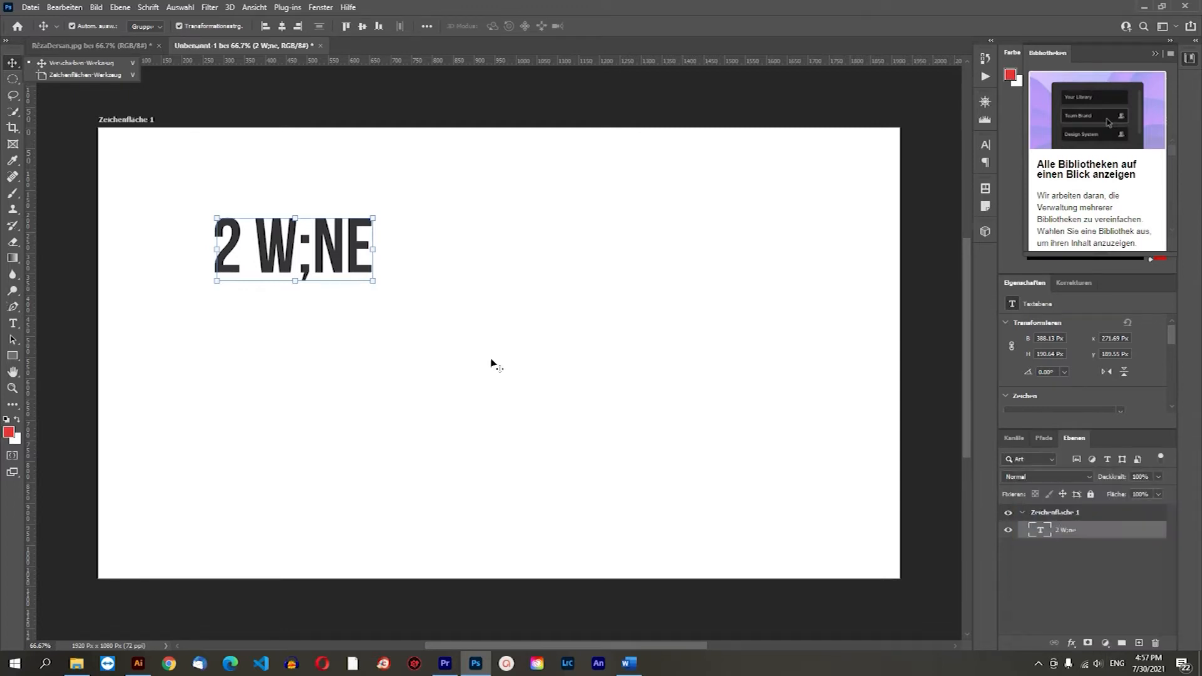
Replace the semicolon in the heading text with "ê" so that it reads "2 WÊNE"
double_click(312, 244)
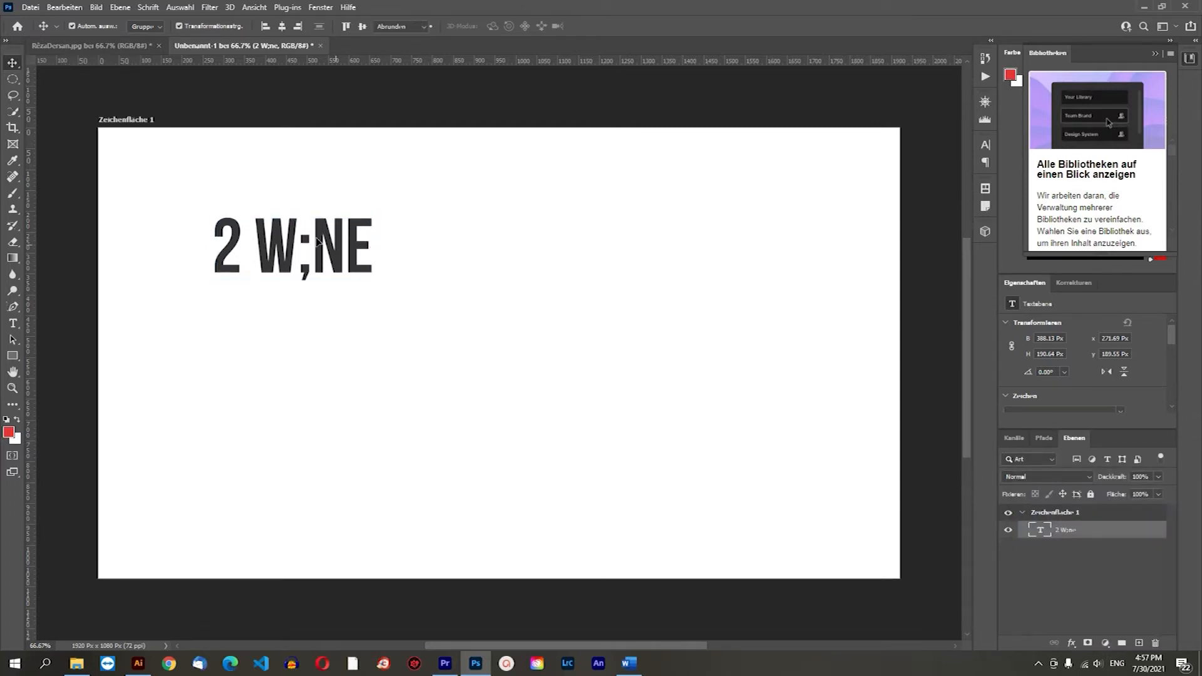
double_click(314, 243)
left_click(313, 241)
key("BackSpace")
type("ê")
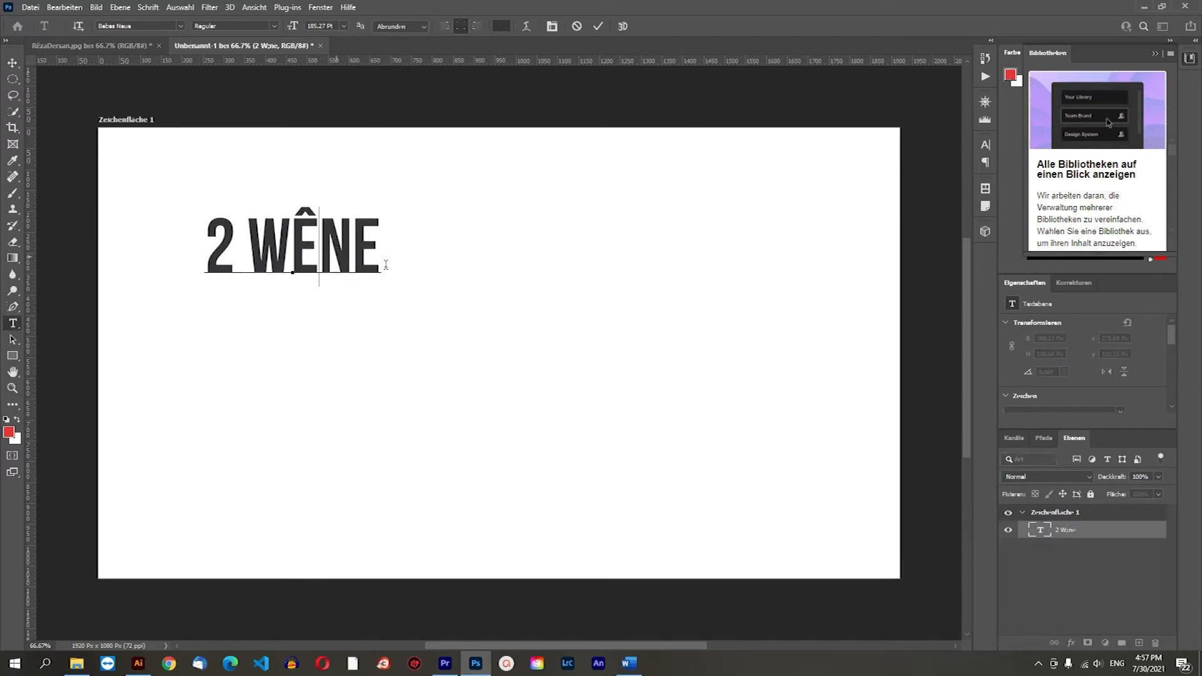
left_click(13, 62)
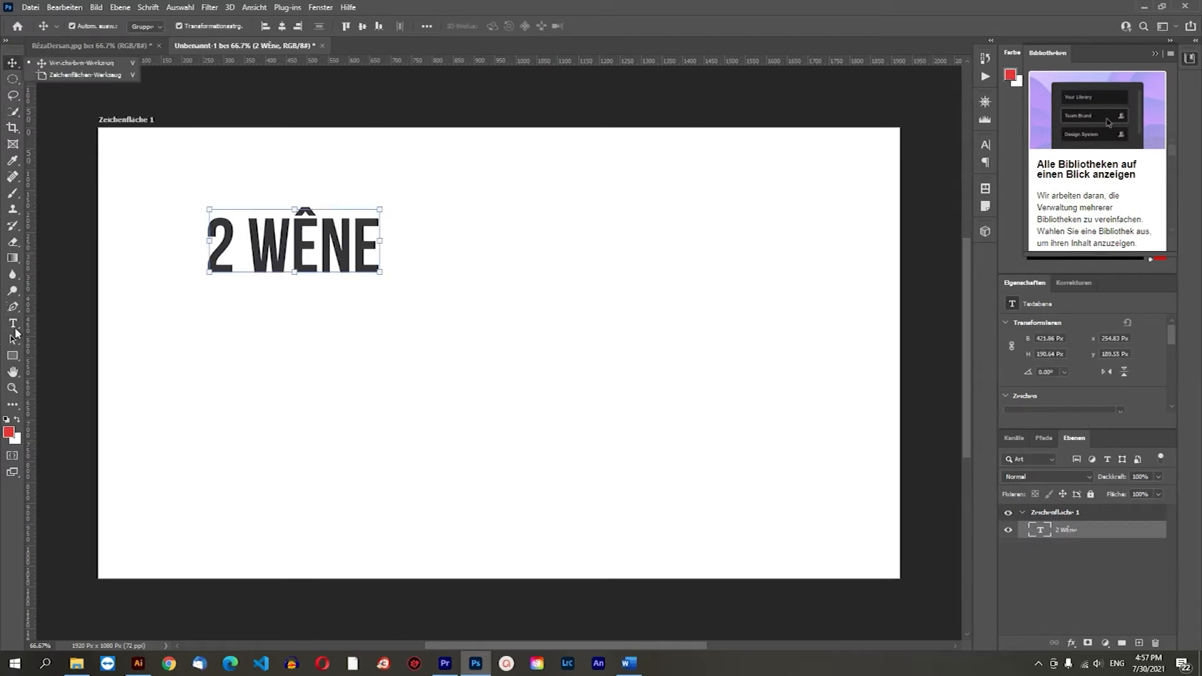
left_click(13, 324)
left_click(212, 335)
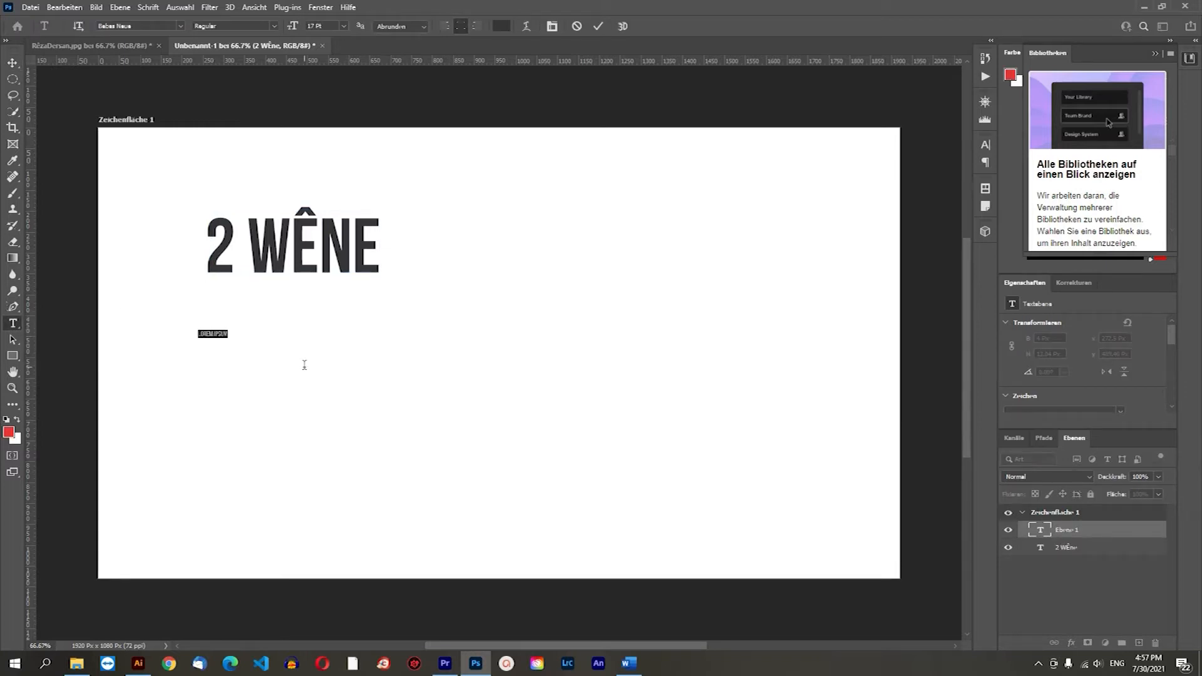
left_click(9, 63)
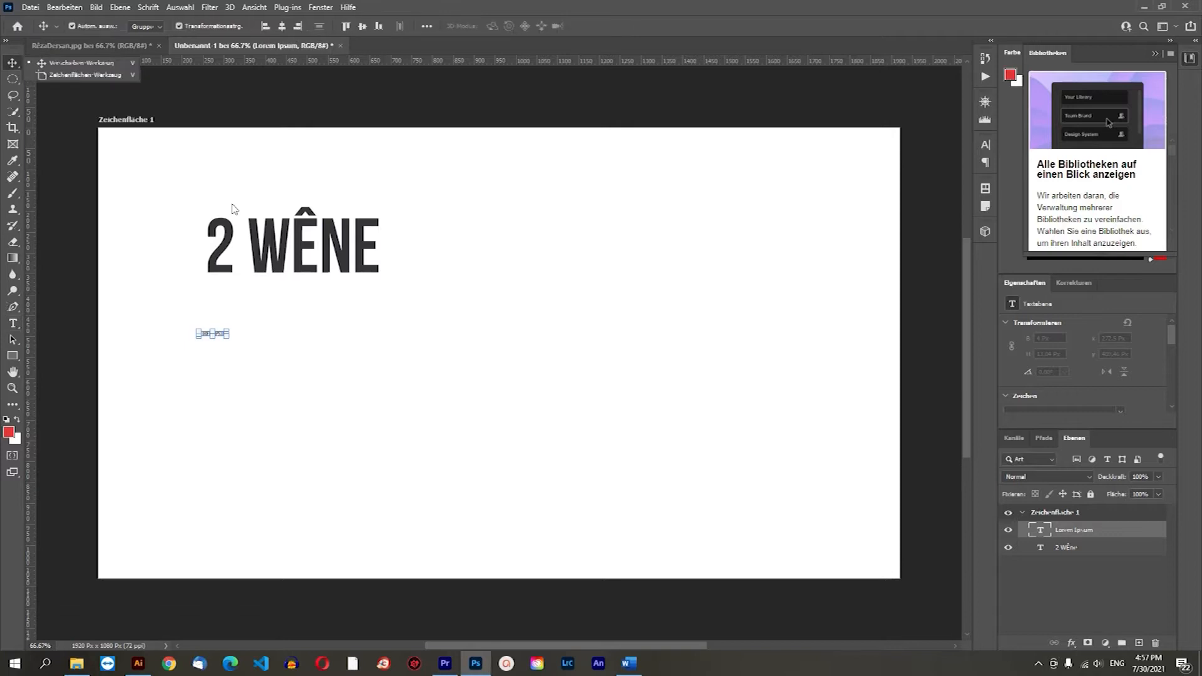
left_click(329, 239)
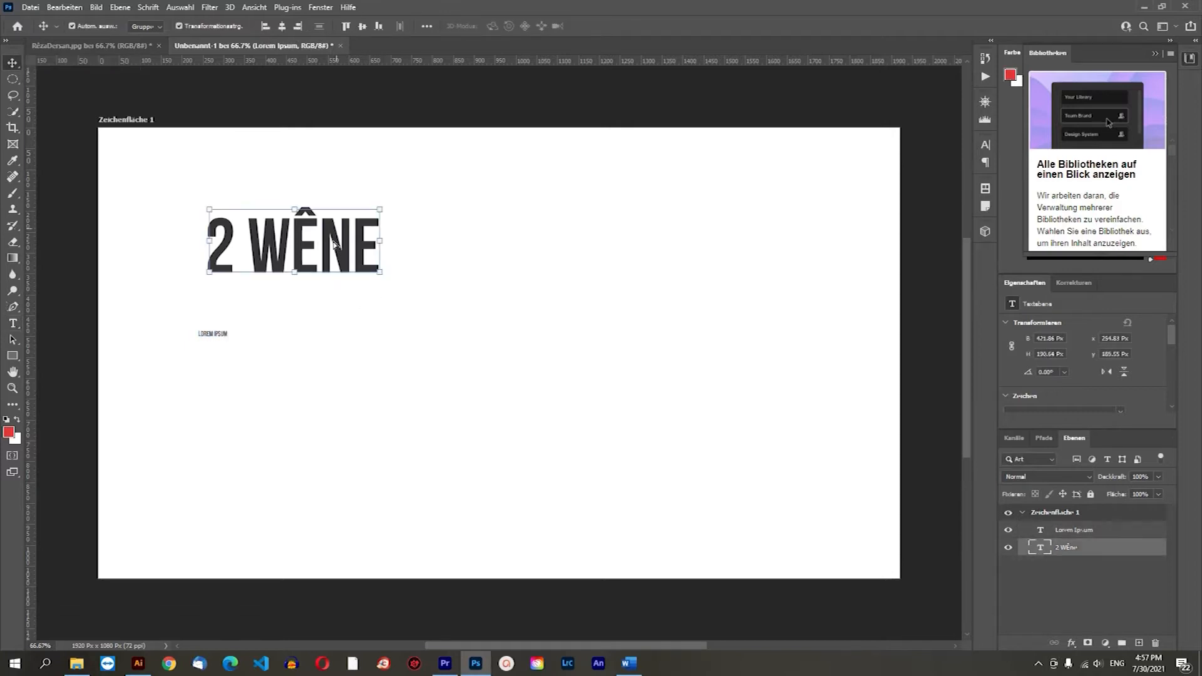
left_click(1066, 531)
key("Delete")
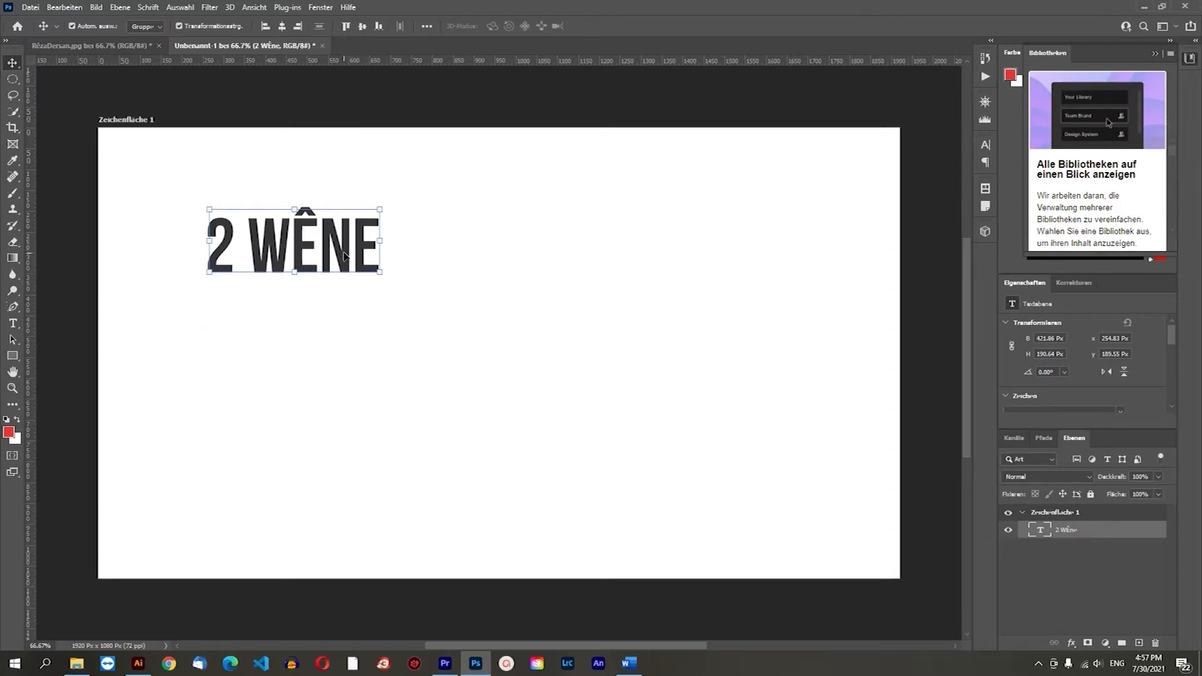
Duplicate the "2 WÊNE" text directly below the original and change the copy's number to 1
left_click_drag(346, 261, 344, 362)
left_click(13, 323)
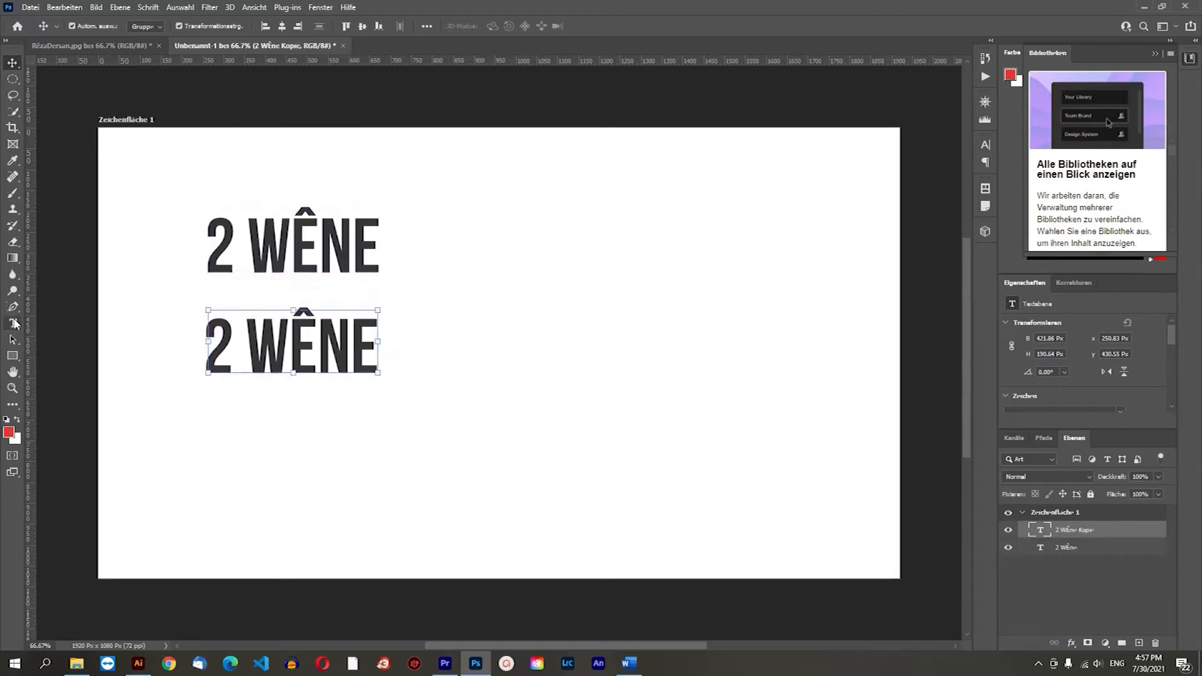
double_click(223, 332)
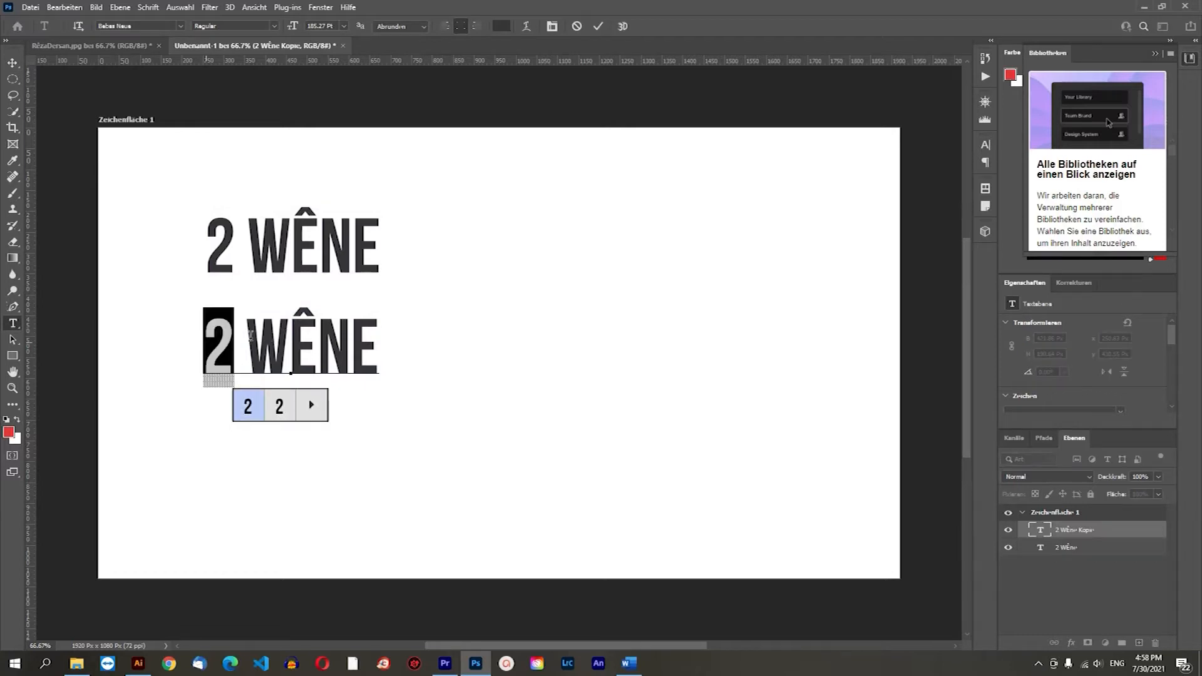
key("Right")
key("BackSpace")
type("1")
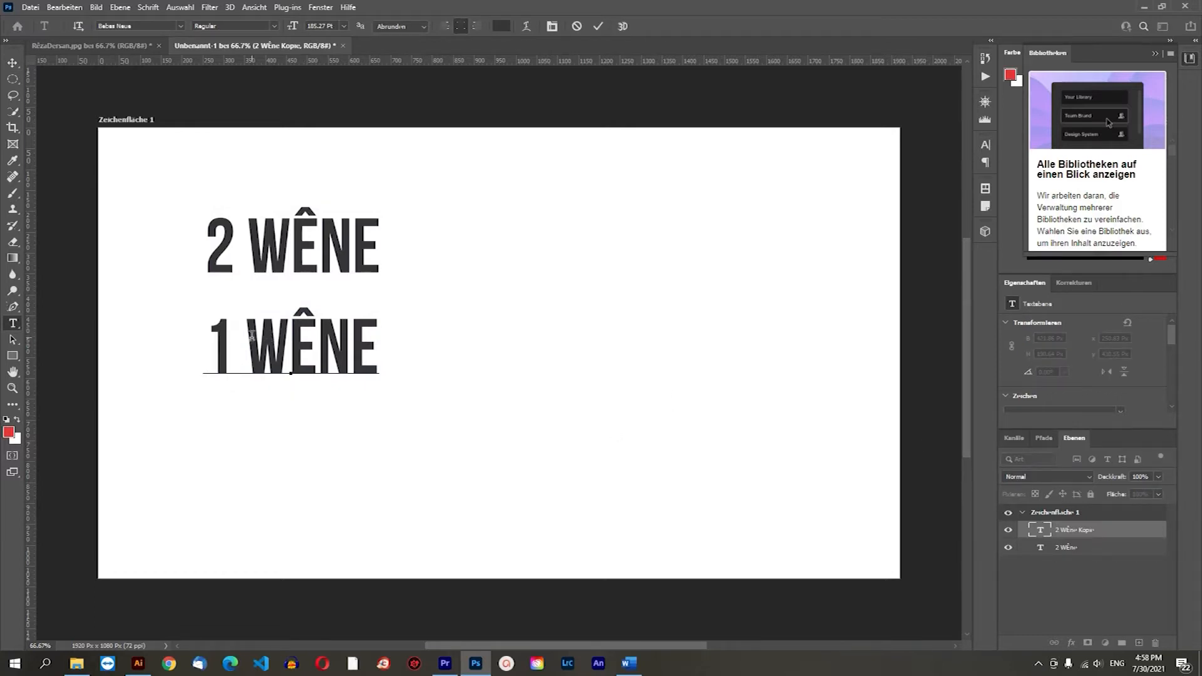
Replace "WÊNE" in the copied text with "BITMAP" and add a second line reading "2 VEKTOR / VECTOR"
left_click_drag(247, 338, 373, 336)
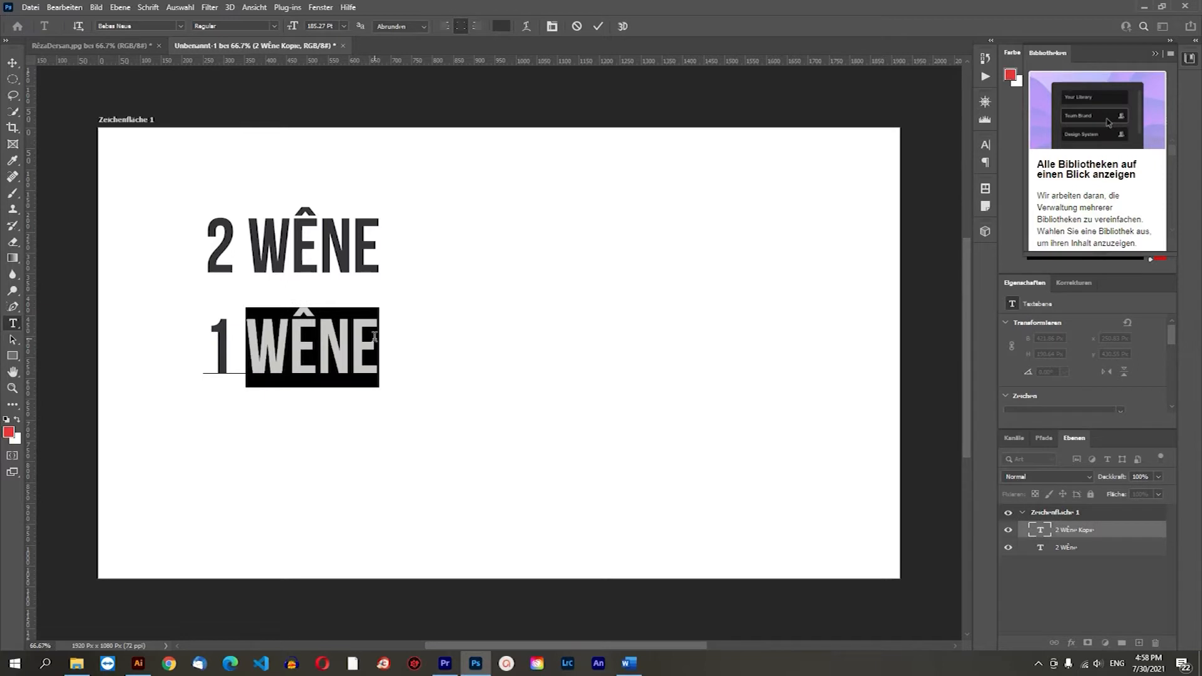
left_click(374, 337)
type("BITMAK")
key("BackSpace")
type("P ")
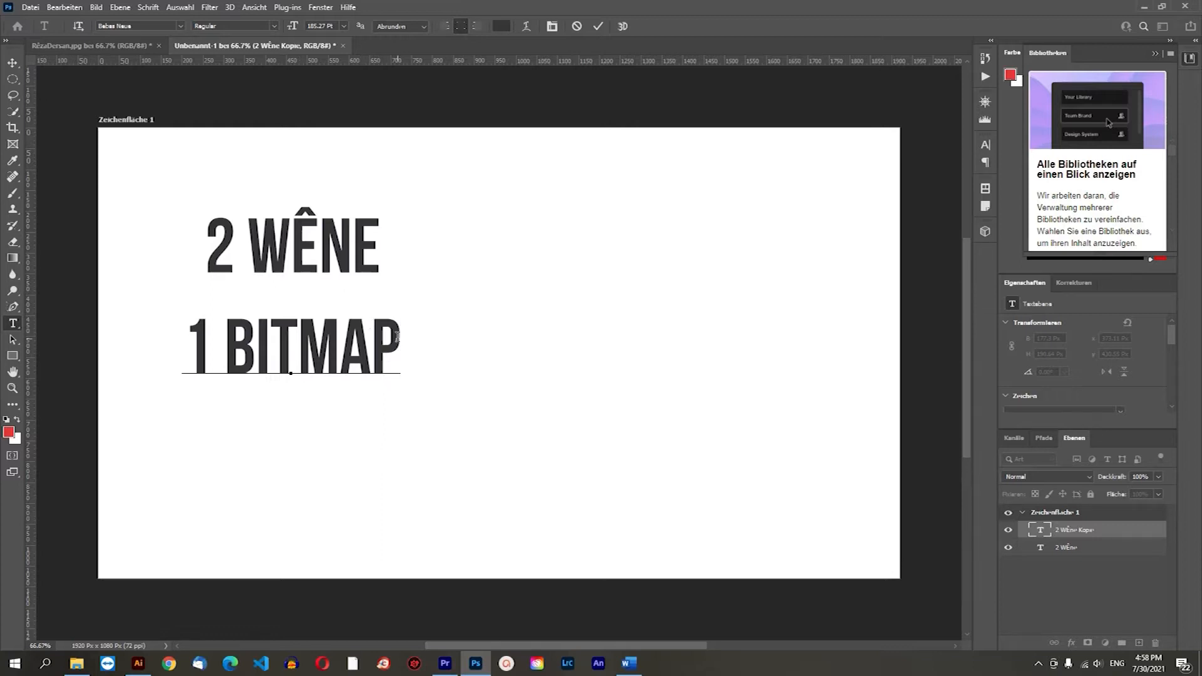
type("2 VE")
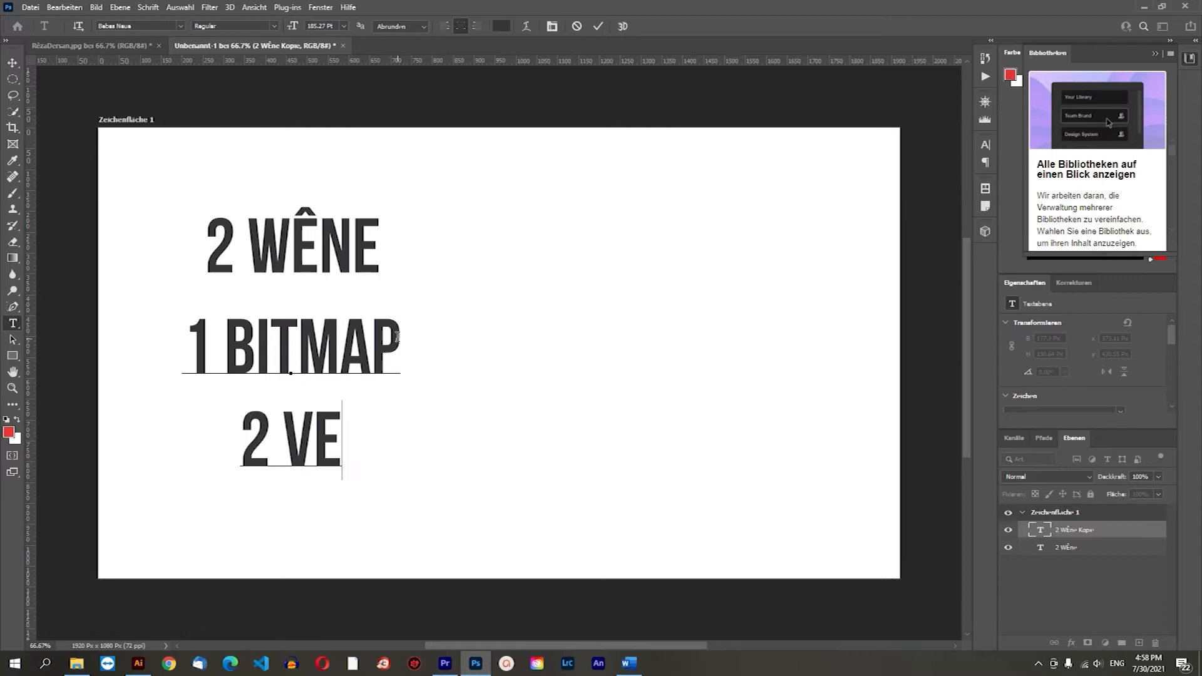
type("ktor / vector")
left_click(13, 65)
Left-align the two-line text and move it left to line up under the "2 WÊNE" heading
left_click(14, 323)
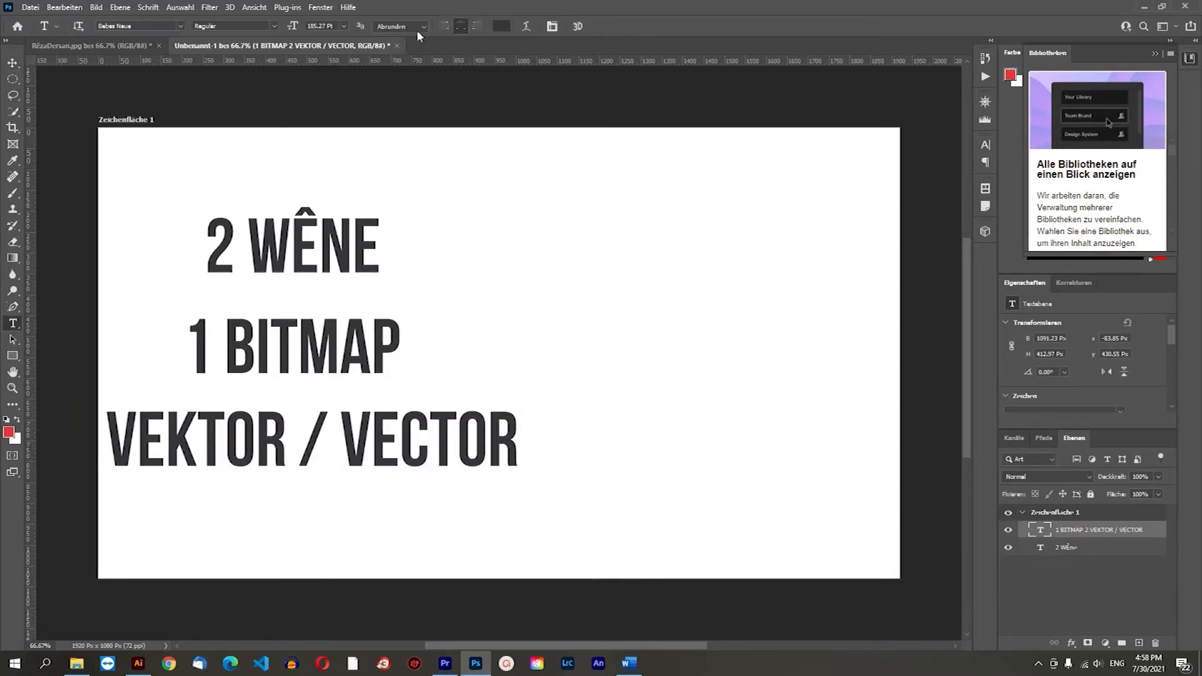
left_click(444, 26)
left_click(13, 63)
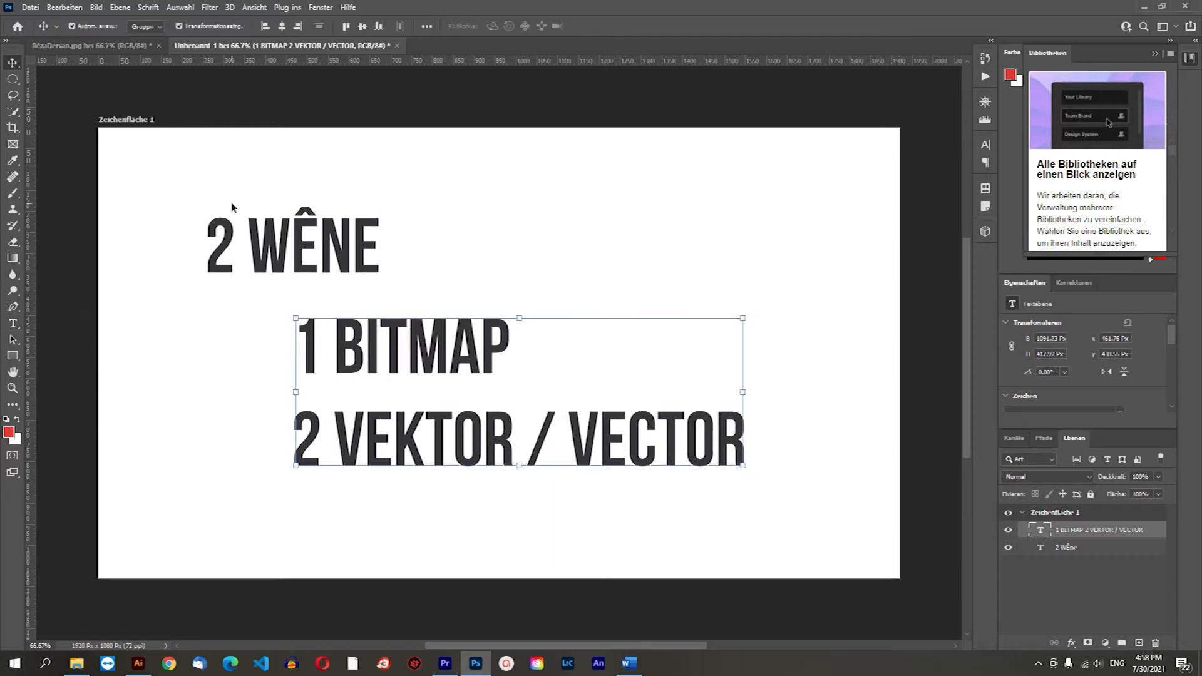
left_click_drag(393, 334, 308, 333)
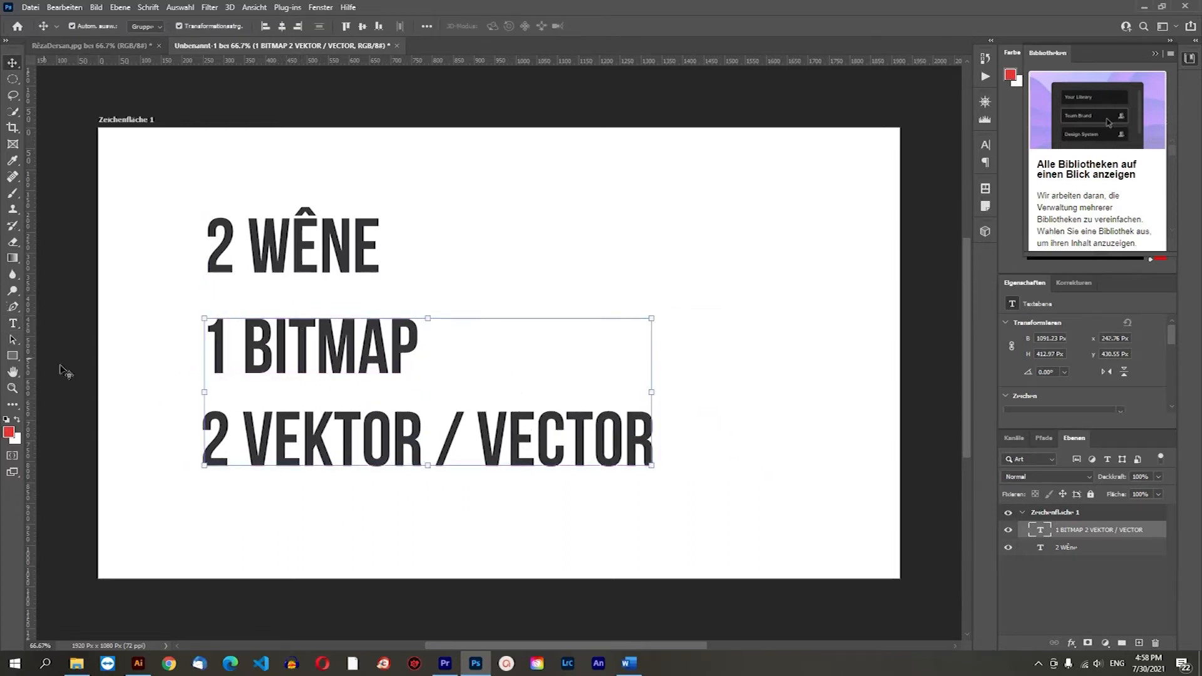
left_click(12, 323)
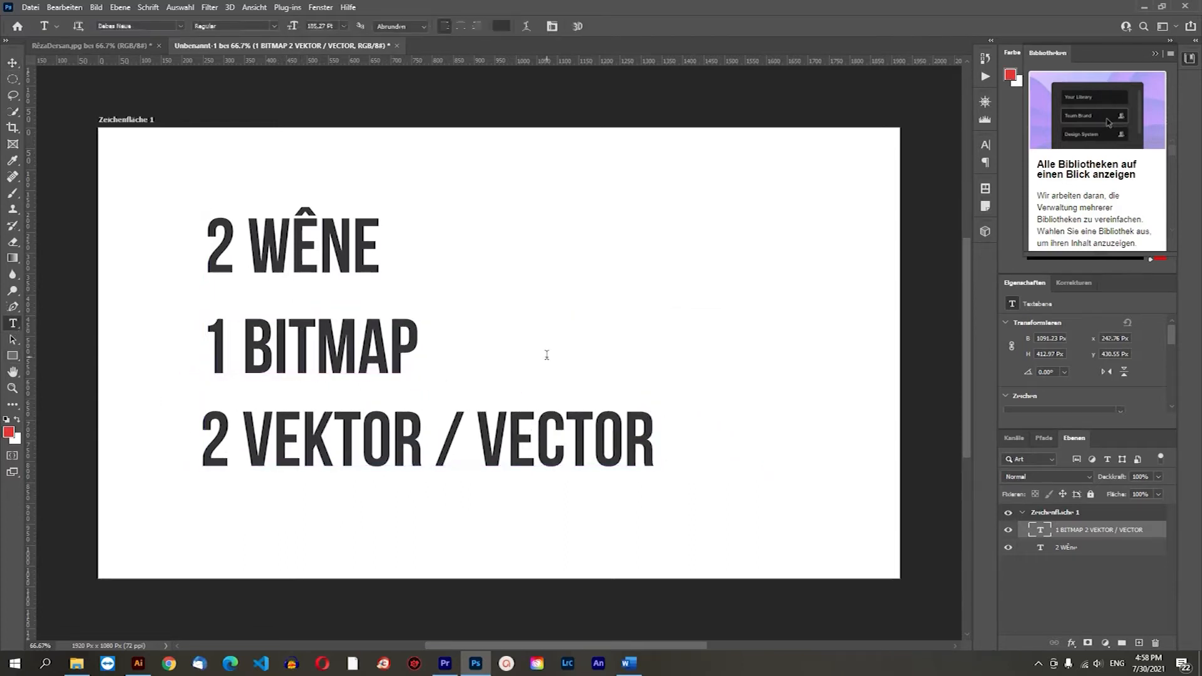
left_click(12, 62)
left_click(737, 384)
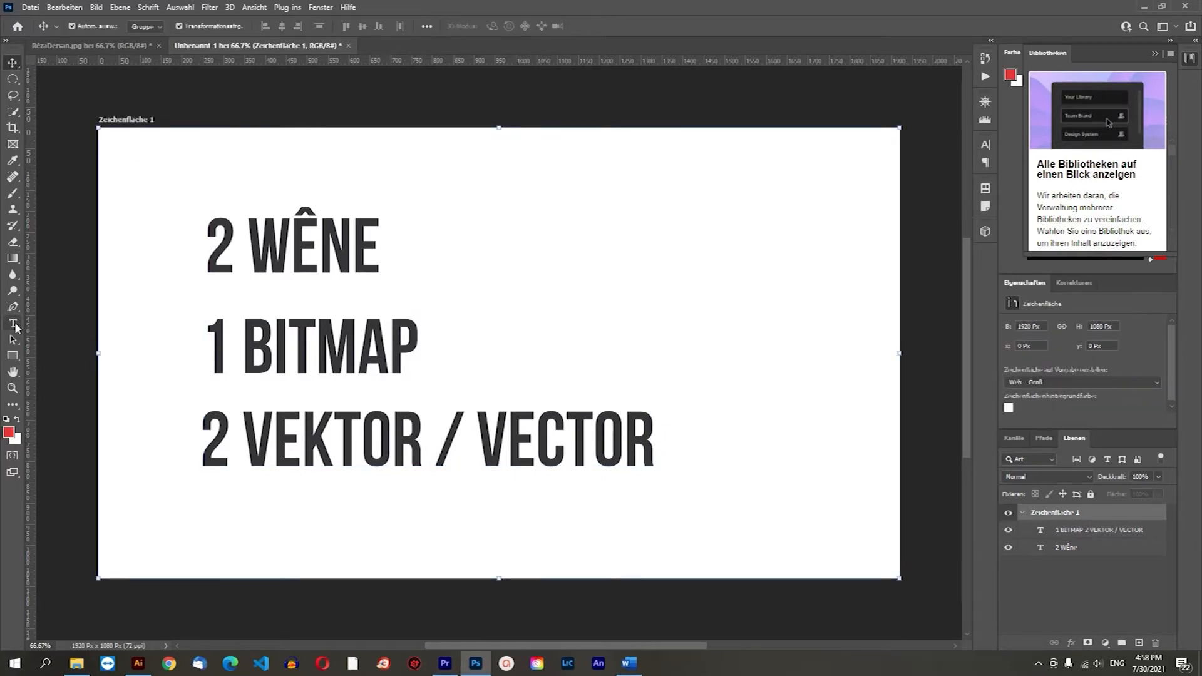
left_click(12, 356)
right_click(14, 360)
left_click(61, 369)
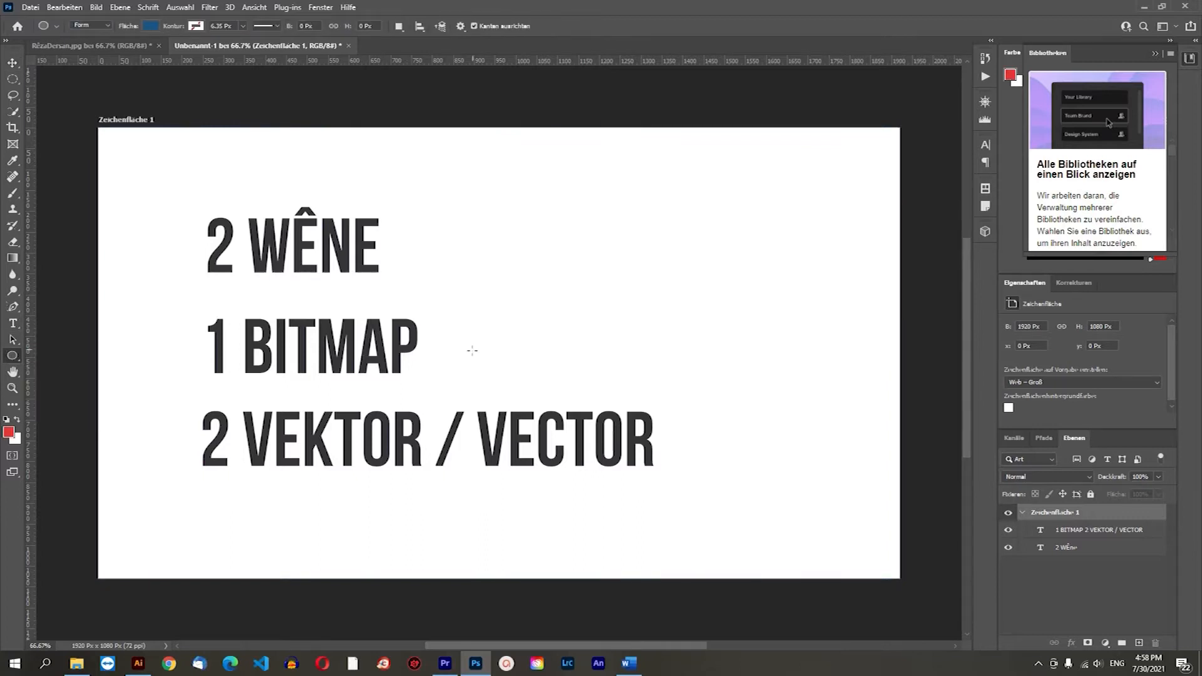
Draw a small blue rectangle about 56 × 59 px beside the "1 BITMAP" line
right_click(15, 360)
left_click(82, 354)
left_click_drag(483, 320, 505, 342)
left_click(13, 63)
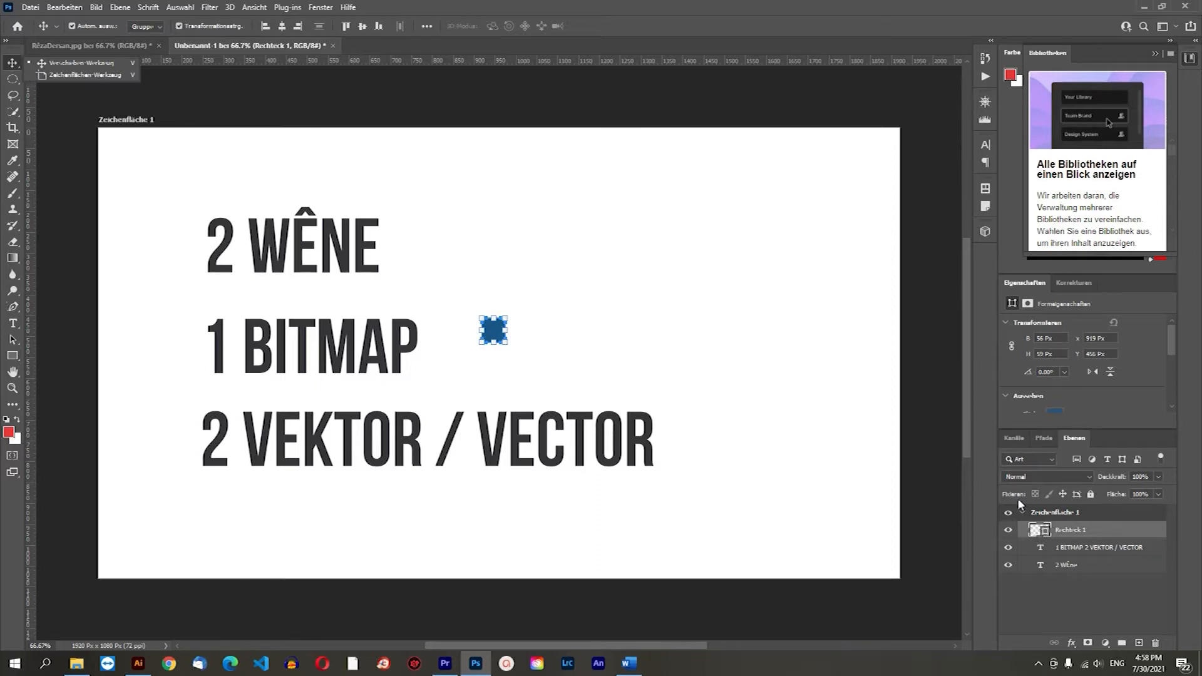
scroll(1042, 388, "down", 4)
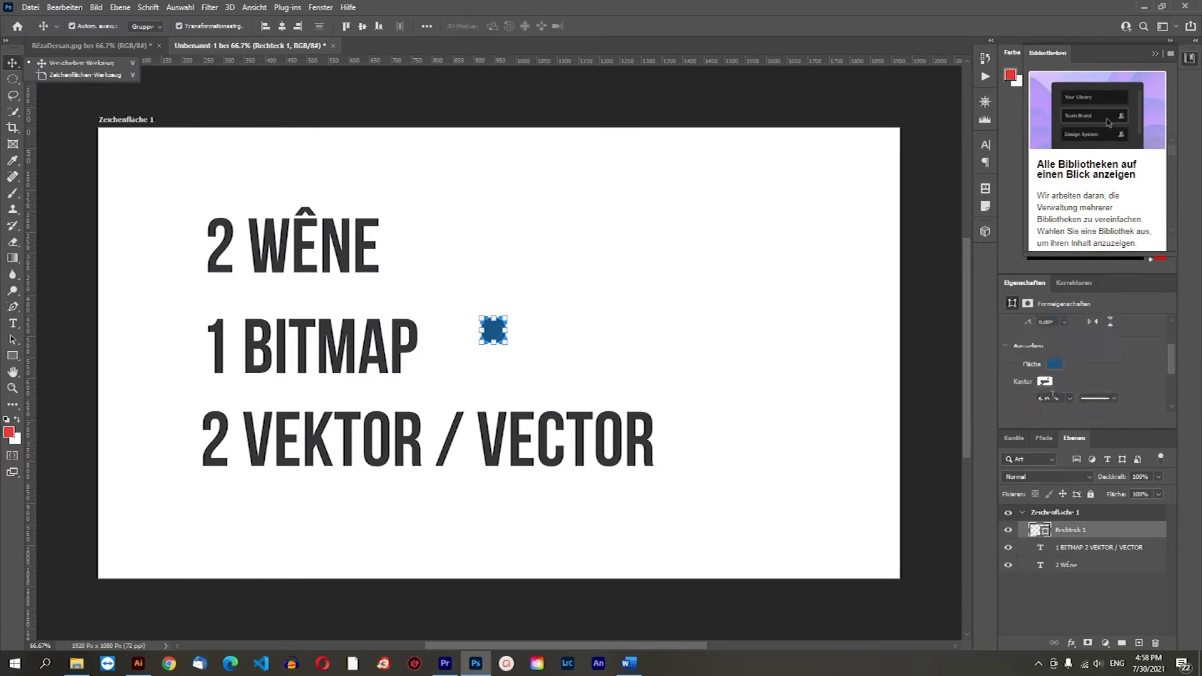
left_click_drag(958, 383, 898, 384)
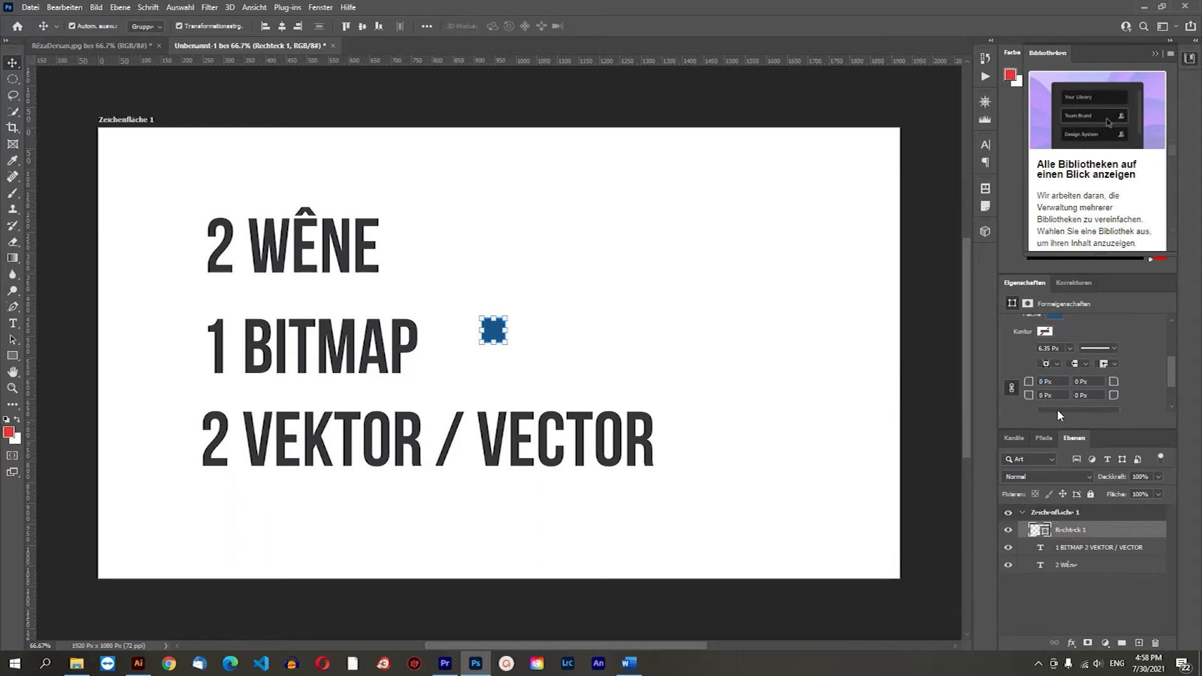
left_click(719, 316)
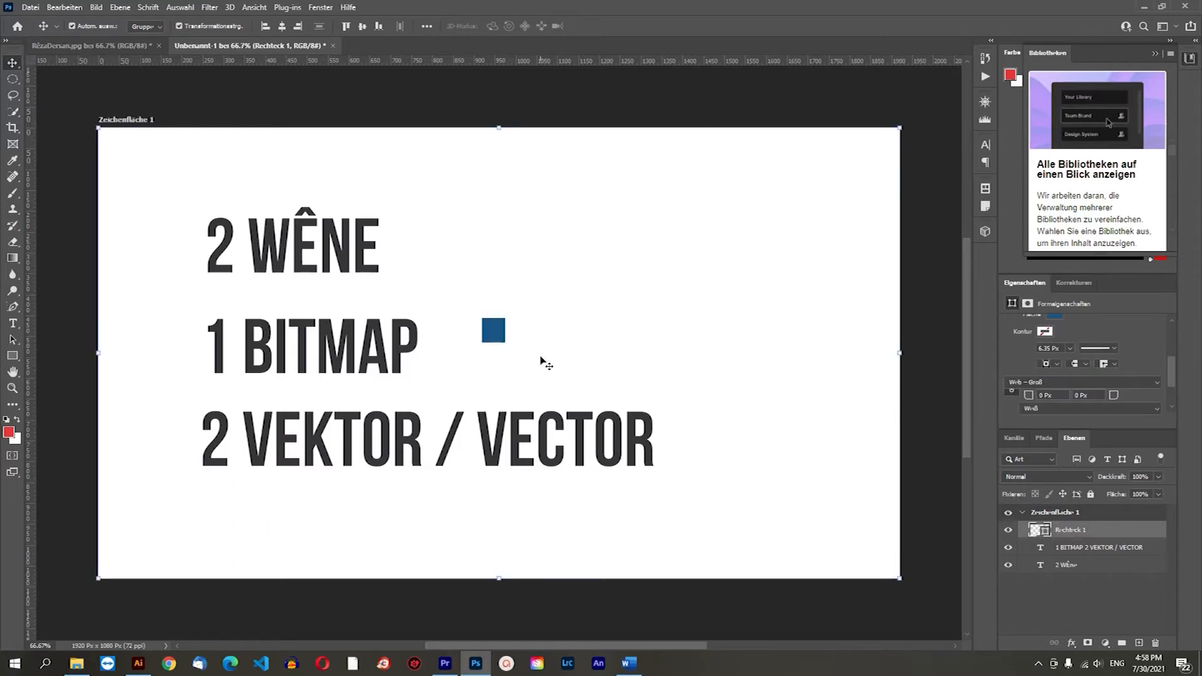
Duplicate the blue square four times side by side to form a horizontal row of five
scroll(511, 350, "up", 5)
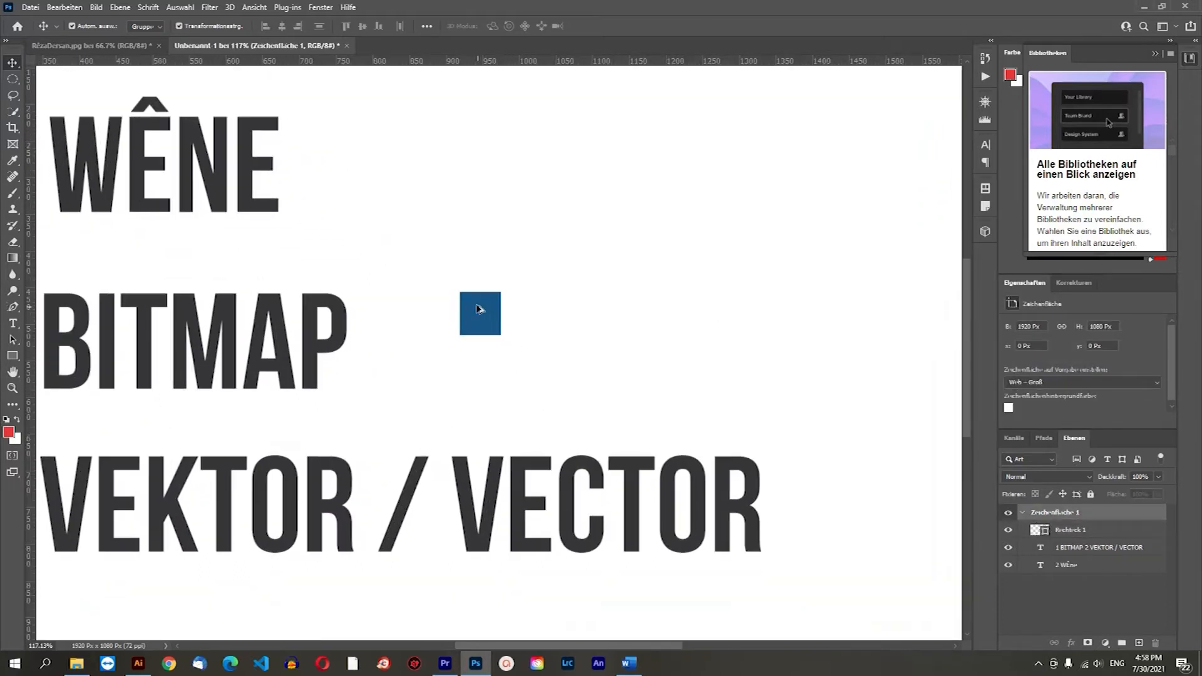
left_click(477, 305)
left_click_drag(475, 301, 654, 309)
left_click_drag(744, 261, 451, 356)
left_click_drag(698, 261, 660, 446)
Scale the two-line BITMAP / VEKTOR text down to 73.54% and position it below the row of squares
left_click(736, 481)
left_click(751, 535)
left_click_drag(759, 555, 353, 498)
left_click_drag(247, 417, 533, 416)
left_click_drag(510, 510, 551, 583)
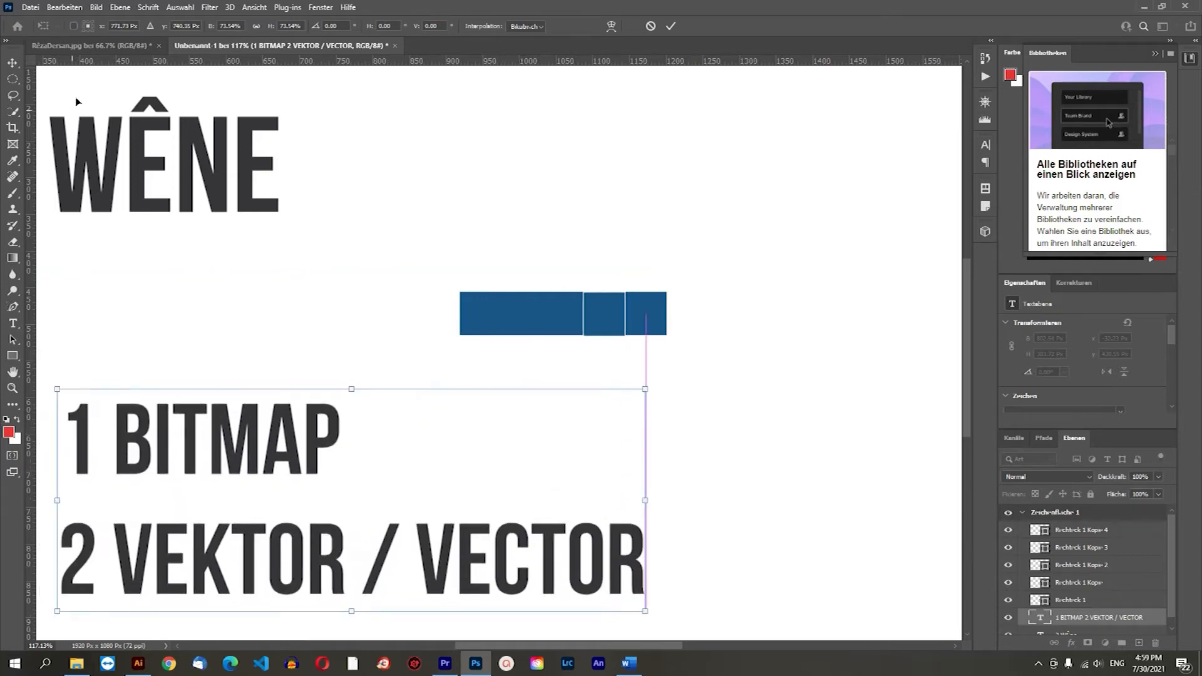
key("Return")
Move the row of squares up and to the right, and duplicate it downwards to build a five-by-five grid
left_click(657, 186)
left_click_drag(700, 263, 439, 349)
left_click_drag(577, 303, 749, 298)
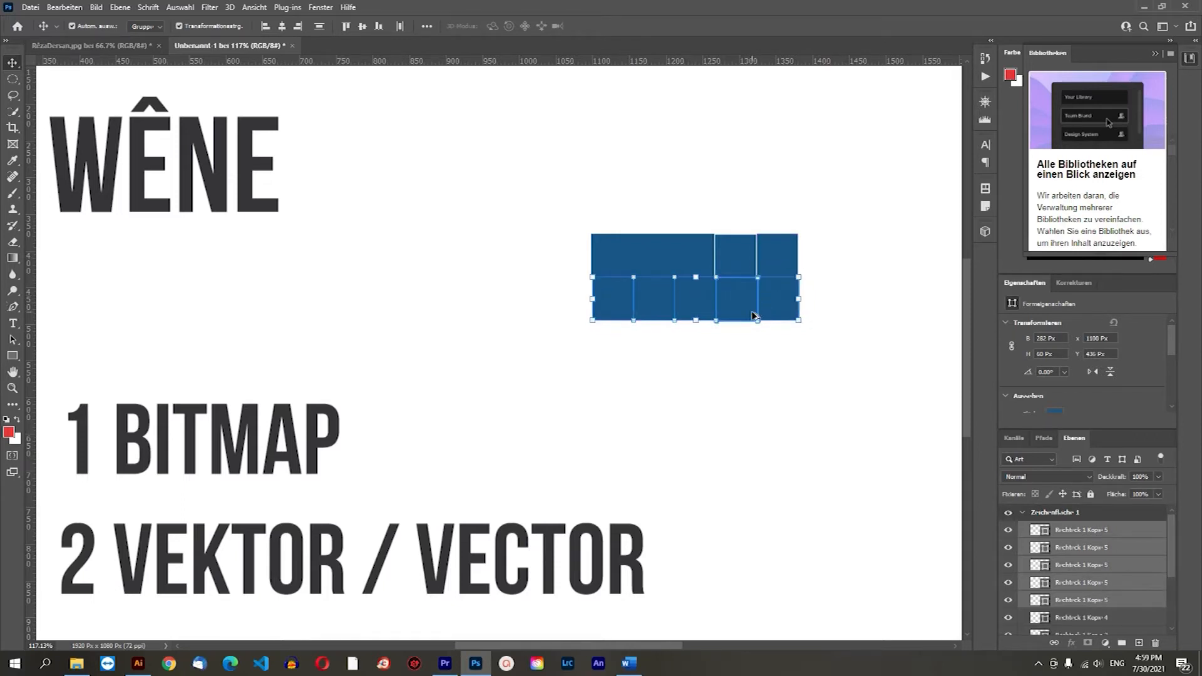
left_click_drag(744, 303, 748, 361)
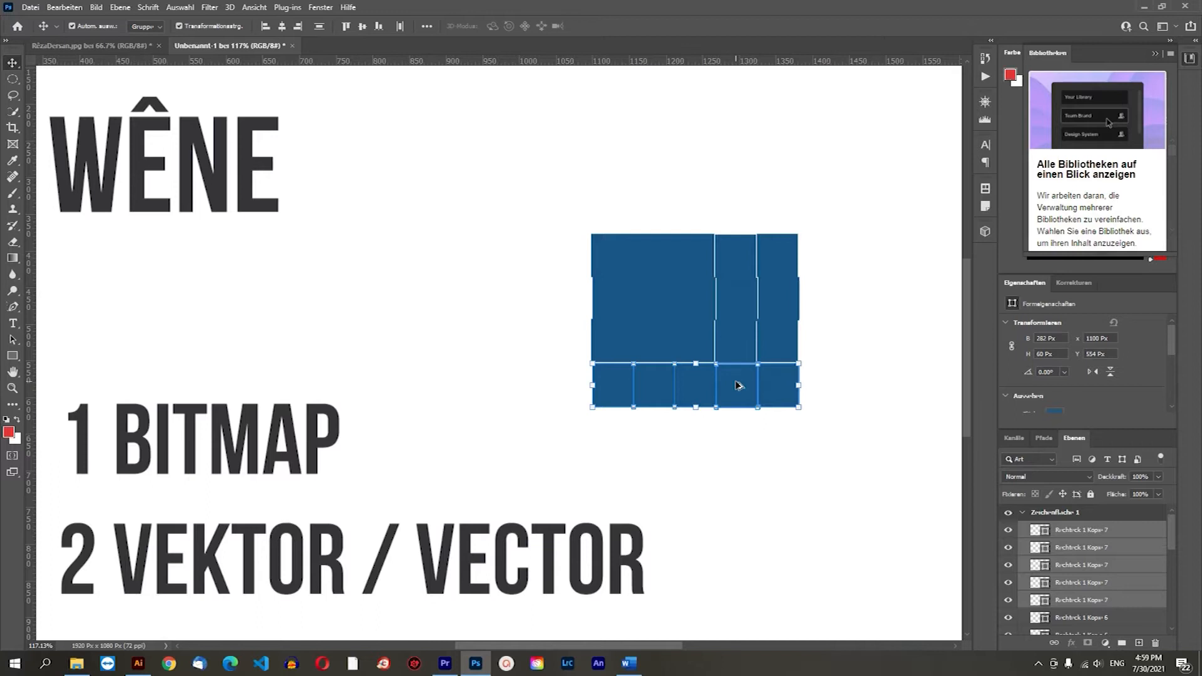
scroll(739, 385, "up", 2)
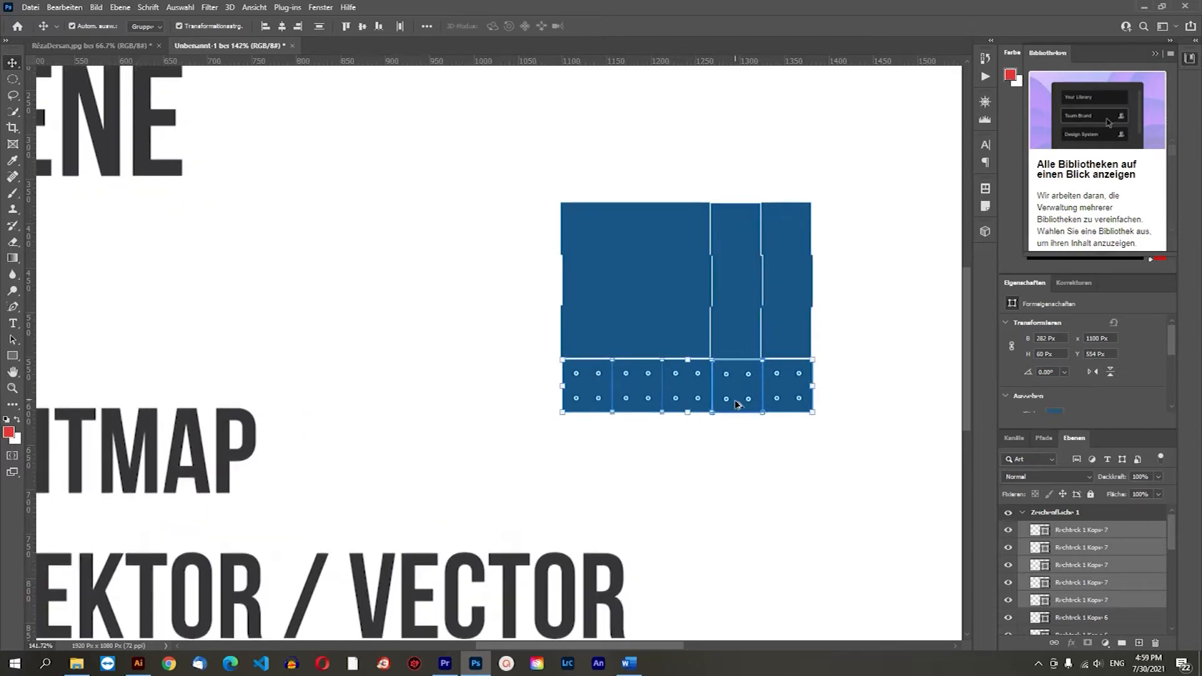
left_click_drag(738, 385, 743, 444)
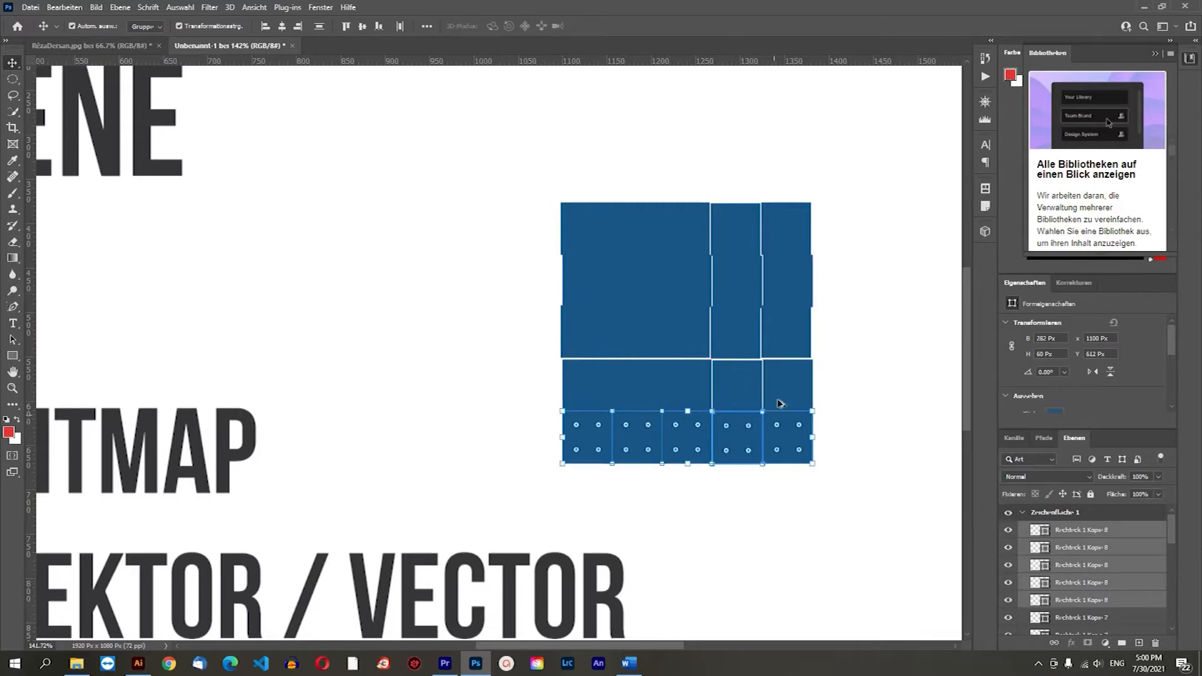
left_click(877, 193)
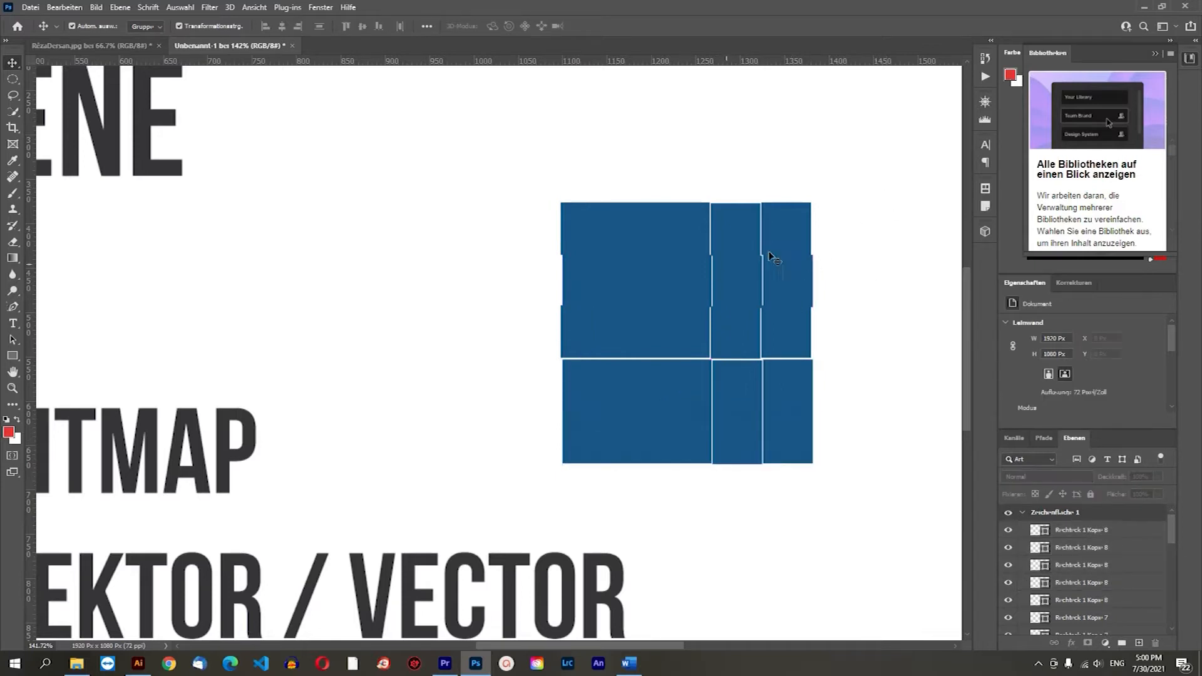
Change the fill of the square in the grid's second row, second column to red
left_click(736, 232)
left_click(879, 185)
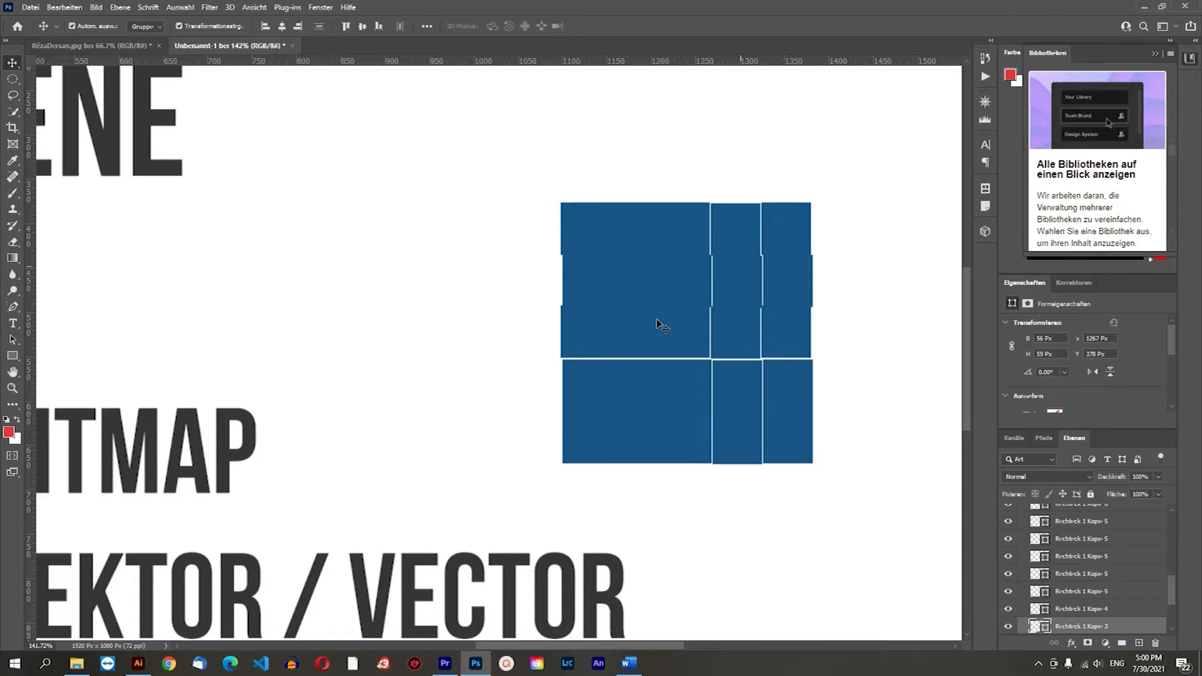
left_click(645, 276)
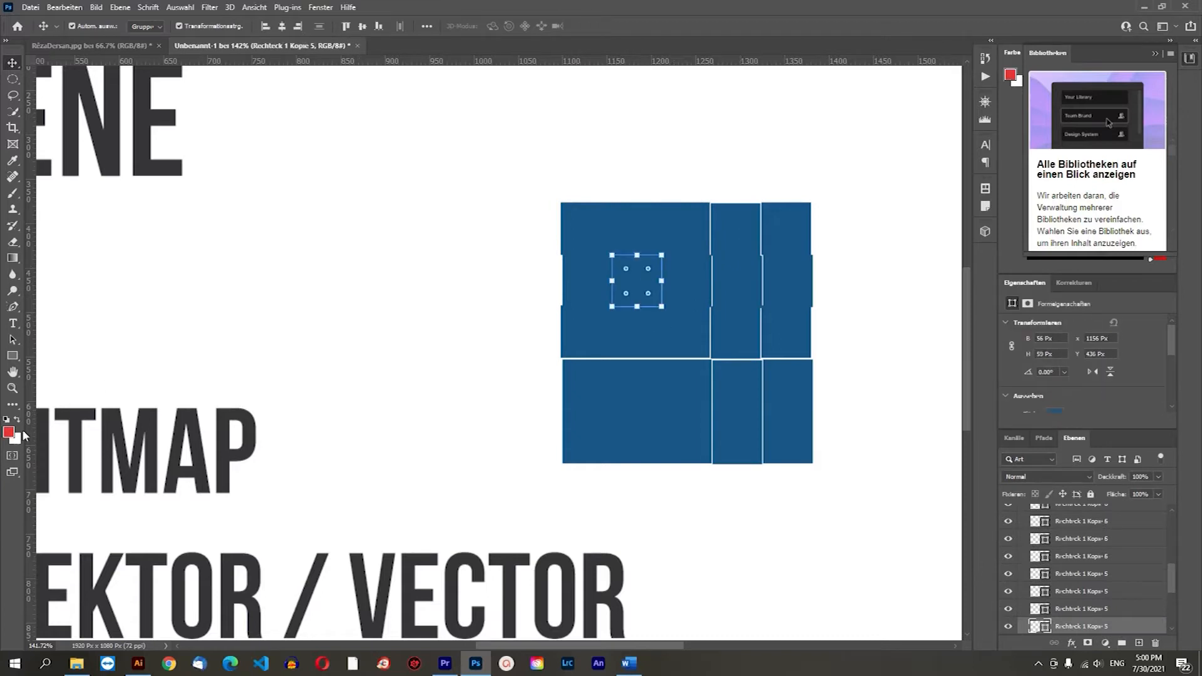
left_click(9, 435)
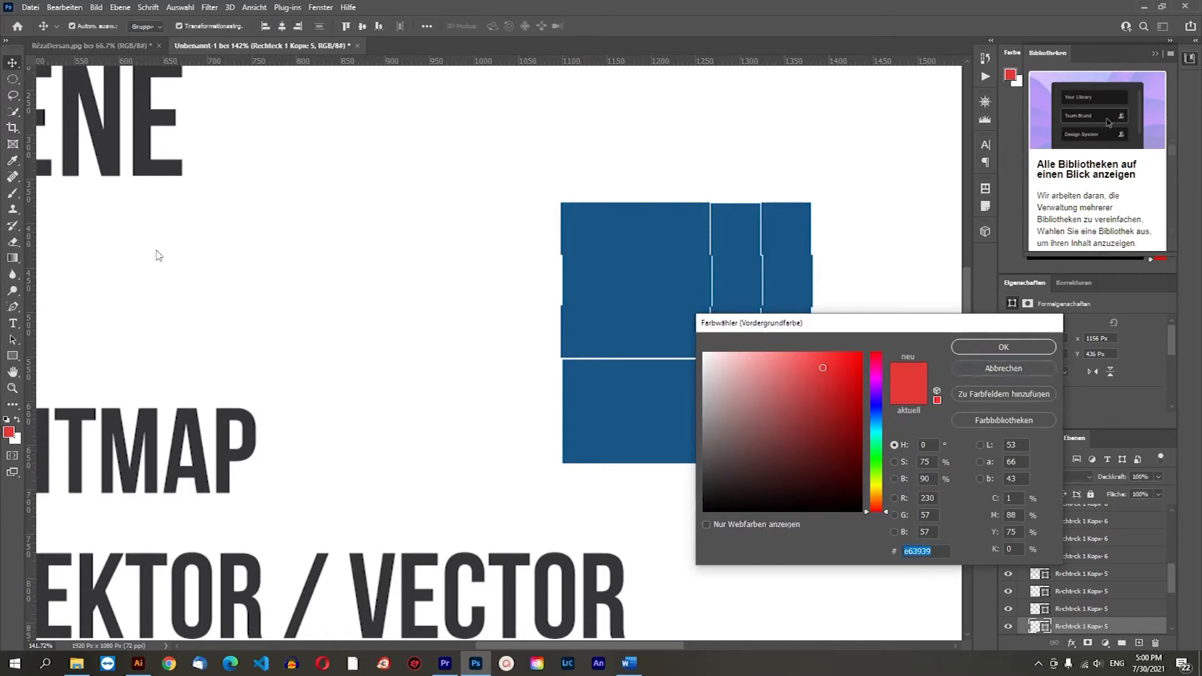
key("Return")
left_click(12, 355)
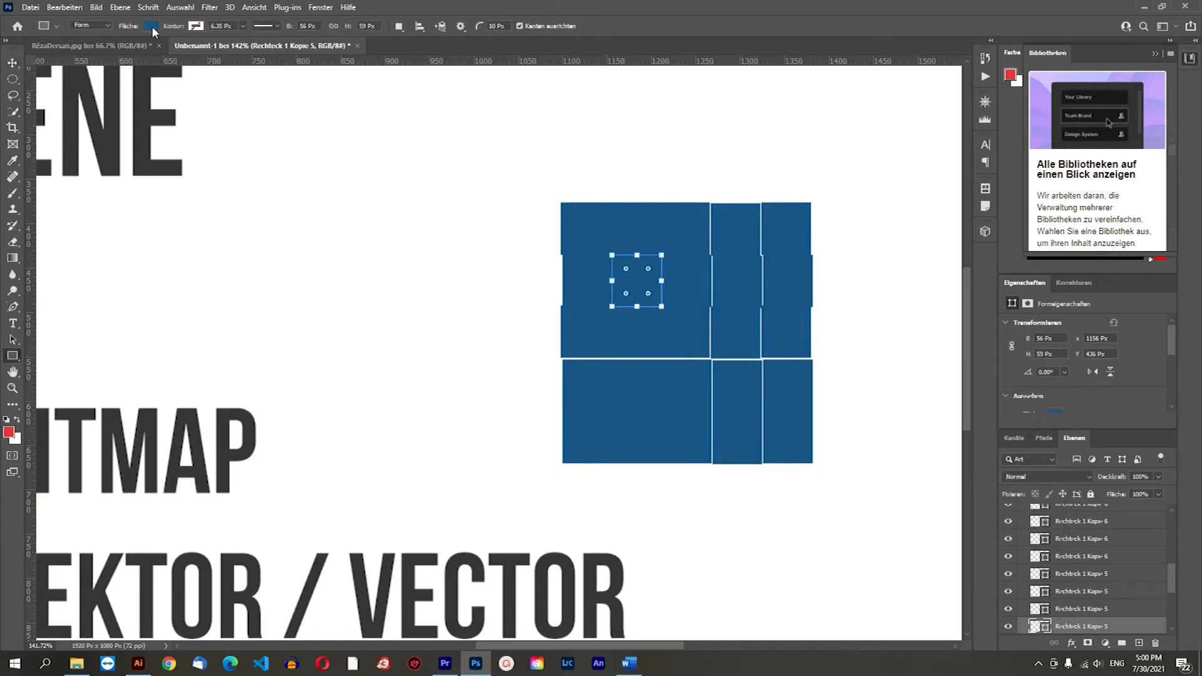
left_click(151, 25)
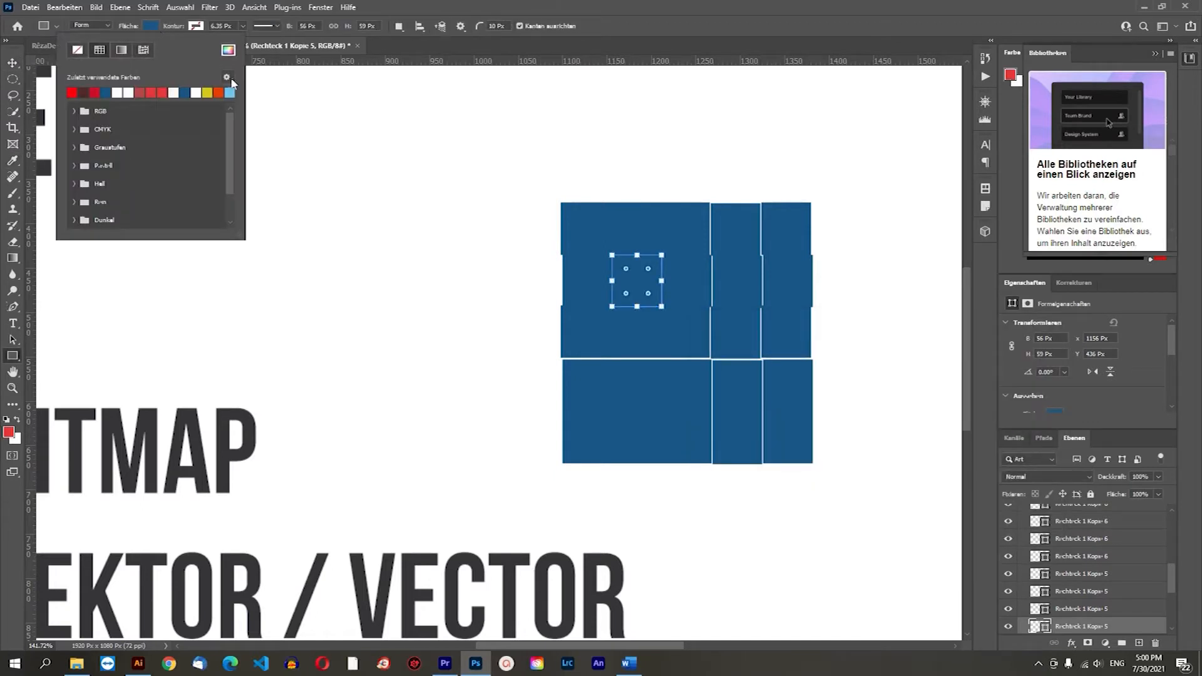
left_click(12, 64)
Fill the square in the second row, third column with the same red
left_click(683, 278)
left_click(671, 292)
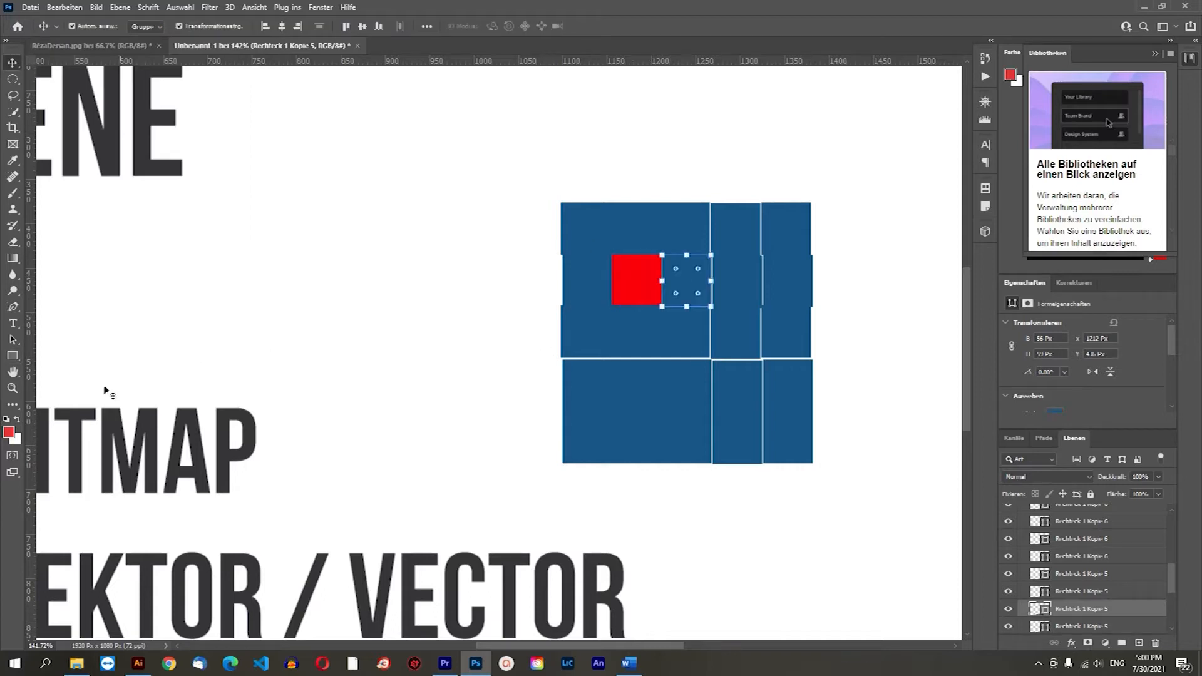
left_click(13, 355)
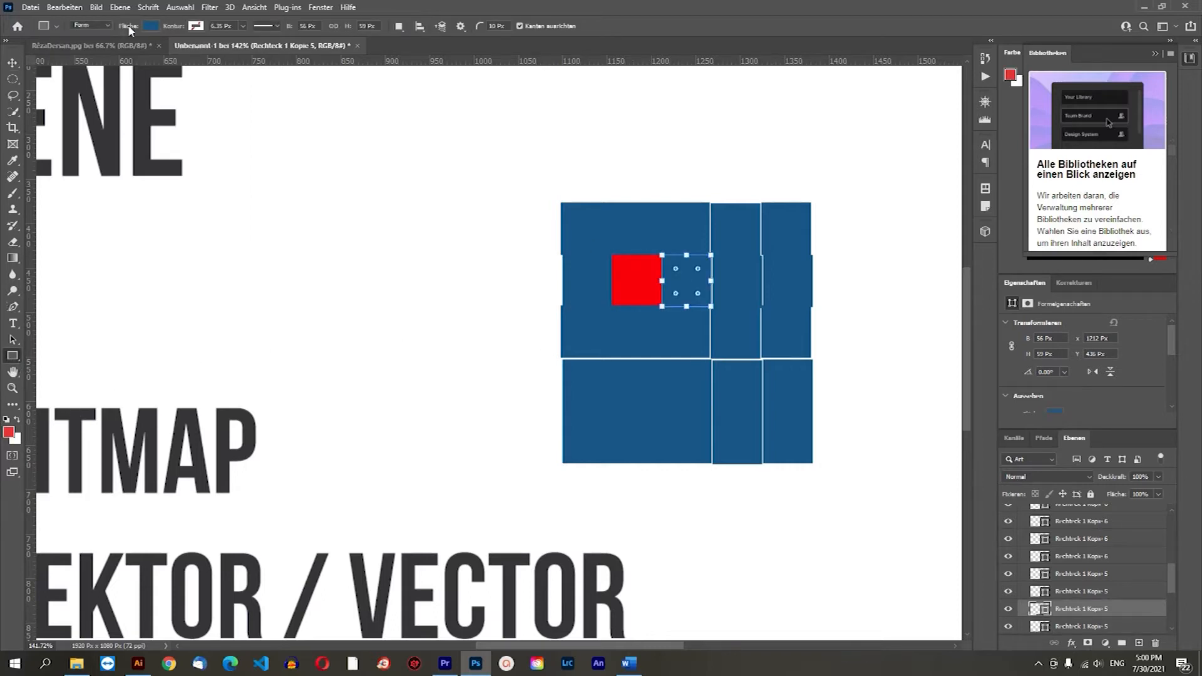
left_click(150, 26)
left_click(12, 62)
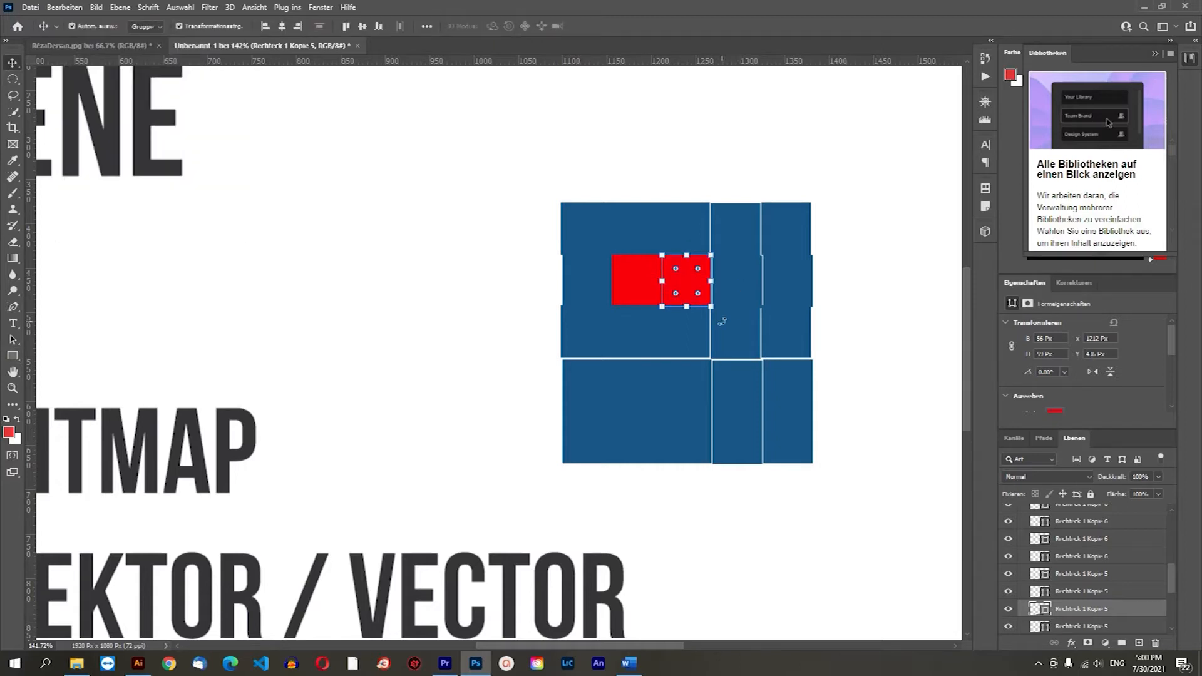
Recolor the square in the third row, second column red and deselect it
left_click(649, 327)
left_click(12, 356)
left_click(150, 27)
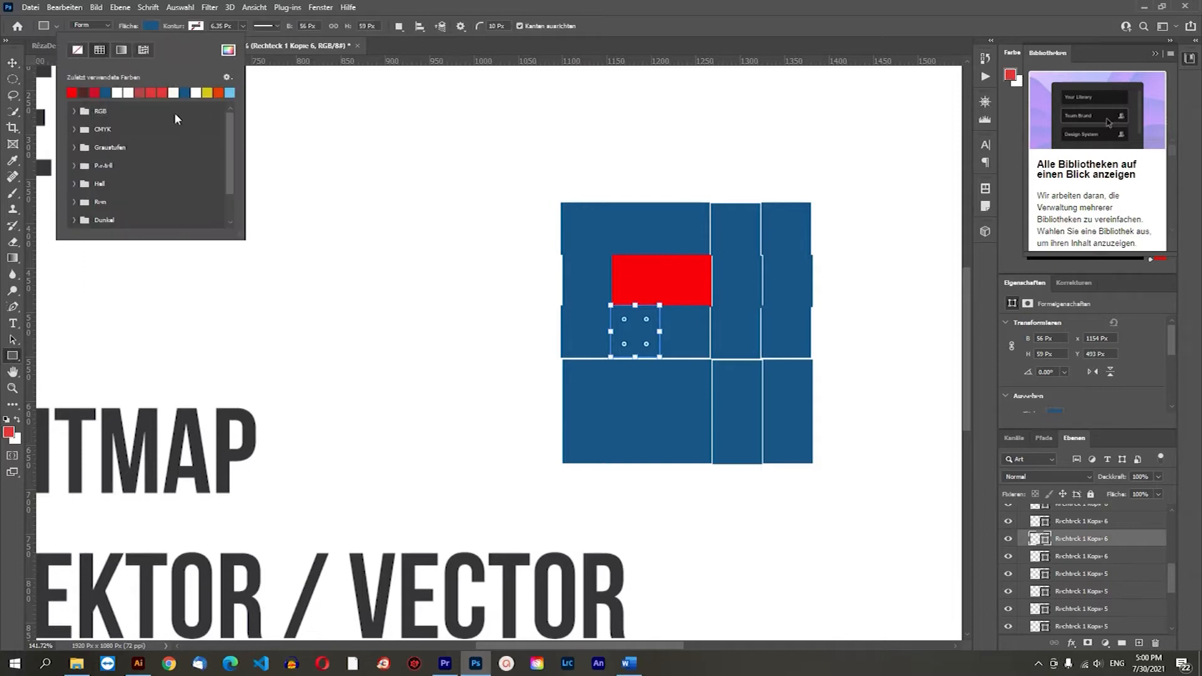
left_click(13, 63)
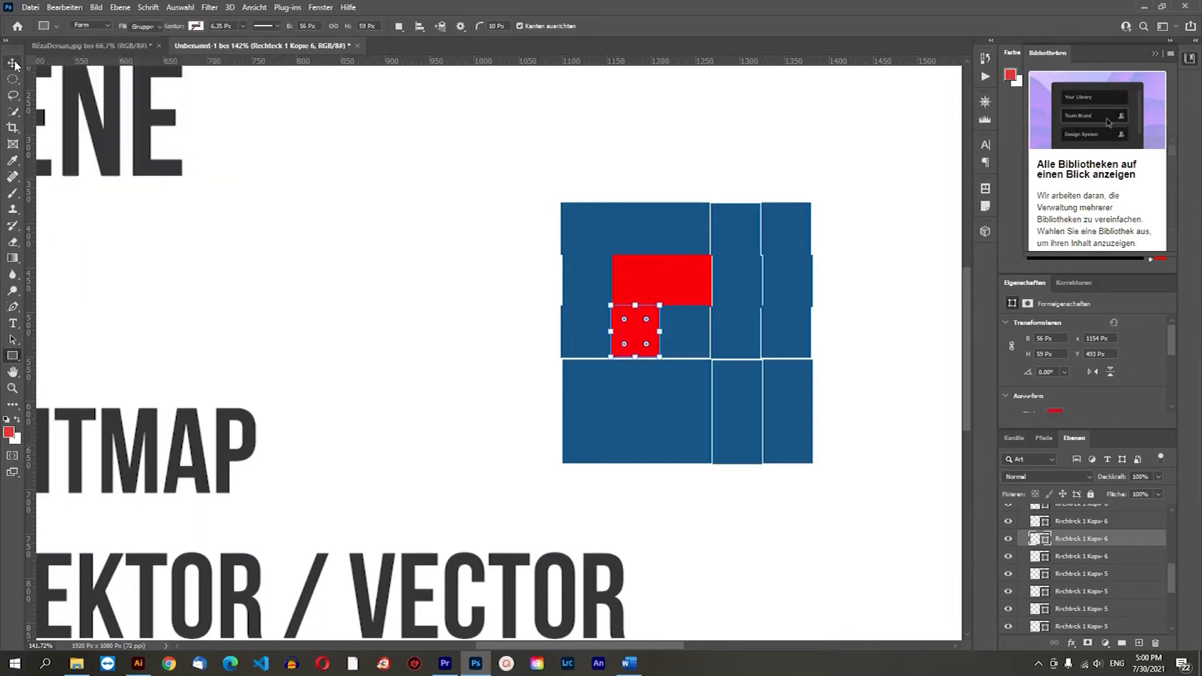
left_click(744, 268)
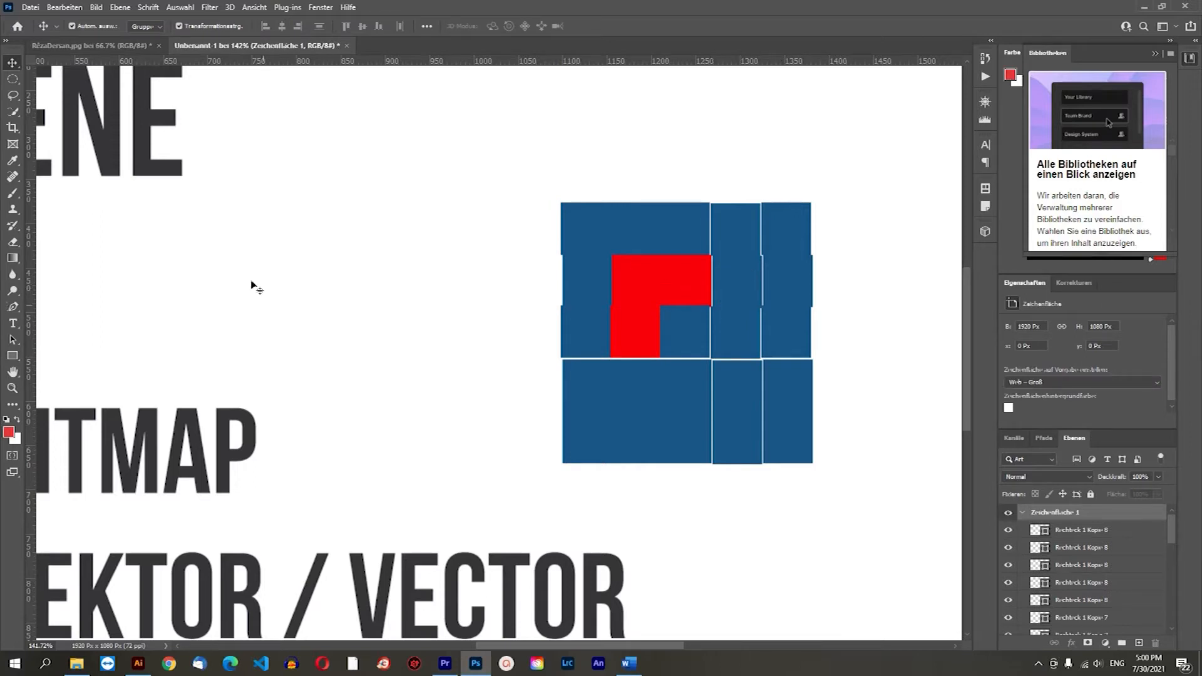
Shift the first square of the grid's second row slightly left, away from the red square, and deselect it
scroll(643, 270, "up", 3)
scroll(642, 272, "down", 1)
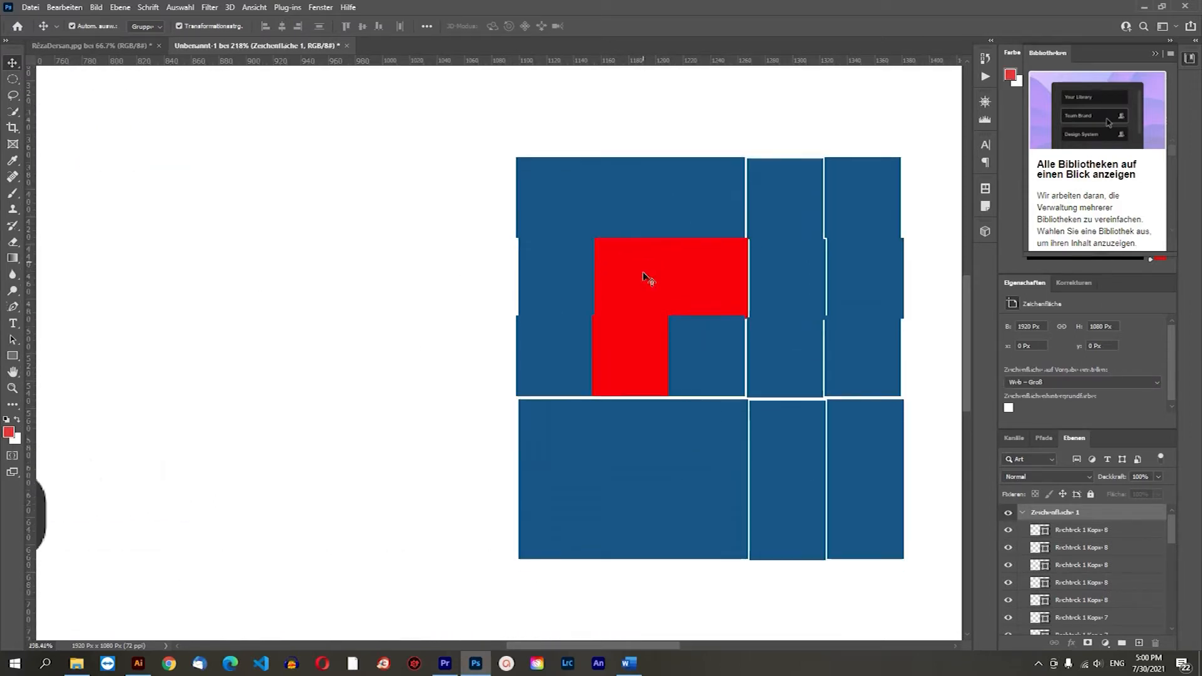
scroll(642, 273, "down", 2)
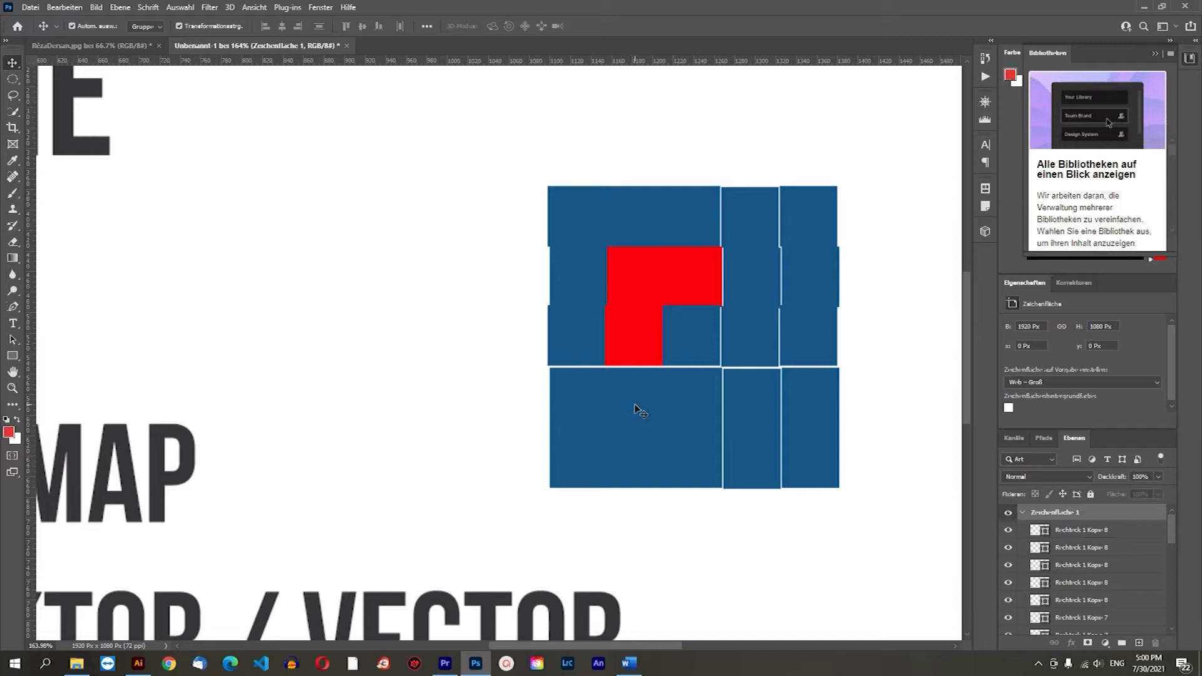
left_click_drag(565, 260, 568, 260)
left_click(873, 237)
Examine the individual pixels at the upper-left corner of the blue grid at very high magnification
scroll(571, 221, "up", 4)
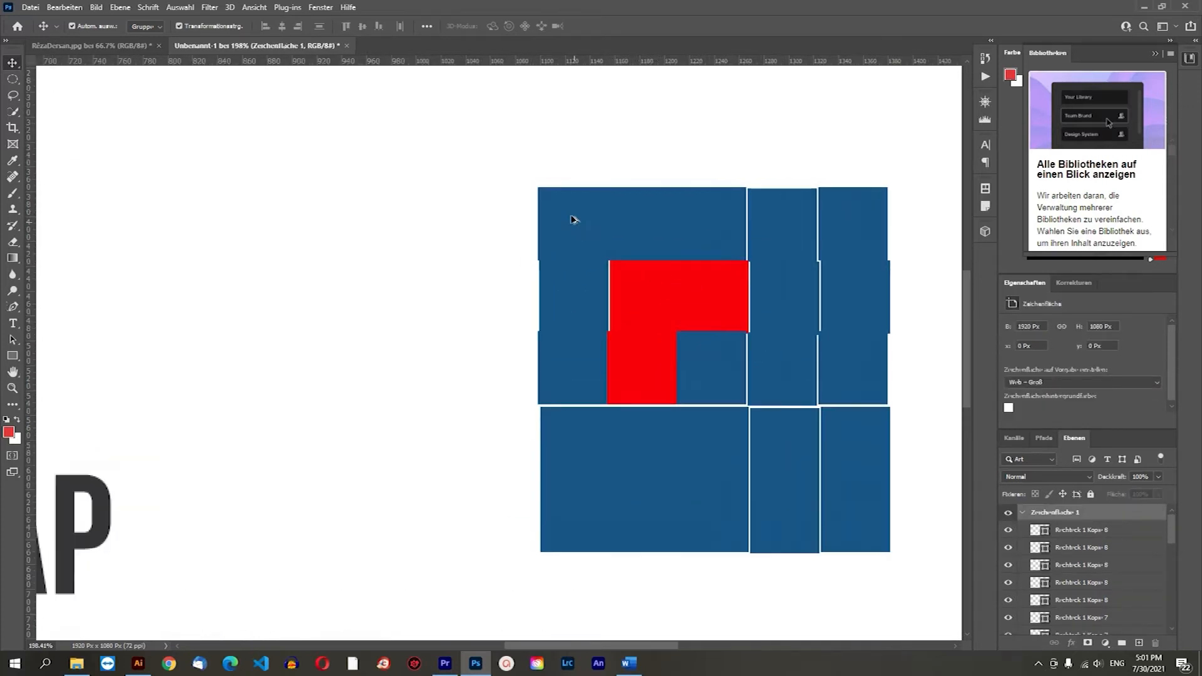
scroll(565, 198, "up", 2)
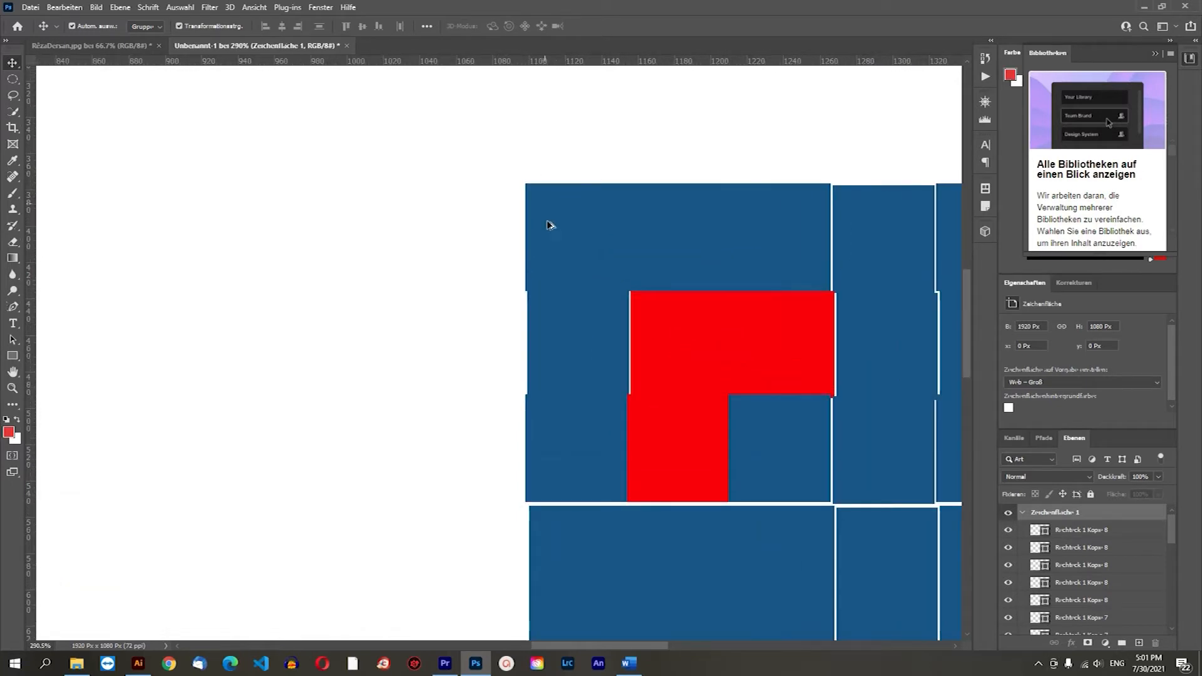
scroll(546, 182, "up", 8)
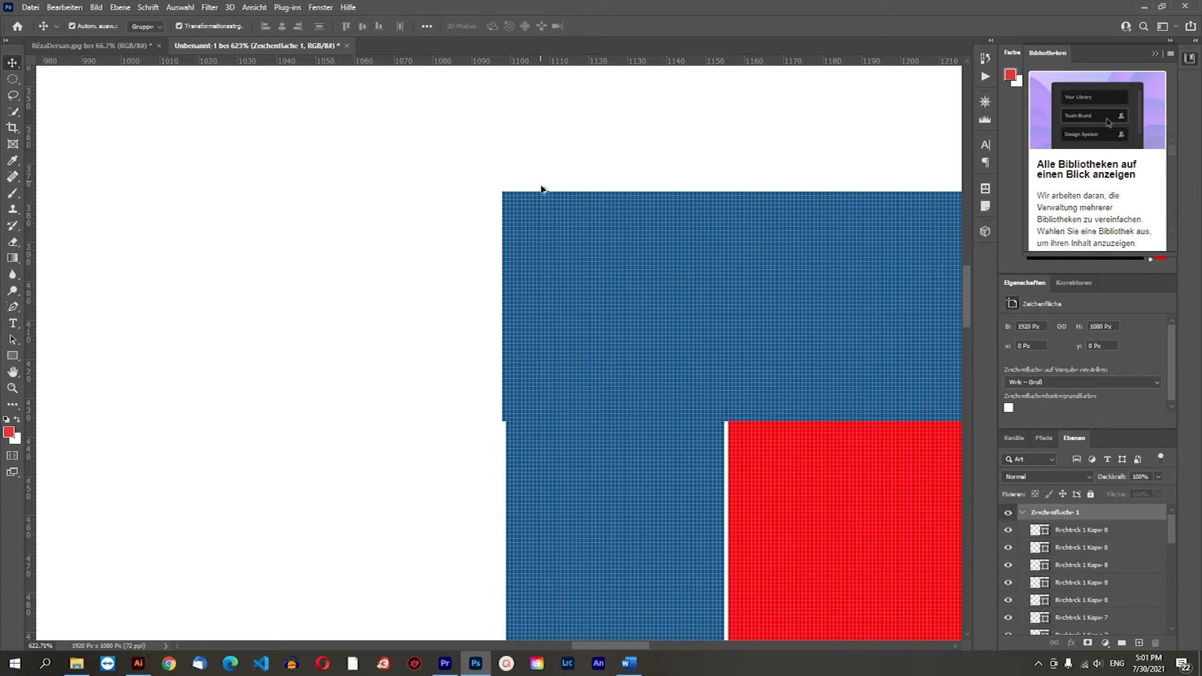
scroll(542, 207, "up", 8)
scroll(542, 207, "down", 2)
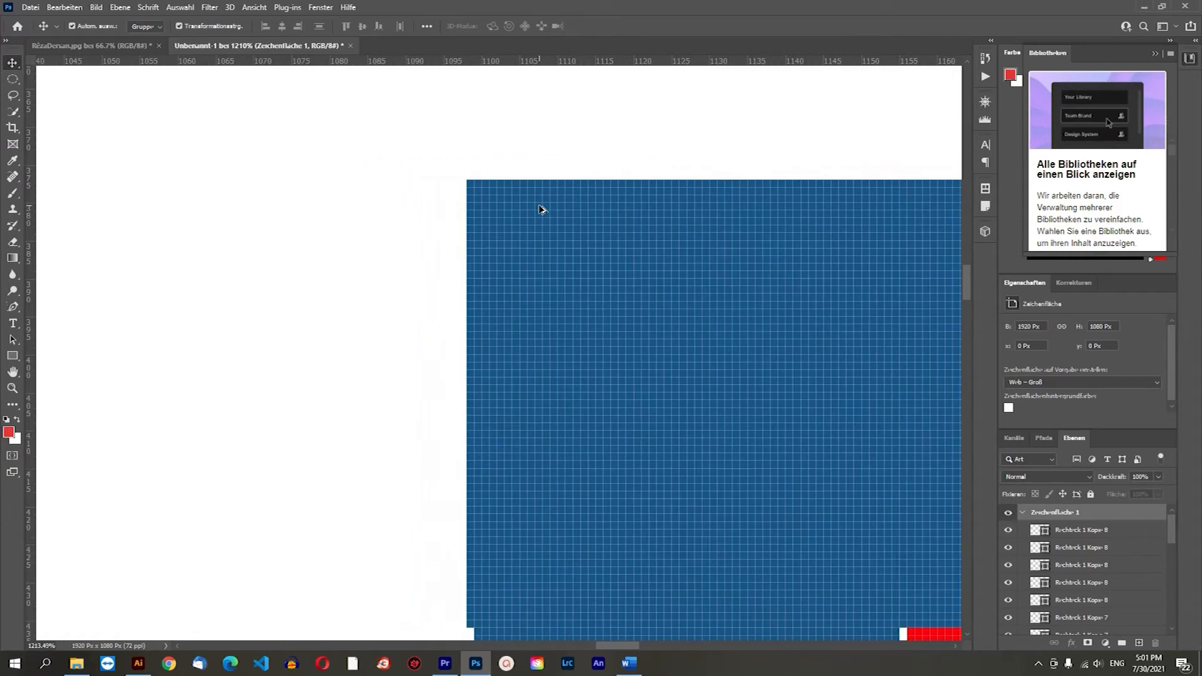
scroll(535, 207, "down", 7)
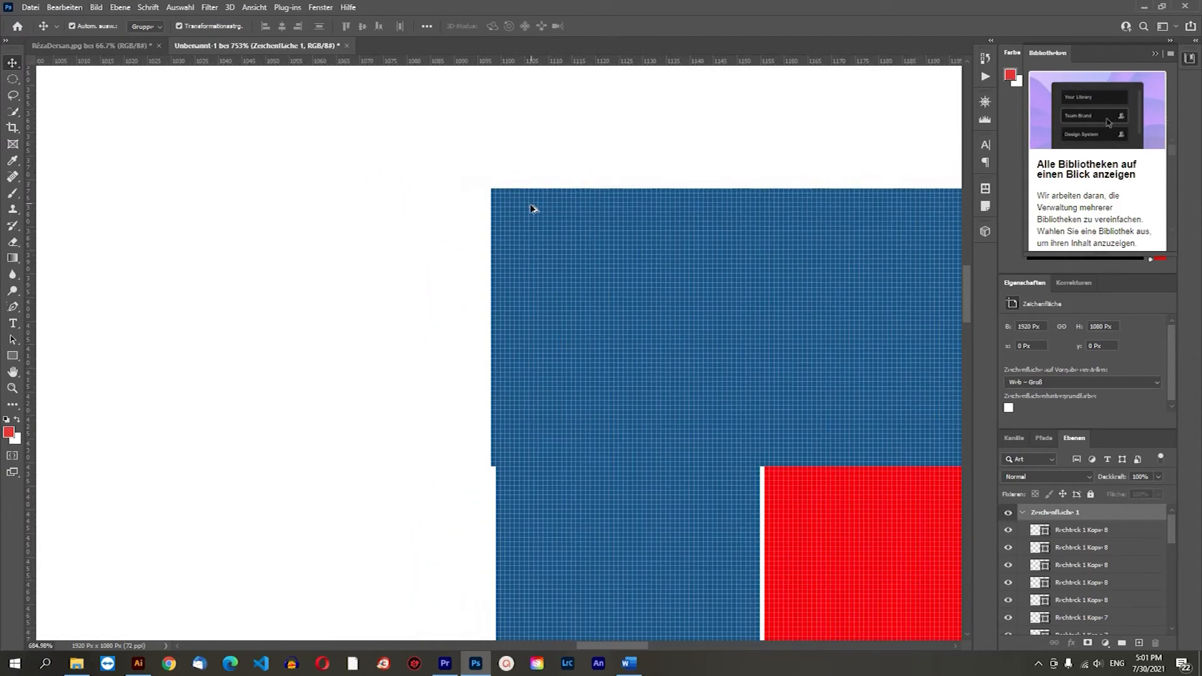
scroll(542, 190, "up", 13)
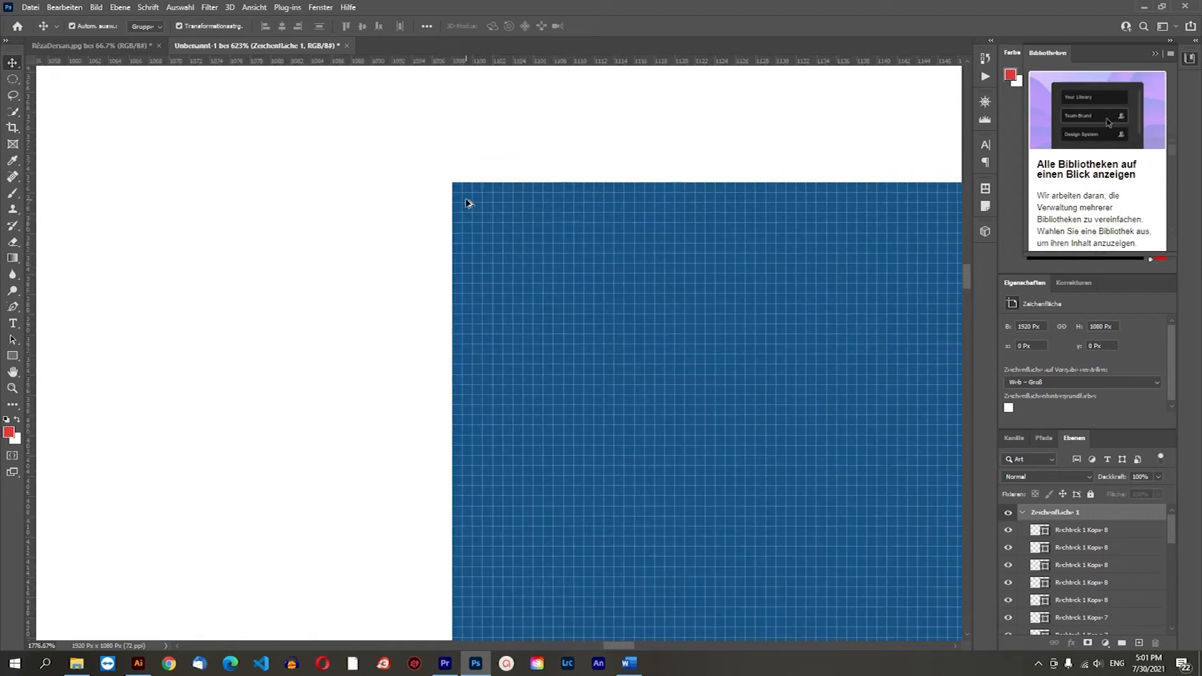
scroll(467, 202, "up", 10)
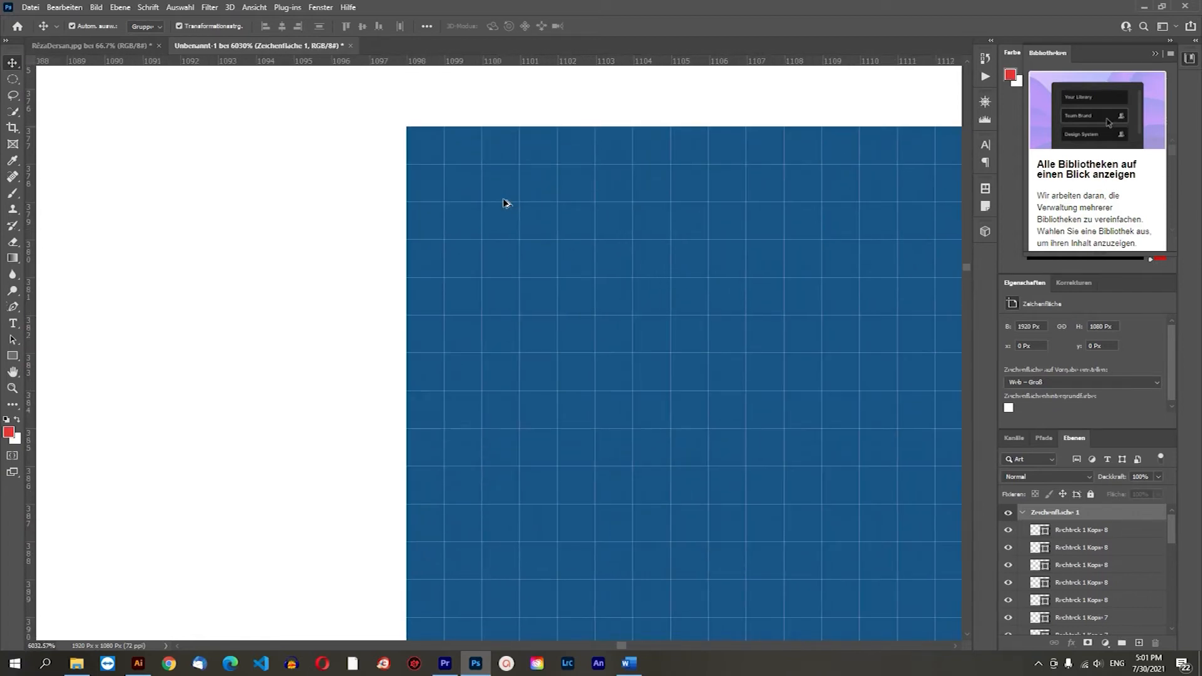
scroll(501, 194, "up", 4)
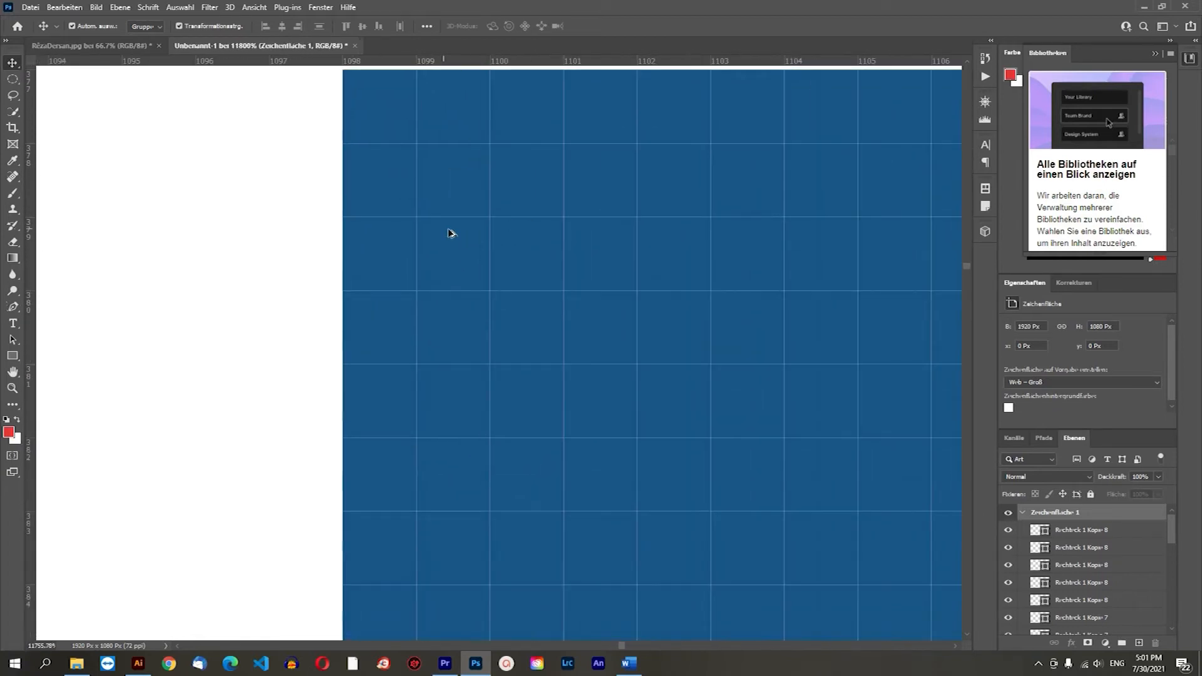
Examine the pixel structure of the blue grid's upper-left squares and offset second row at several magnifications, then view the whole grid
scroll(490, 234, "down", 4)
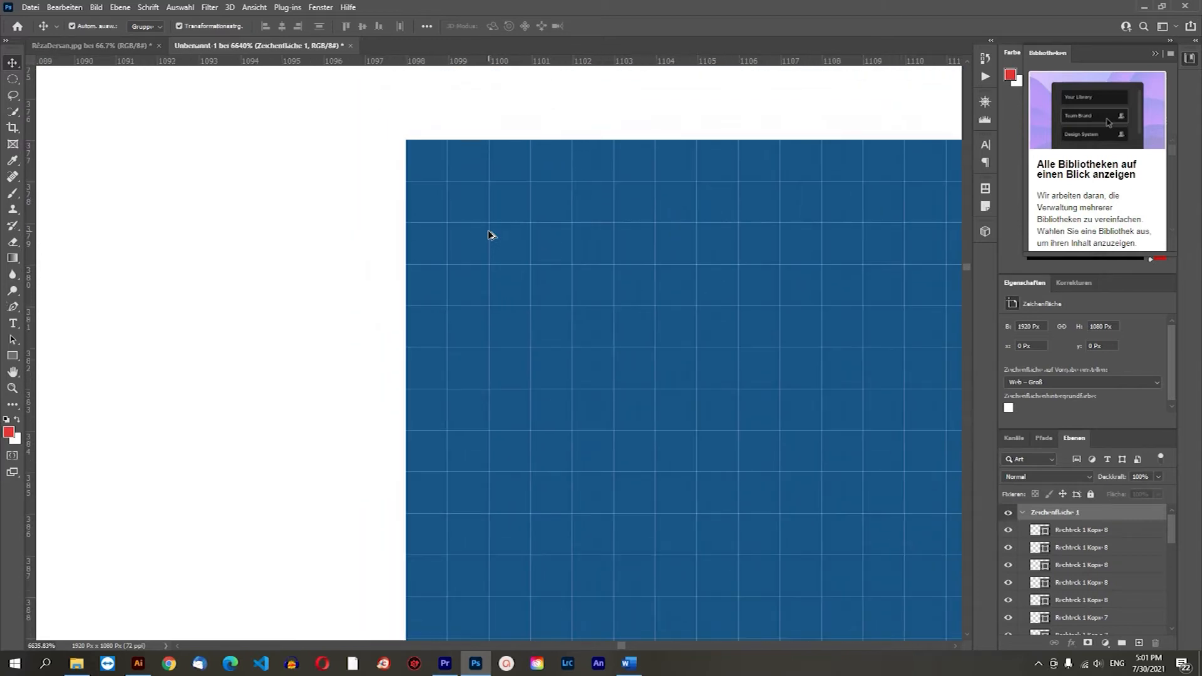
scroll(461, 219, "down", 8)
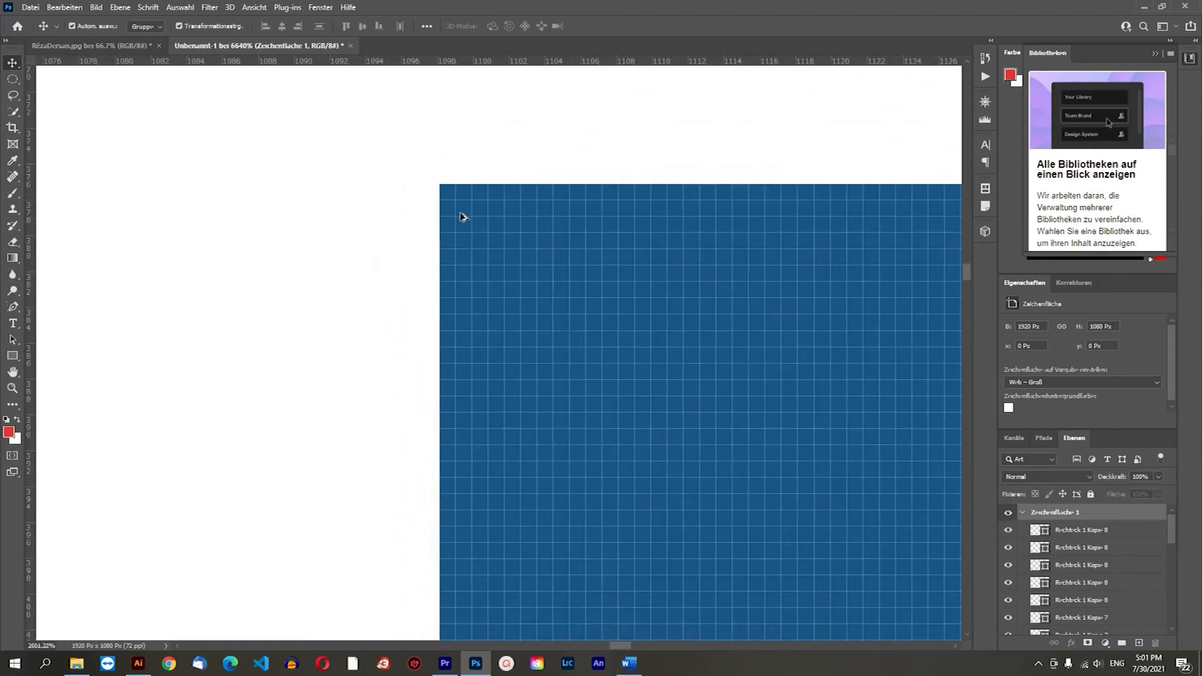
scroll(463, 221, "down", 5)
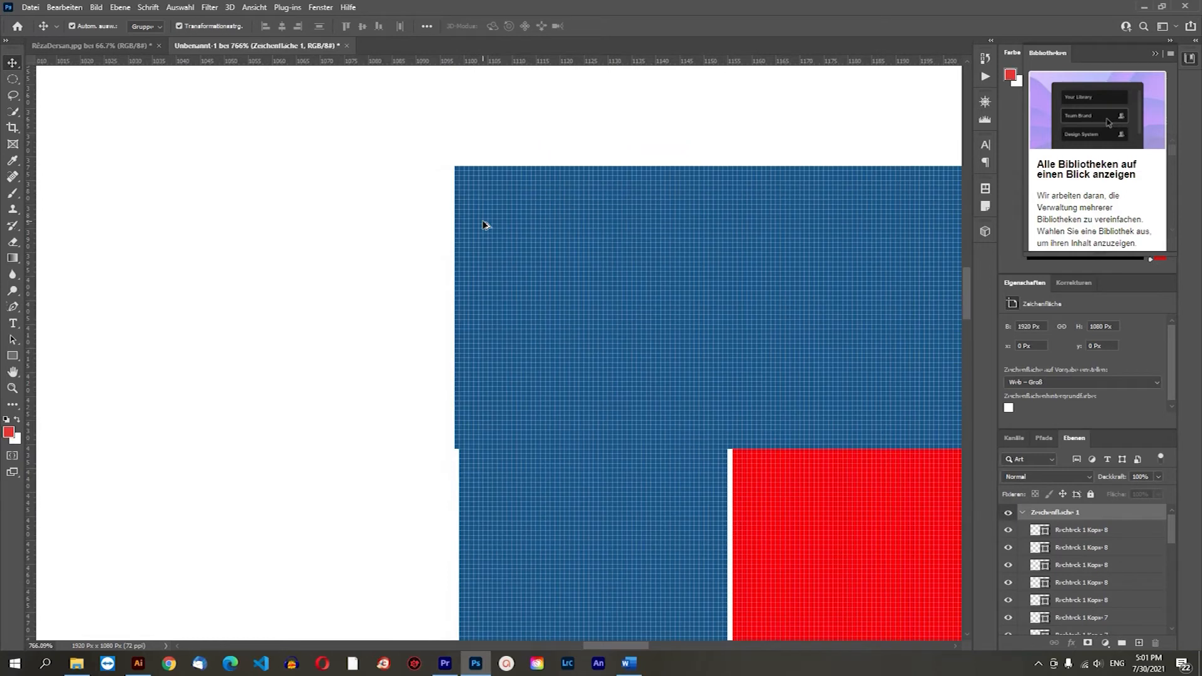
scroll(528, 239, "up", 2)
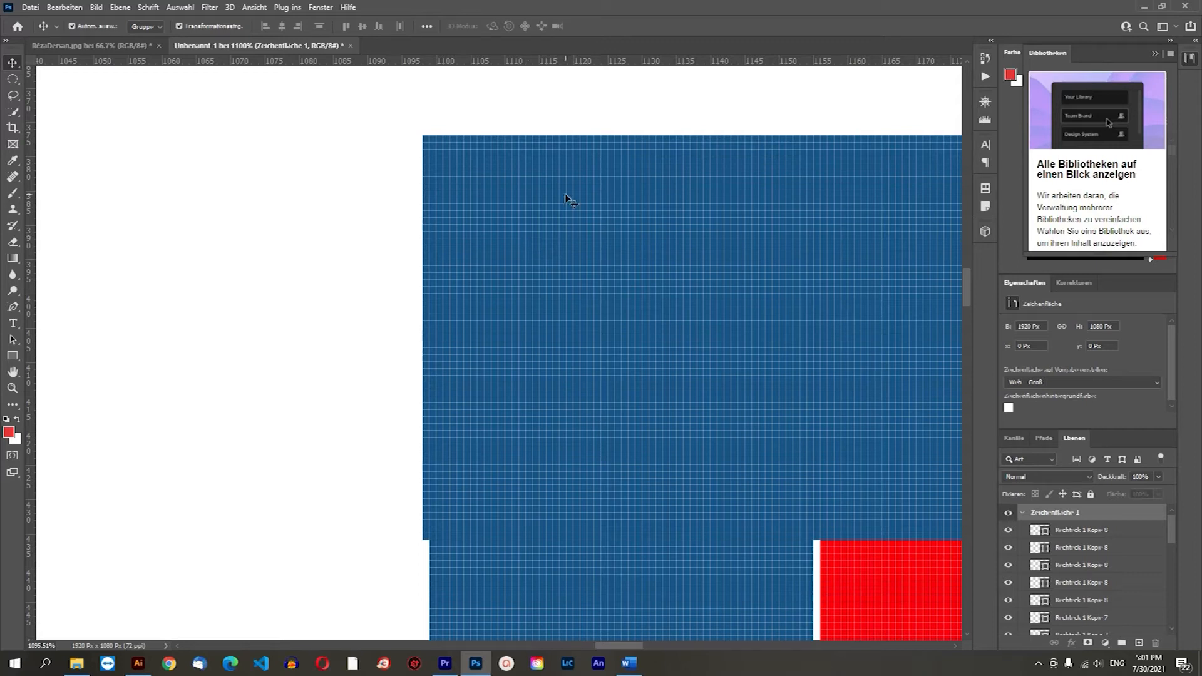
scroll(542, 233, "down", 5)
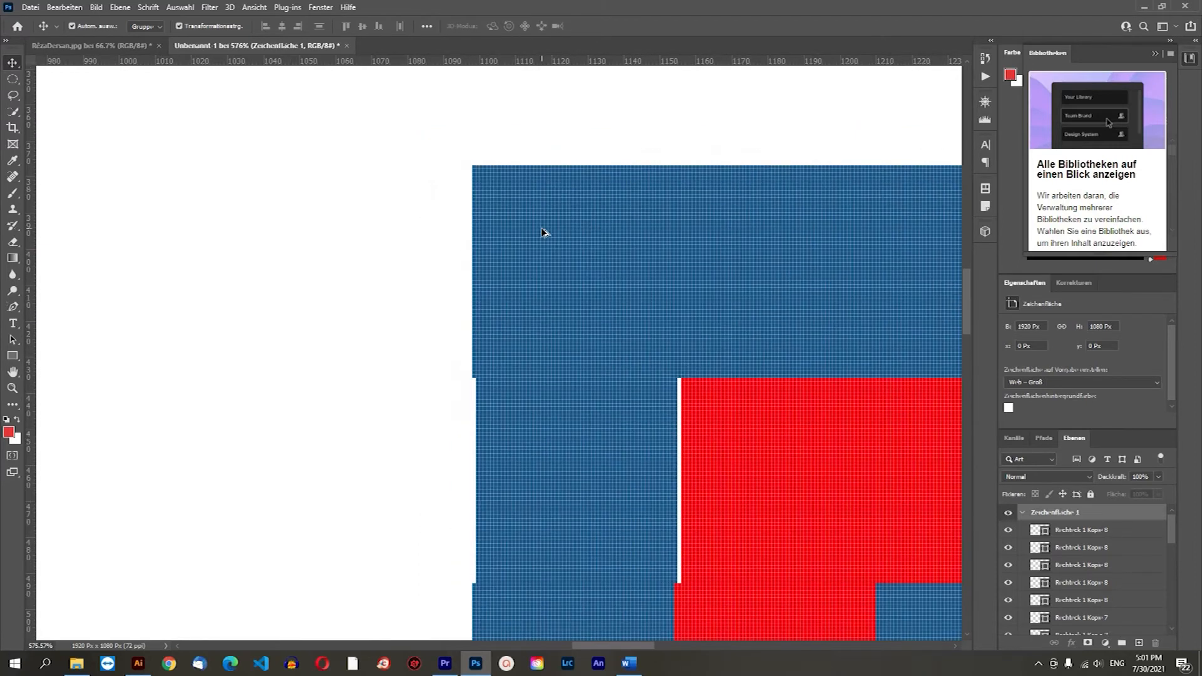
scroll(541, 233, "down", 3)
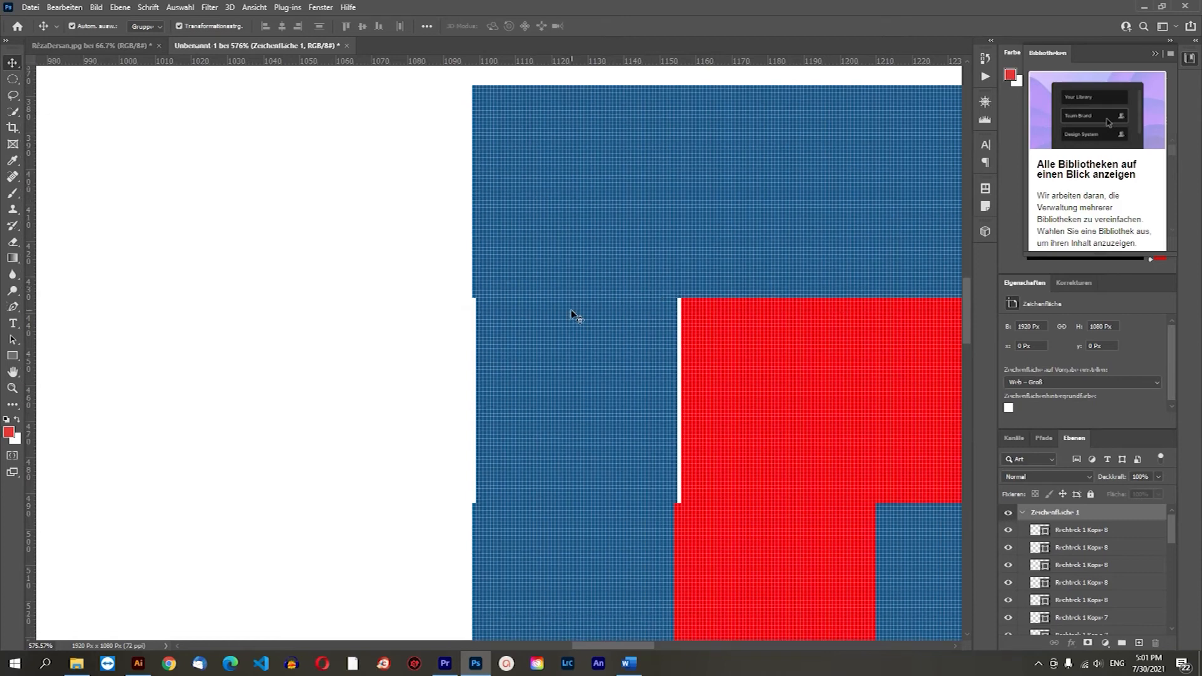
scroll(576, 316, "up", 5)
scroll(479, 304, "up", 5)
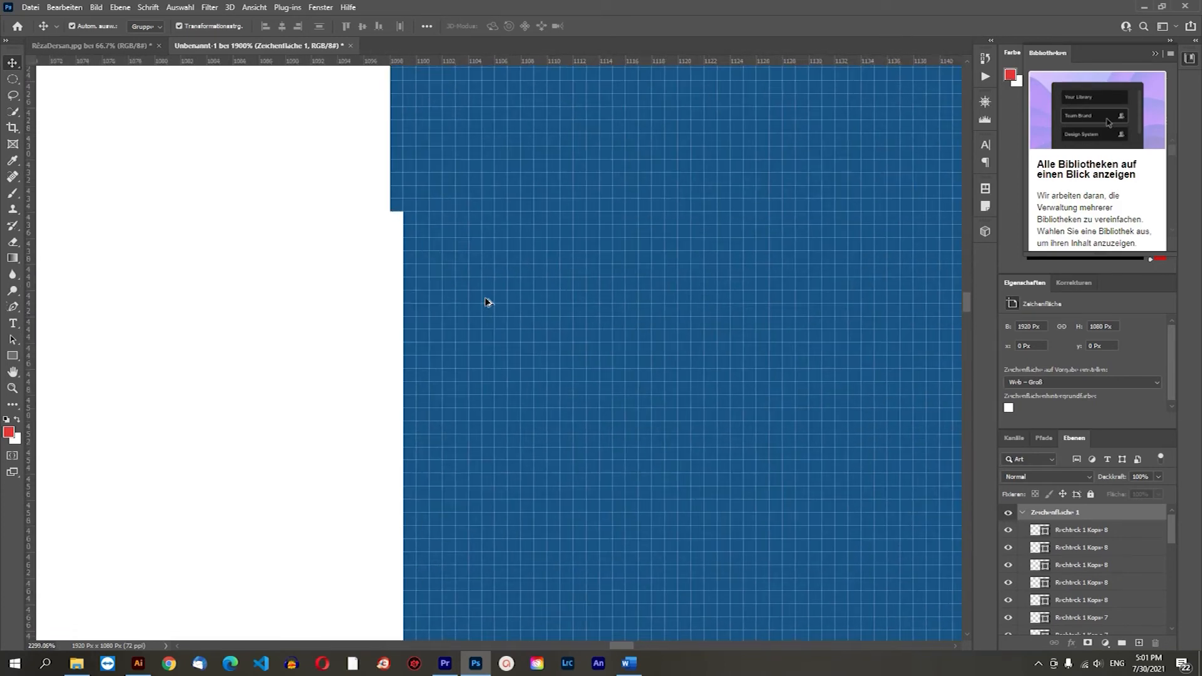
scroll(487, 302, "up", 5)
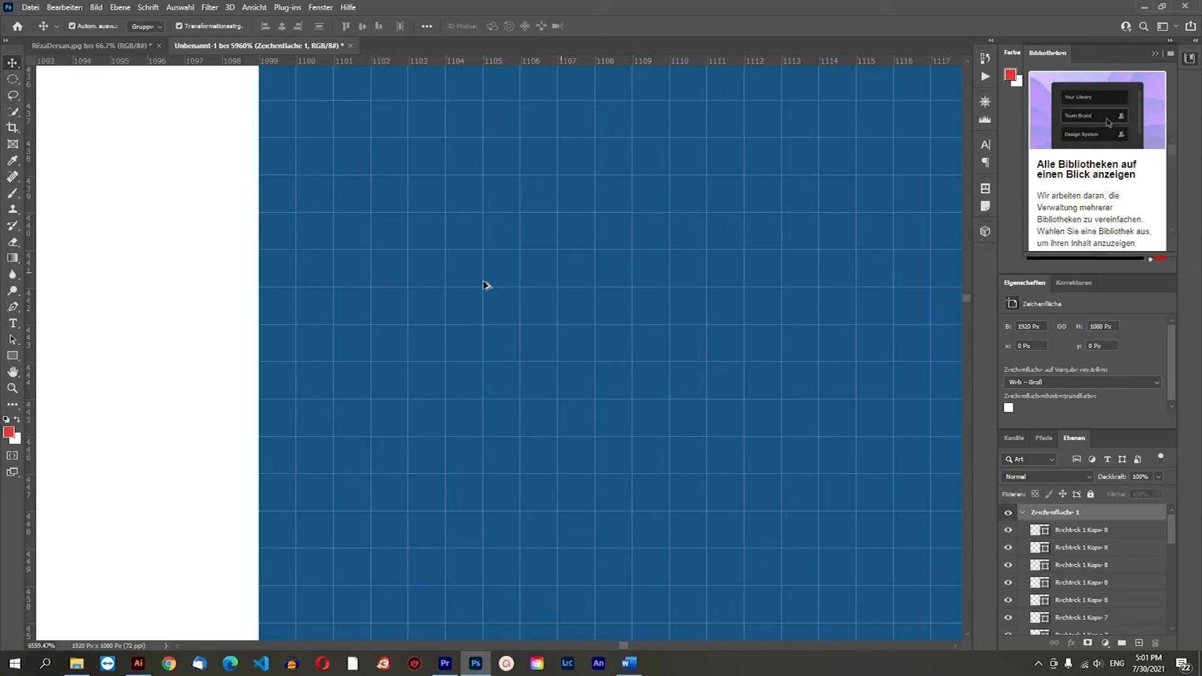
scroll(487, 294, "up", 1)
scroll(490, 310, "down", 5)
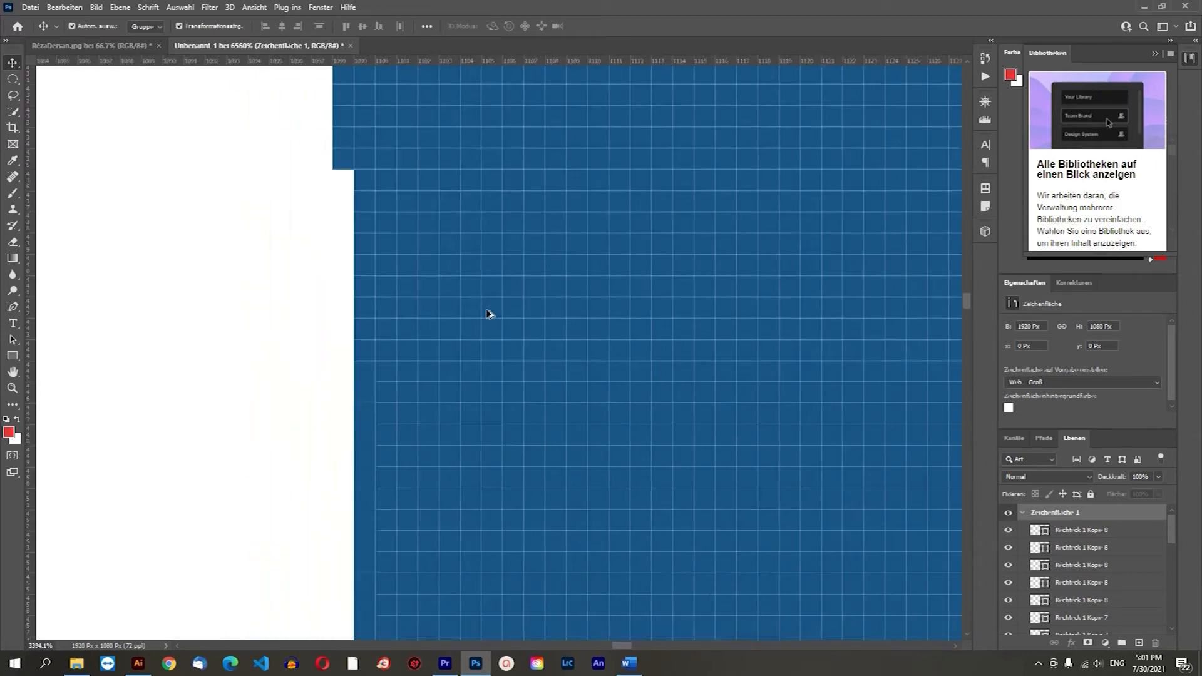
scroll(554, 366, "down", 6)
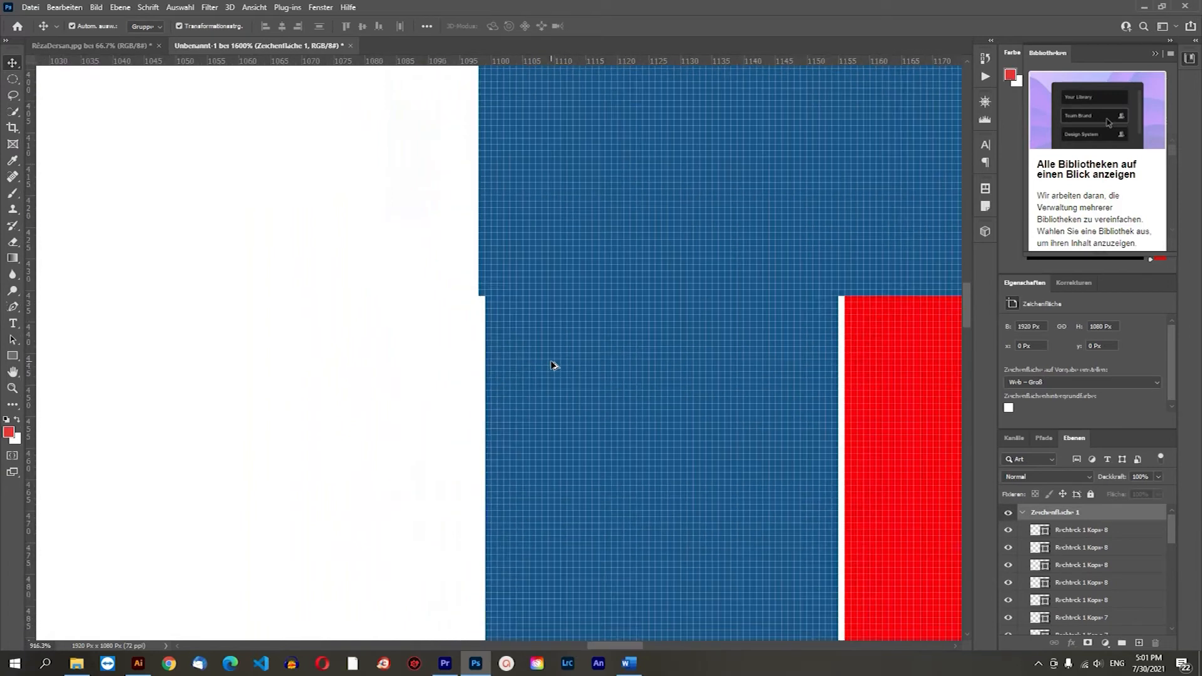
scroll(543, 373, "down", 12)
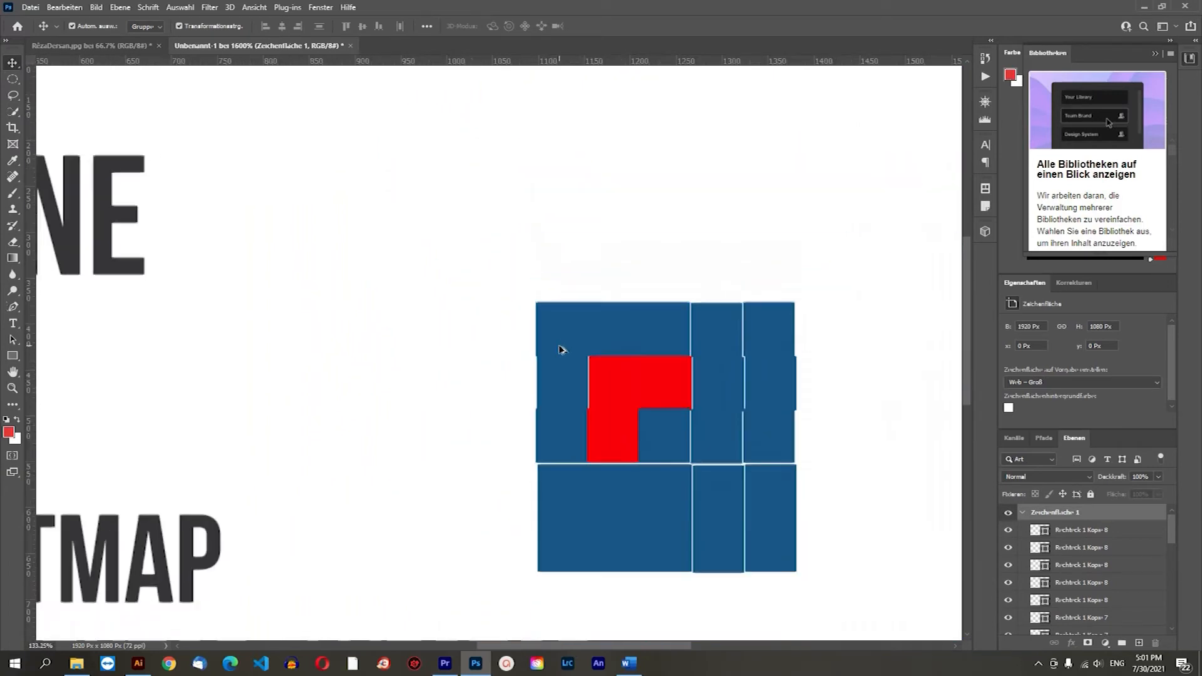
scroll(787, 288, "down", 2)
Move the BITMAP and VEKTOR / VECTOR text block down, clear of the grid, and delete all of the grid's squares
left_click_drag(826, 254, 616, 423)
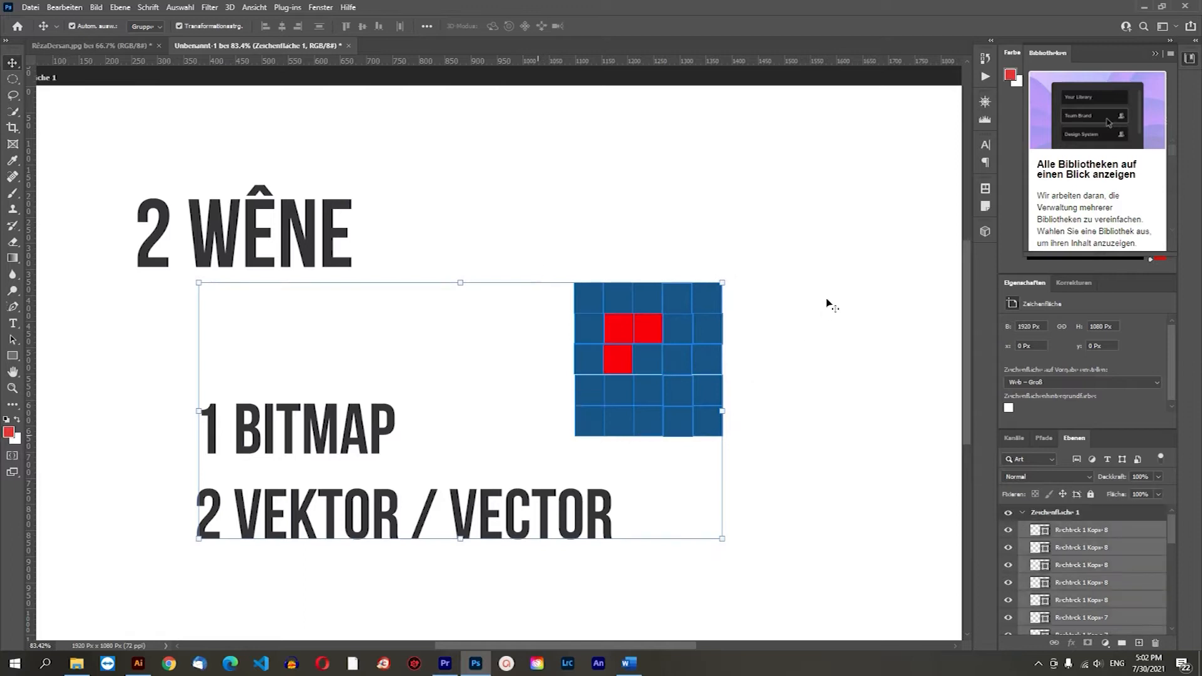
left_click(738, 291)
left_click_drag(578, 500, 570, 564)
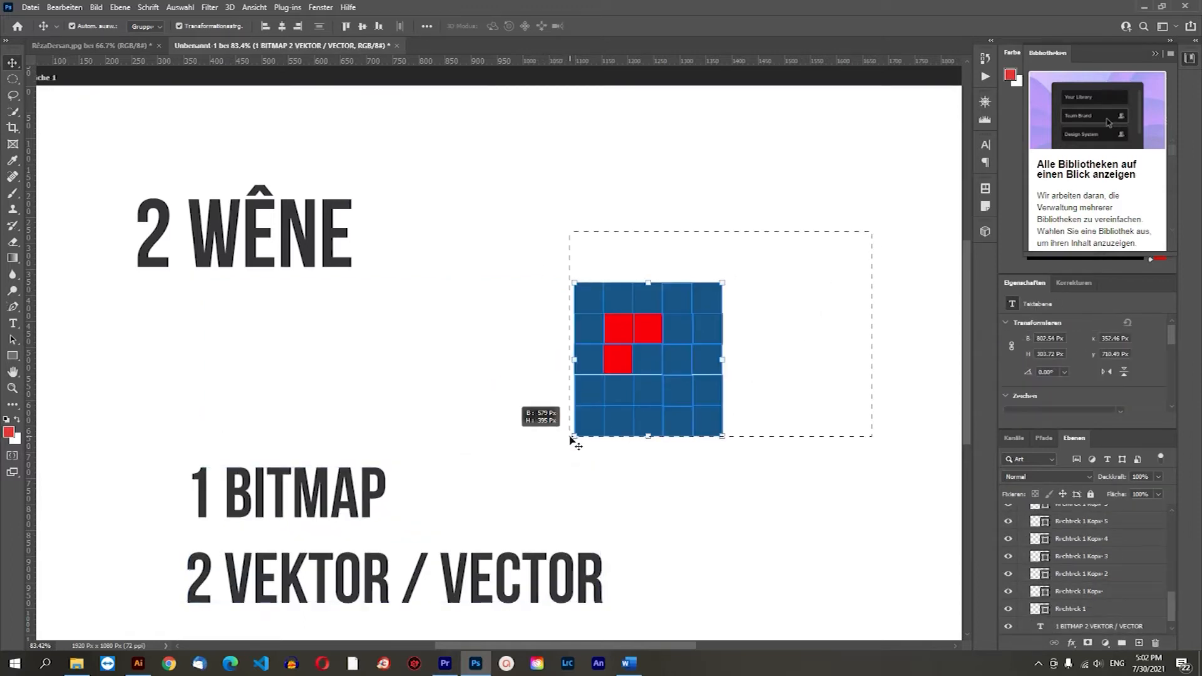
left_click_drag(572, 438, 594, 441)
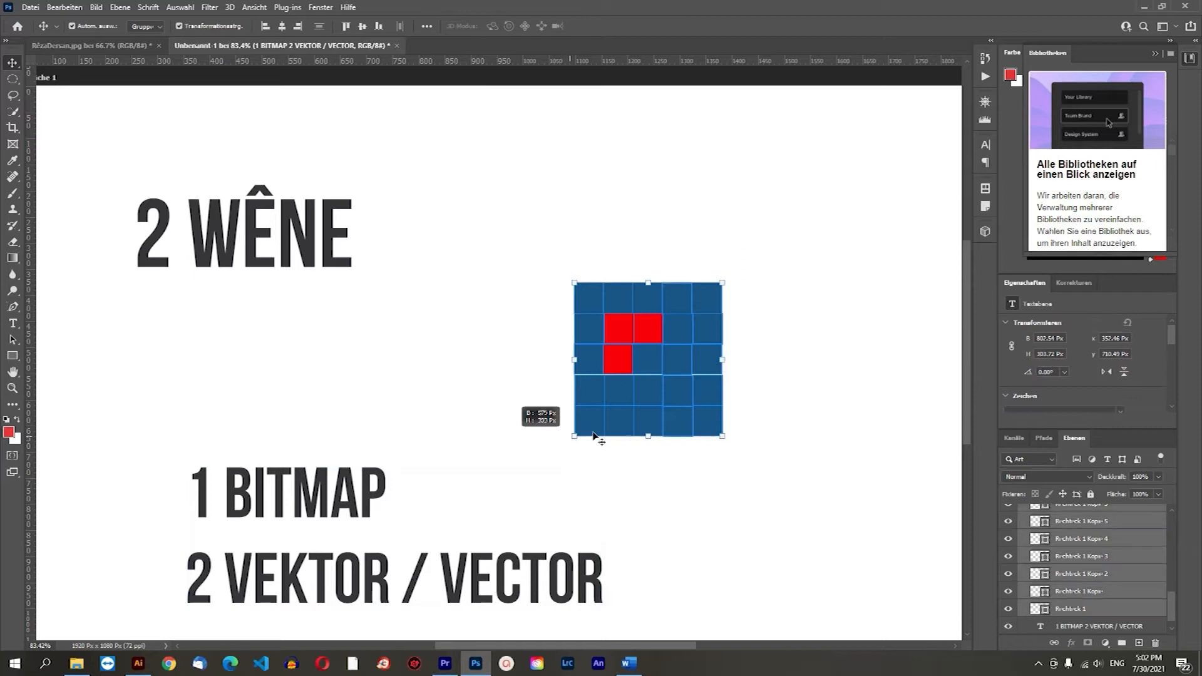
left_click(325, 482)
Draw a blue rectangle of 43 by 43 px just after the word BITMAP
left_click(13, 356)
left_click_drag(410, 473, 436, 499)
left_click(13, 63)
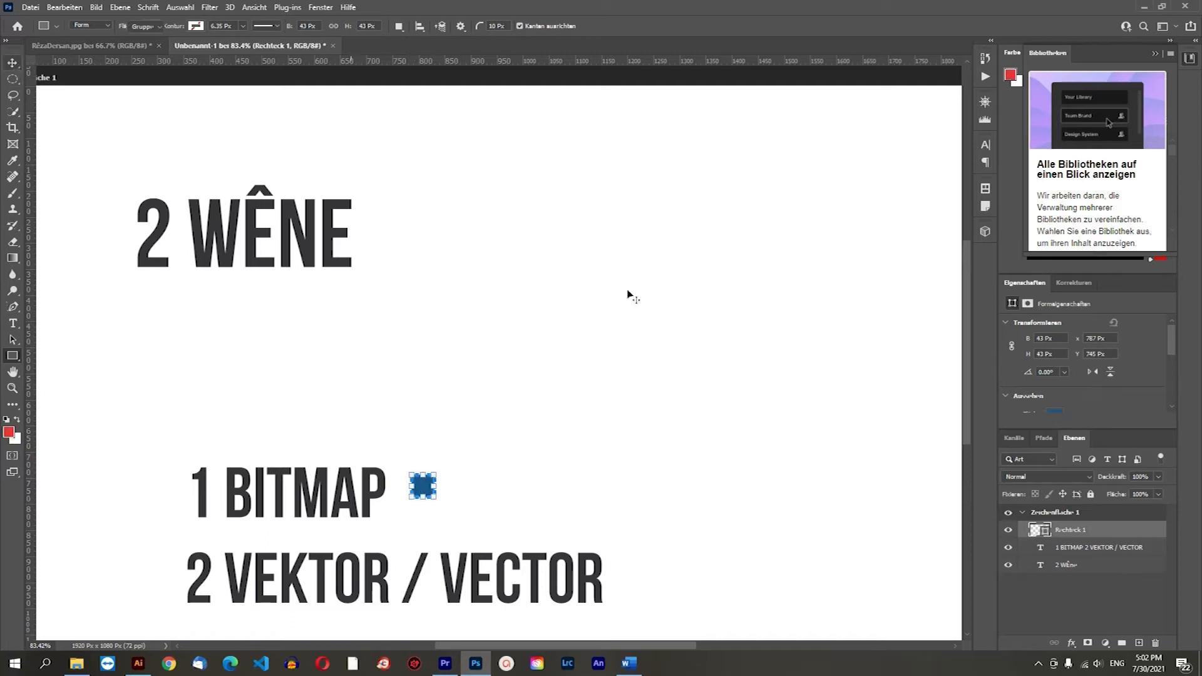
Remove the rounding from the corners of the small blue square and deselect it
scroll(1049, 376, "down", 3)
scroll(1049, 399, "down", 1)
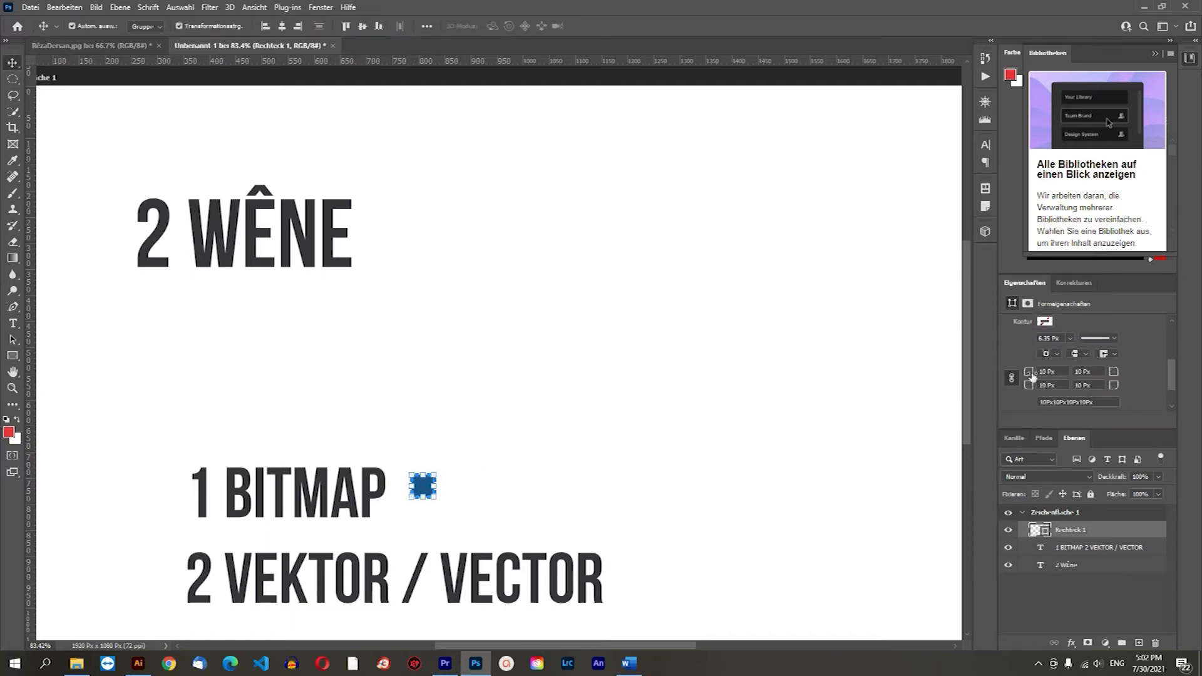
key("Return")
left_click(720, 357)
Draw four connected lines, 1 px thick, forming a zigzag just after the word VECTOR
scroll(720, 356, "down", 3)
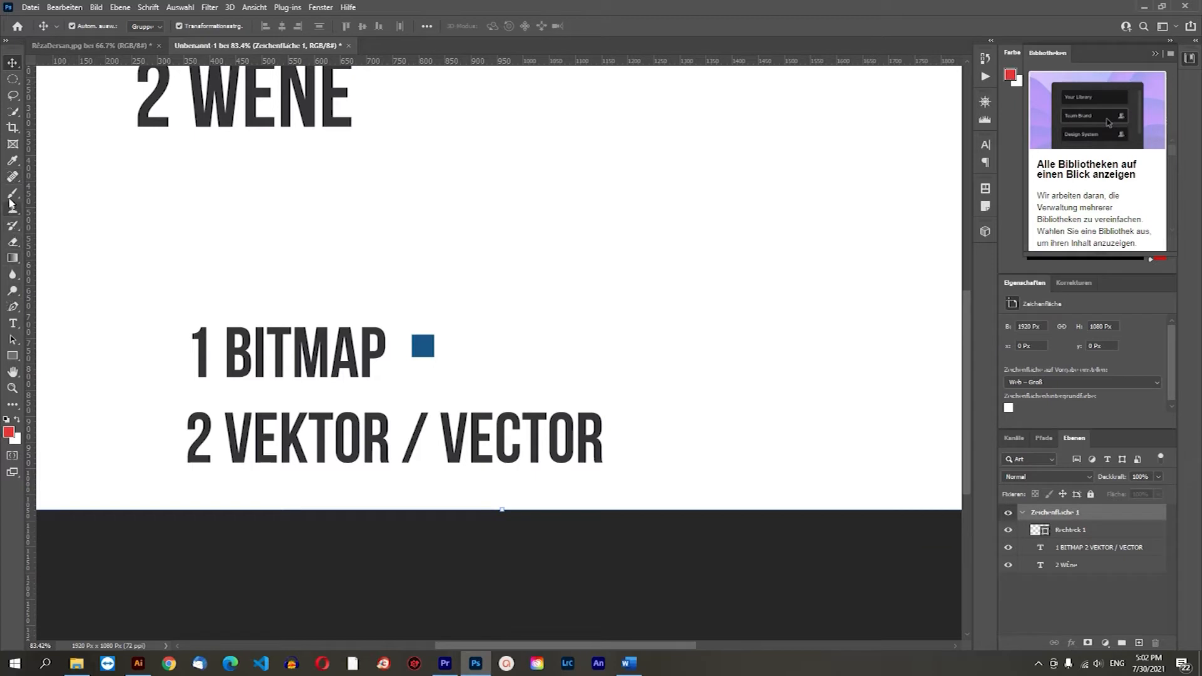
right_click(12, 195)
right_click(13, 358)
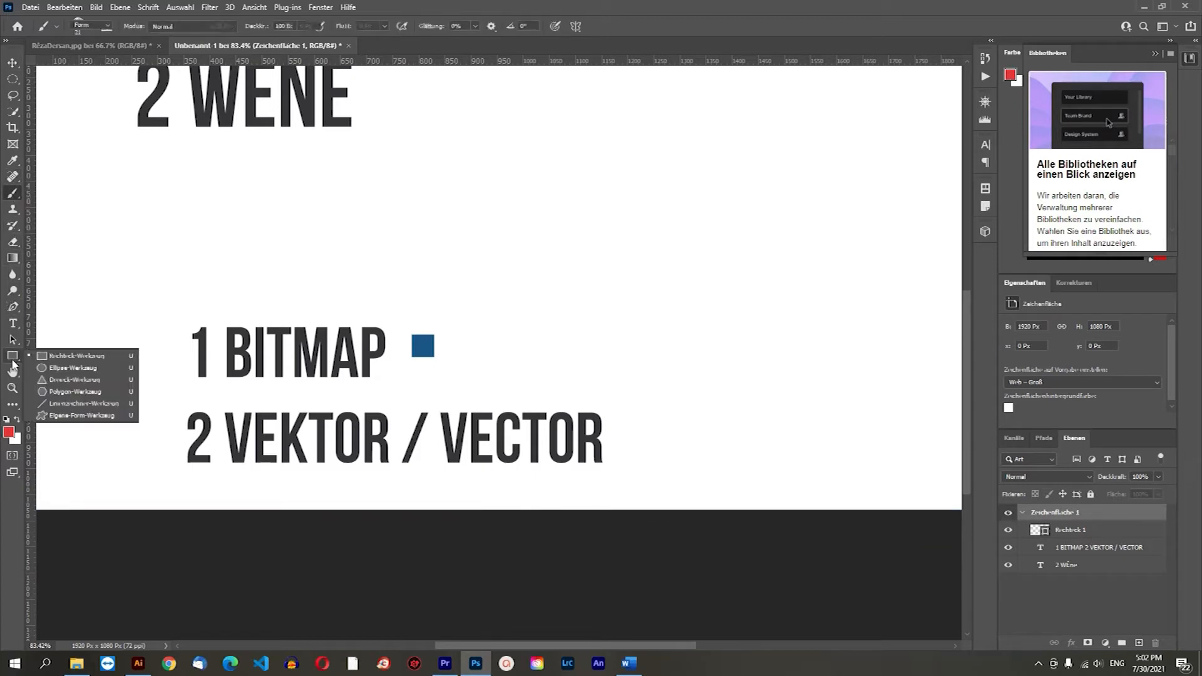
left_click(81, 403)
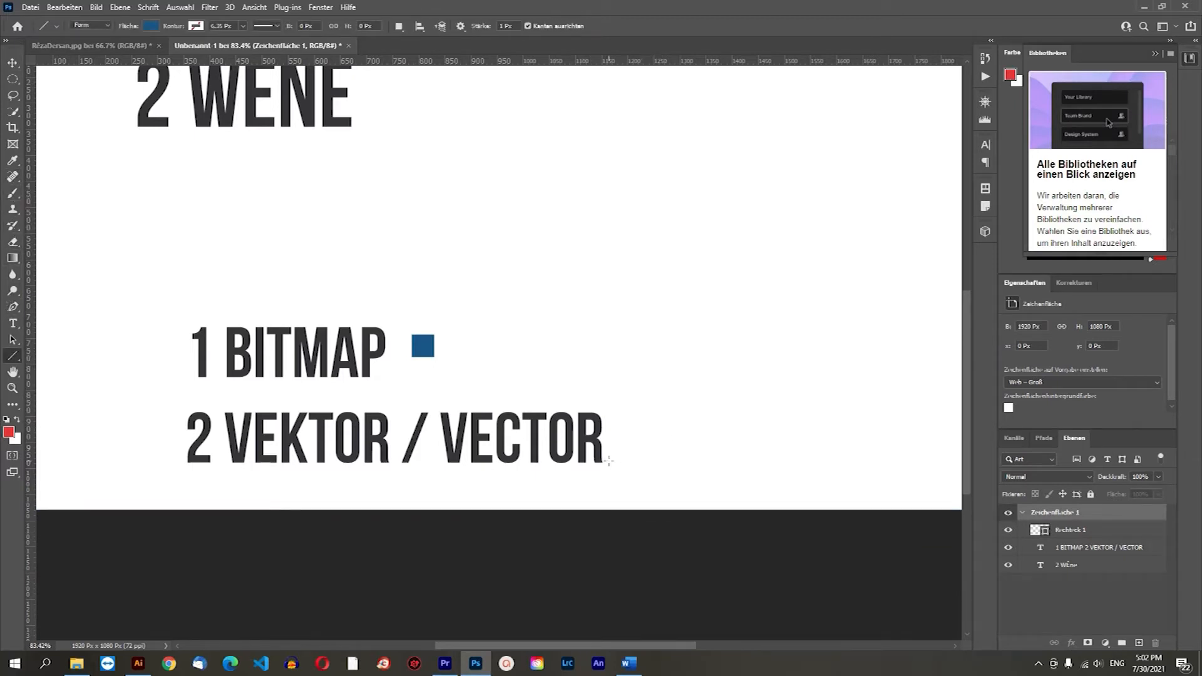
scroll(608, 460, "up", 3)
mouse_move(612, 420)
left_mouse_down()
mouse_move(653, 396)
mouse_move(678, 418)
mouse_move(693, 398)
mouse_move(713, 420)
left_mouse_up()
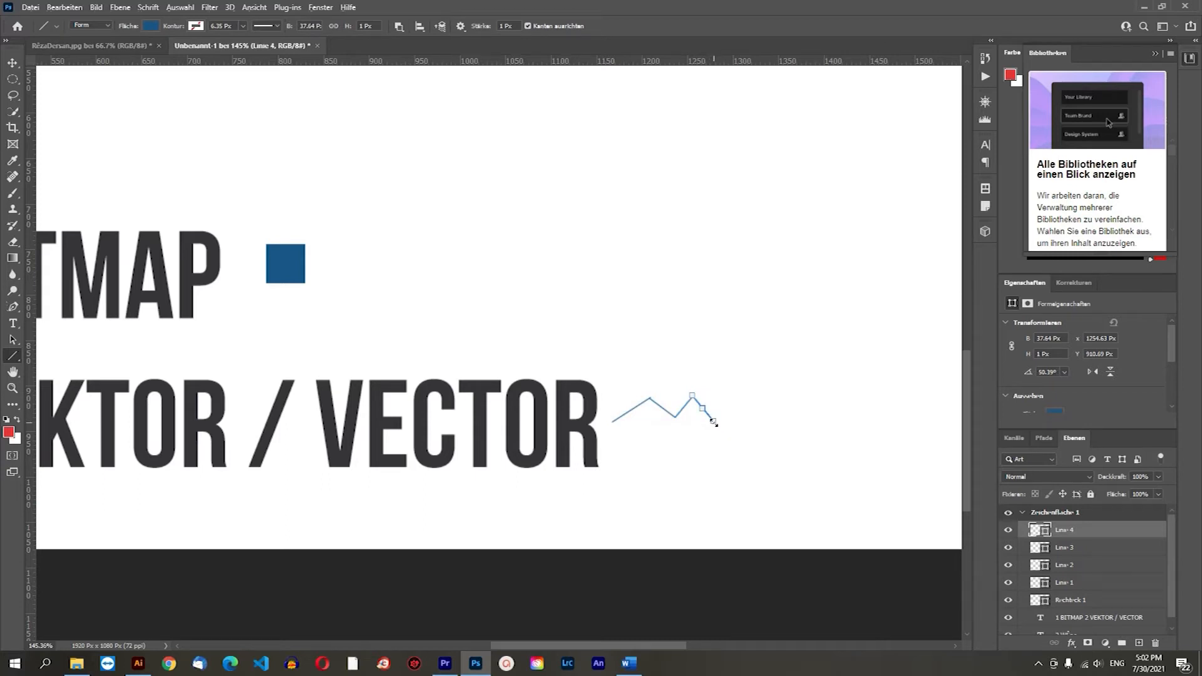
Extend the zigzag with two more lines, close it underneath with three lines into a crown-like outline, and deselect it
scroll(713, 422, "up", 3)
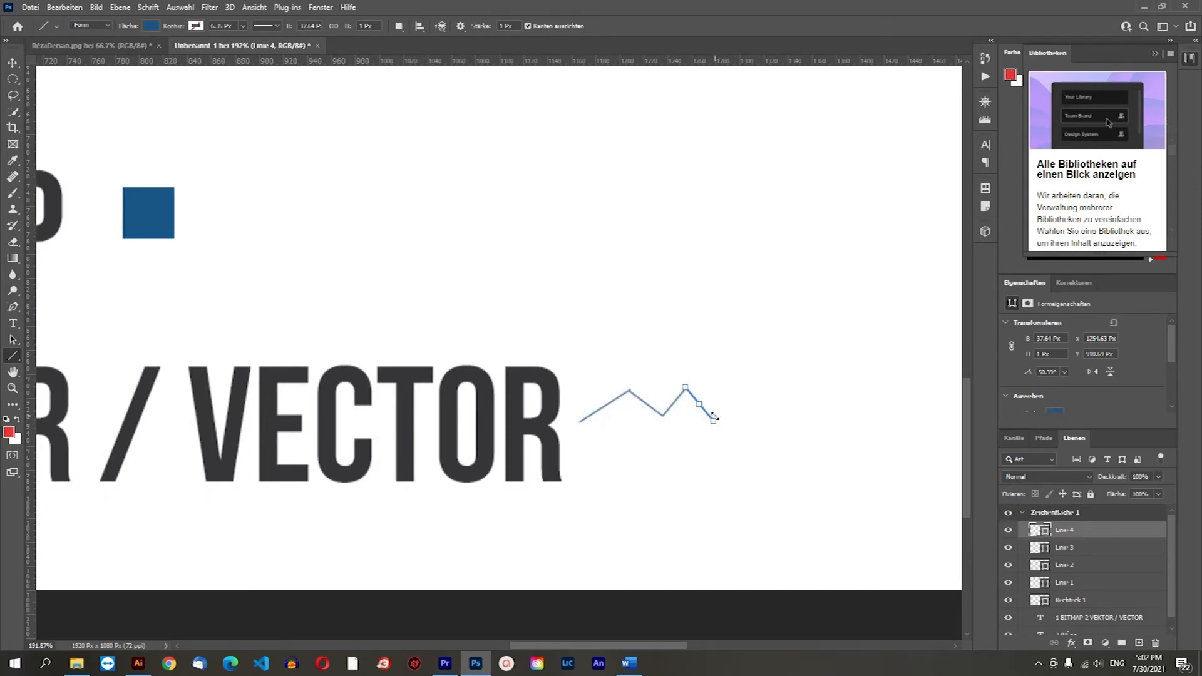
mouse_move(713, 421)
left_mouse_down()
mouse_move(735, 388)
mouse_move(758, 413)
left_mouse_up()
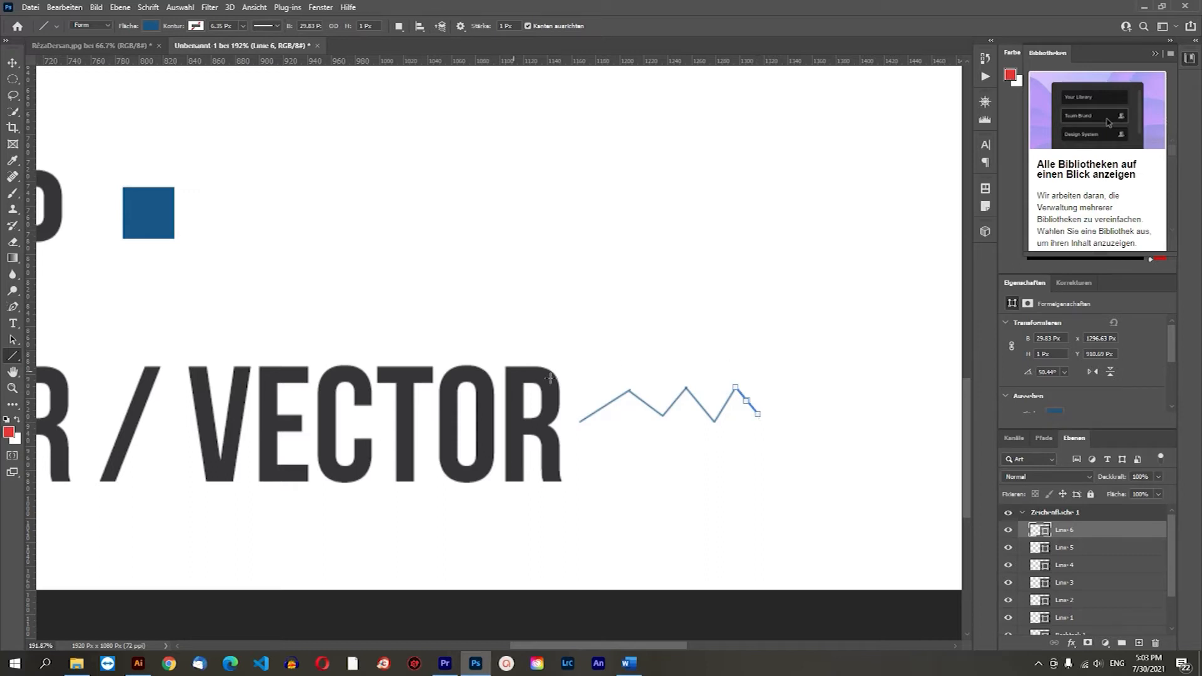
left_click_drag(757, 414, 737, 448)
mouse_move(579, 420)
left_mouse_down()
mouse_move(613, 442)
mouse_move(745, 439)
mouse_move(724, 439)
left_mouse_up()
key("v")
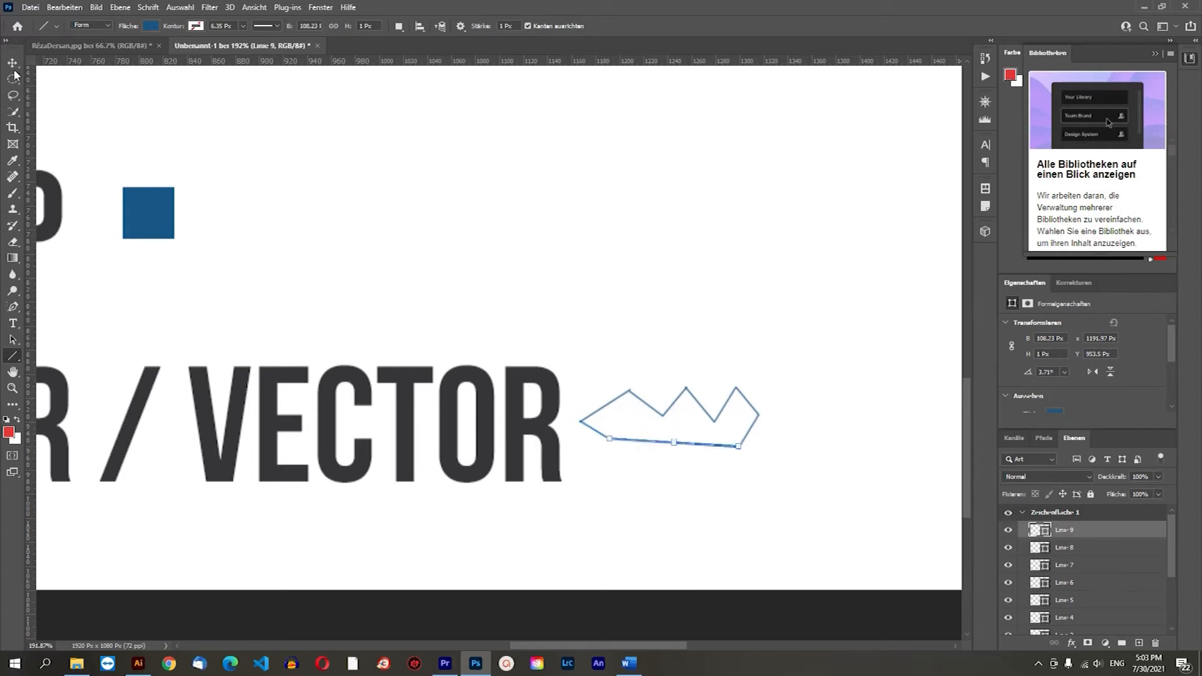
left_click(806, 317)
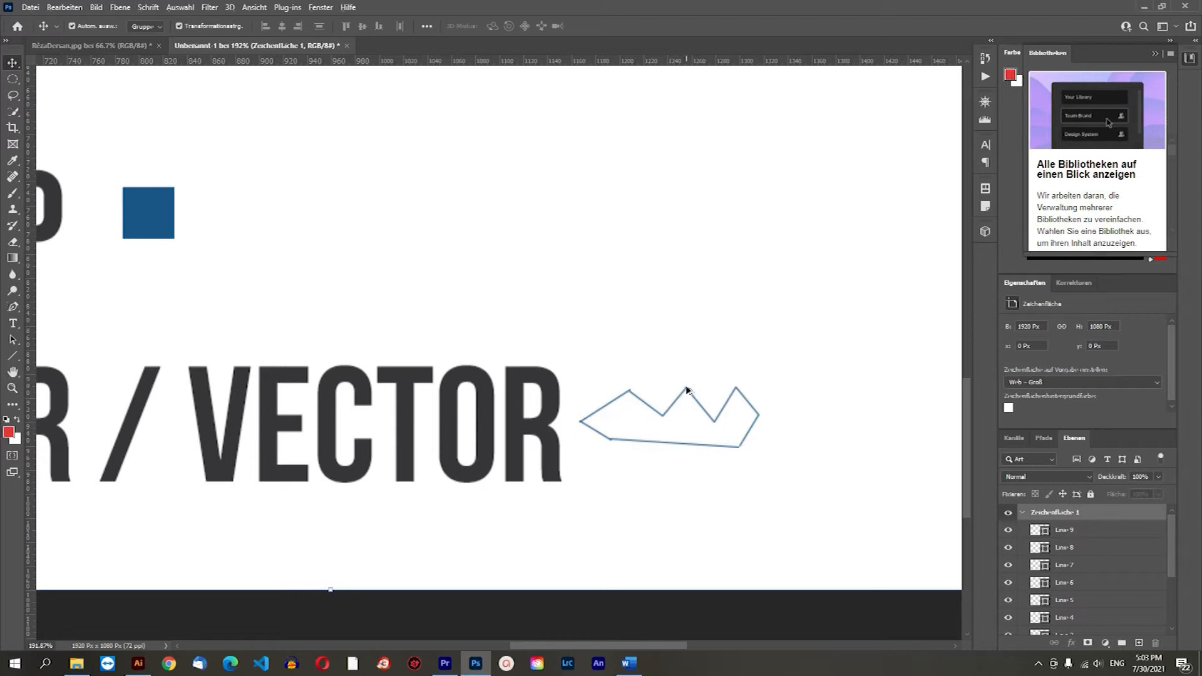
Examine the pixels along the middle peak of the crown-like line outline at very high magnification and compare with the whole shape
scroll(687, 390, "up", 5)
scroll(679, 400, "up", 8)
scroll(680, 428, "up", 5)
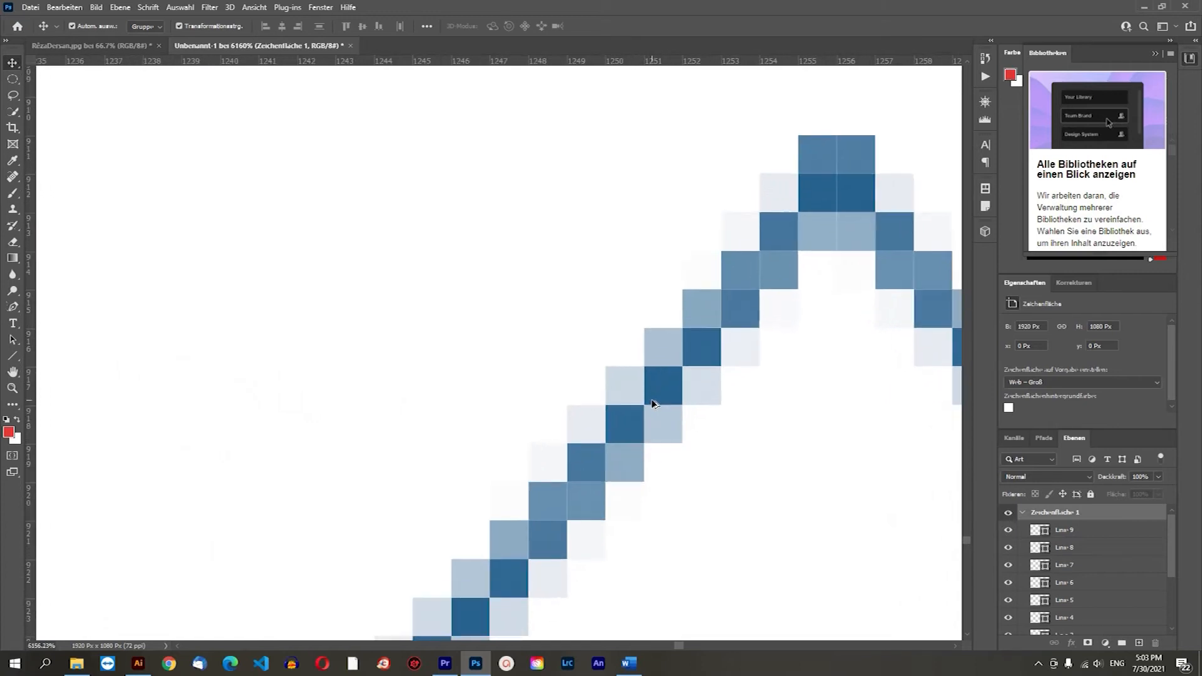
scroll(652, 401, "up", 4)
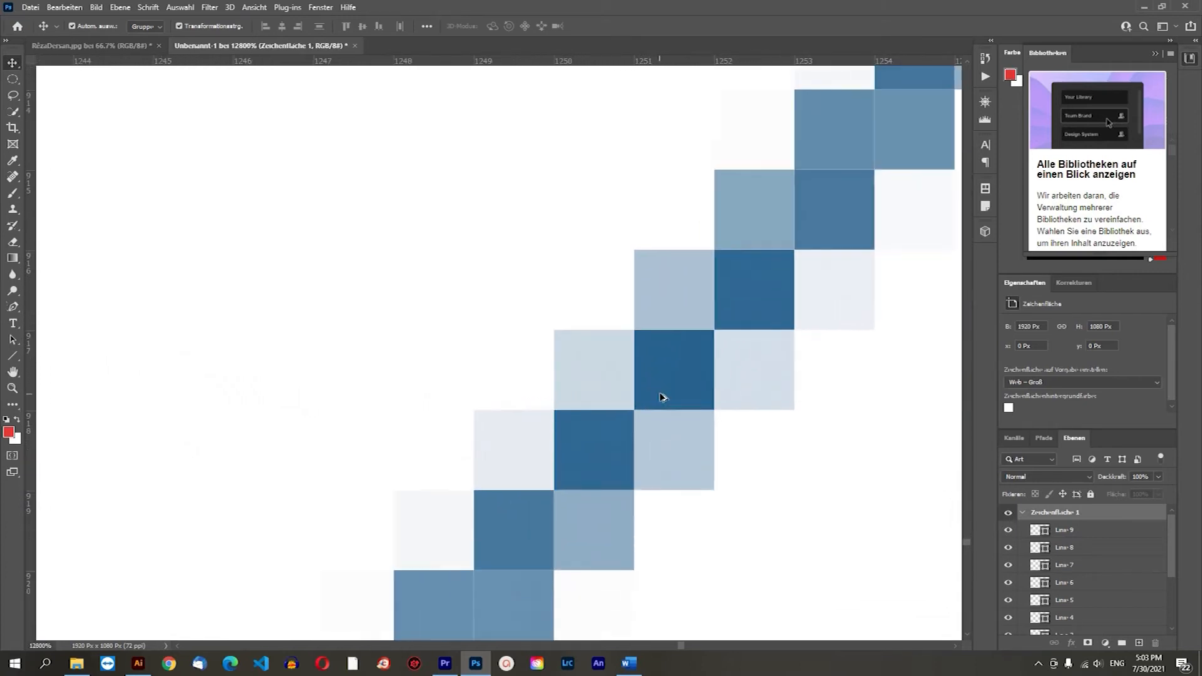
scroll(671, 369, "down", 4)
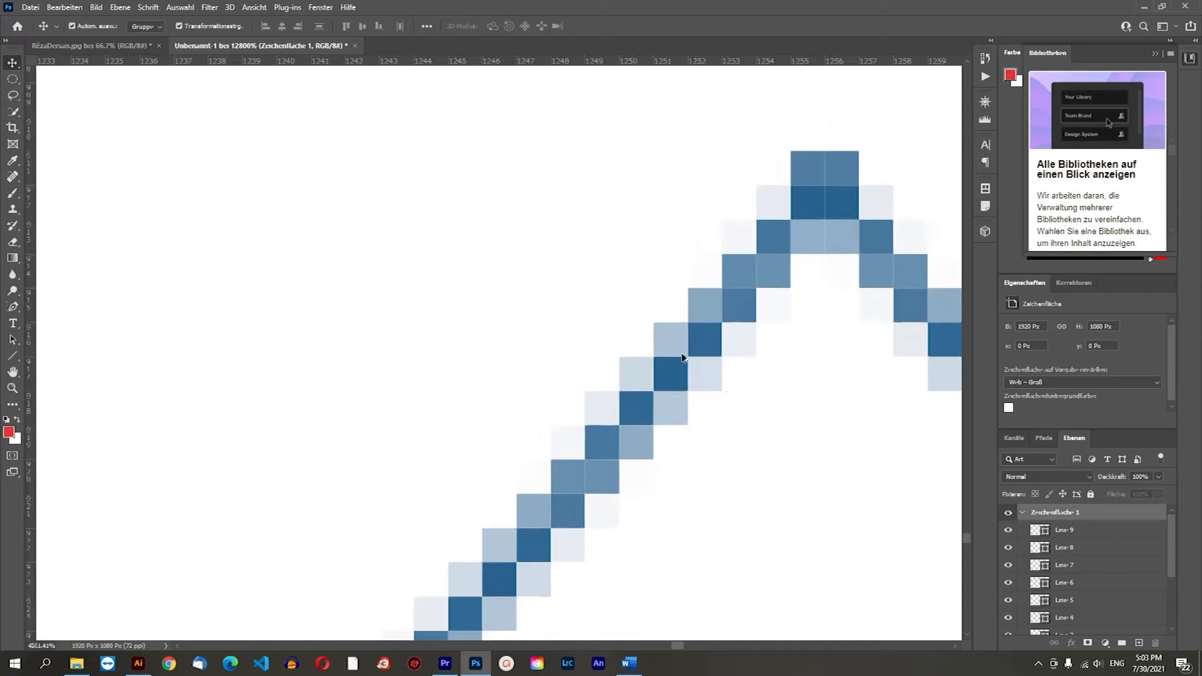
scroll(683, 375, "up", 4)
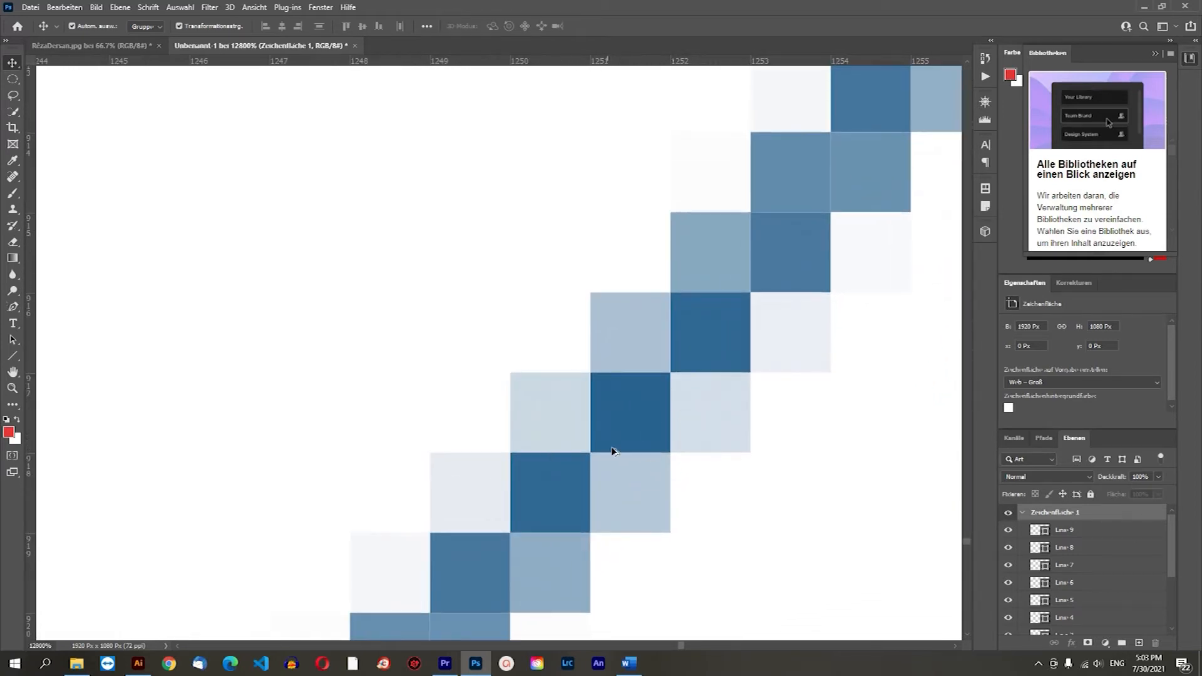
scroll(630, 416, "down", 6)
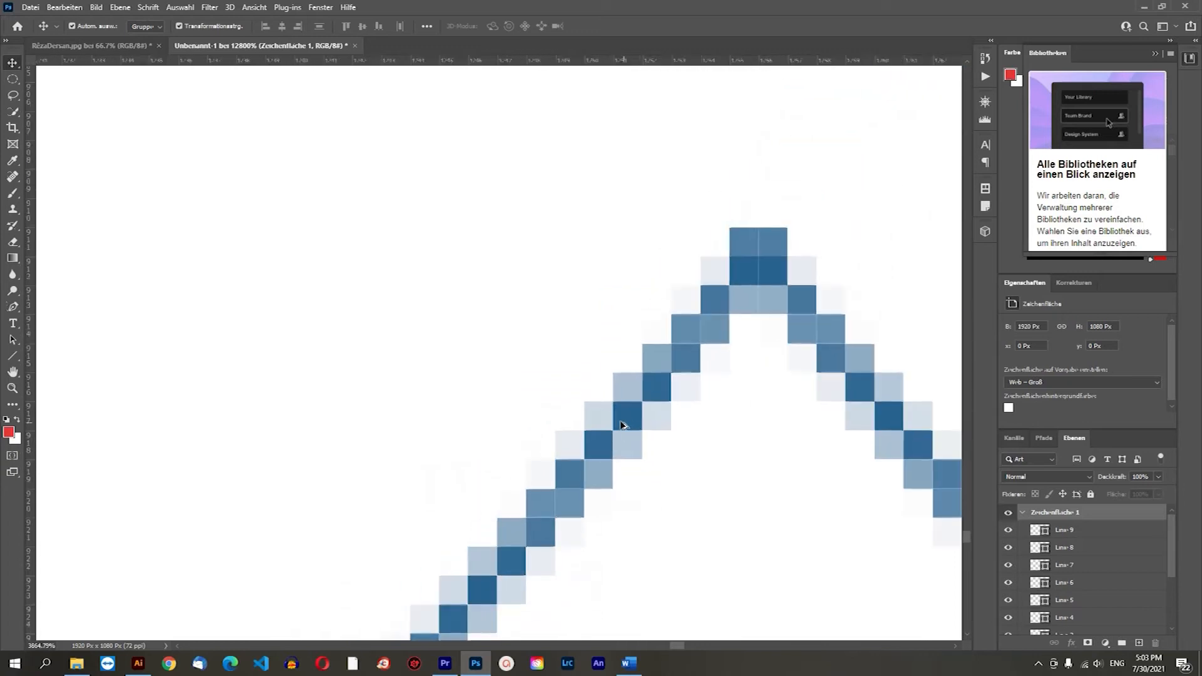
scroll(617, 416, "down", 7)
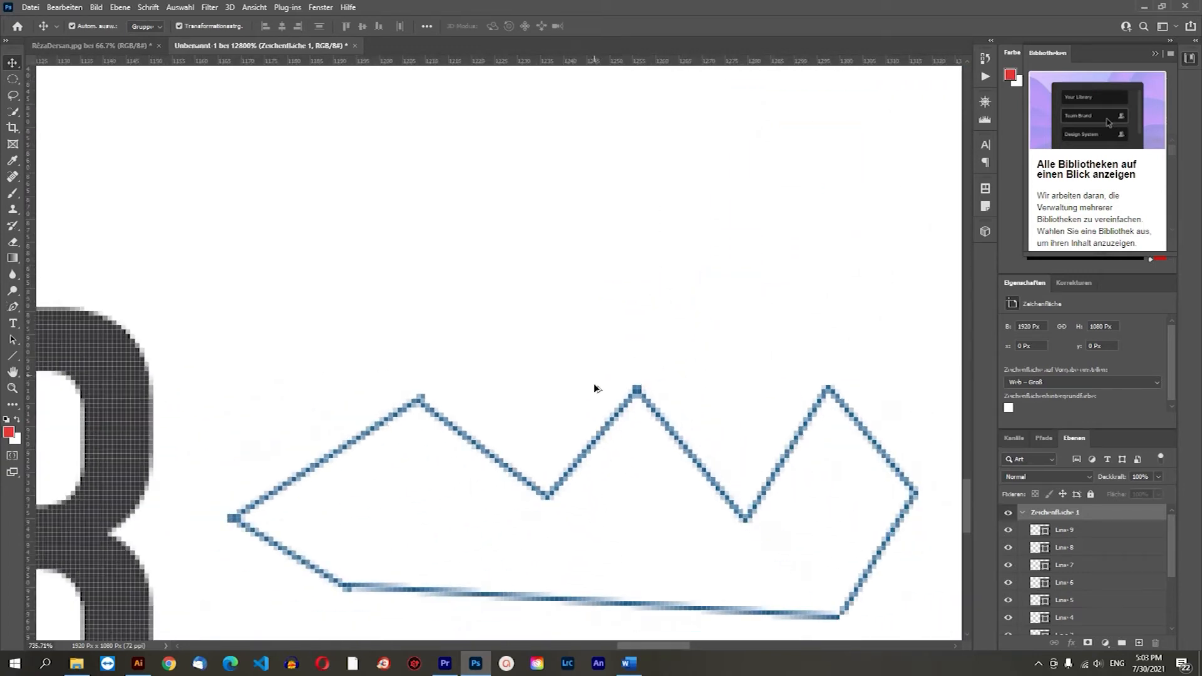
scroll(632, 397, "down", 6)
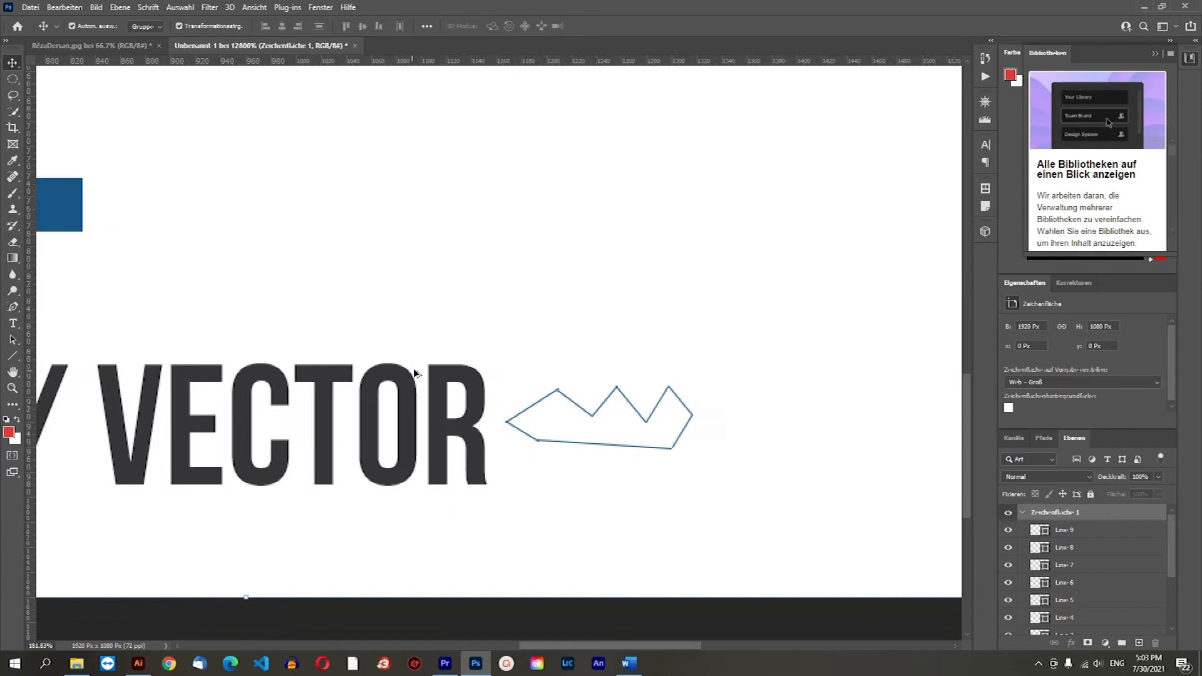
Examine the pixel edges of the letters O and R in the word VECTOR at high magnification
scroll(576, 381, "down", 6)
scroll(536, 331, "up", 3)
scroll(536, 331, "up", 5)
scroll(550, 586, "down", 2)
scroll(550, 587, "up", 6)
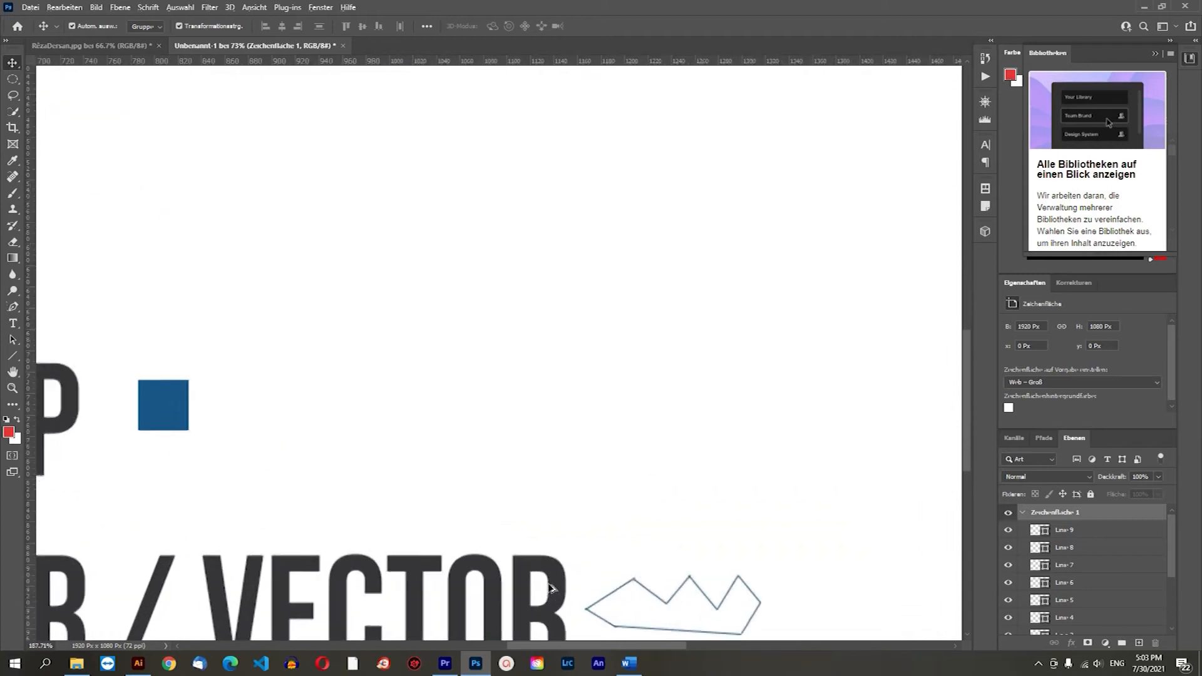
scroll(550, 587, "up", 4)
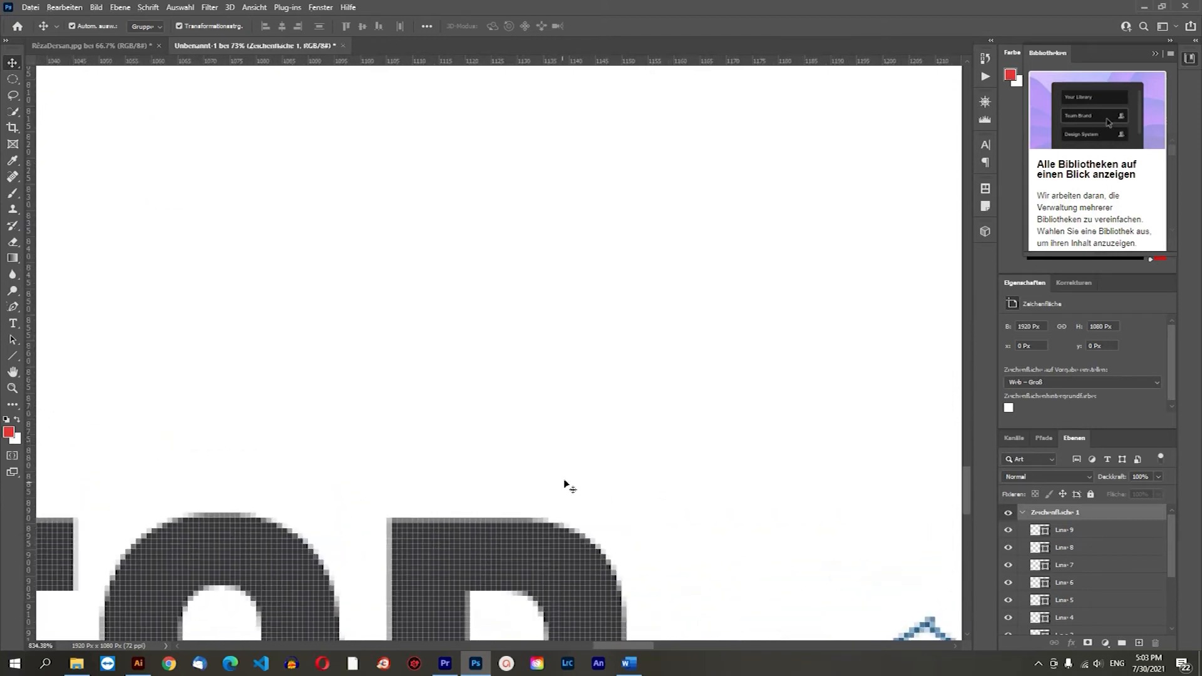
scroll(579, 463, "down", 4)
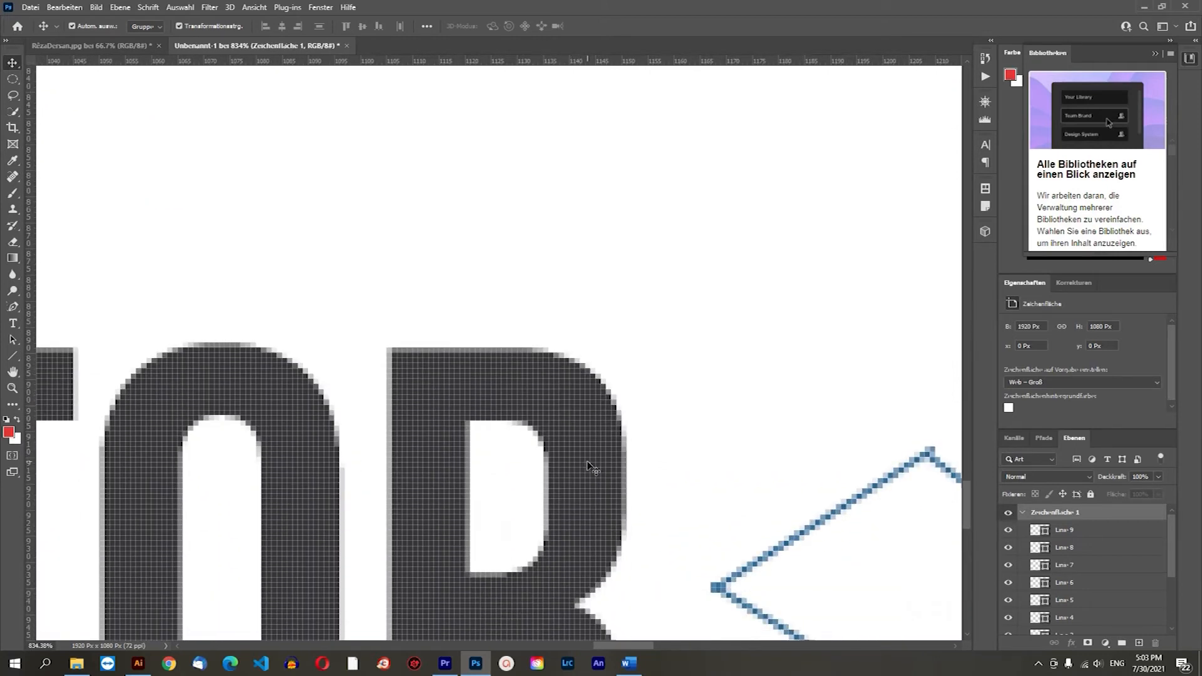
scroll(591, 467, "down", 5)
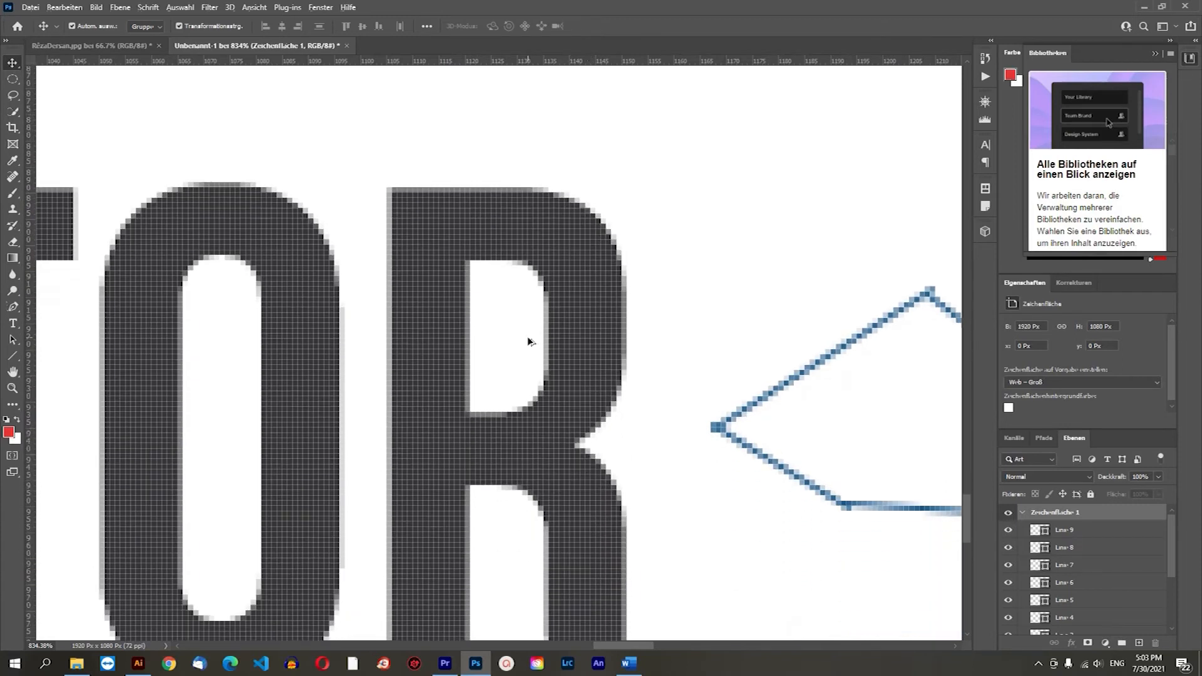
Draw a rectangle about 1040 px wide and 170 px high around the 2 VEKTOR / VECTOR line and the crown-like outline
scroll(528, 340, "down", 8)
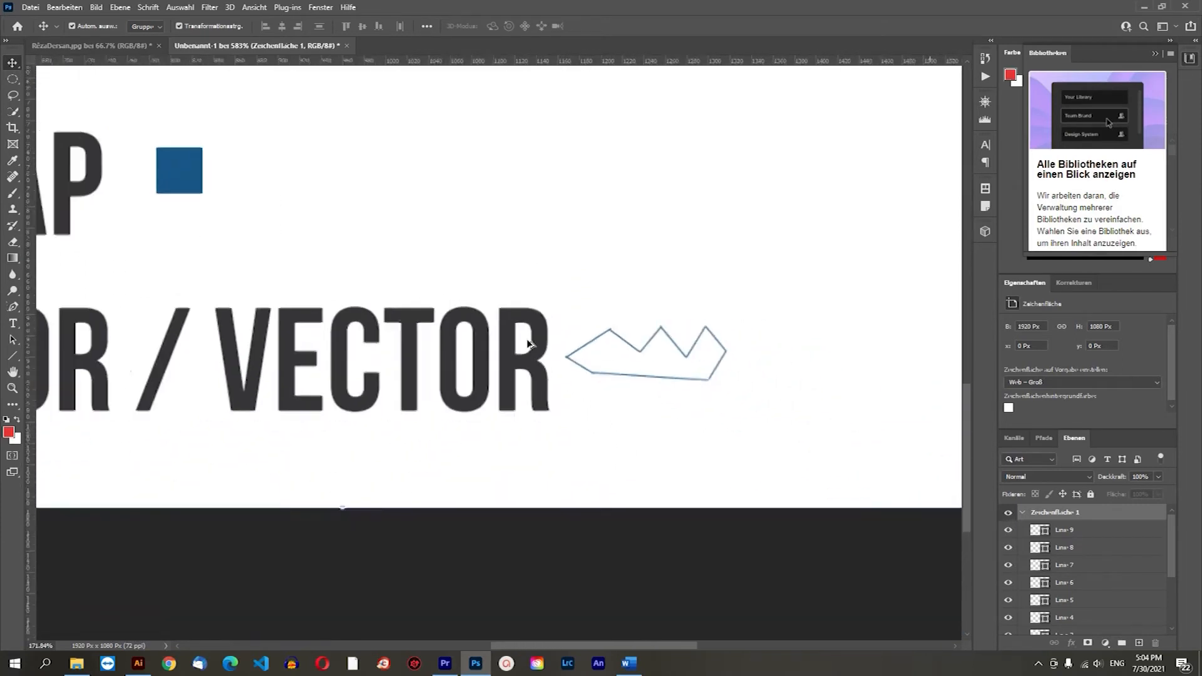
scroll(528, 340, "down", 4)
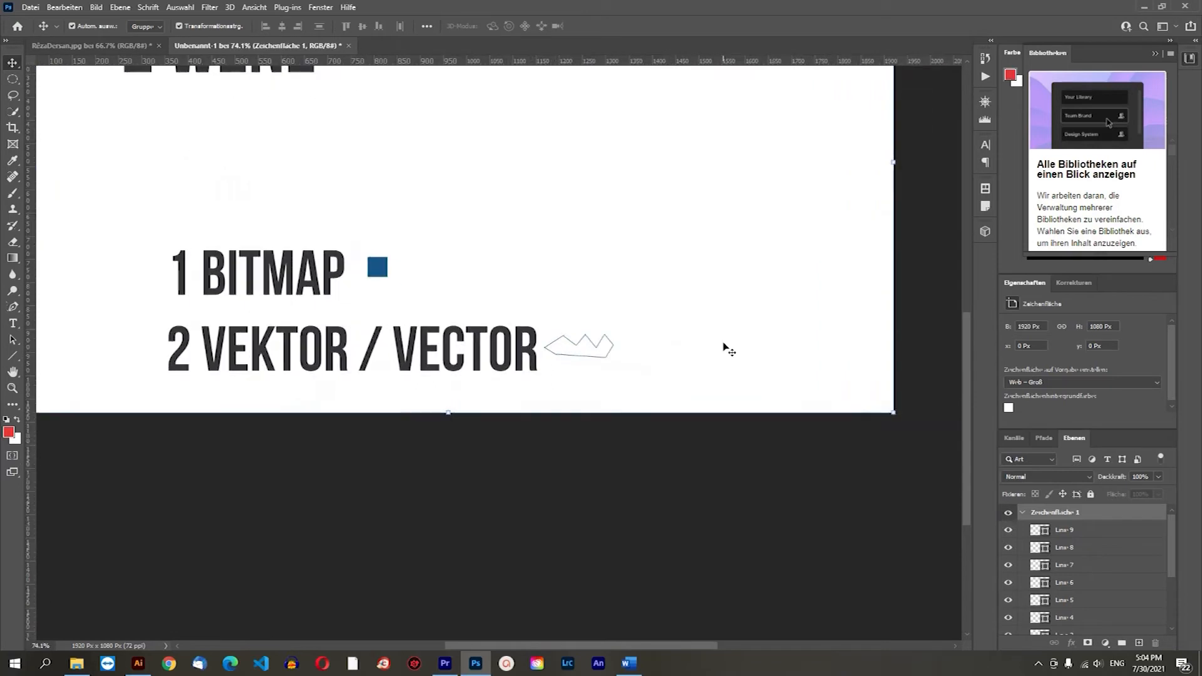
right_click(13, 357)
left_click(62, 369)
right_click(13, 357)
left_click(63, 355)
left_click_drag(148, 311, 631, 388)
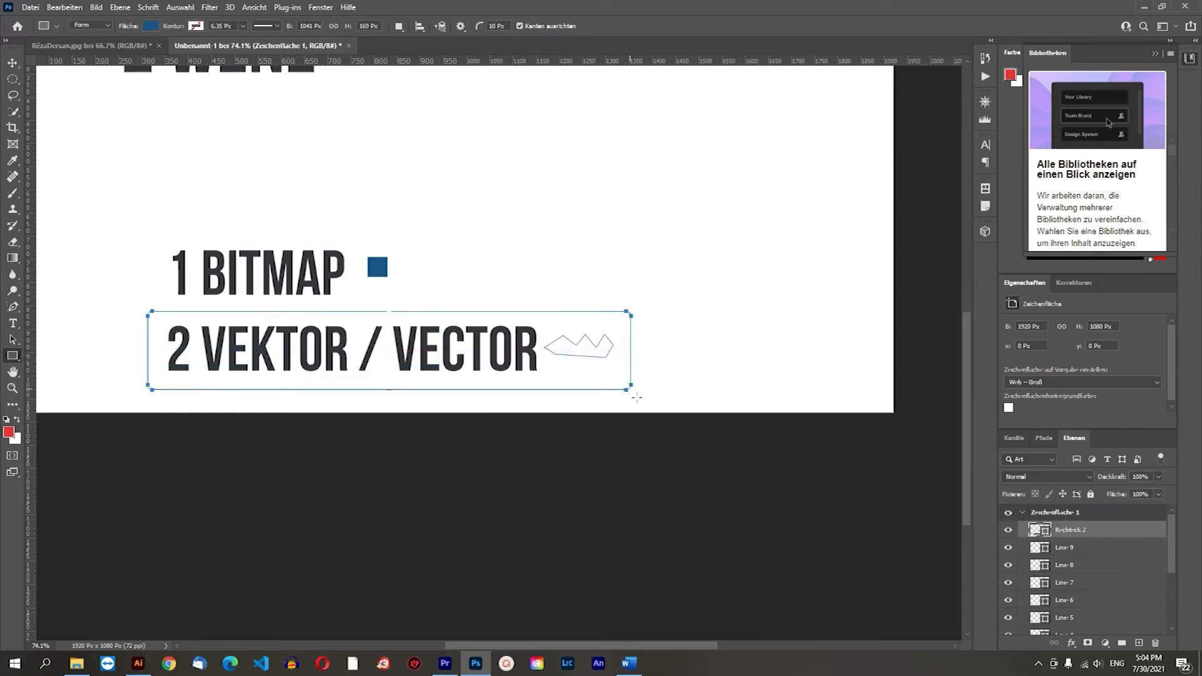
left_click(12, 62)
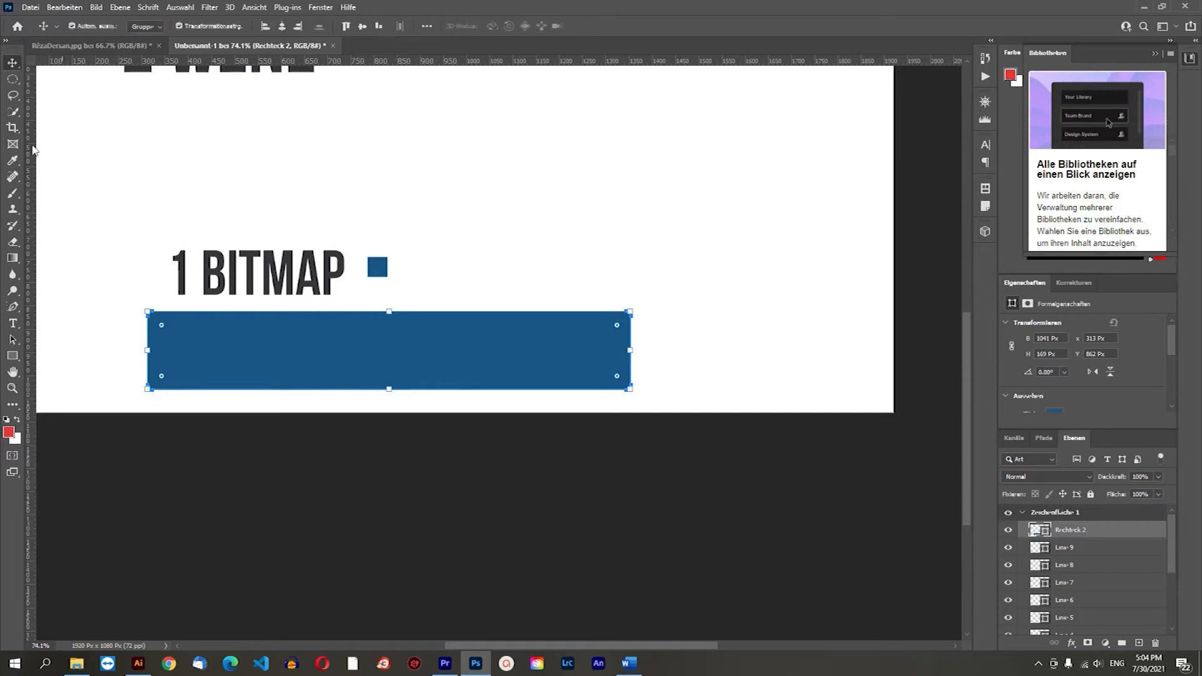
Give the new rectangle a red outline and no fill so it frames the 2 VEKTOR / VECTOR line, and deselect it
left_click(11, 356)
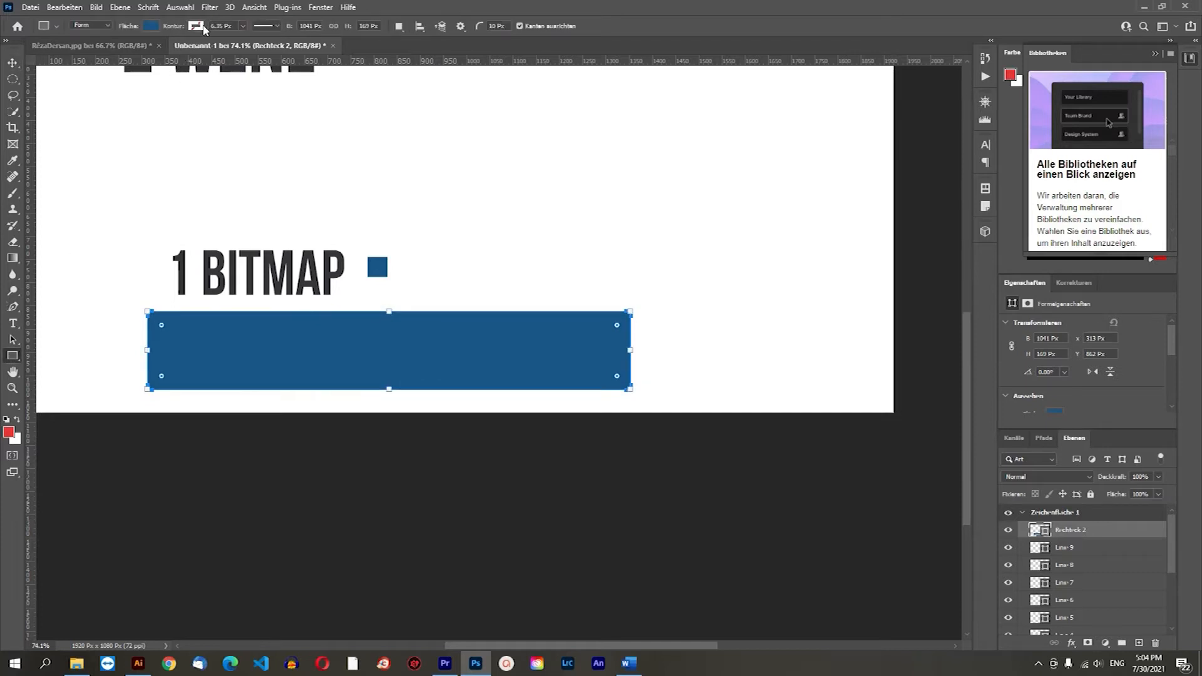
left_click(202, 26)
left_click(123, 94)
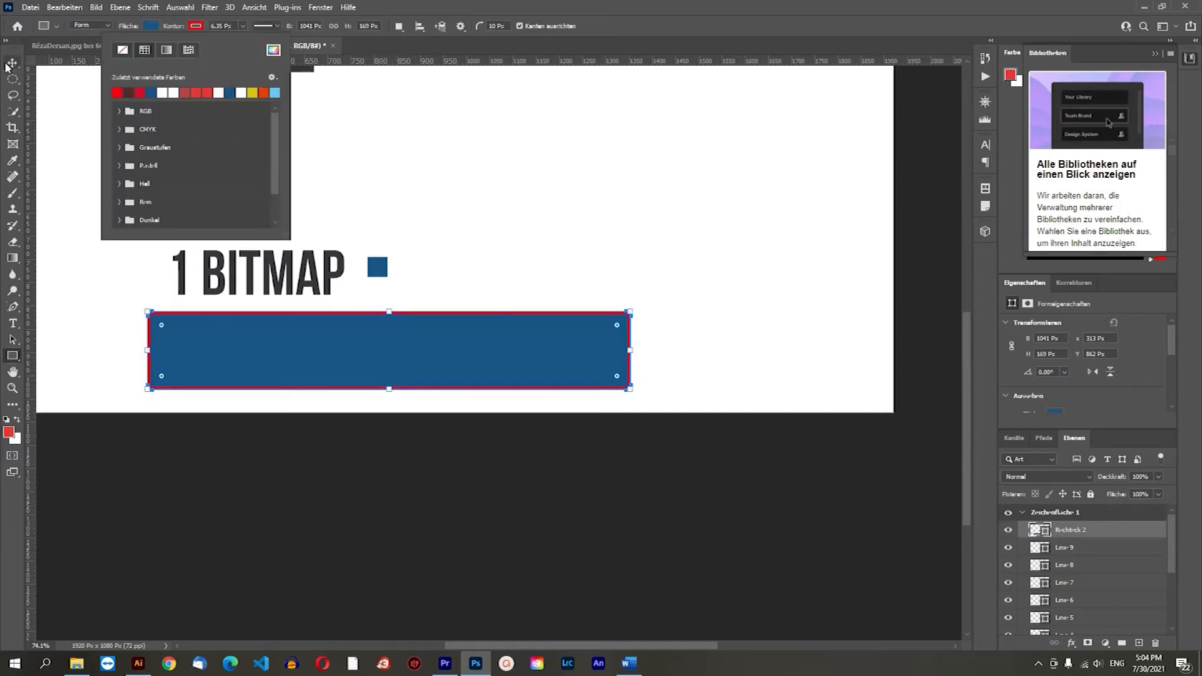
left_click(151, 25)
left_click(151, 26)
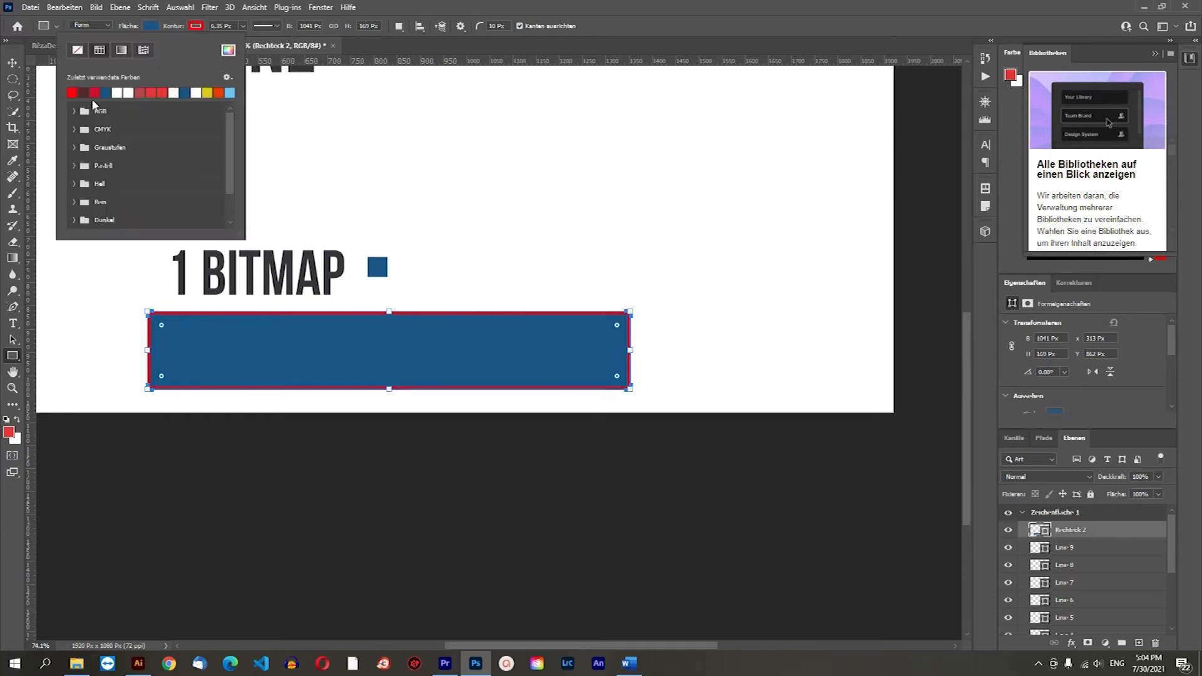
left_click(78, 50)
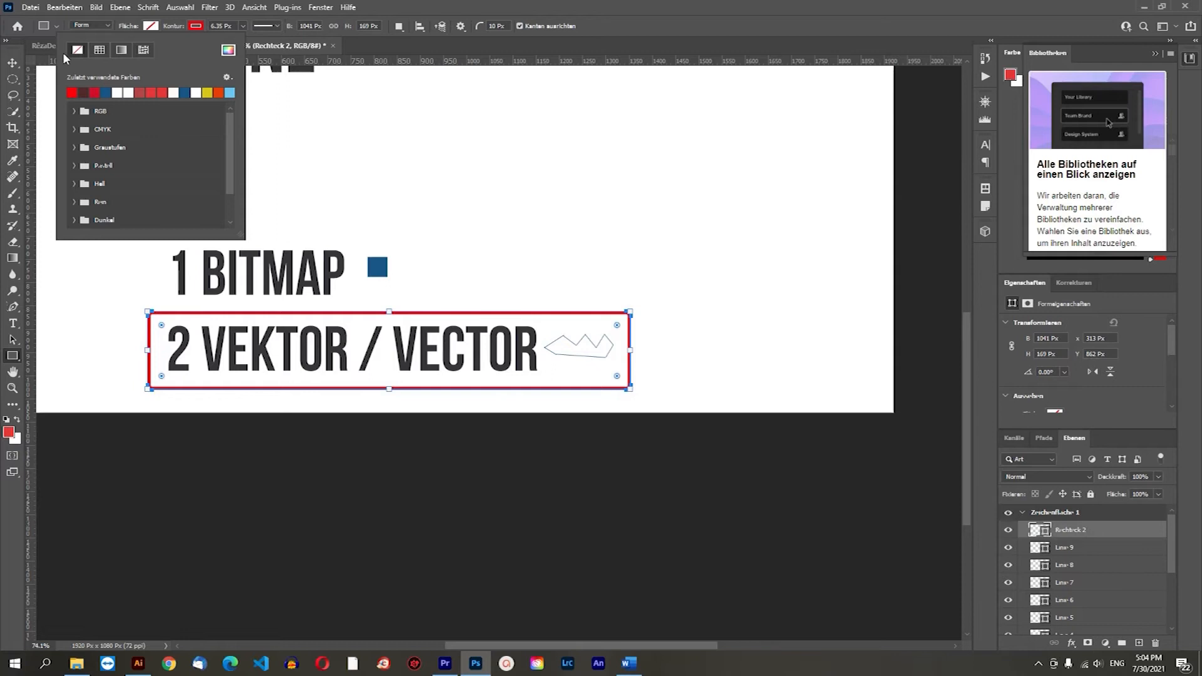
left_click(12, 64)
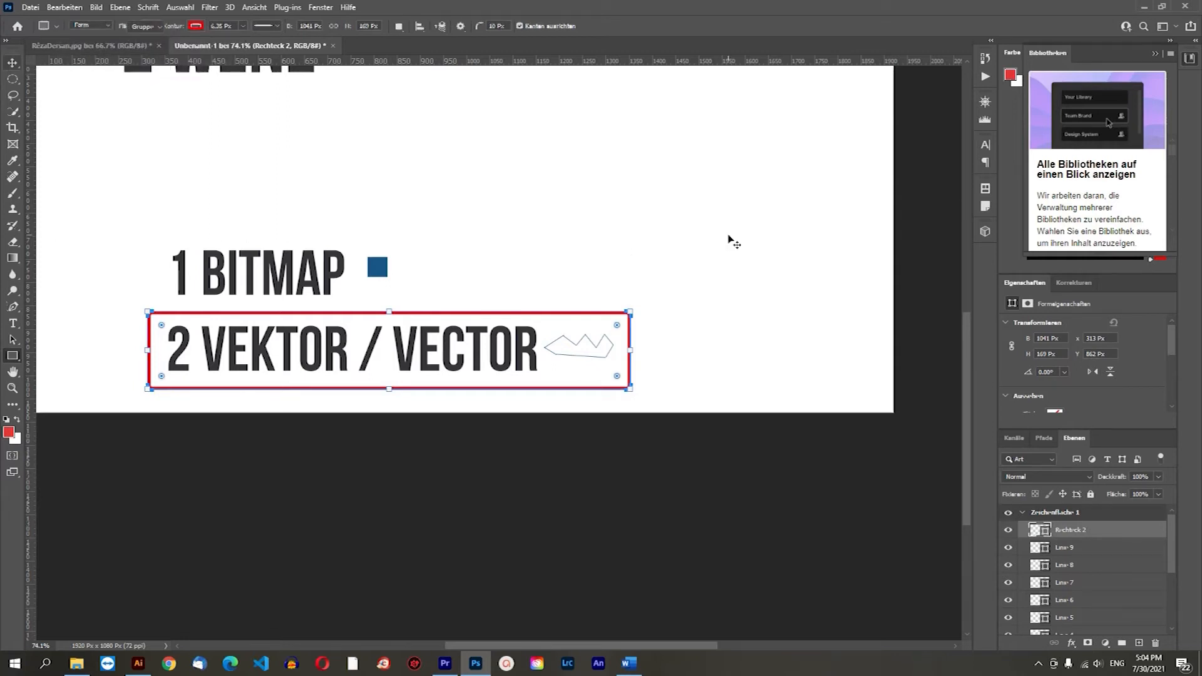
left_click(643, 313)
scroll(470, 337, "down", 2)
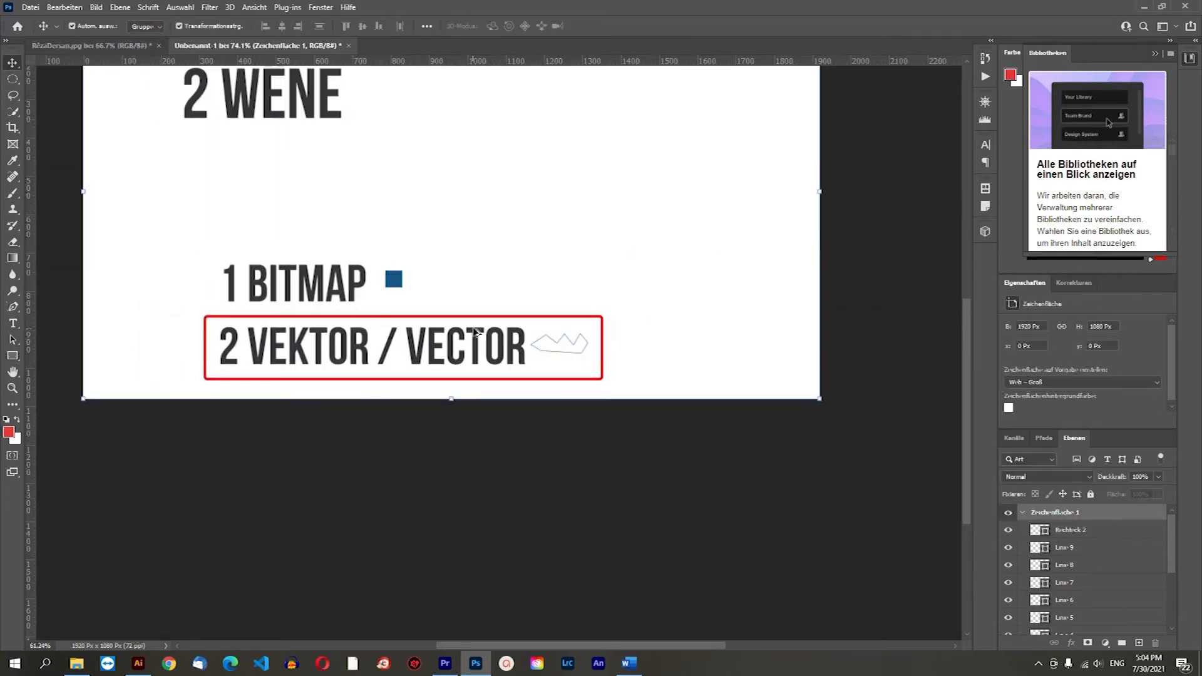
scroll(476, 332, "up", 2)
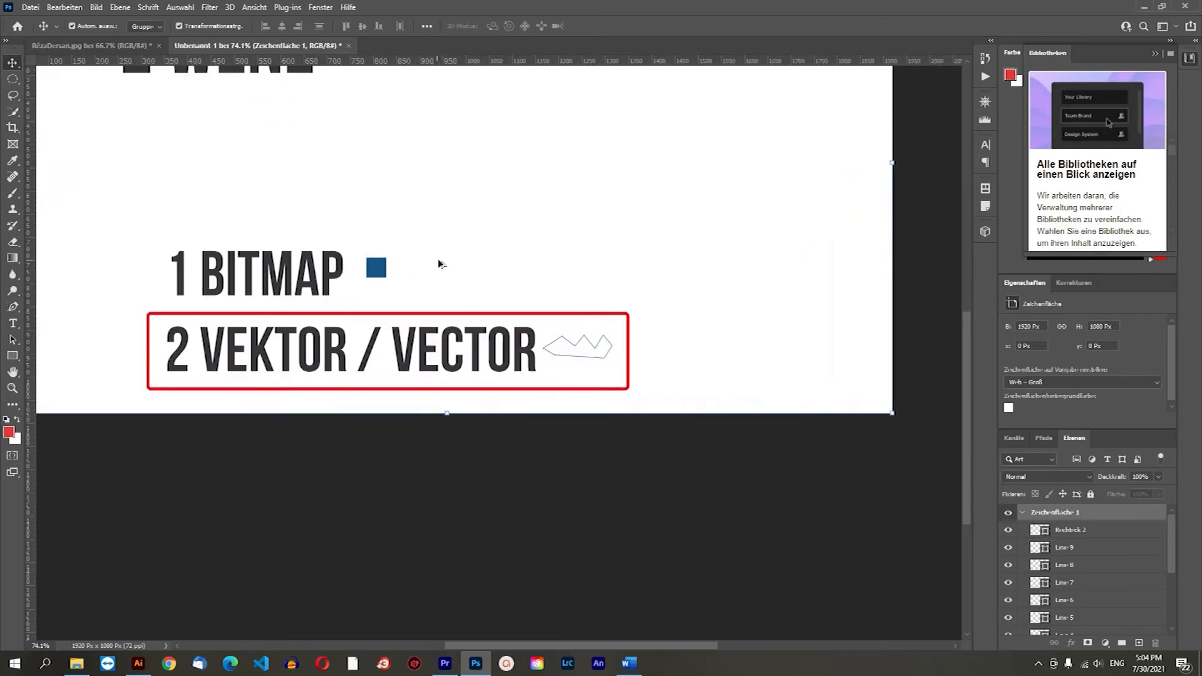
scroll(454, 348, "down", 1)
left_click(76, 663)
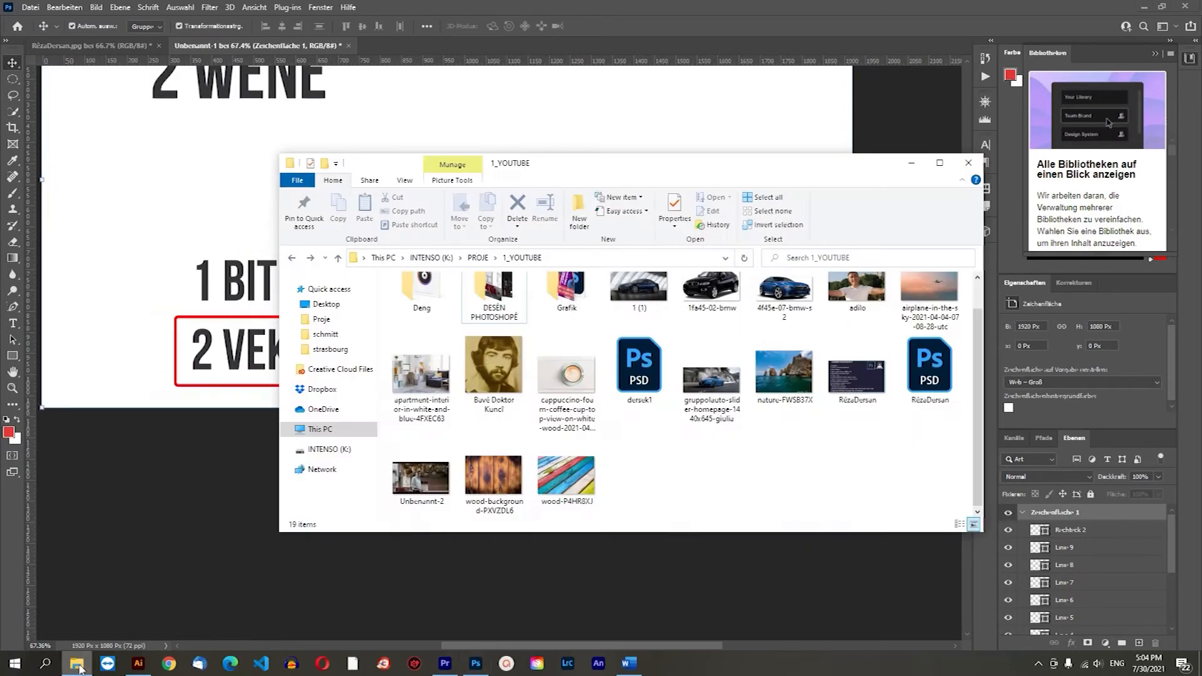
left_click(492, 371)
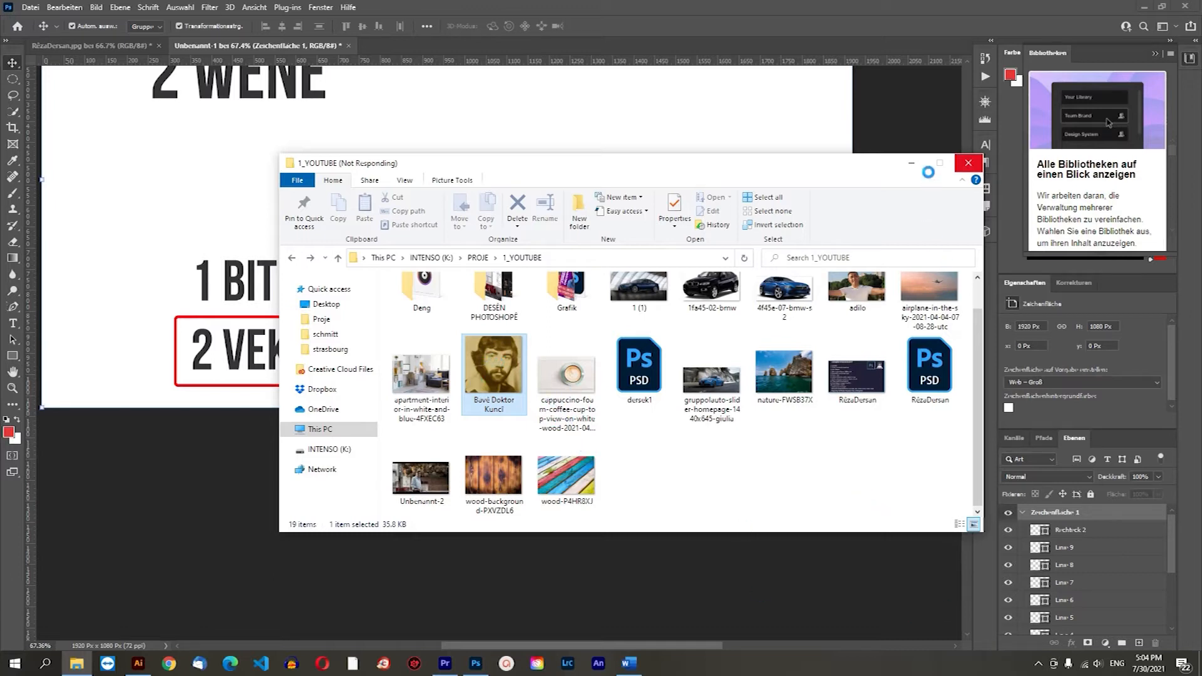
left_click(910, 162)
left_click(543, 552)
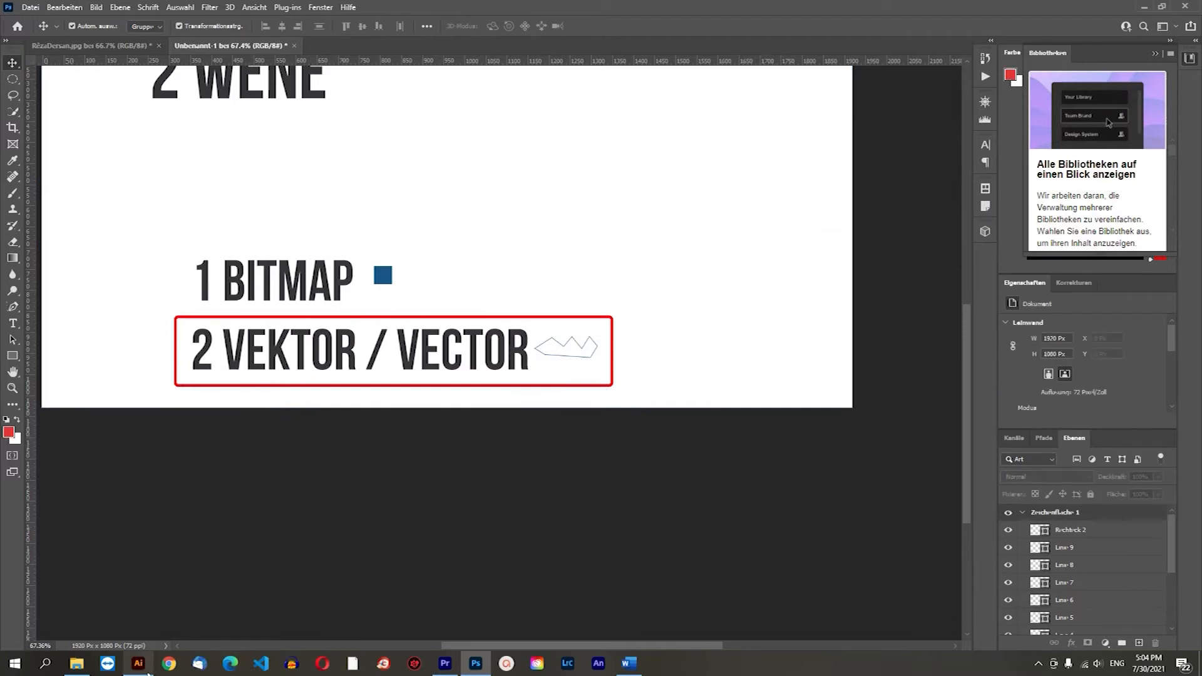
left_click(76, 665)
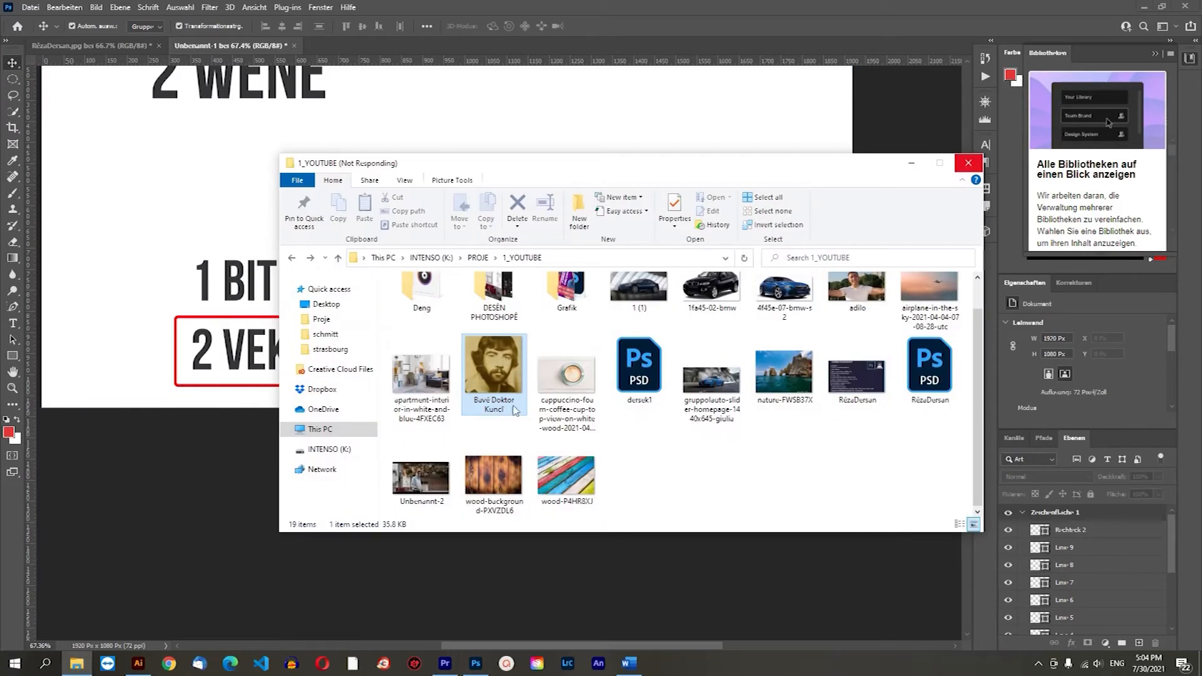
left_click(911, 163)
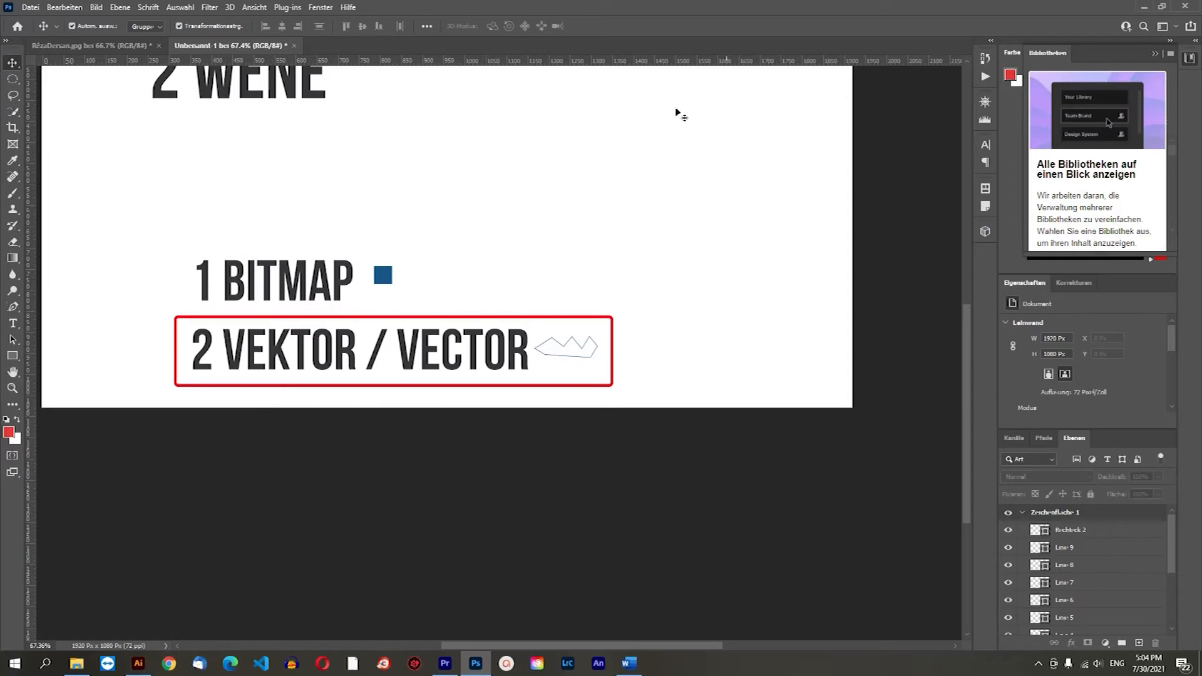
Switch to the desktop, move the image man-WPKJ7PM to an empty area and open it in Photoshop
left_click(1143, 6)
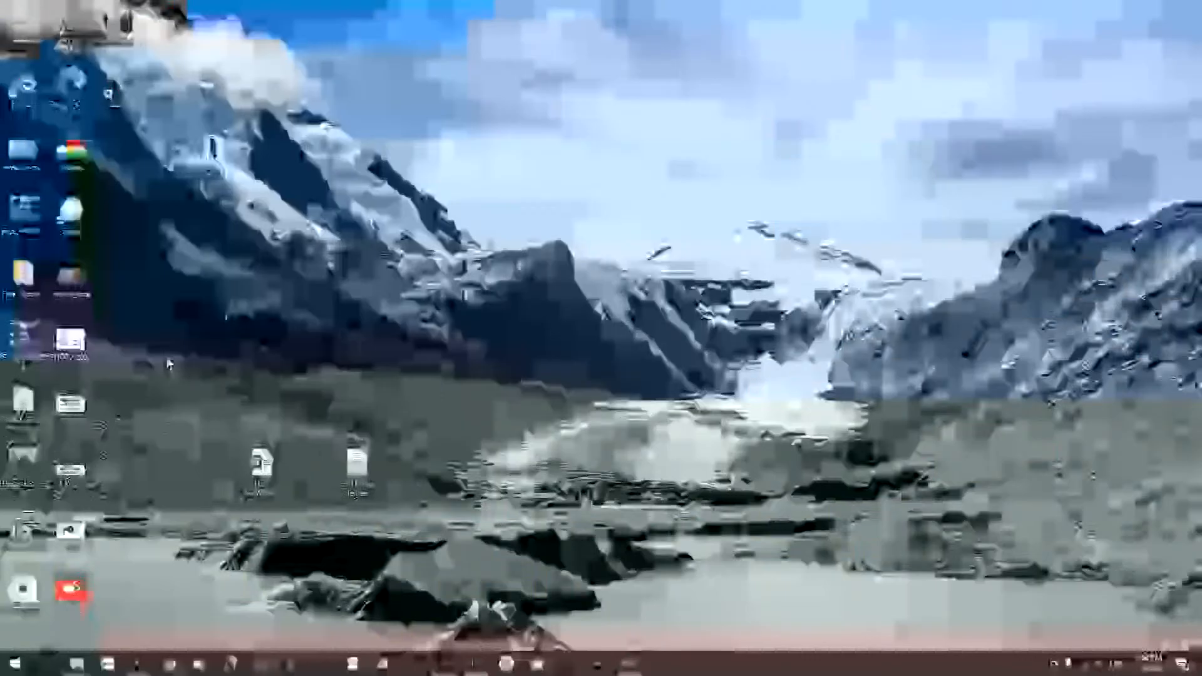
left_click(127, 26)
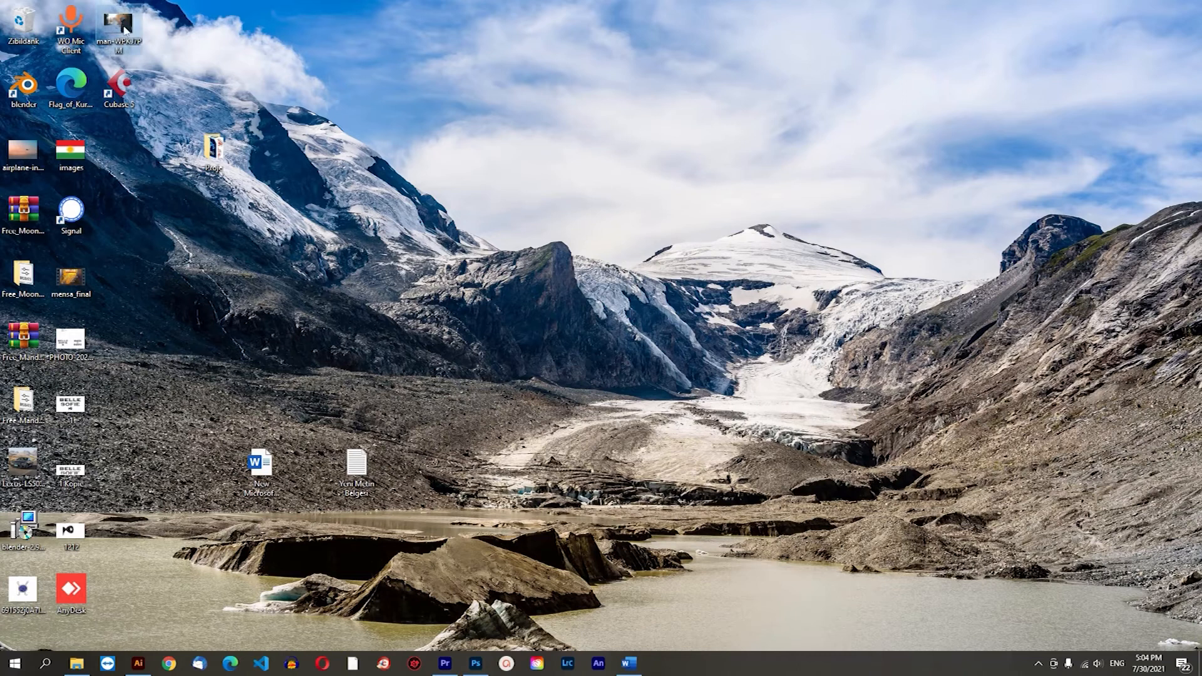
left_click_drag(144, 31, 610, 156)
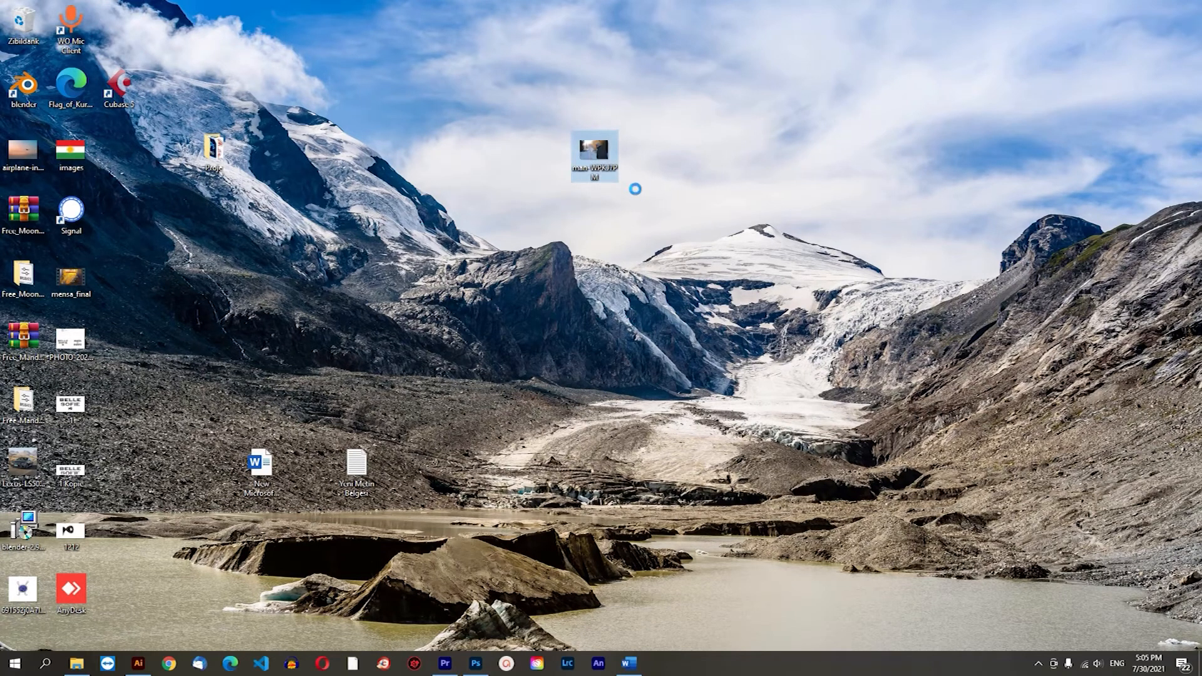
right_click(592, 153)
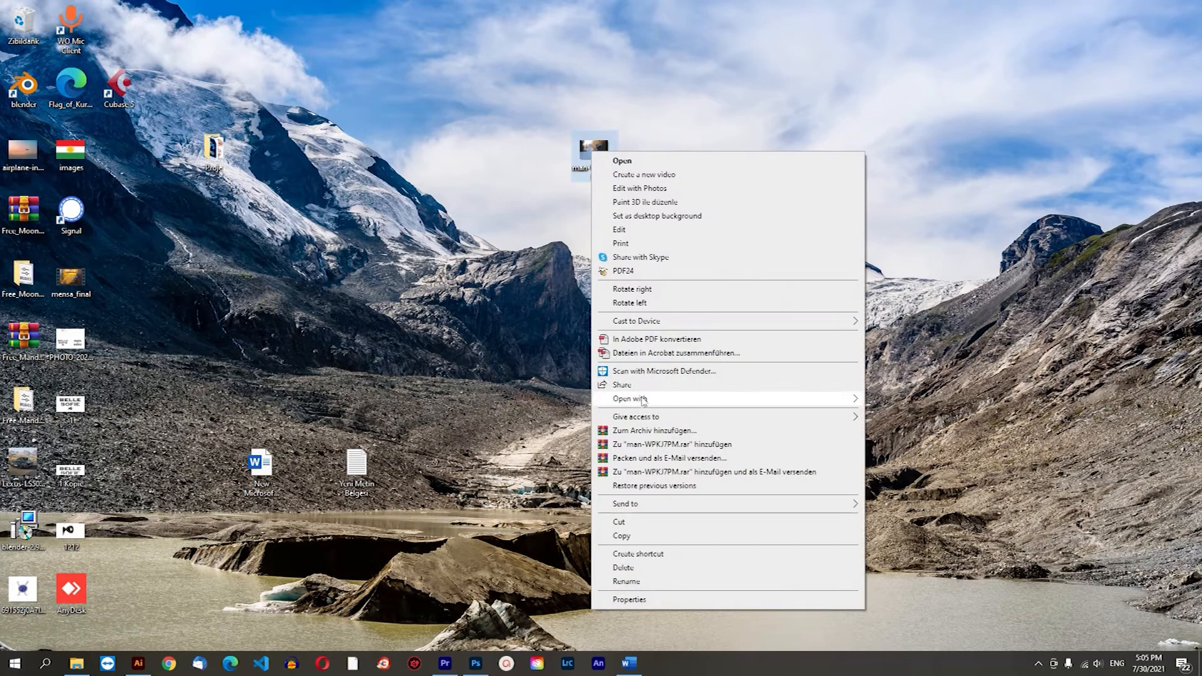
mouse_move(632, 398)
left_click(918, 415)
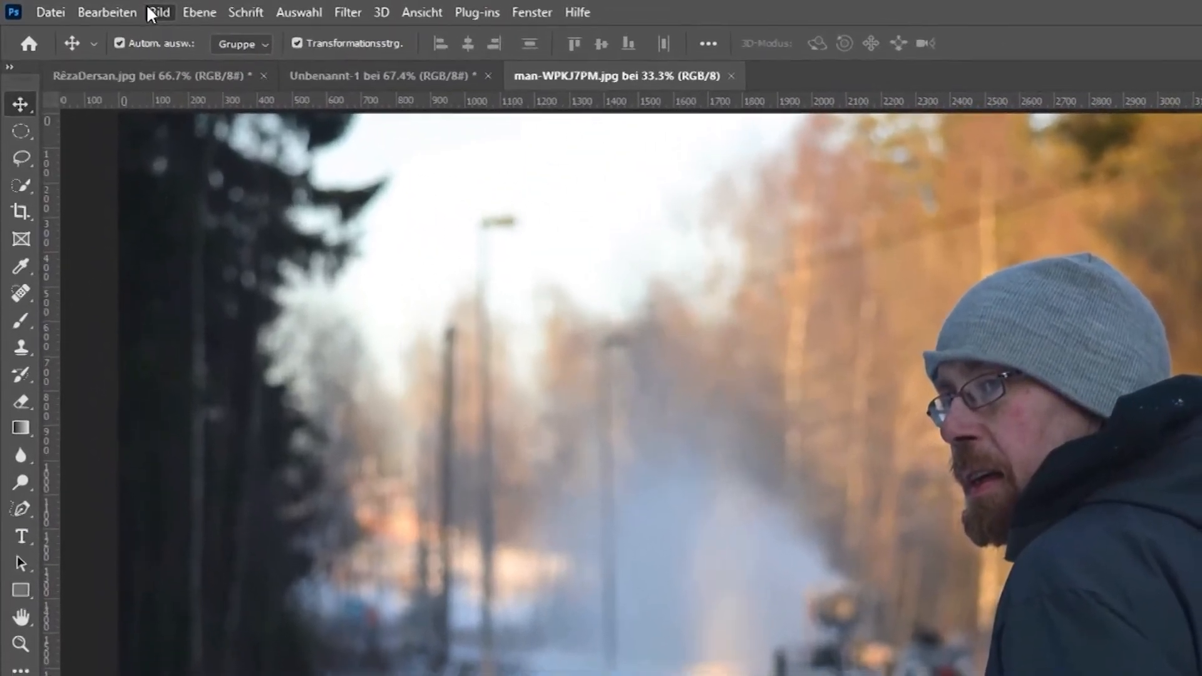
Check the pixel dimensions of the man-WPKJ7PM photo in the image size settings without changing them
left_click(128, 9)
left_click(173, 133)
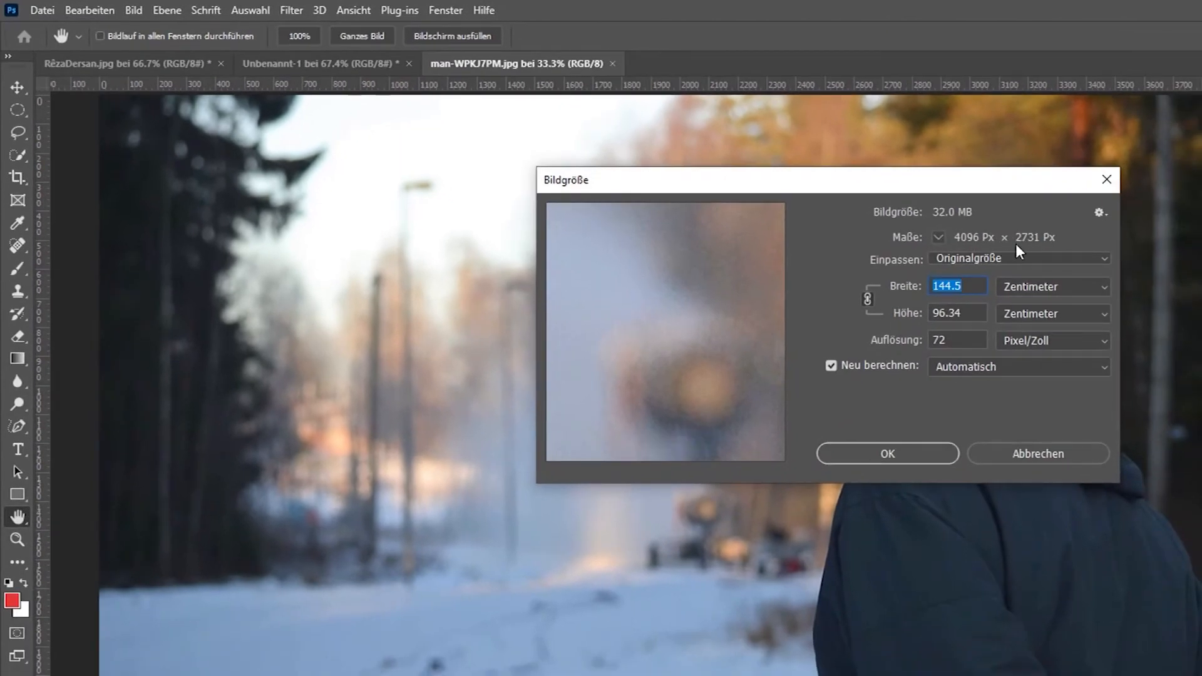
left_click(1104, 182)
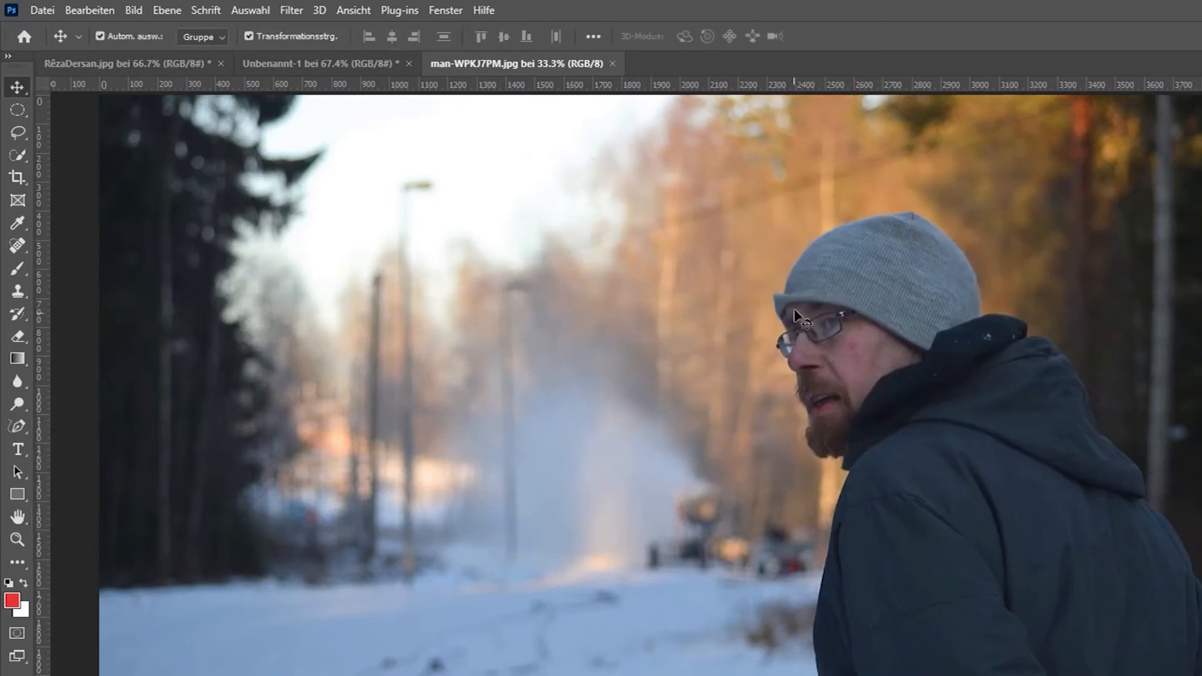
Examine the photo's pixels on the jacket and at the collar edge below the beard at very high magnification
scroll(906, 324, "up", 4)
scroll(981, 580, "up", 3)
scroll(933, 407, "up", 4)
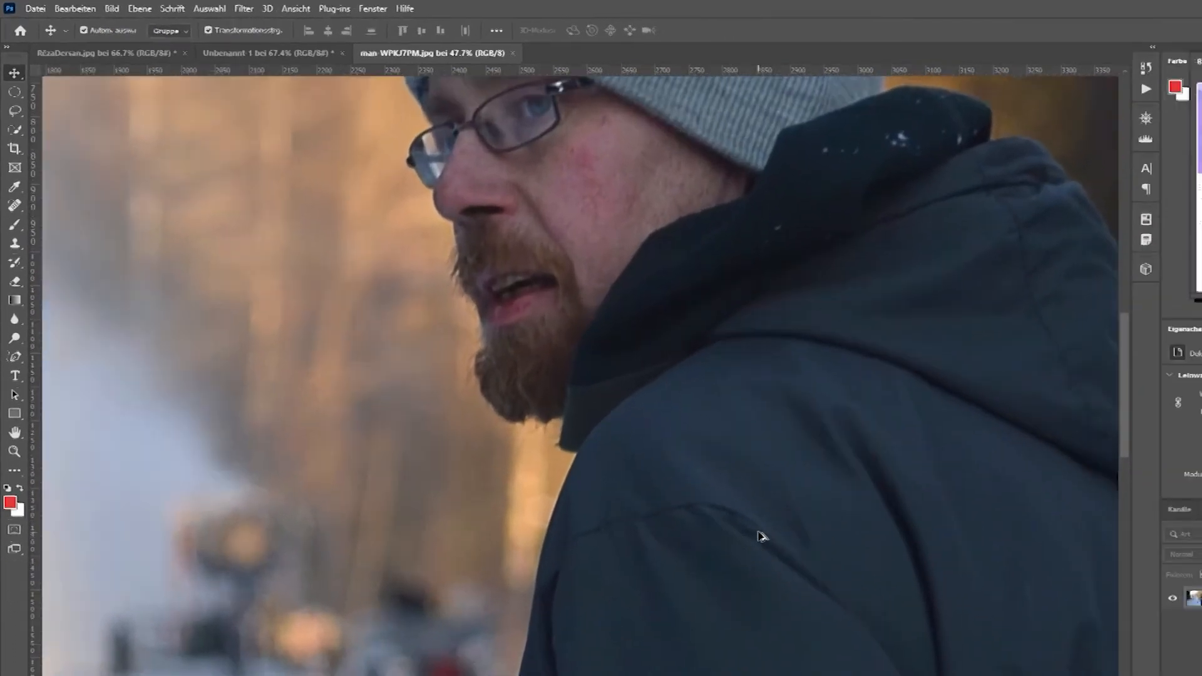
scroll(760, 536, "up", 8)
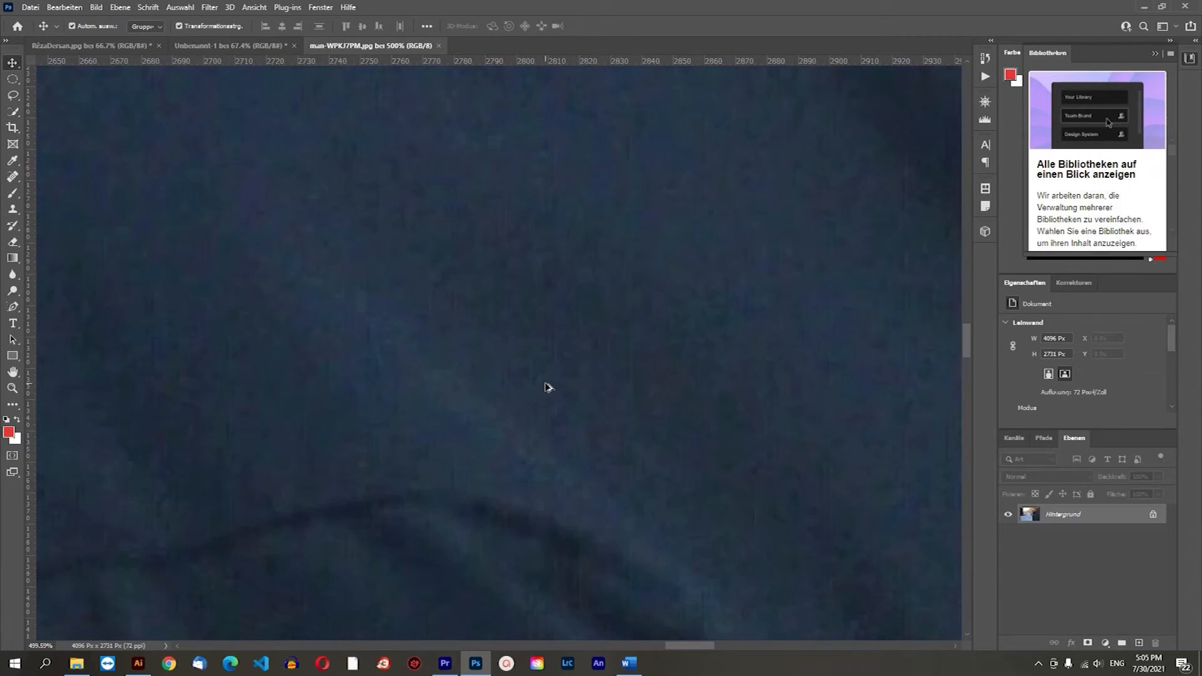
scroll(551, 390, "down", 5)
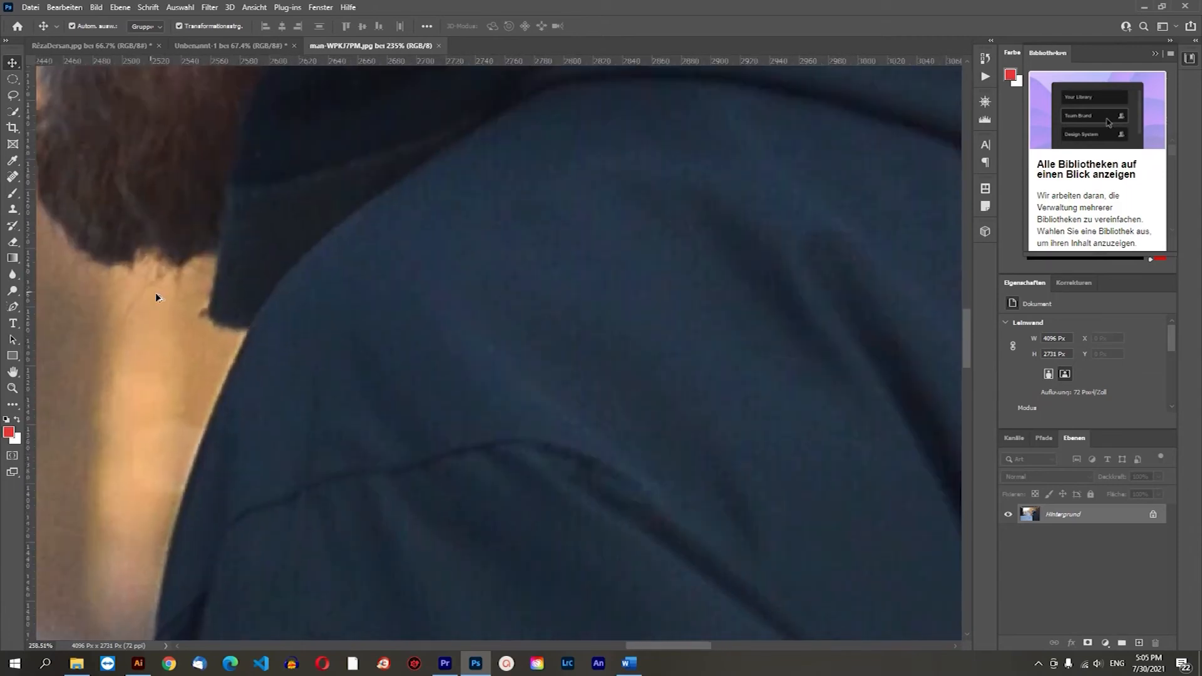
scroll(156, 297, "up", 8)
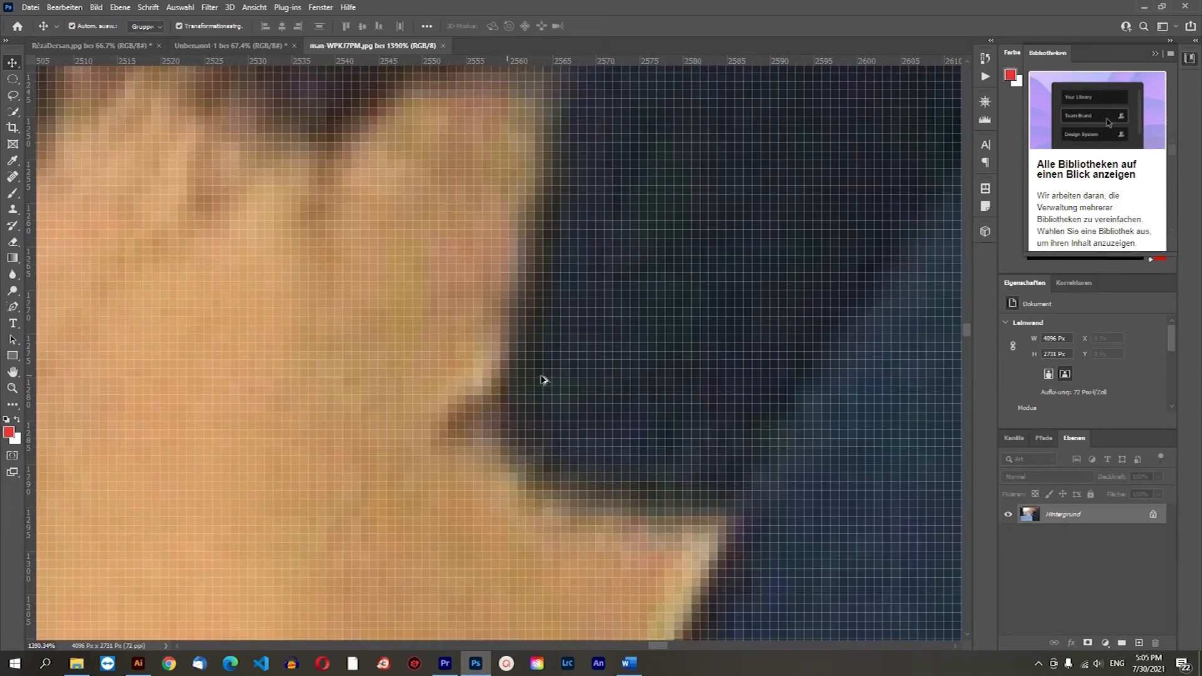
scroll(543, 380, "down", 6)
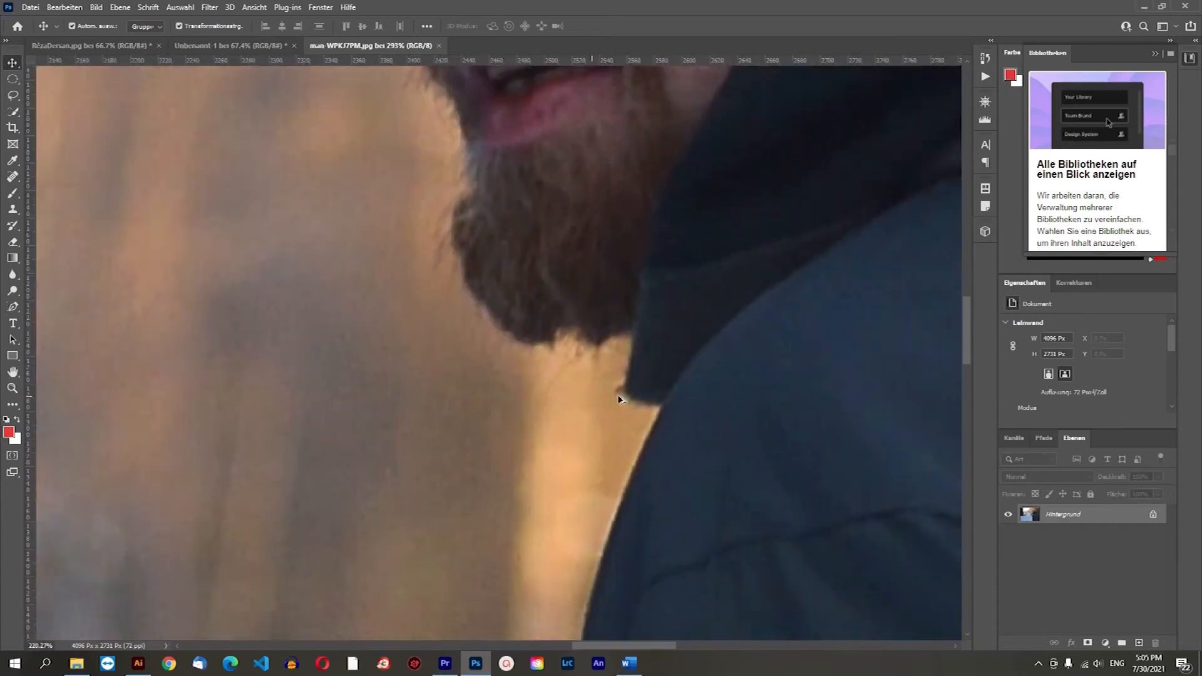
scroll(619, 398, "down", 7)
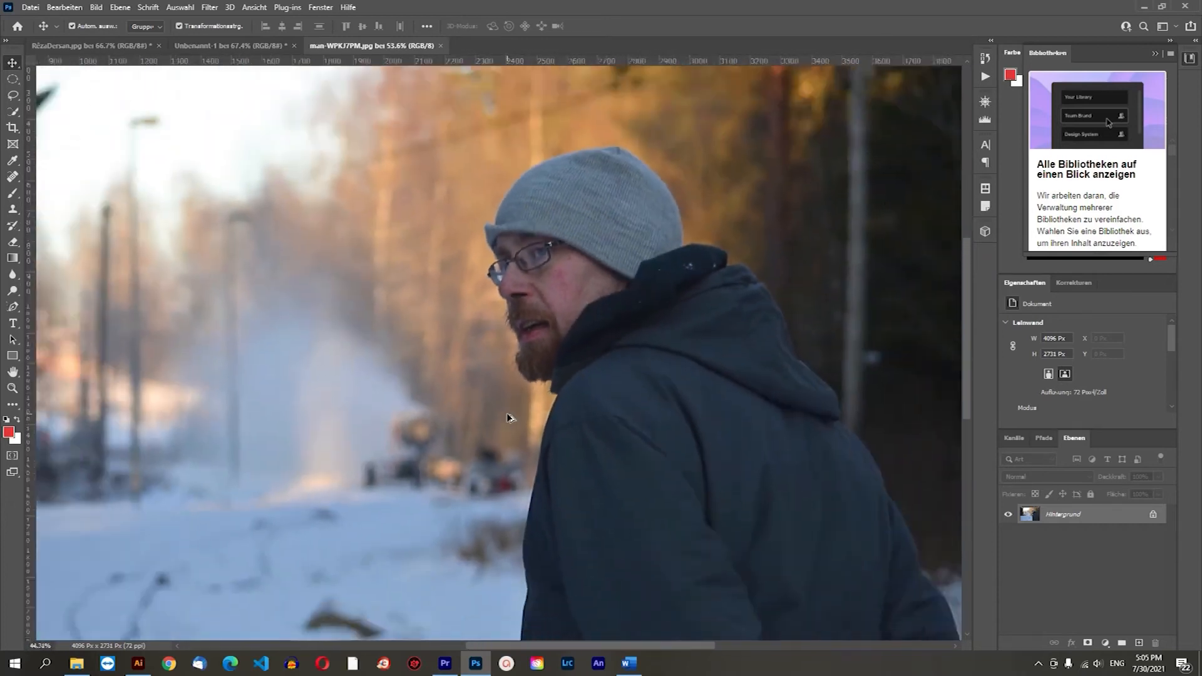
scroll(508, 417, "down", 2)
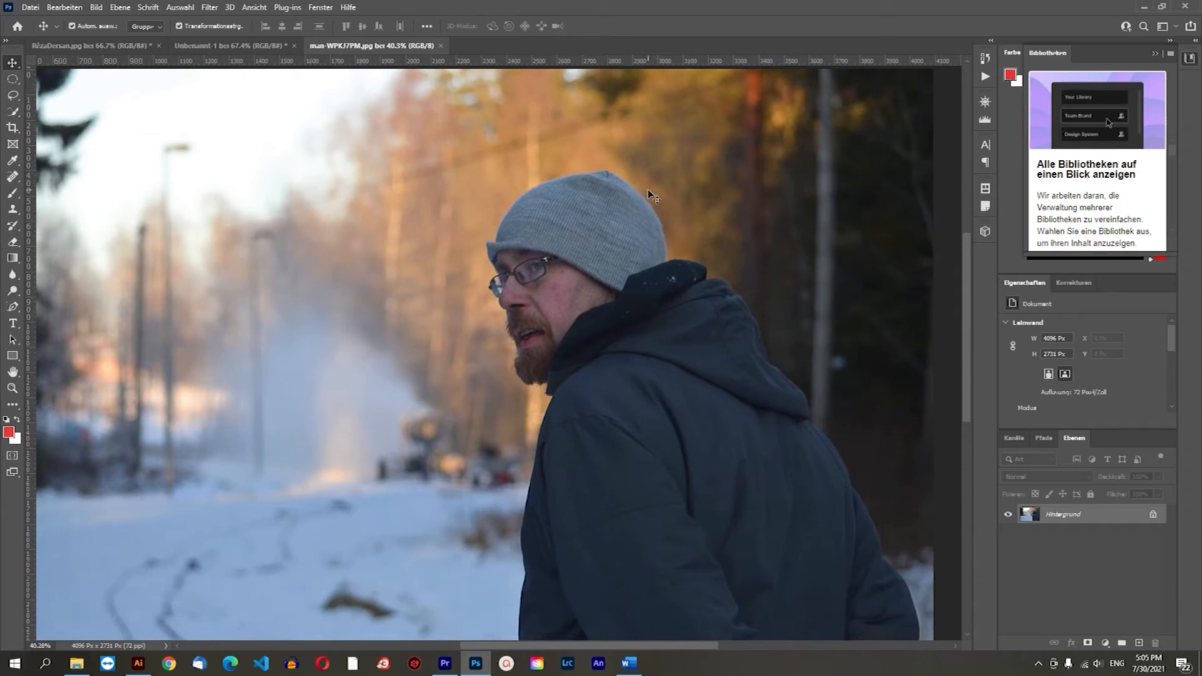
Inspect the dark patch in the snow up close, compare it with the whole photo, and close the photo
scroll(654, 199, "up", 1)
scroll(751, 287, "down", 2)
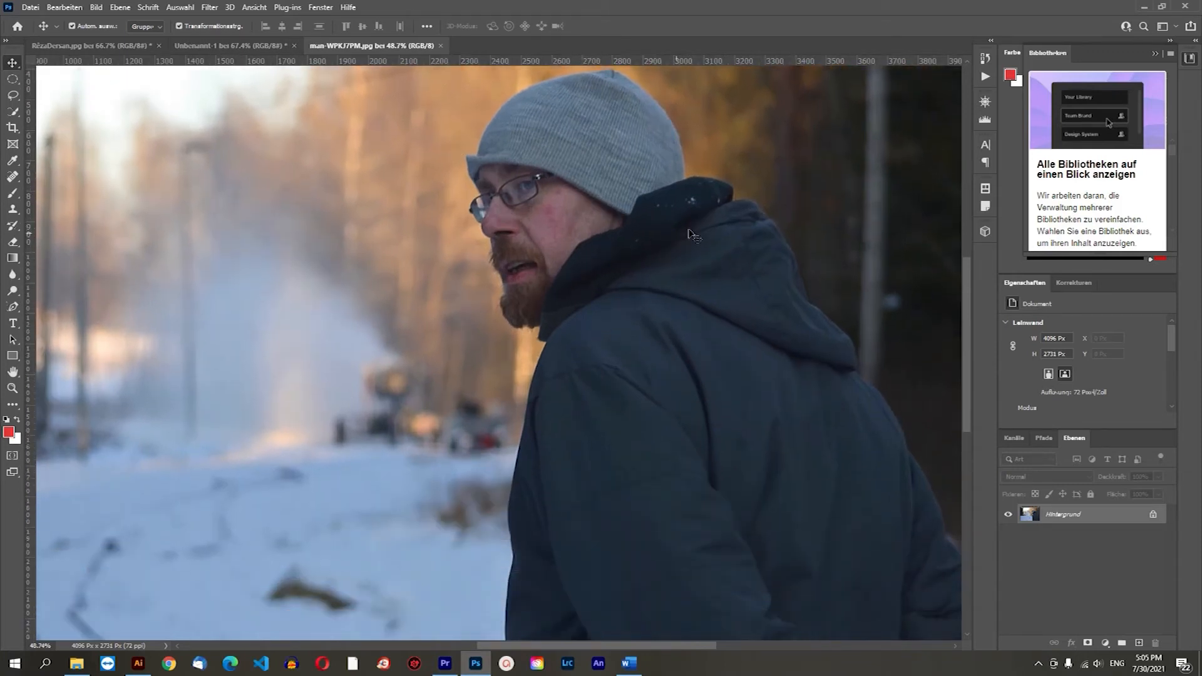
scroll(661, 290, "down", 5)
scroll(333, 444, "up", 1)
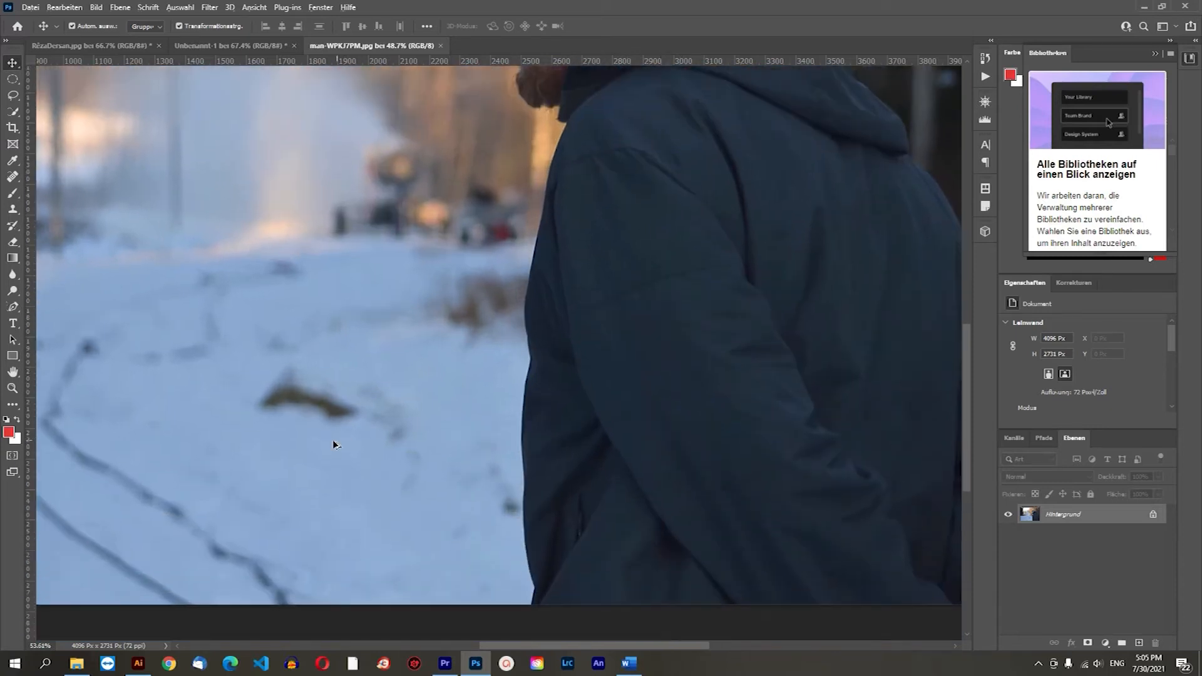
scroll(300, 419, "up", 3)
scroll(220, 363, "up", 5)
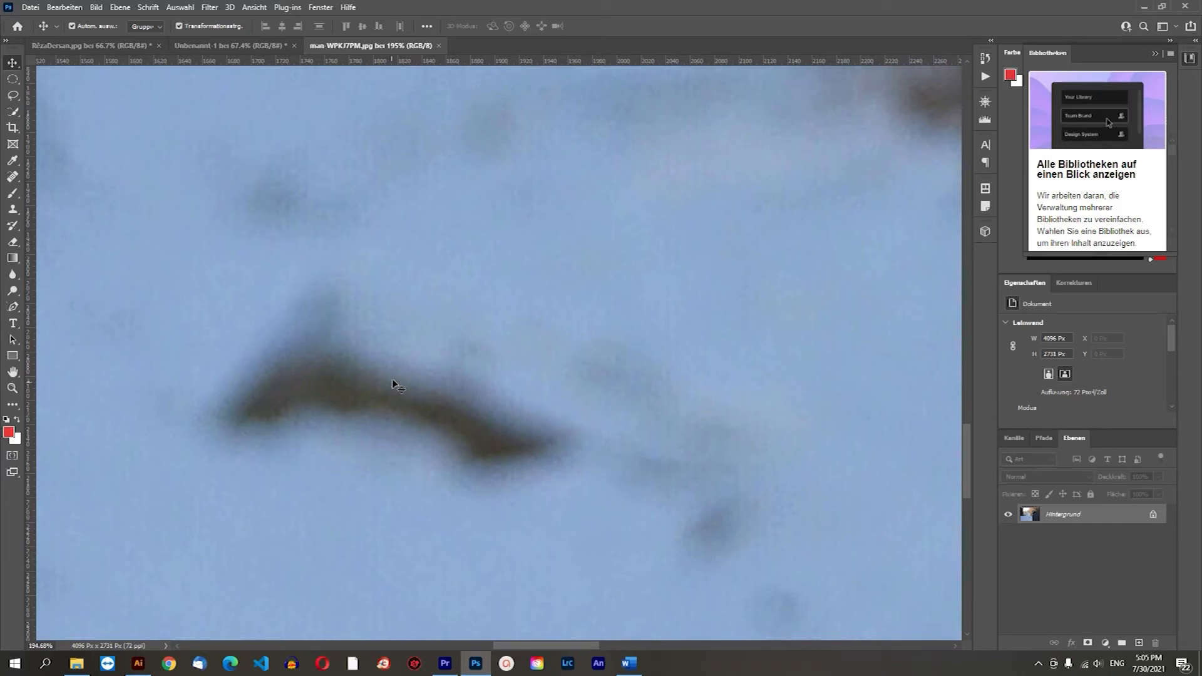
scroll(393, 383, "down", 13)
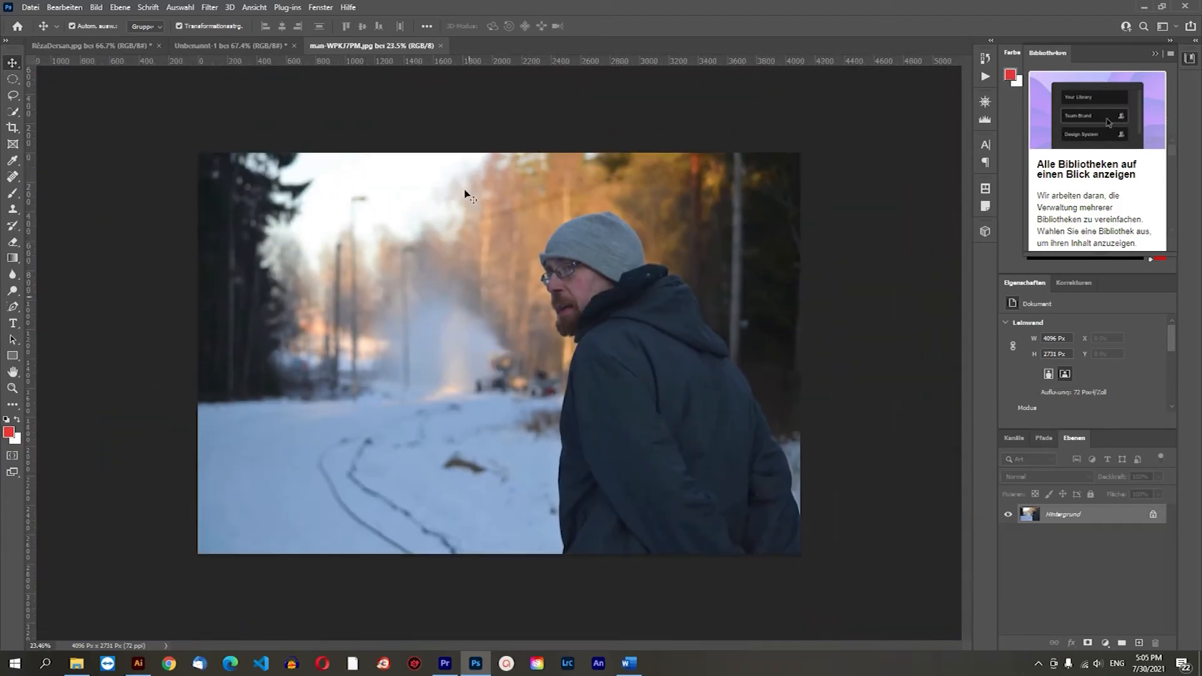
left_click(440, 45)
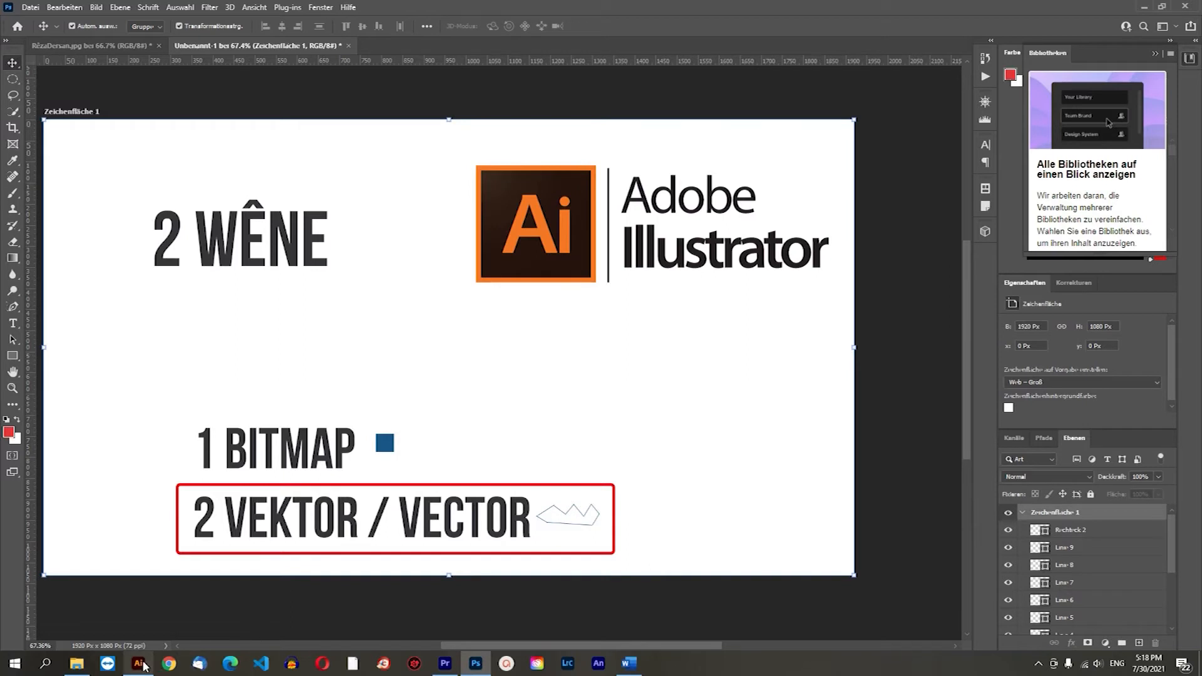
Switch to the open blank document in Adobe Illustrator
mouse_move(143, 667)
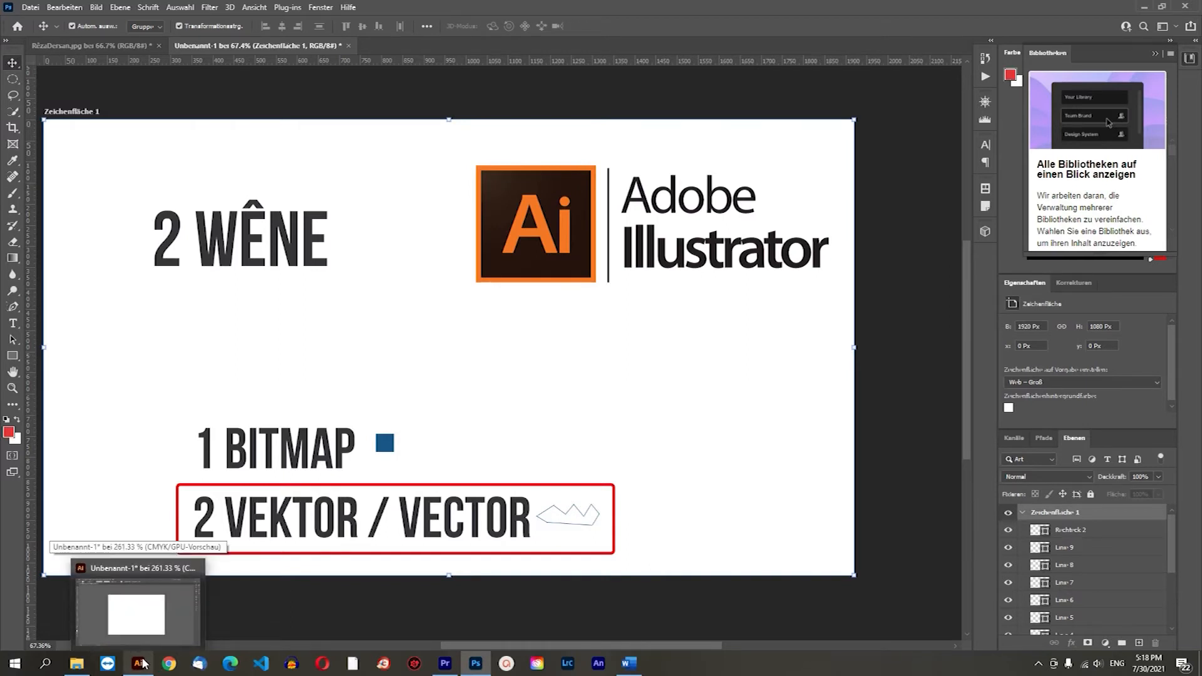
left_click(152, 644)
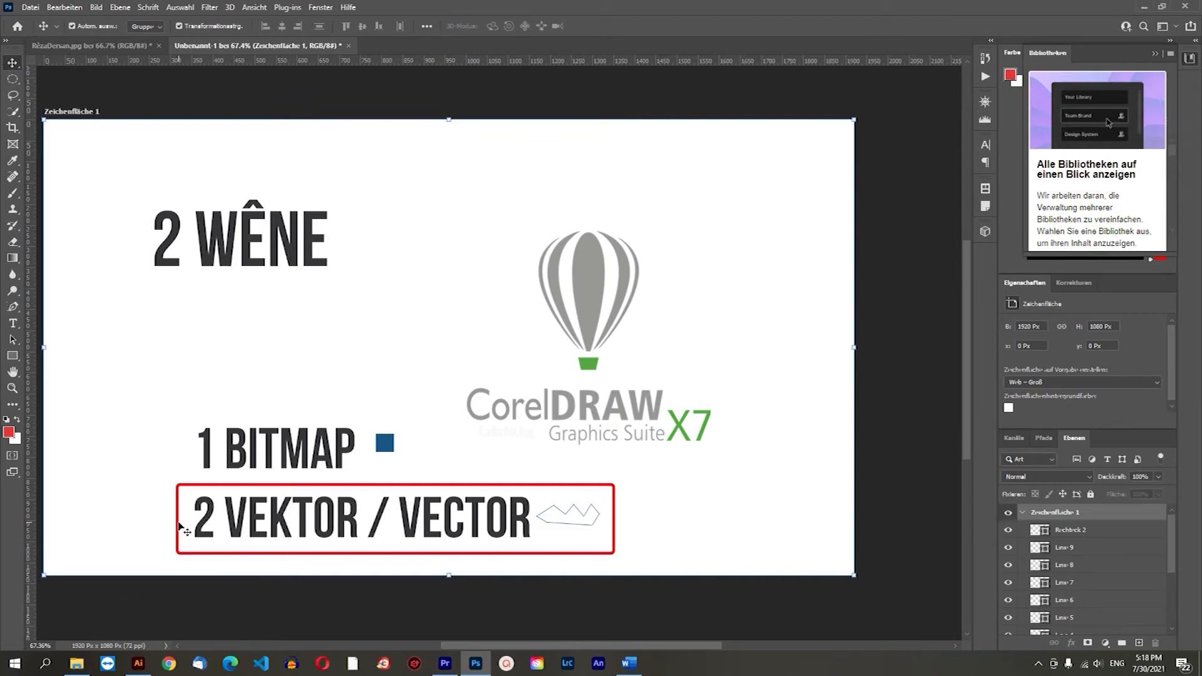
left_click(138, 663)
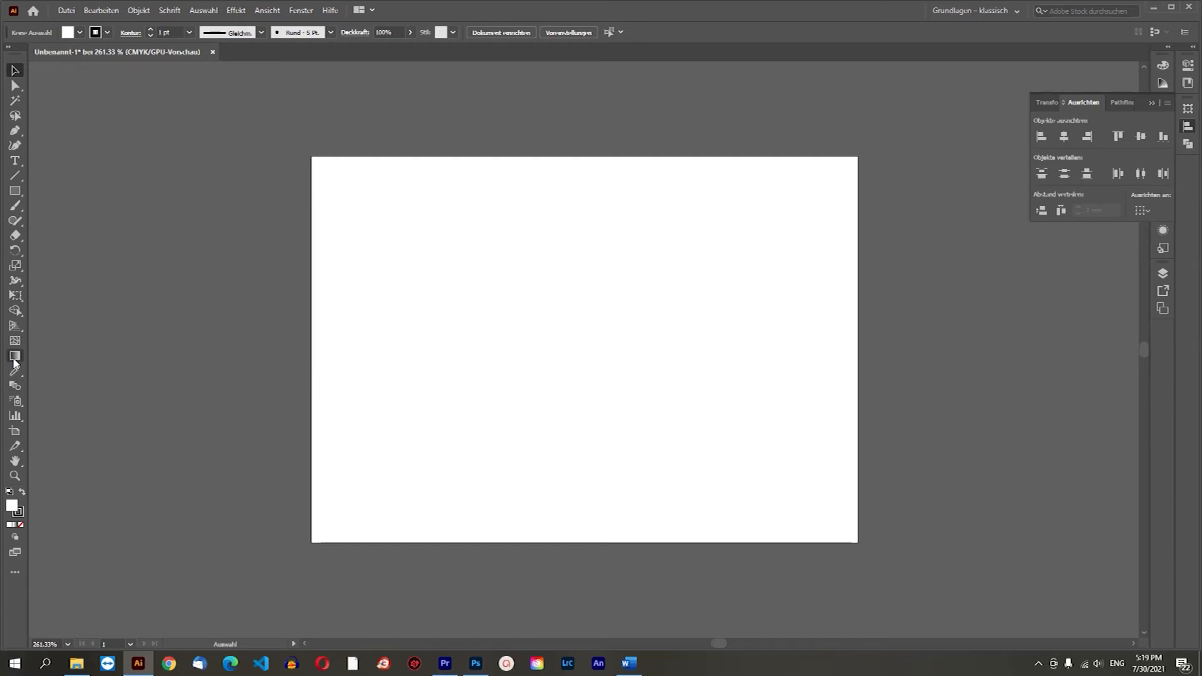
Draw three overlapping rectangles of increasing size, from about 48 × 23 mm to about 167 × 108 mm
right_click(14, 193)
left_click(14, 193)
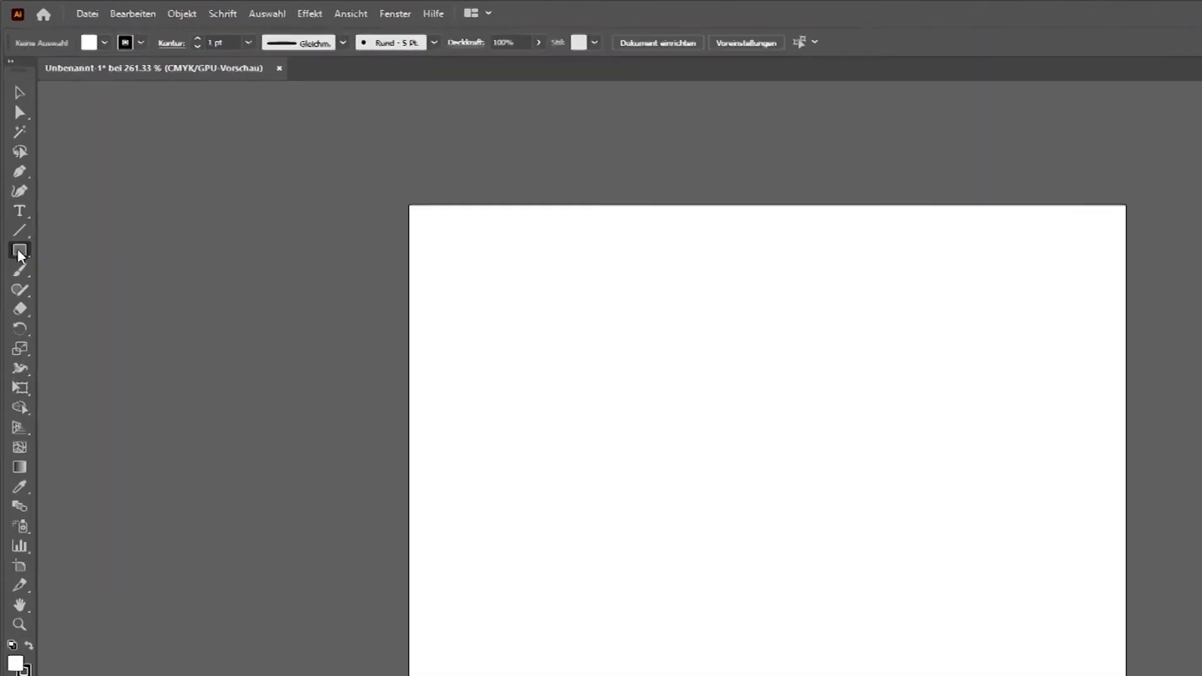
left_click_drag(466, 245, 710, 365)
left_click_drag(317, 143, 897, 515)
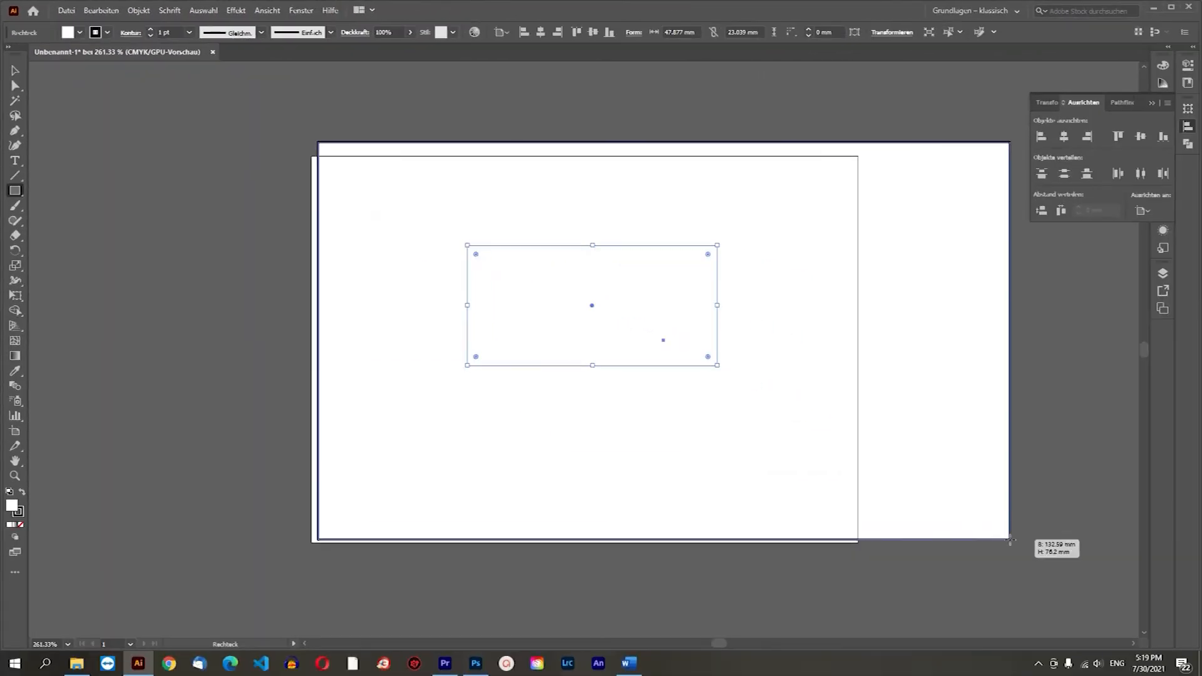
left_click_drag(180, 74, 1050, 627)
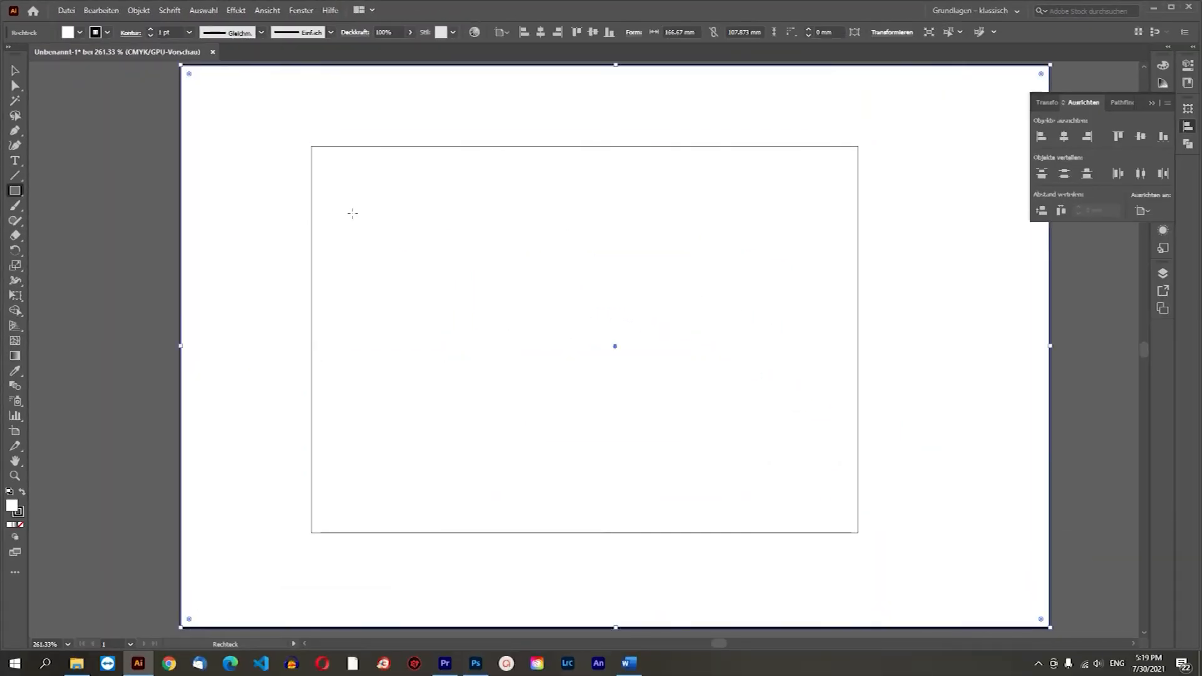
View the overlapping rectangles as outlines, return to the normal preview and remove all three
key("ctrl+y")
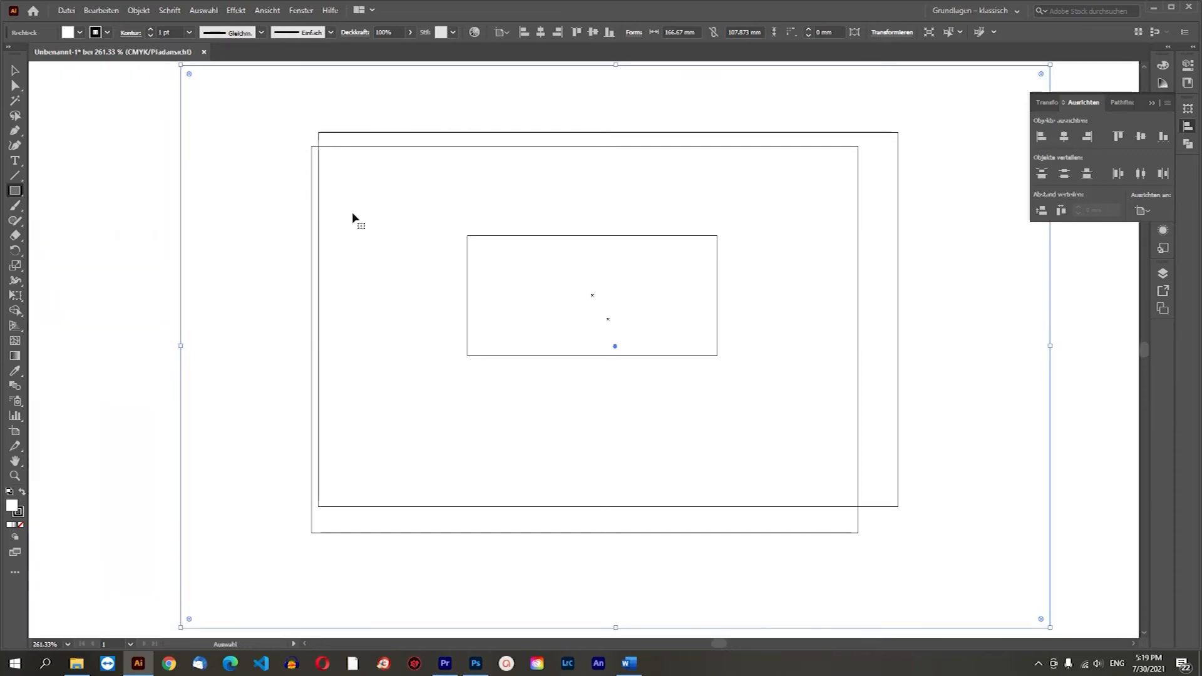
key("ctrl+y")
key("ctrl+z")
key("ctrl+z")
key("ctrl+z")
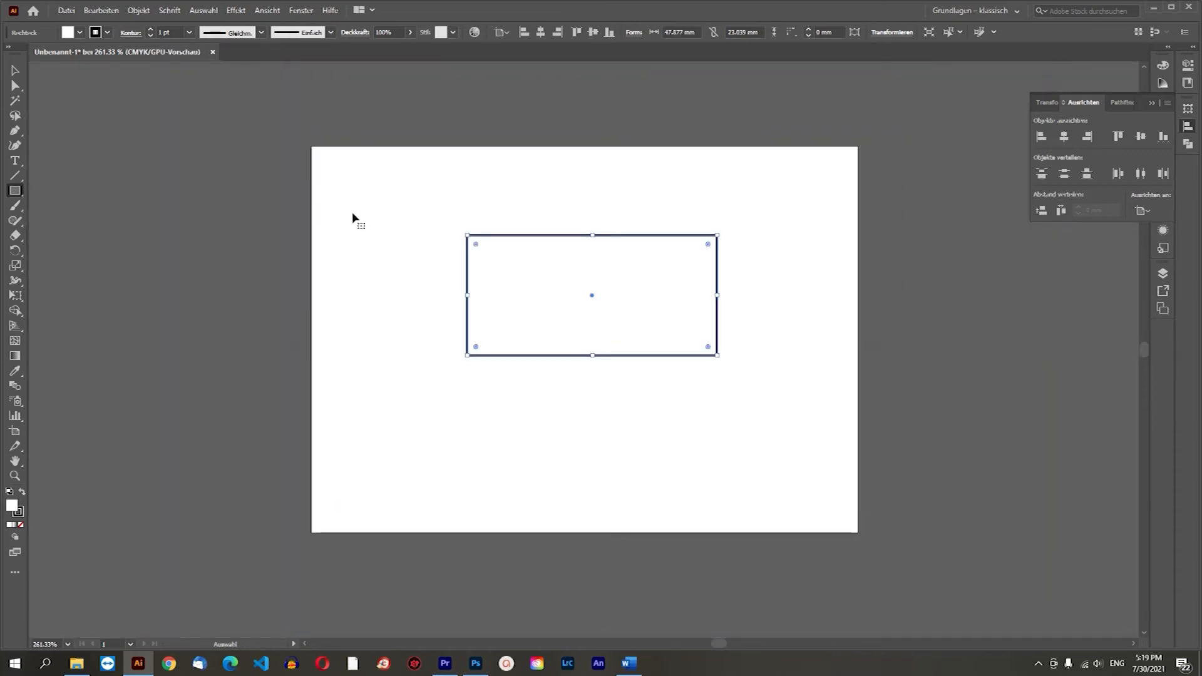
key("v")
Draw three rectangles stacked down the artboard, about 78 × 17 mm, 72 × 21 mm and 77 × 21 mm
left_click(15, 191)
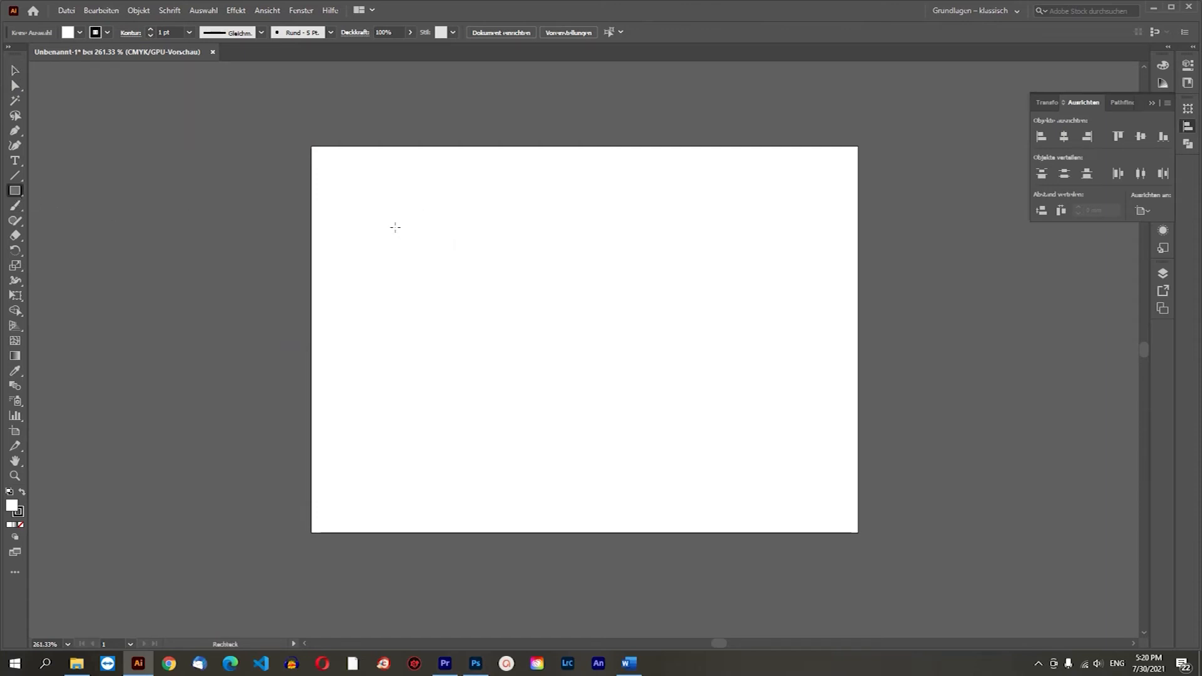
left_click_drag(395, 226, 803, 314)
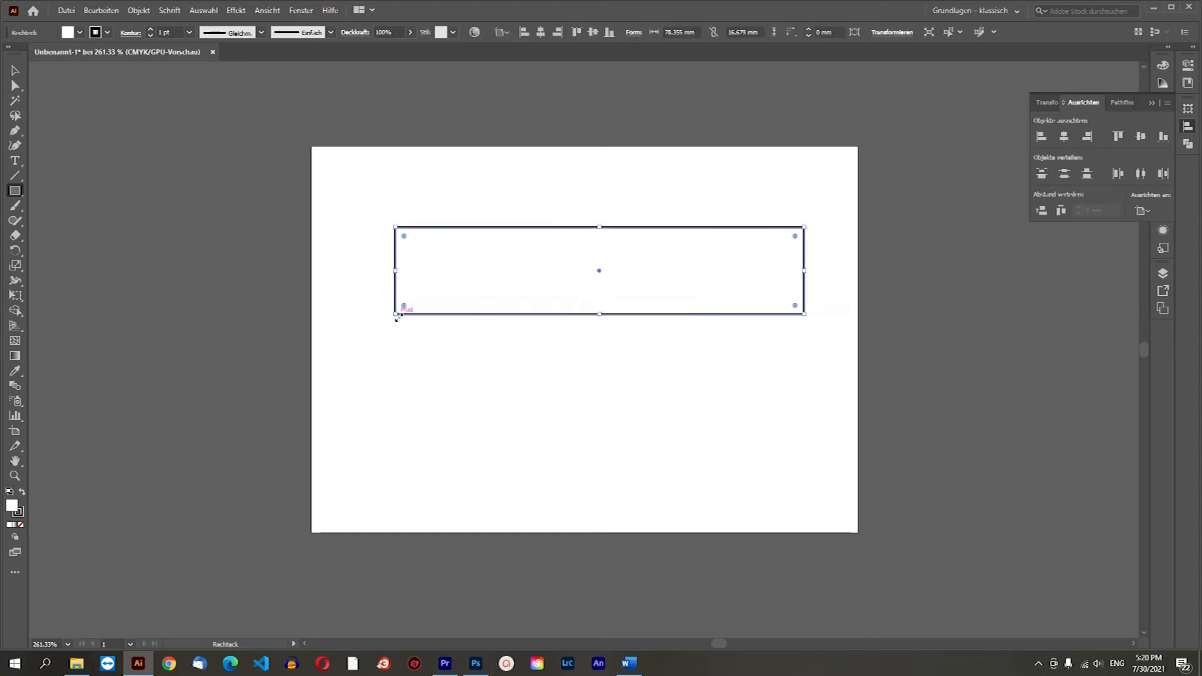
left_click_drag(396, 323, 771, 431)
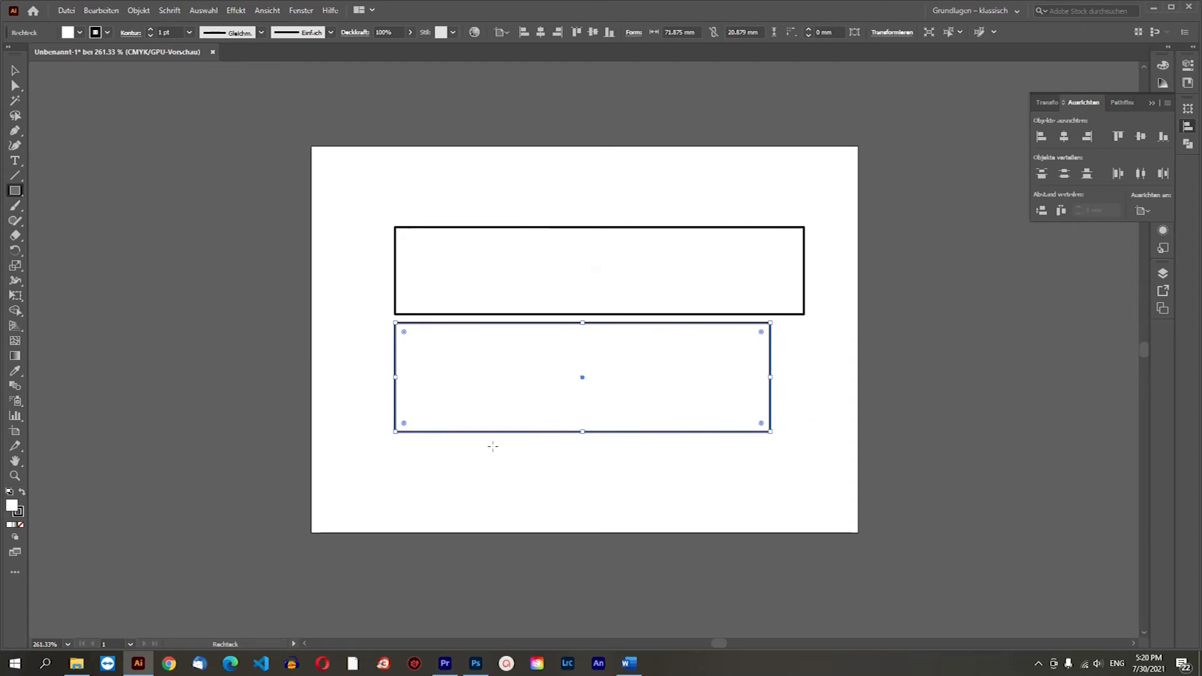
mouse_move(402, 449)
left_mouse_down()
mouse_move(883, 564)
mouse_move(804, 558)
left_mouse_up()
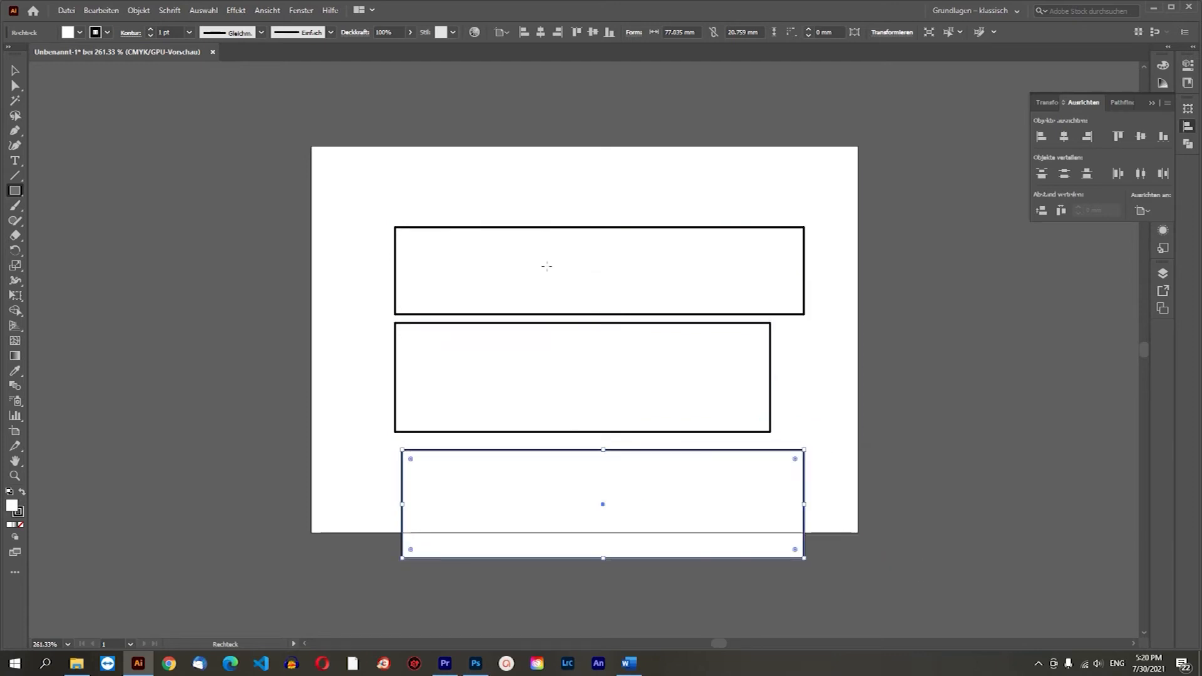
Add two thinner rectangles directly above the stack, about 79 × 9 mm and 61 × 9 mm
left_click(15, 70)
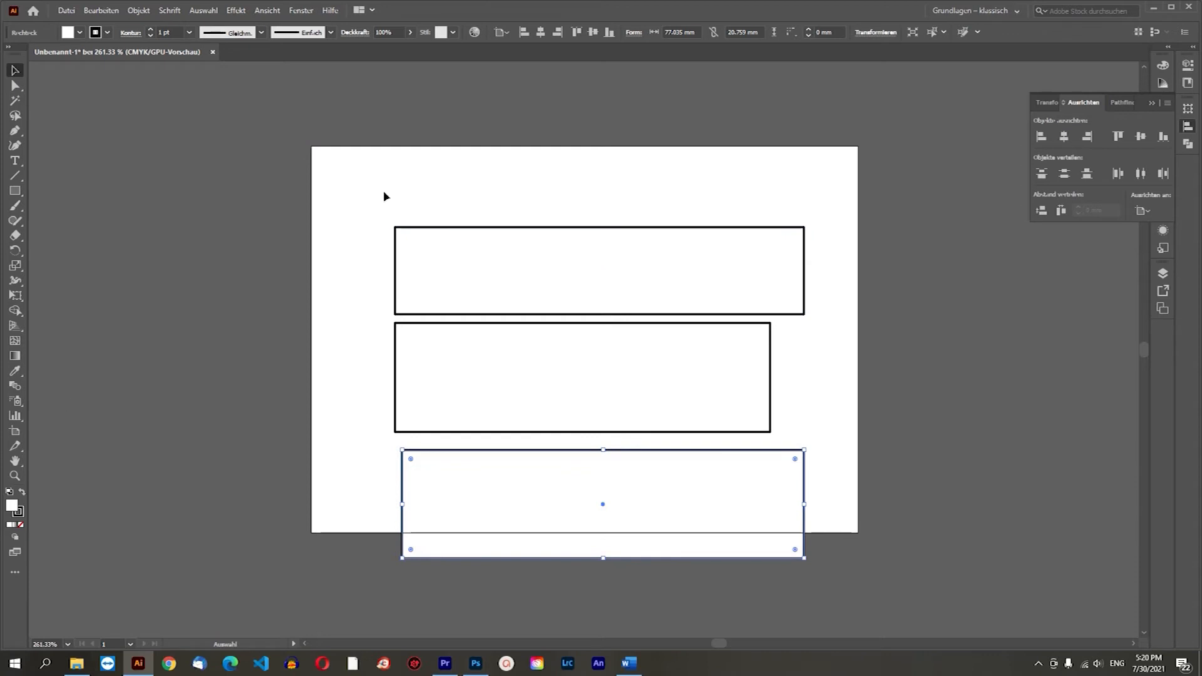
left_click(16, 192)
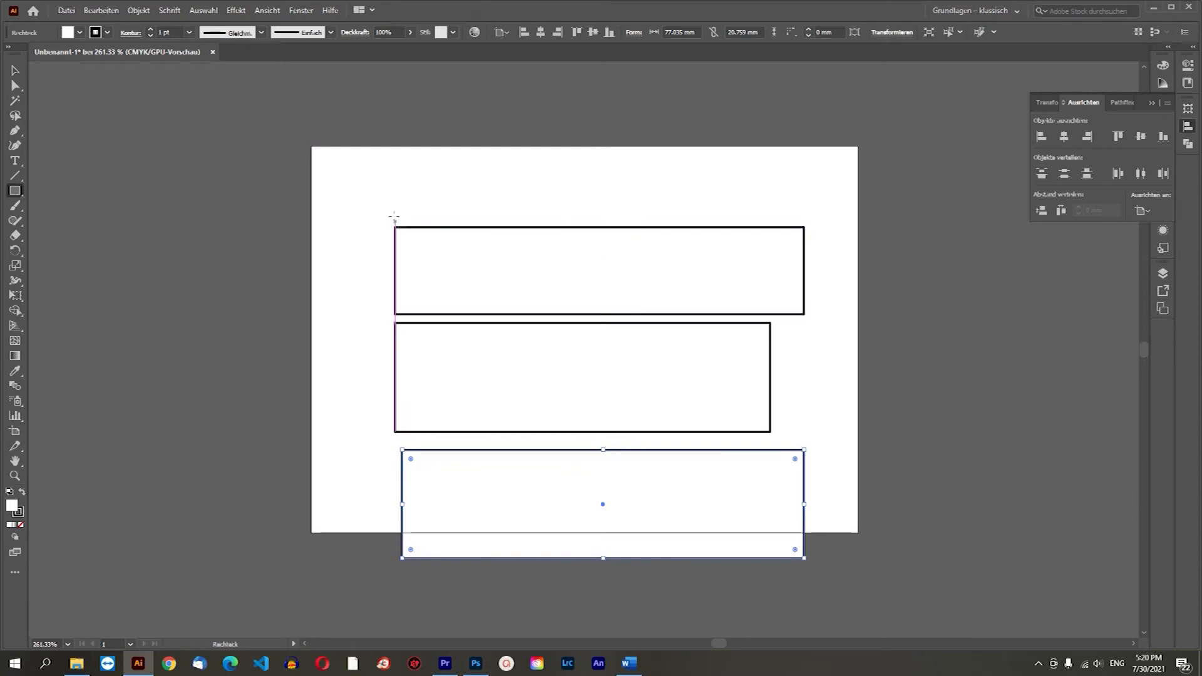
left_click_drag(392, 226, 804, 182)
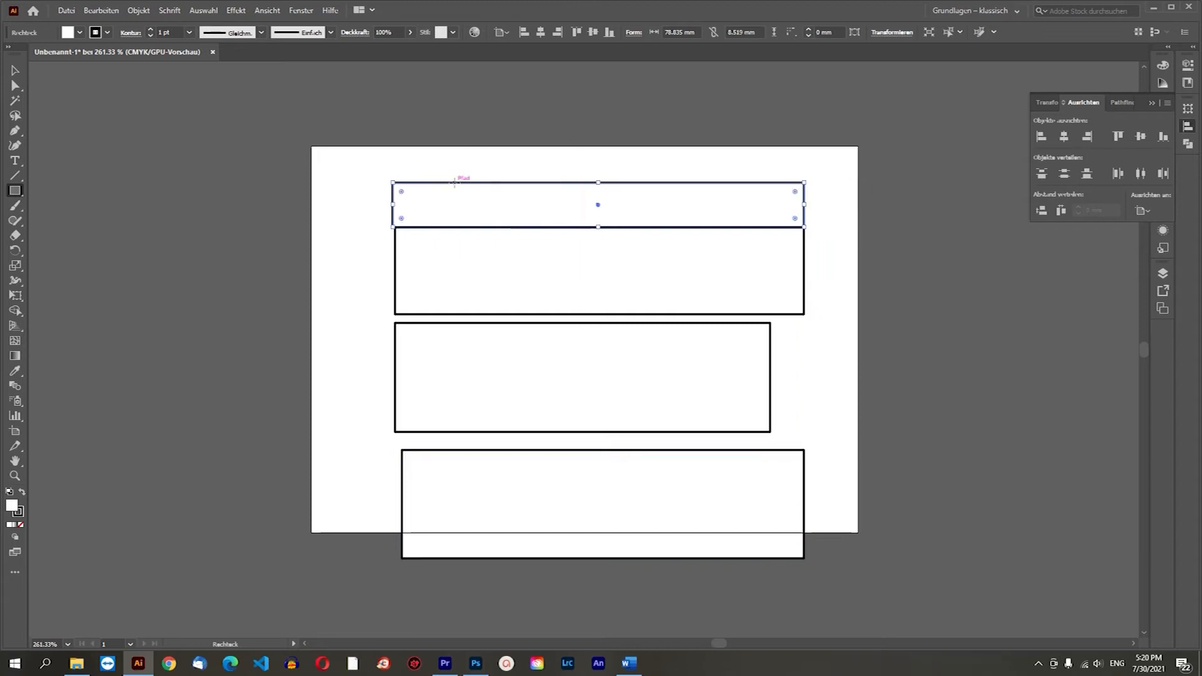
left_click_drag(482, 182, 804, 134)
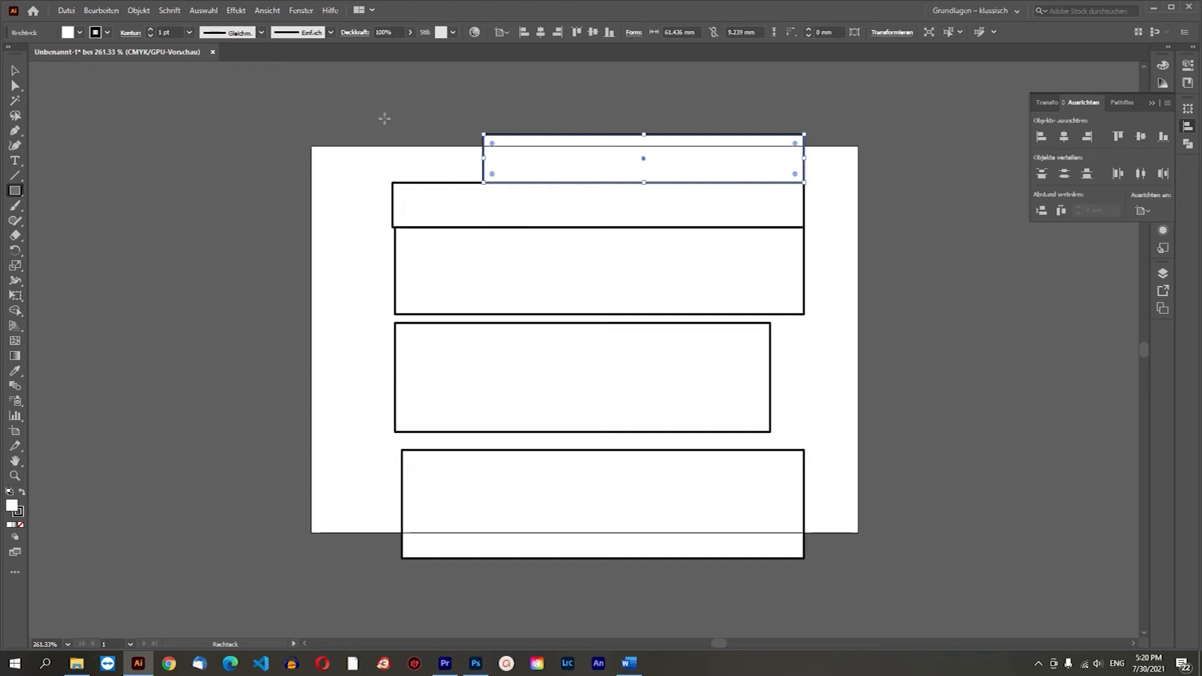
Delete the topmost rectangle and all the remaining ones to clear the artboard
left_click(15, 70)
key("Delete")
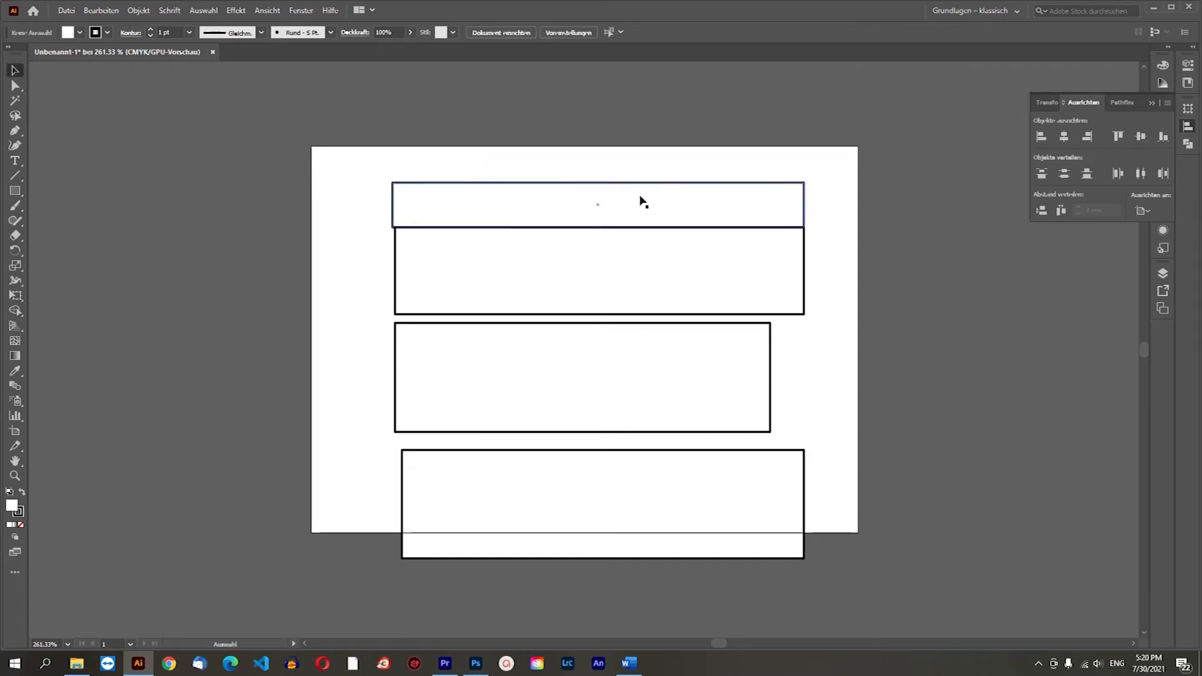
key("ctrl+a")
key("Delete")
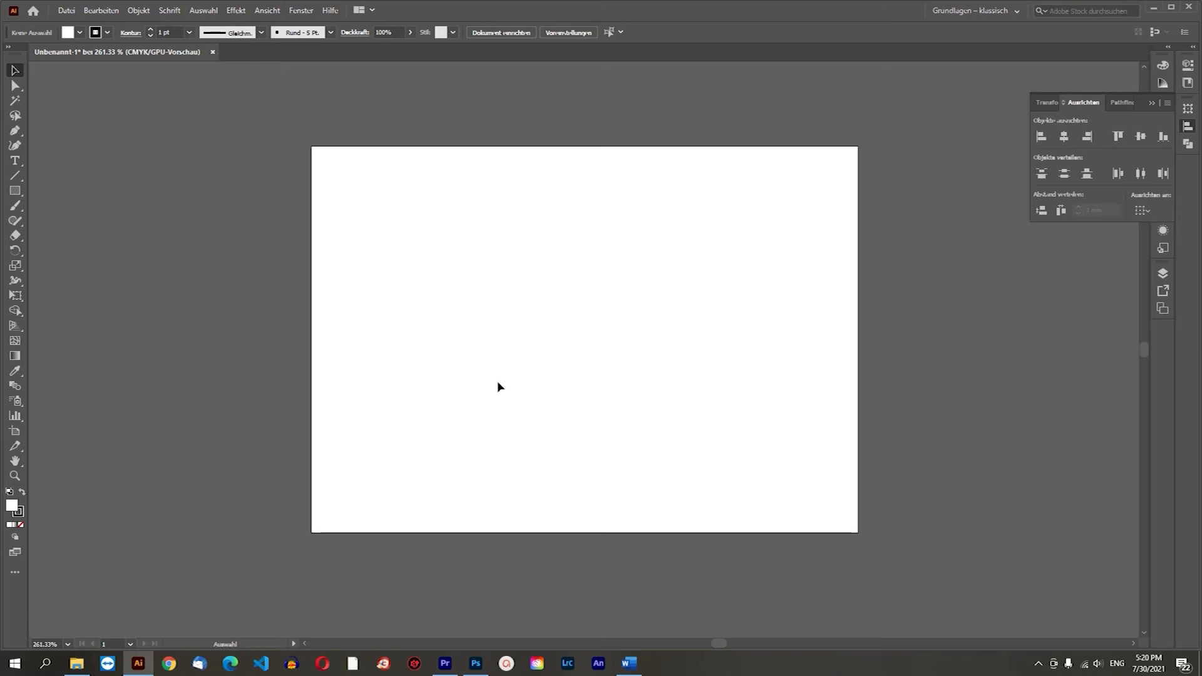
Draw a rectangle about 83 mm wide and 47 mm high in the middle of the artboard
left_click(16, 195)
mouse_move(361, 206)
left_mouse_down()
mouse_move(638, 295)
mouse_move(797, 402)
mouse_move(794, 451)
left_mouse_up()
left_click(15, 70)
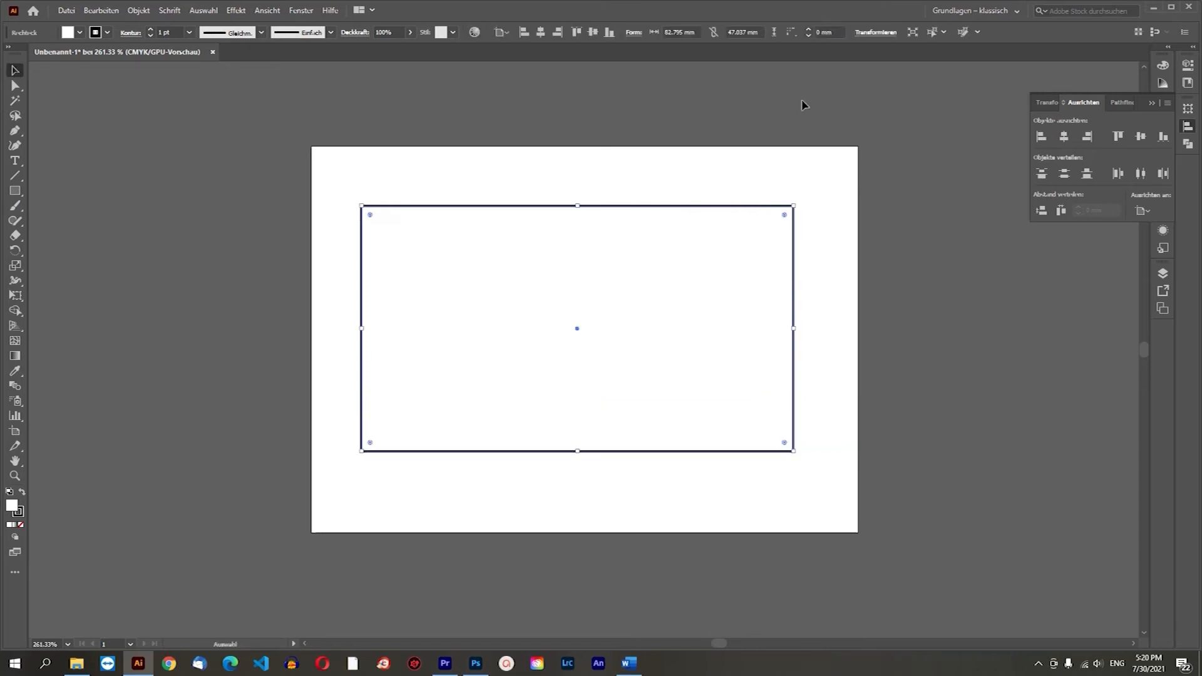
left_click_drag(694, 30, 639, 34)
right_click(769, 47)
left_click(762, 55)
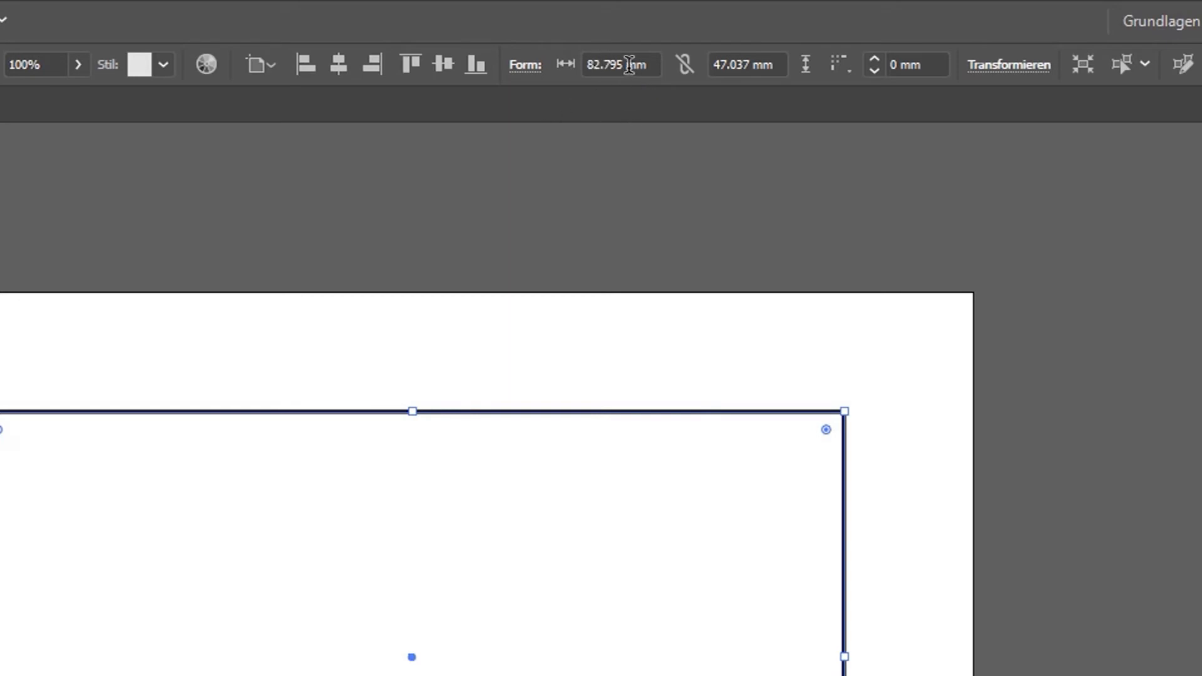
Set the rectangle's width to 90 mm and its height to 60 mm
left_click(652, 64)
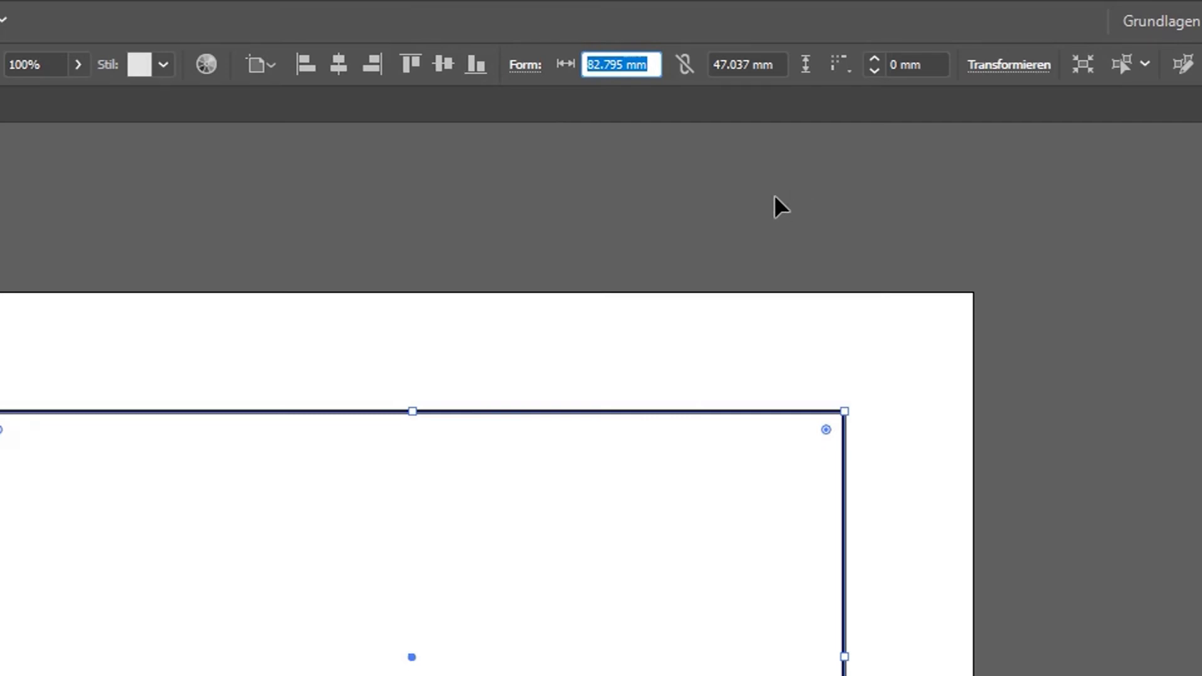
type("900")
key("BackSpace")
key("Tab")
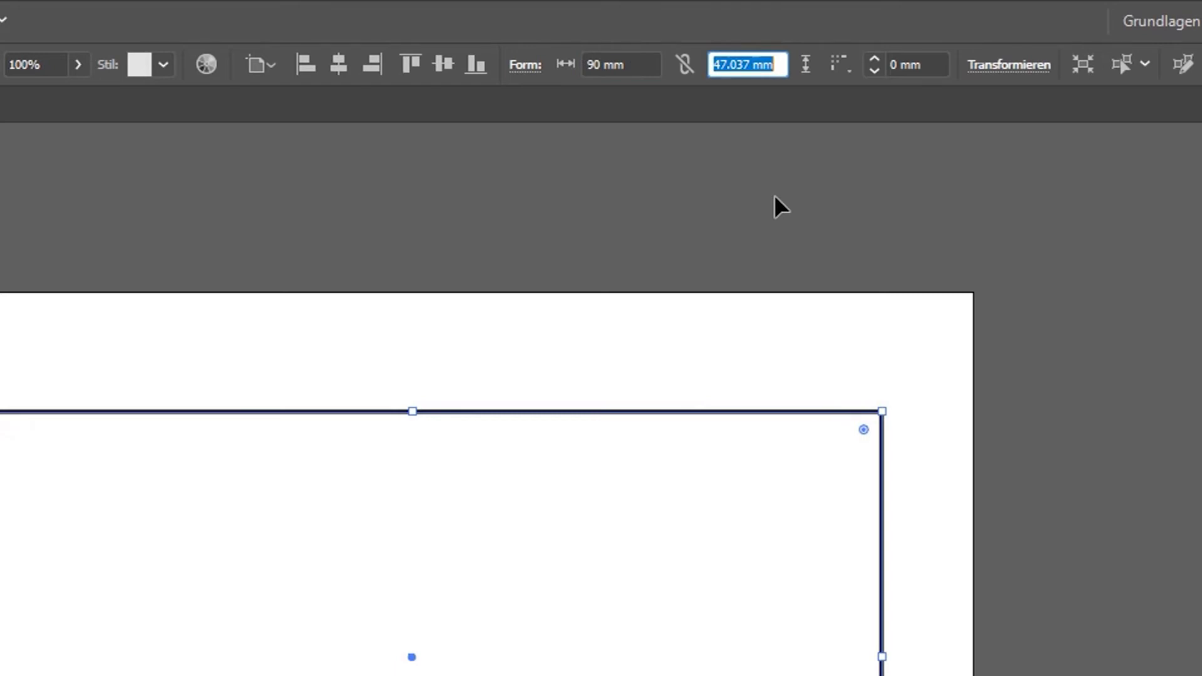
type("60")
key("Return")
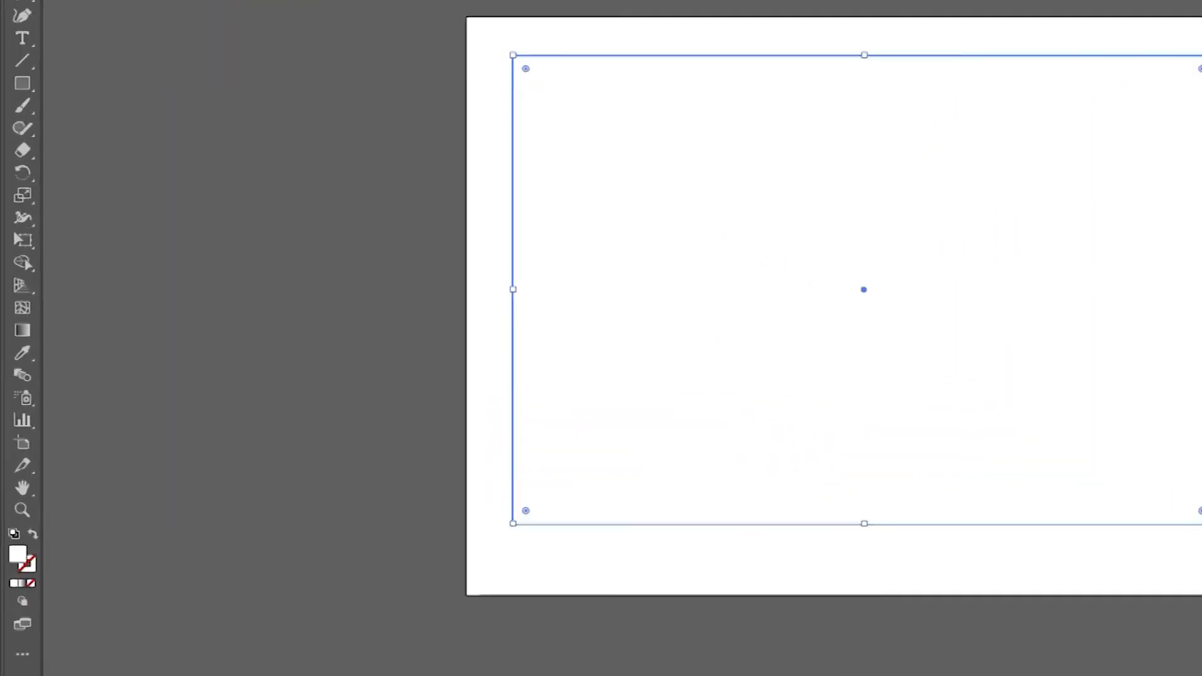
Fill the rectangle with green, without an outline, and move it toward the artboard's lower right corner
key("ctrl+shift+a")
left_click(1153, 250)
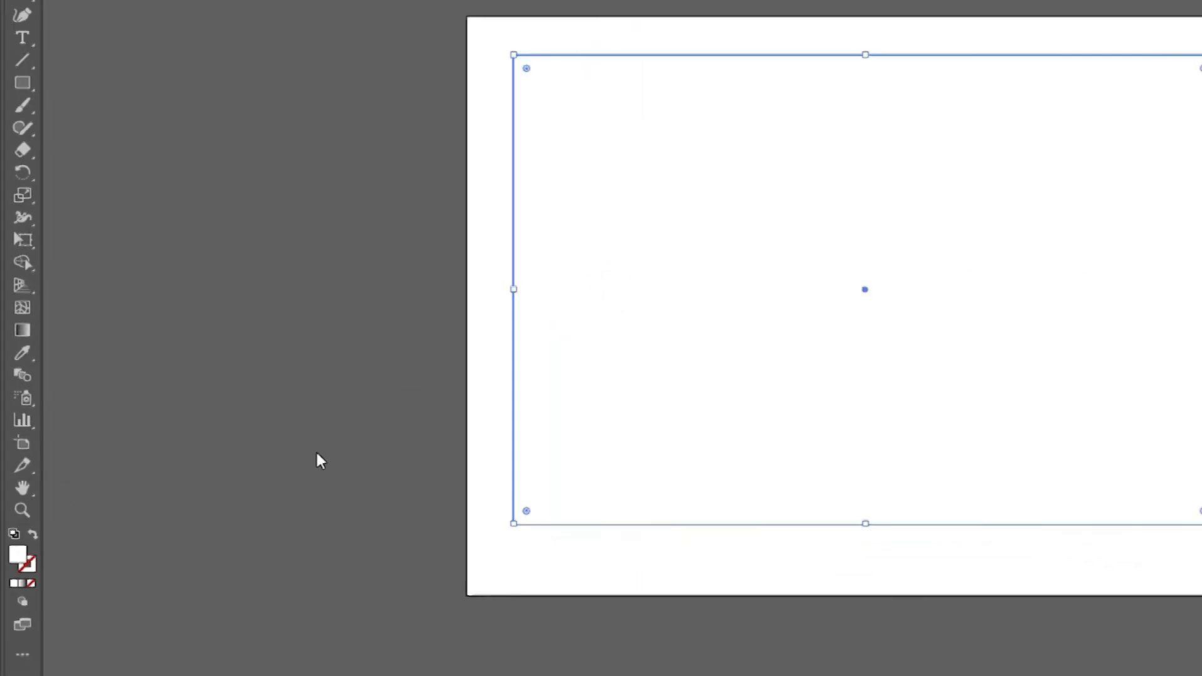
double_click(18, 554)
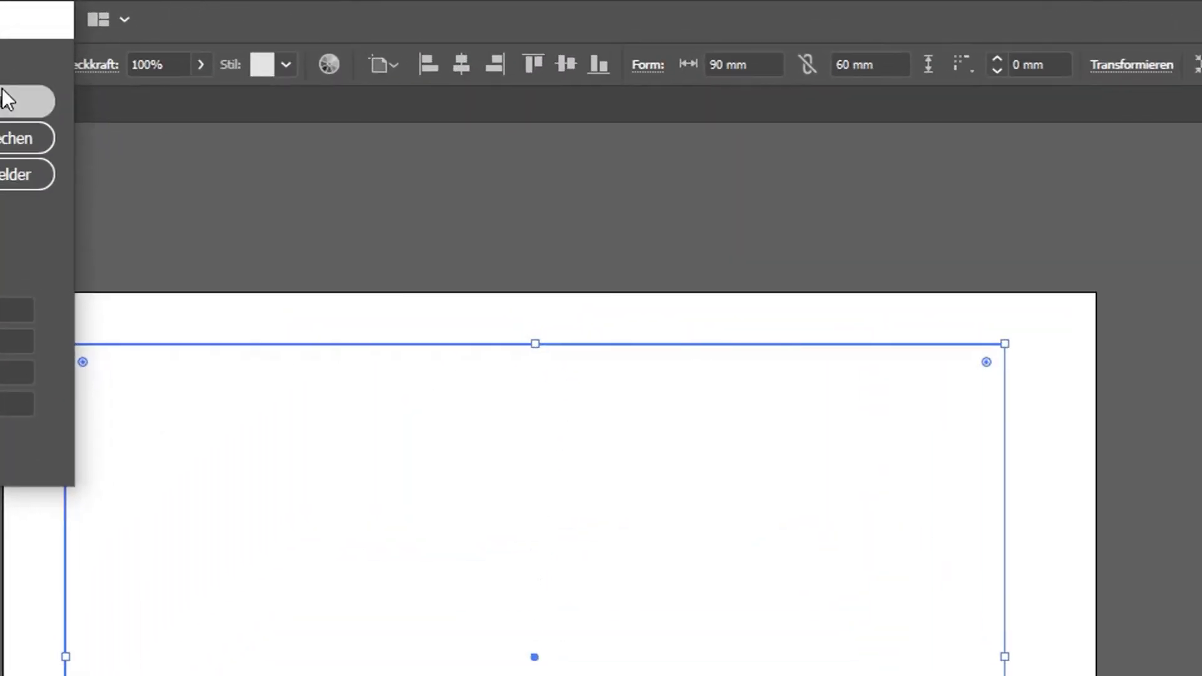
left_click(3, 93)
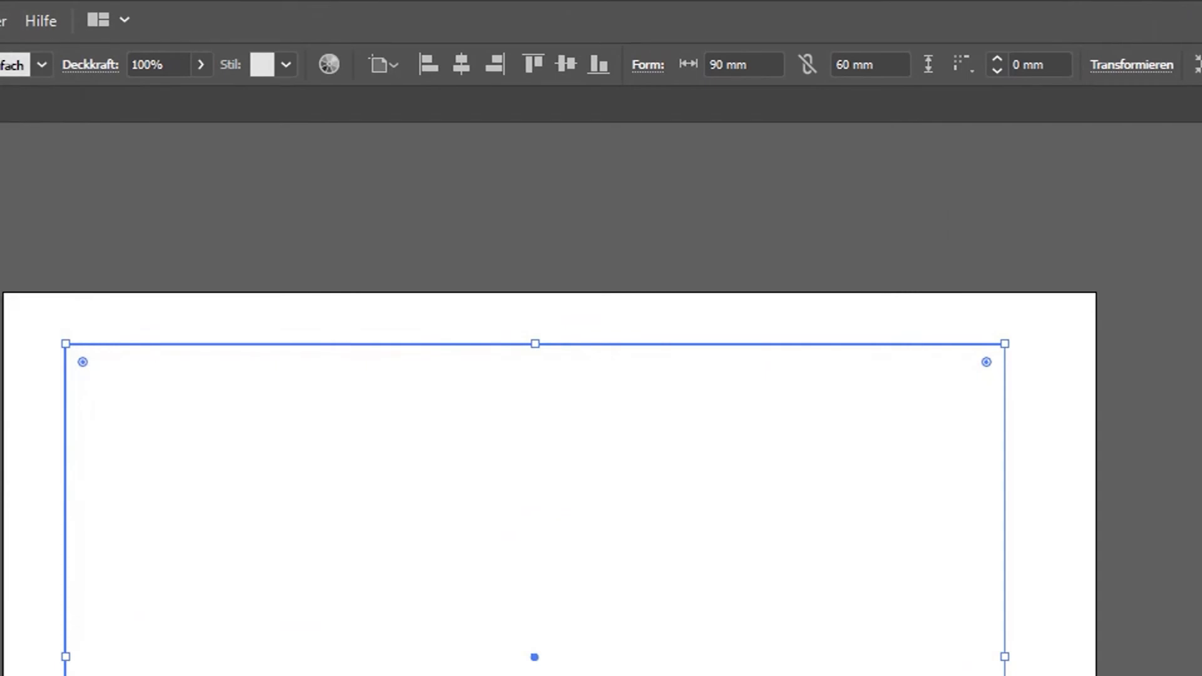
type("100")
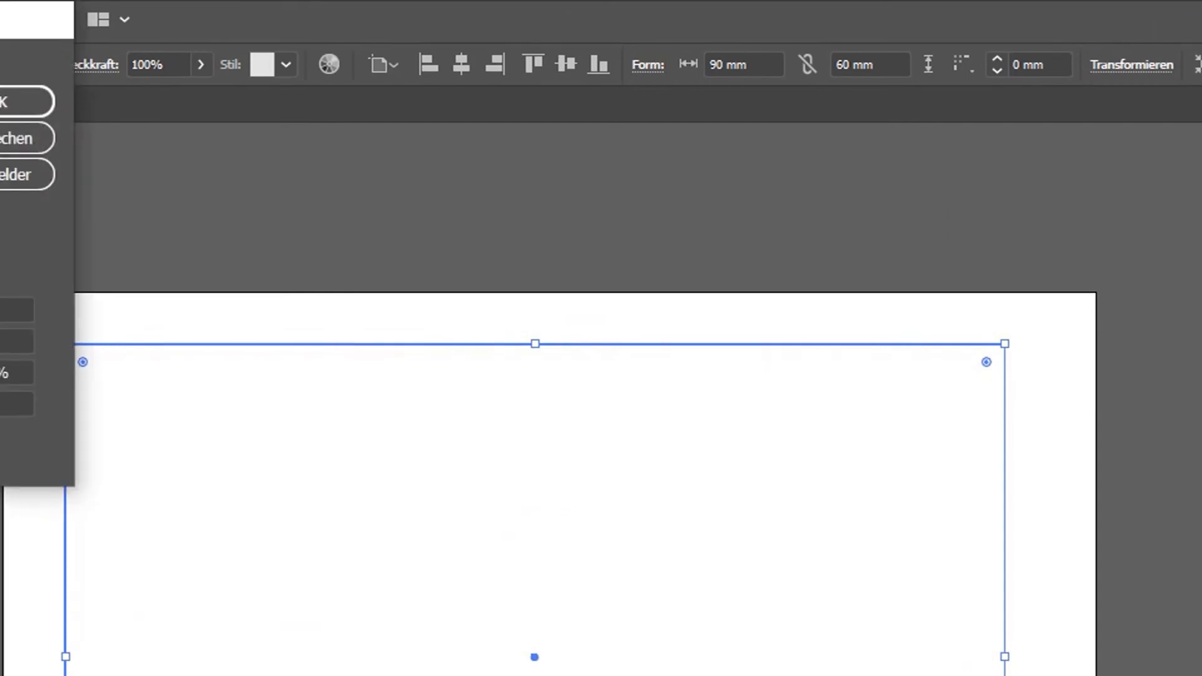
left_click(3, 102)
left_click(2, 250)
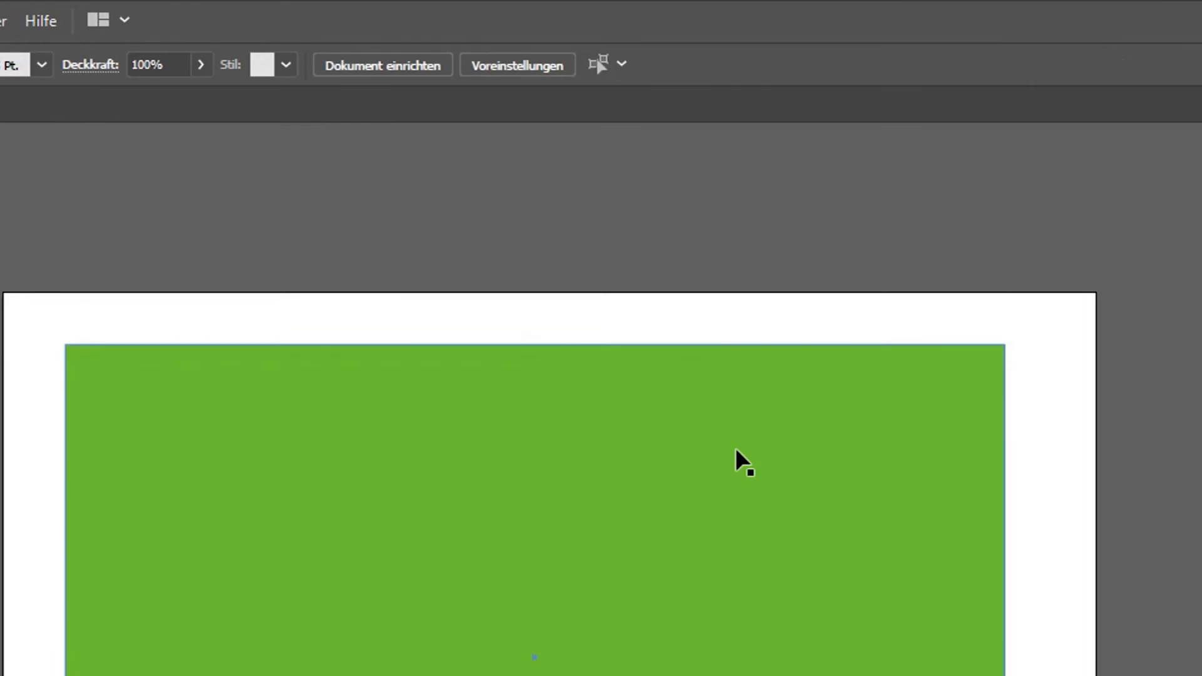
left_click(736, 450)
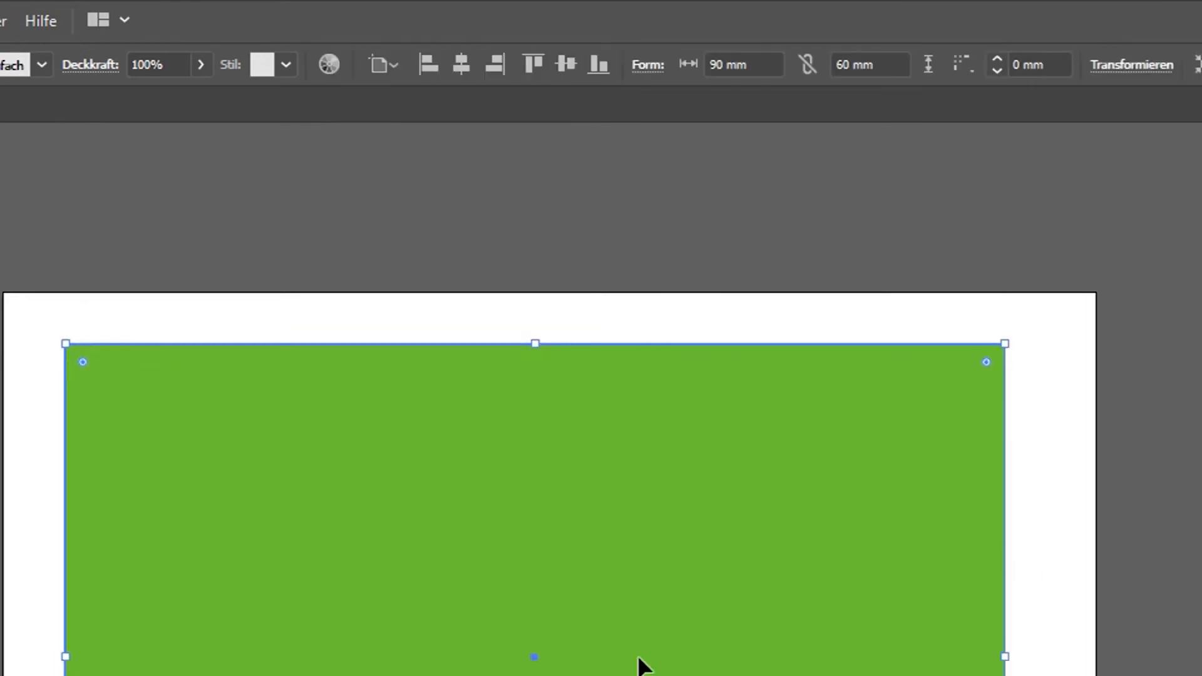
left_click_drag(757, 571, 833, 610)
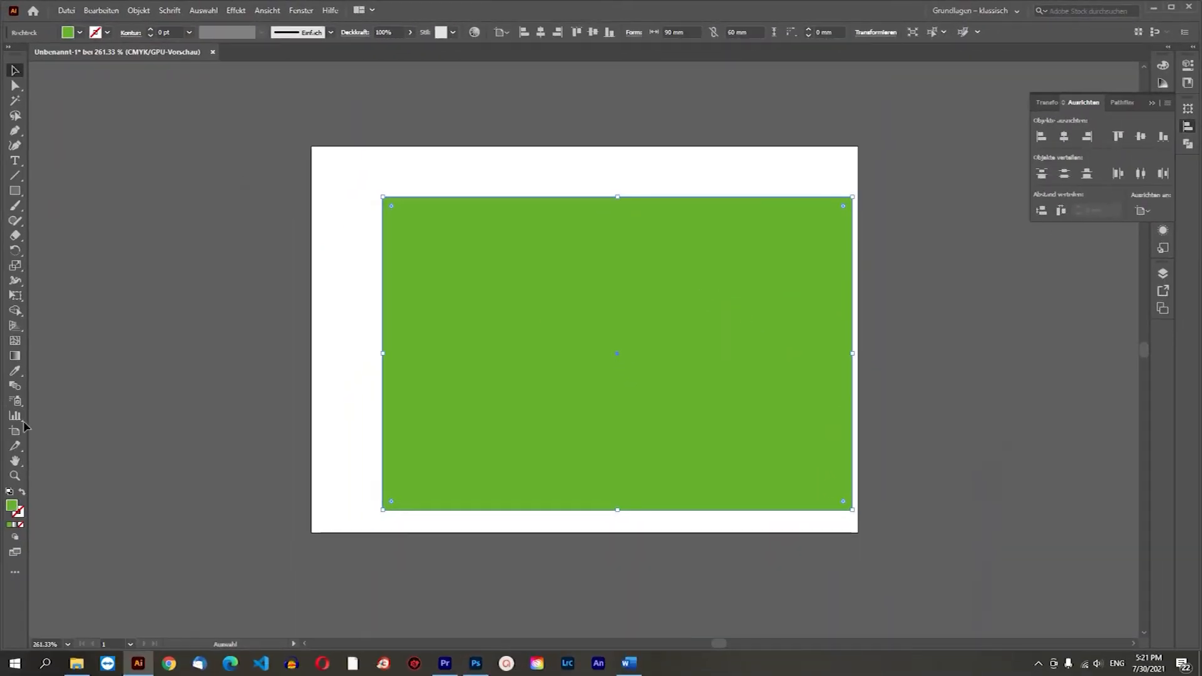
Add the text label 90mm centred above the green rectangle
left_click(15, 162)
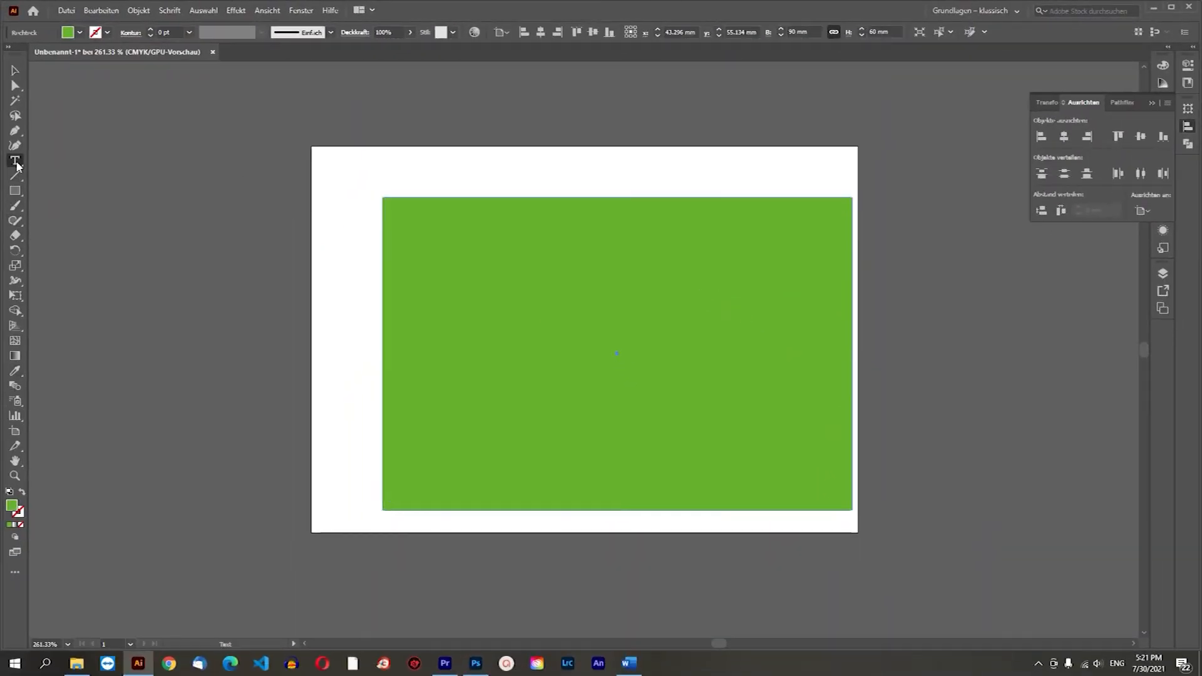
left_click(604, 164)
type("90mm")
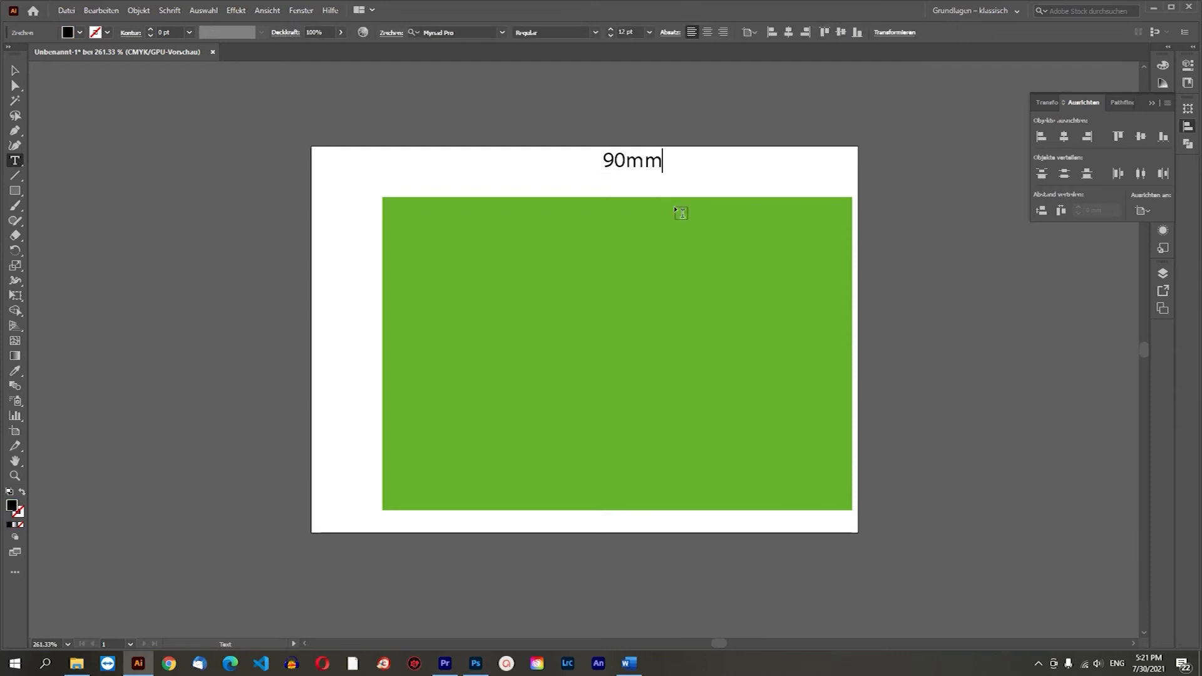
Copy the width label to the left side of the green rectangle and change the copy to 60mm
left_click(12, 74)
left_click_drag(647, 172, 294, 330)
key("t")
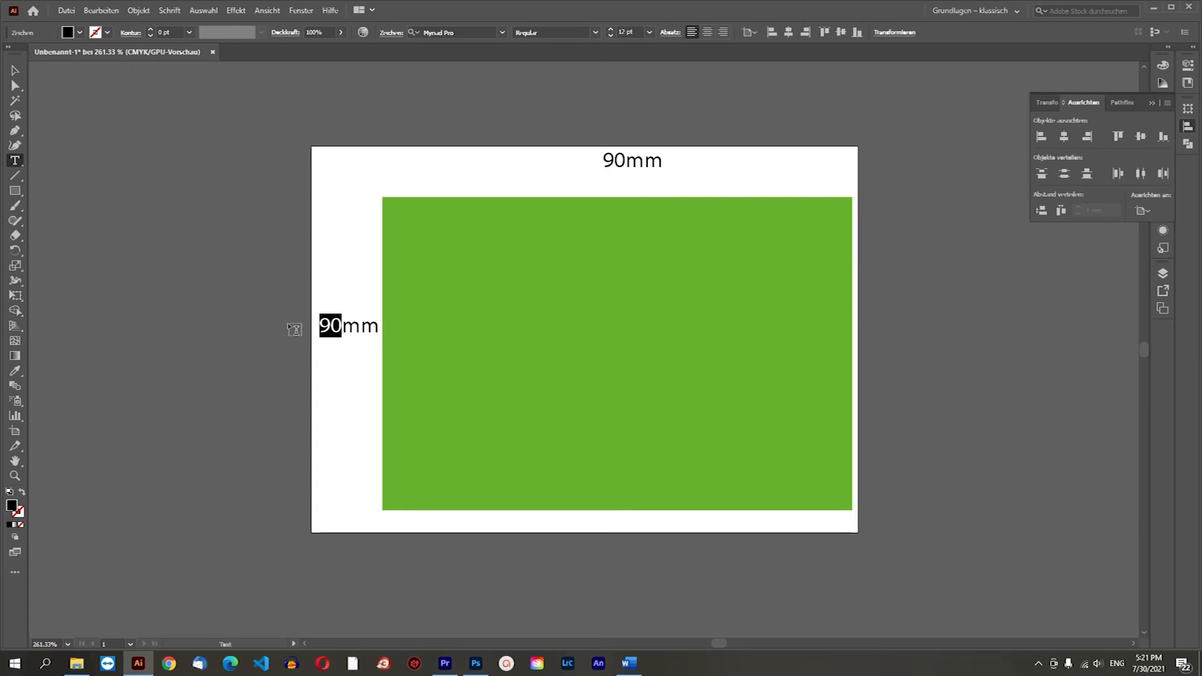
type("60")
left_click(15, 71)
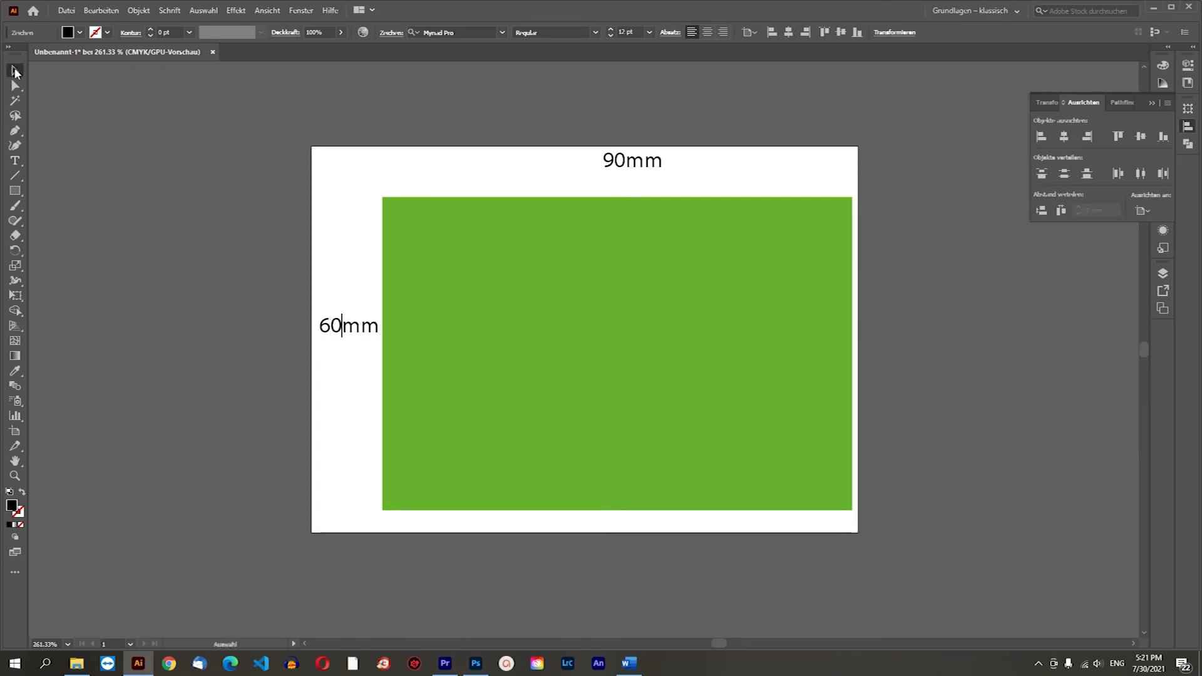
left_click(607, 309)
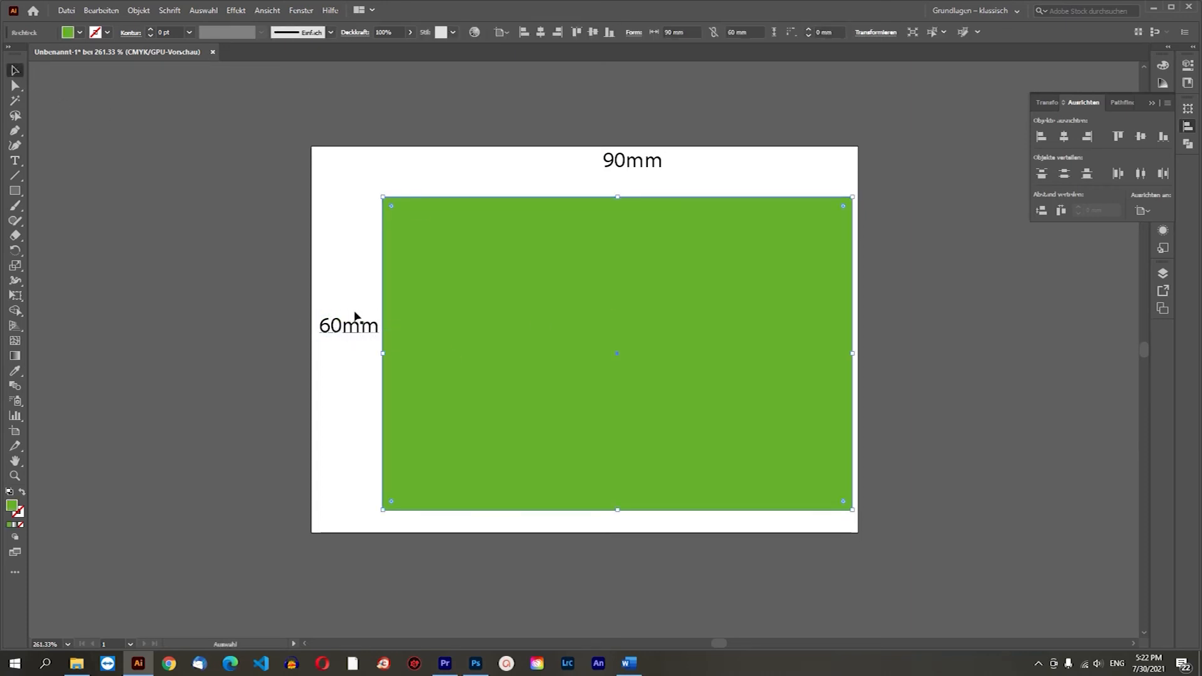
Scale the green rectangle proportionally far beyond the artboard, then shrink it to about 271 mm wide by 181 mm high
left_click_drag(852, 509, 1073, 592)
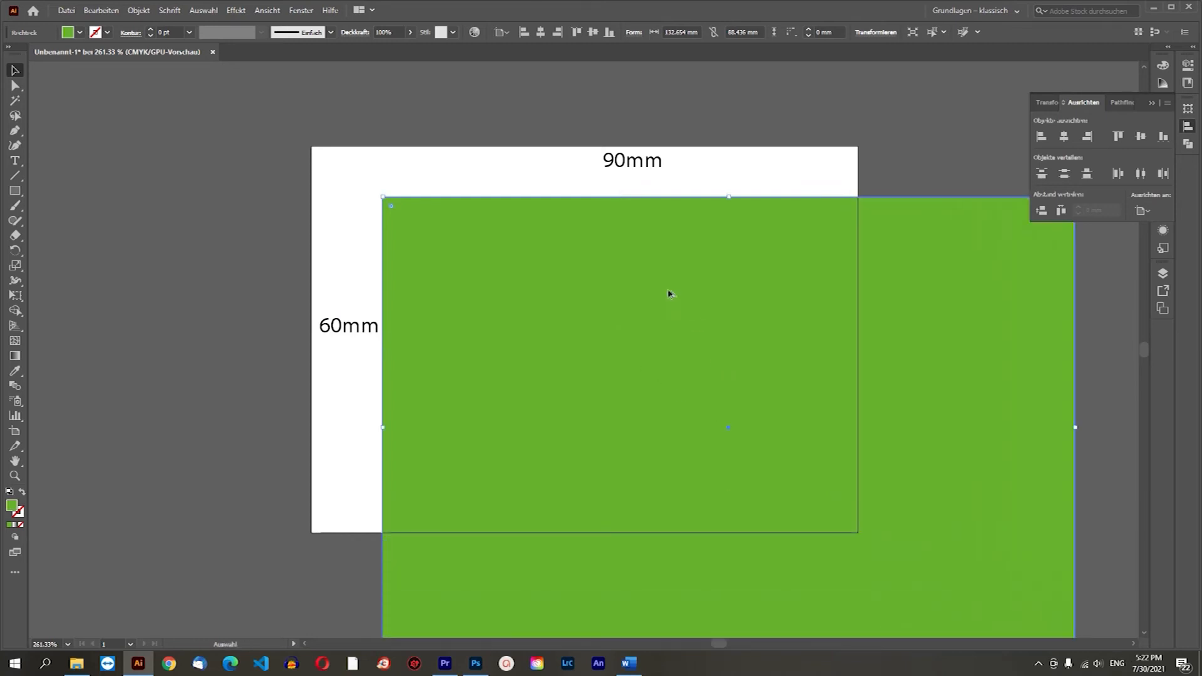
scroll(671, 293, "down", 6)
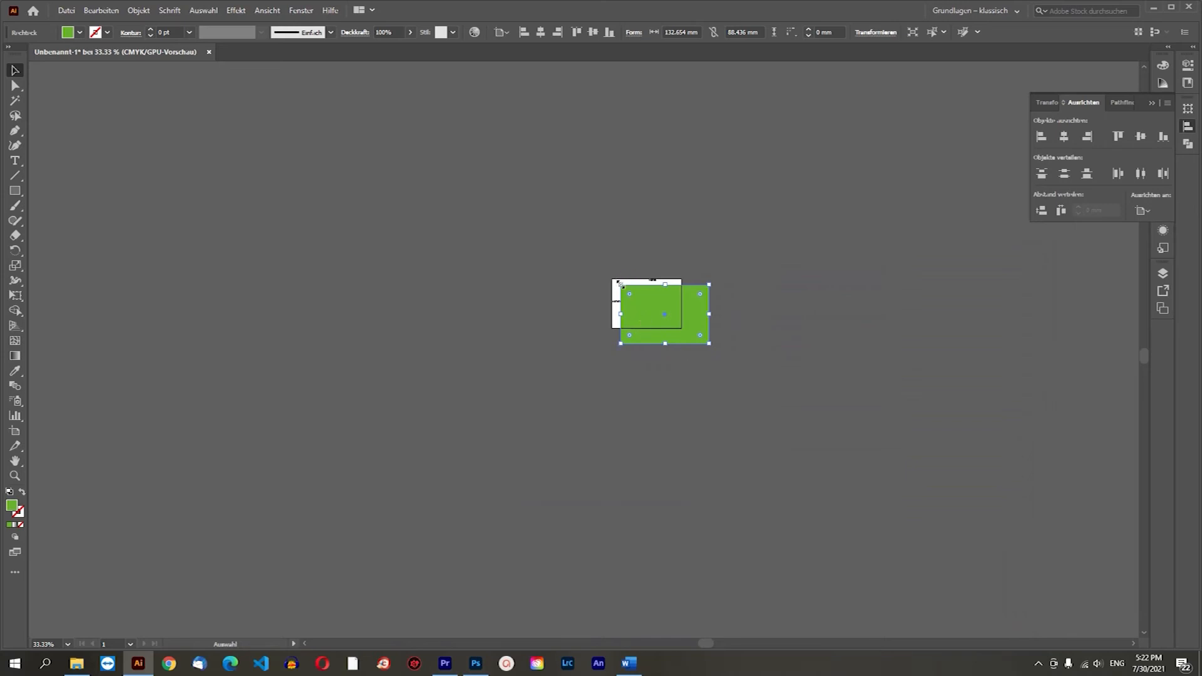
left_click_drag(620, 284, 131, 94)
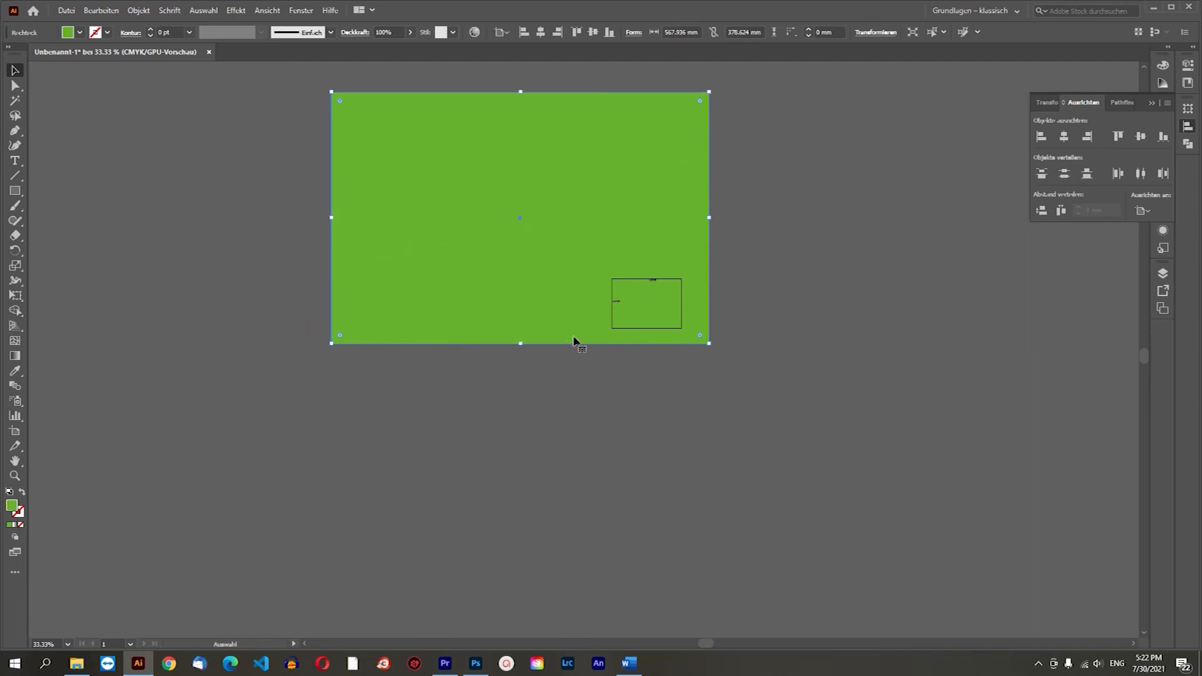
scroll(448, 305, "down", 3, "alt")
scroll(542, 319, "down", 3, "alt")
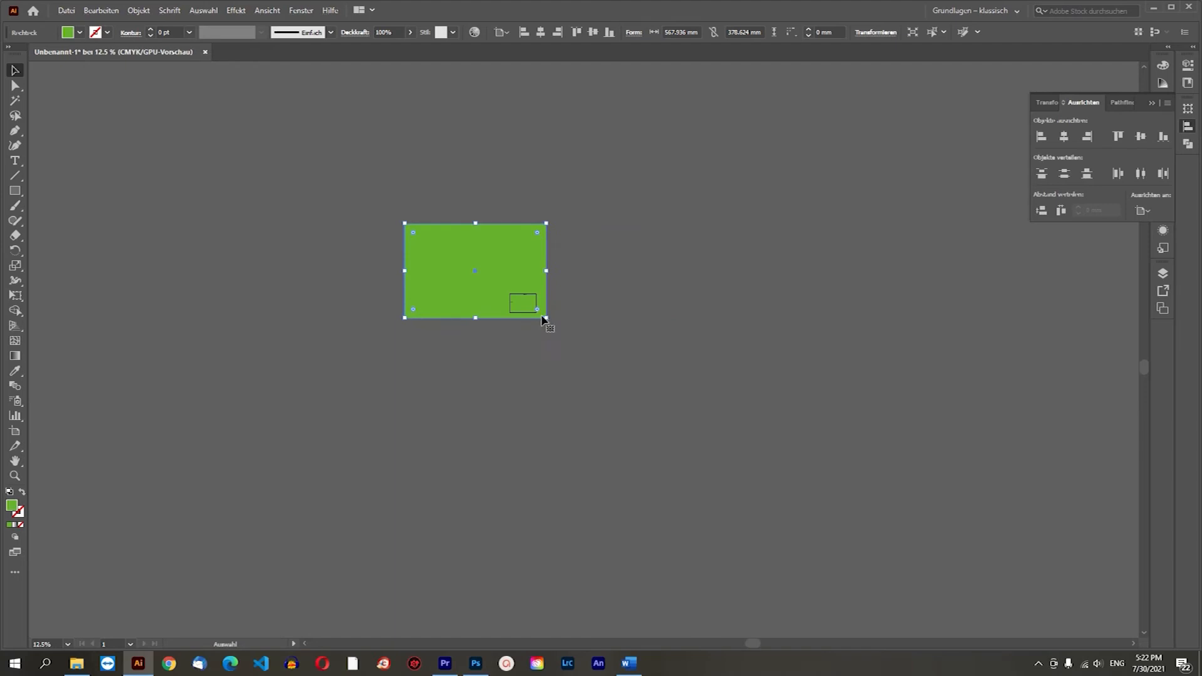
left_click_drag(546, 317, 836, 500)
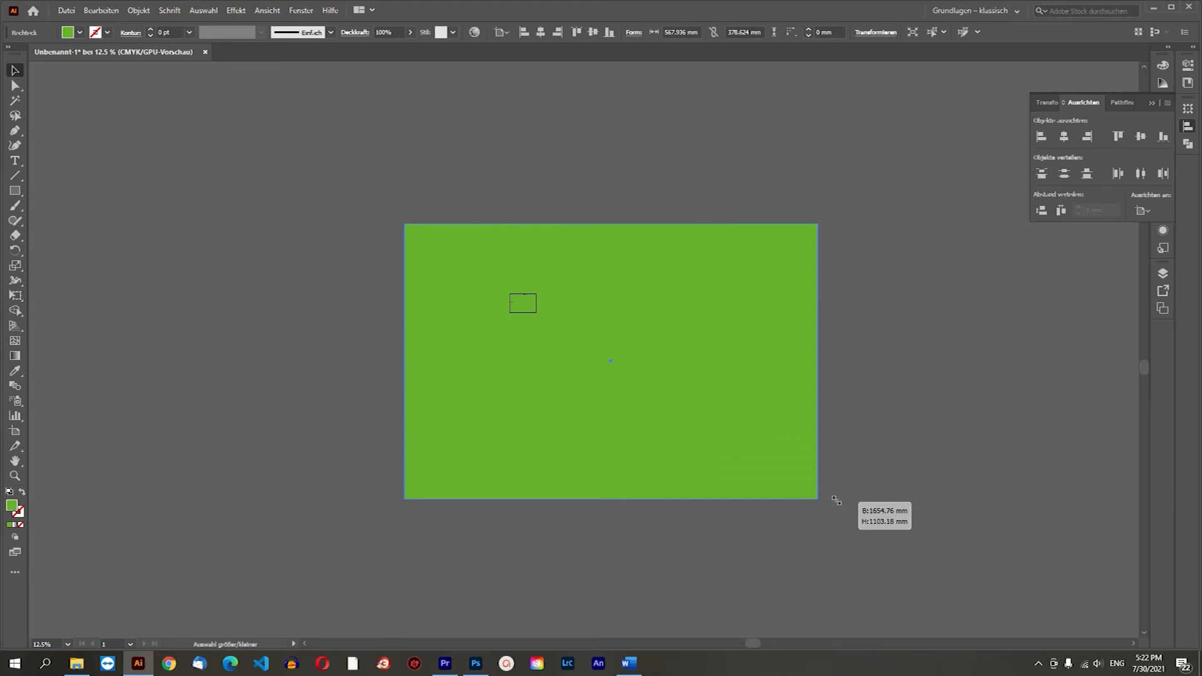
left_click_drag(836, 500, 474, 343)
Move the green rectangle off the artboard and delete the 90mm and 60mm text labels
left_click_drag(438, 235, 628, 305)
scroll(537, 300, "up", 3)
scroll(521, 298, "up", 3)
left_click_drag(318, 233, 452, 370)
key("Delete")
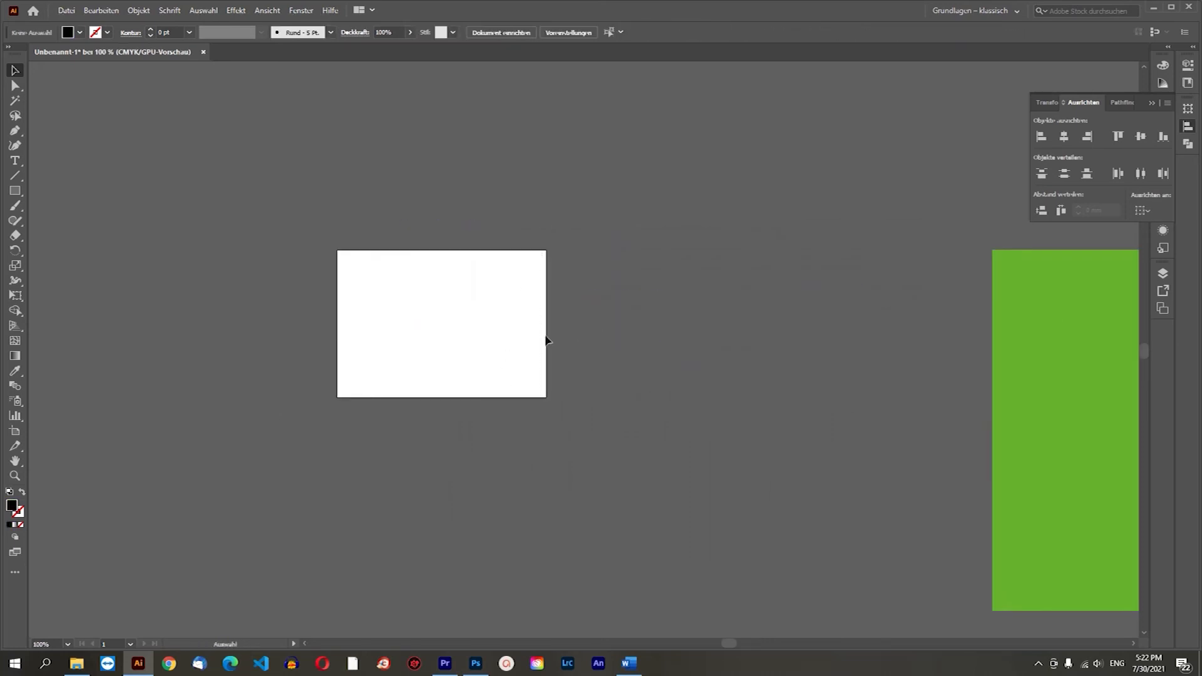
Set the green rectangle's width to 90 mm with its proportions linked, and place it centrally on the artboard
scroll(545, 338, "down", 4)
left_click_drag(720, 361, 561, 359)
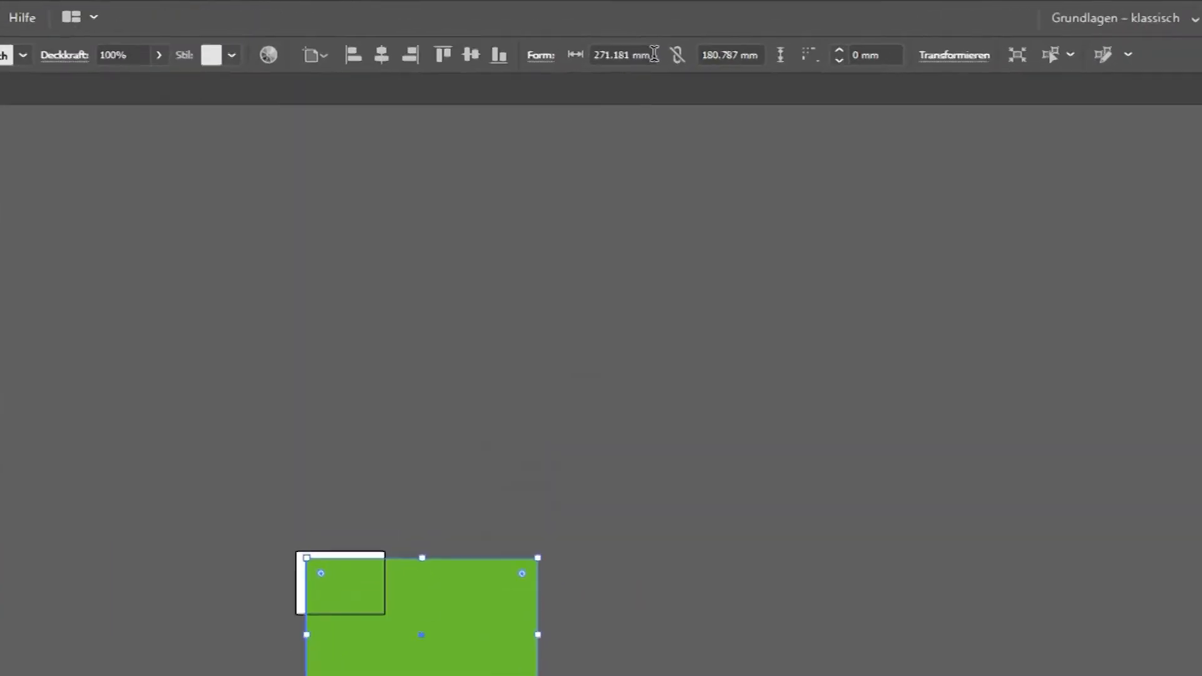
left_click(693, 34)
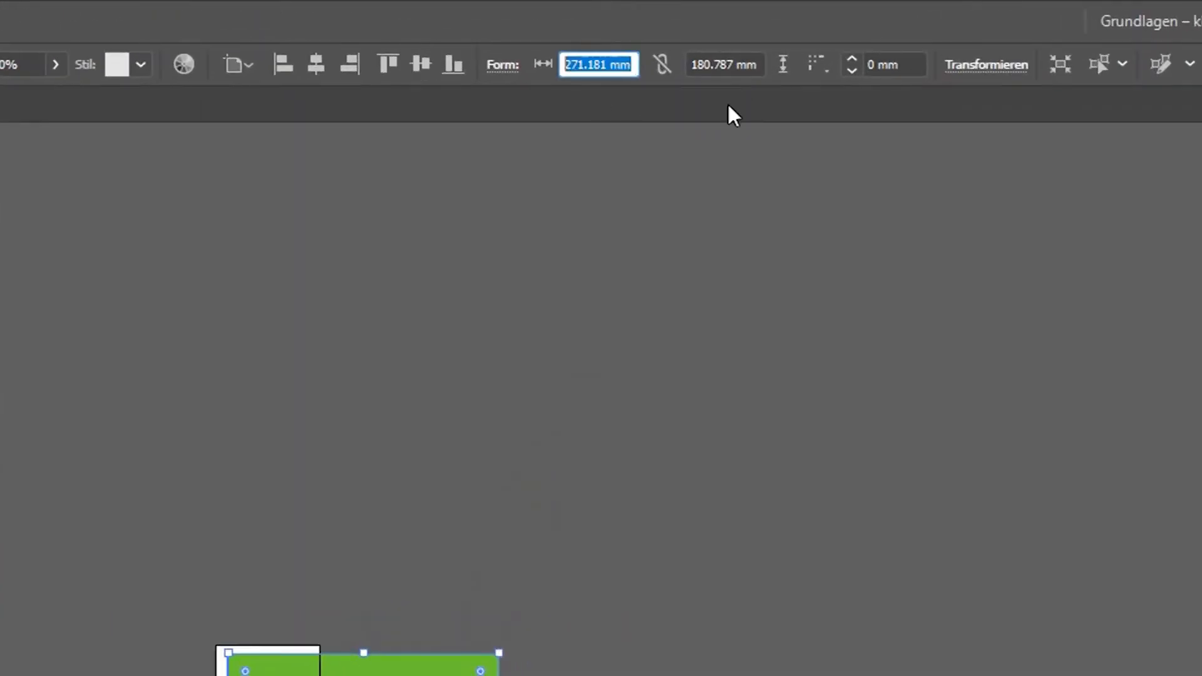
left_click(662, 63)
left_click(632, 63)
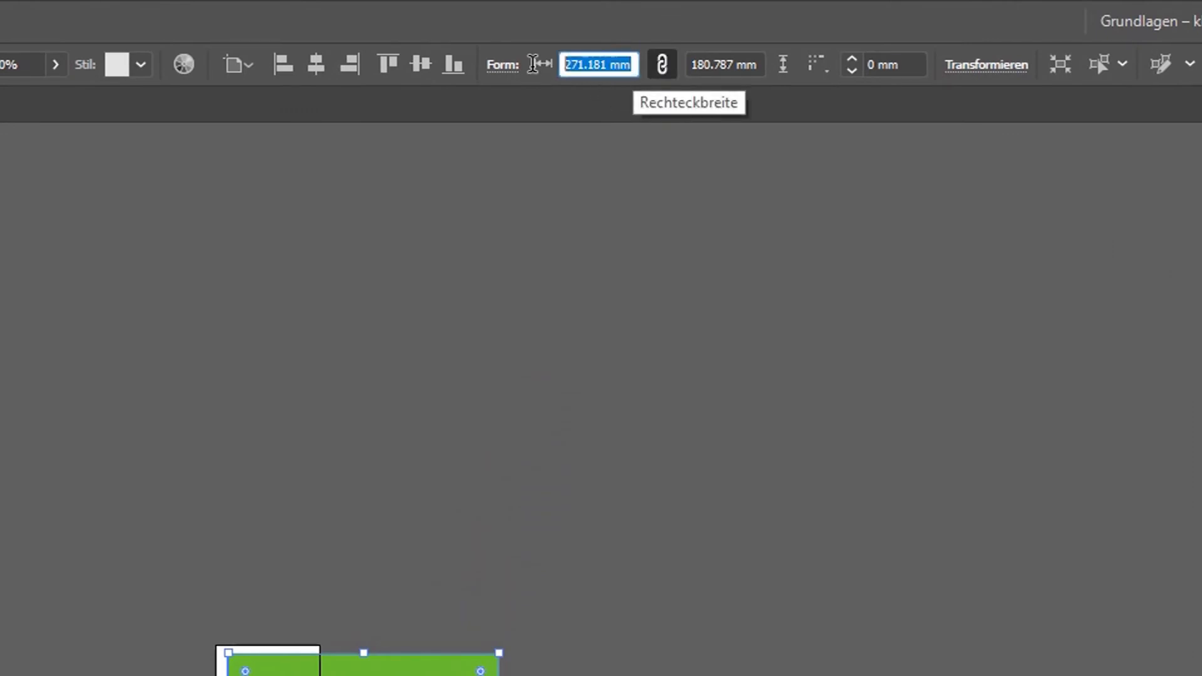
type("5")
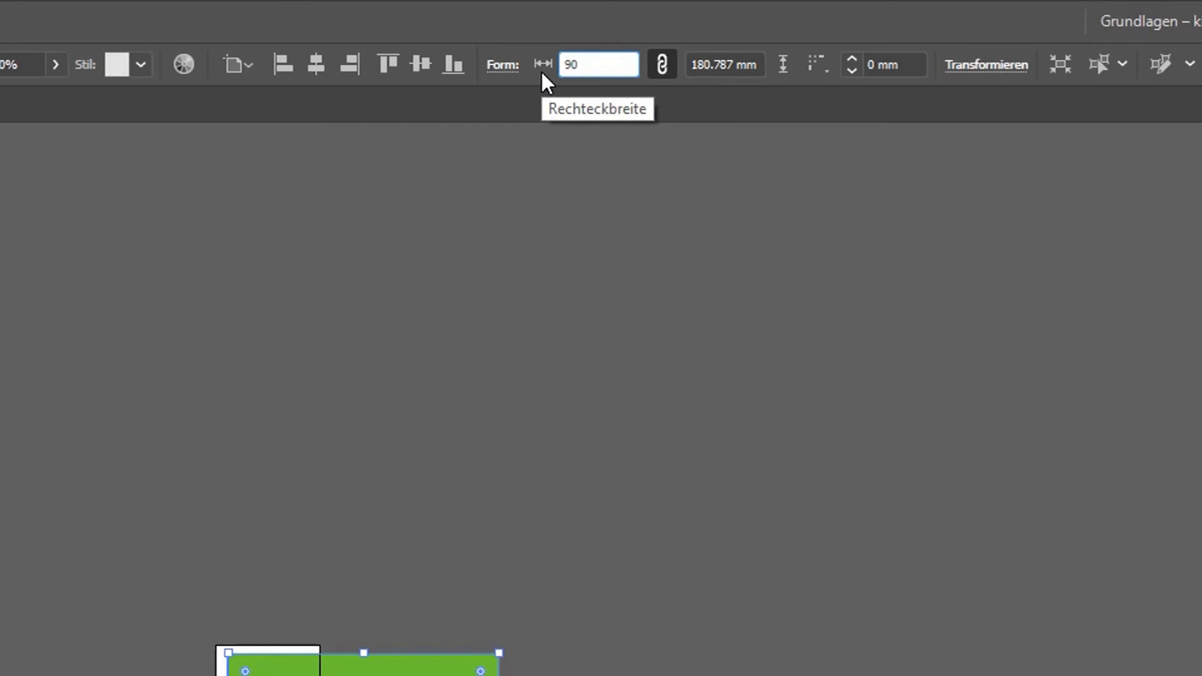
type("0")
key("Return")
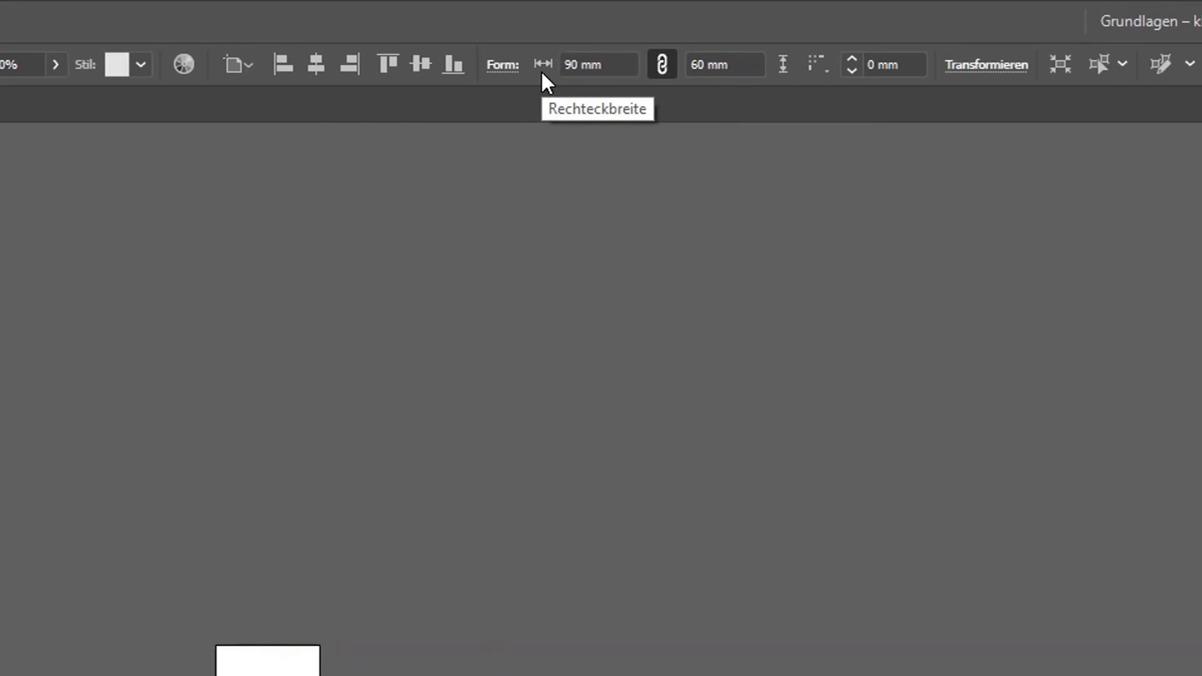
left_click_drag(522, 449, 524, 341)
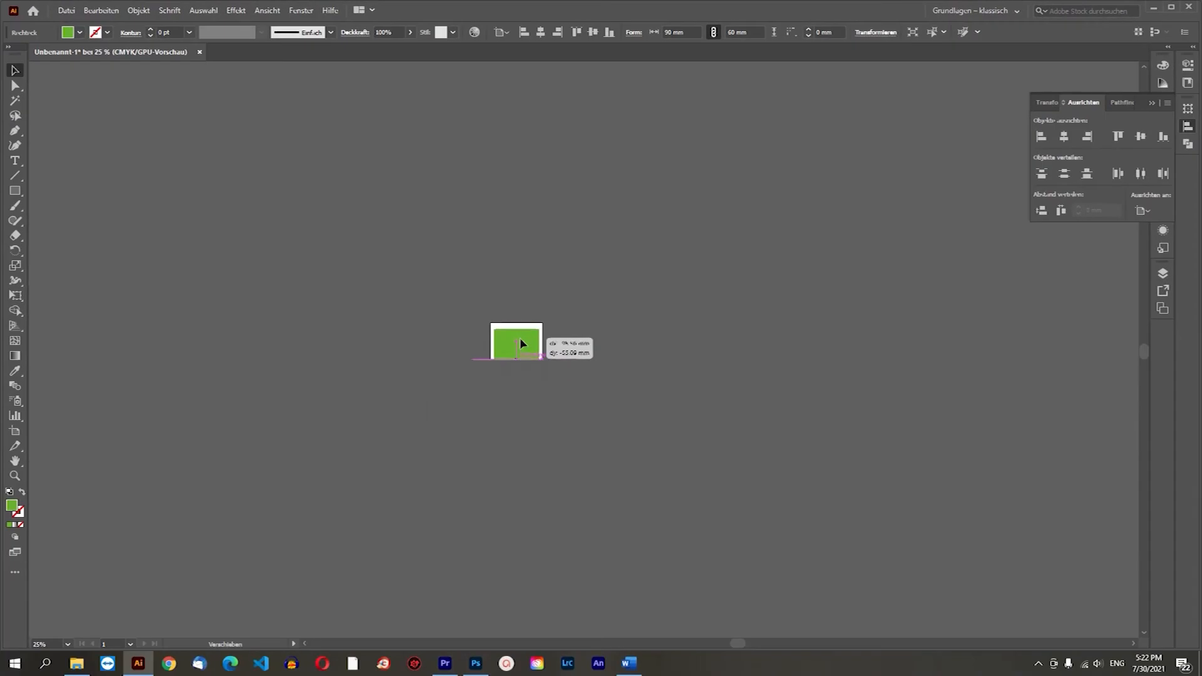
scroll(471, 323, "up", 5)
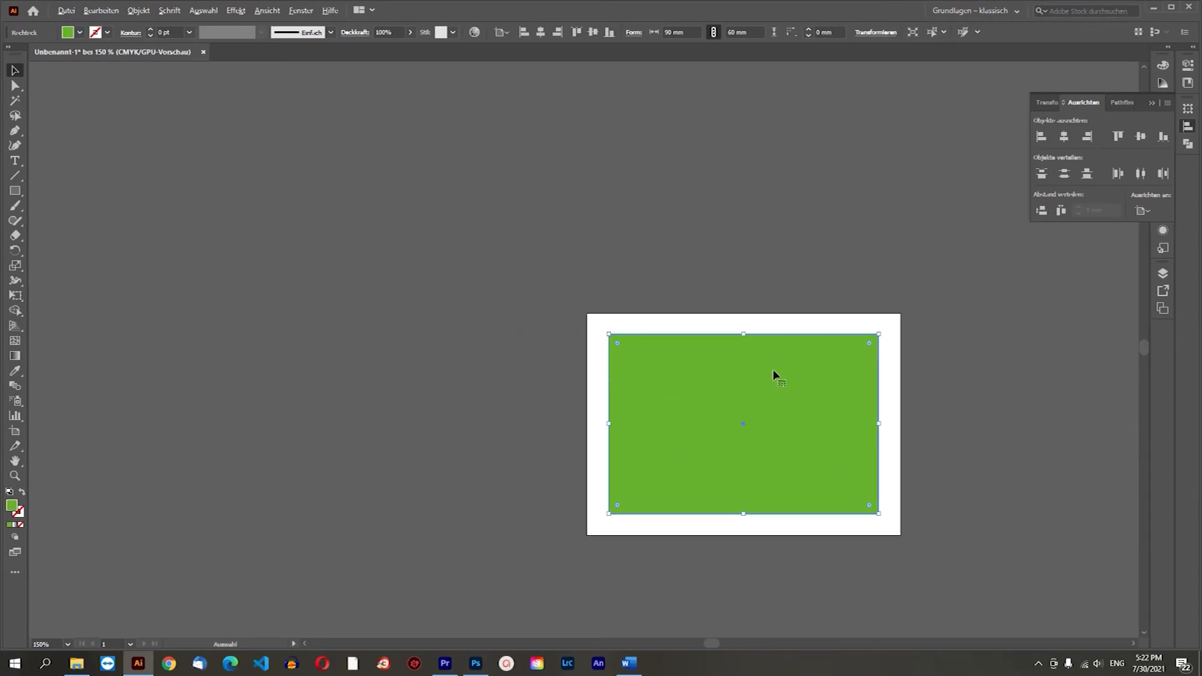
mouse_move(847, 421)
left_mouse_down()
mouse_move(816, 405)
mouse_move(839, 414)
left_mouse_up()
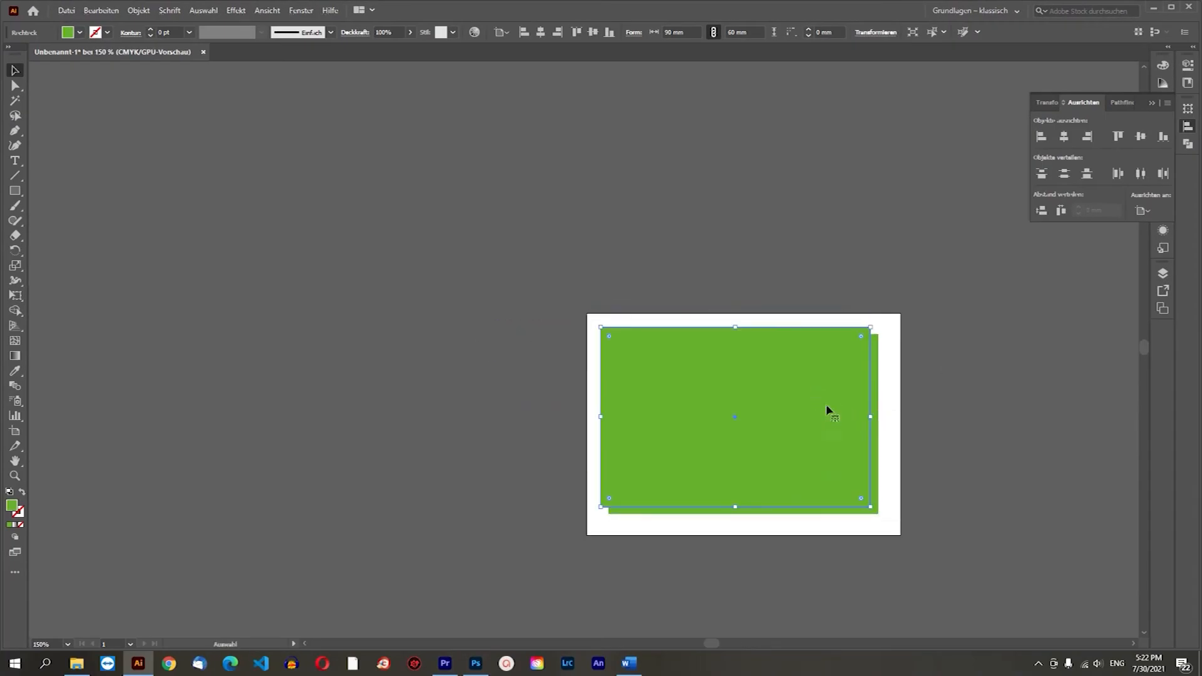
key("Delete")
left_click(804, 406)
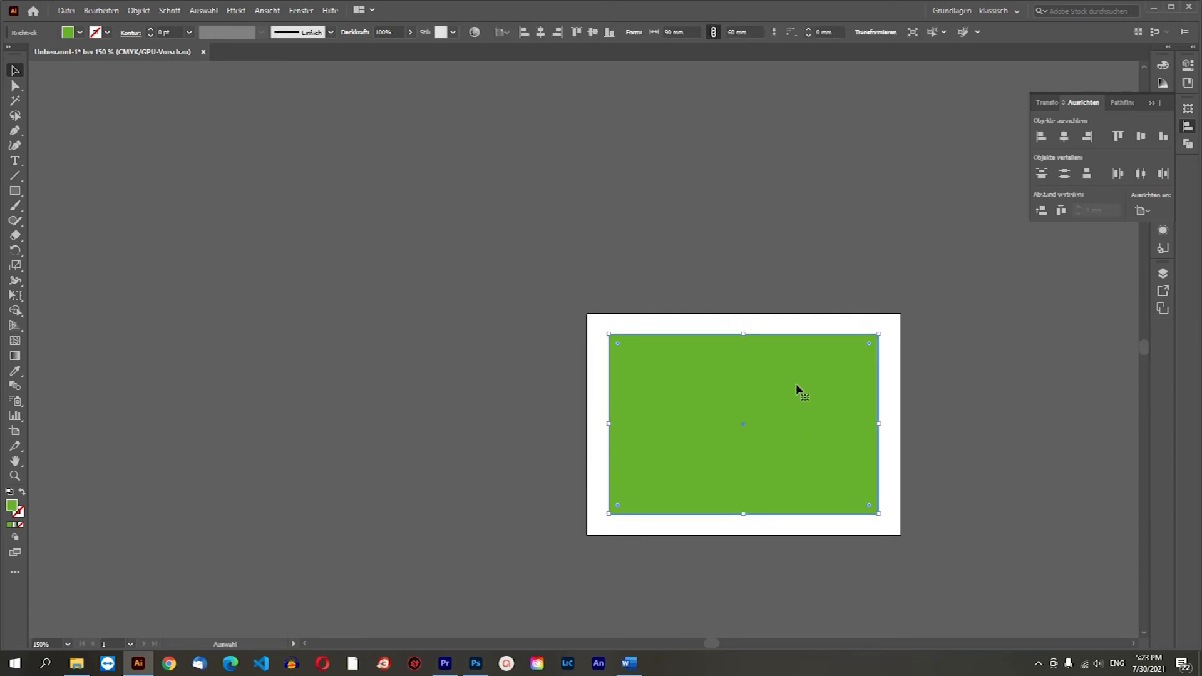
Set the rectangle's height to 20 mm with proportions unlinked, and duplicate it into three strips stacked edge to edge
left_click_drag(810, 417, 812, 444)
left_click_drag(810, 416, 808, 423)
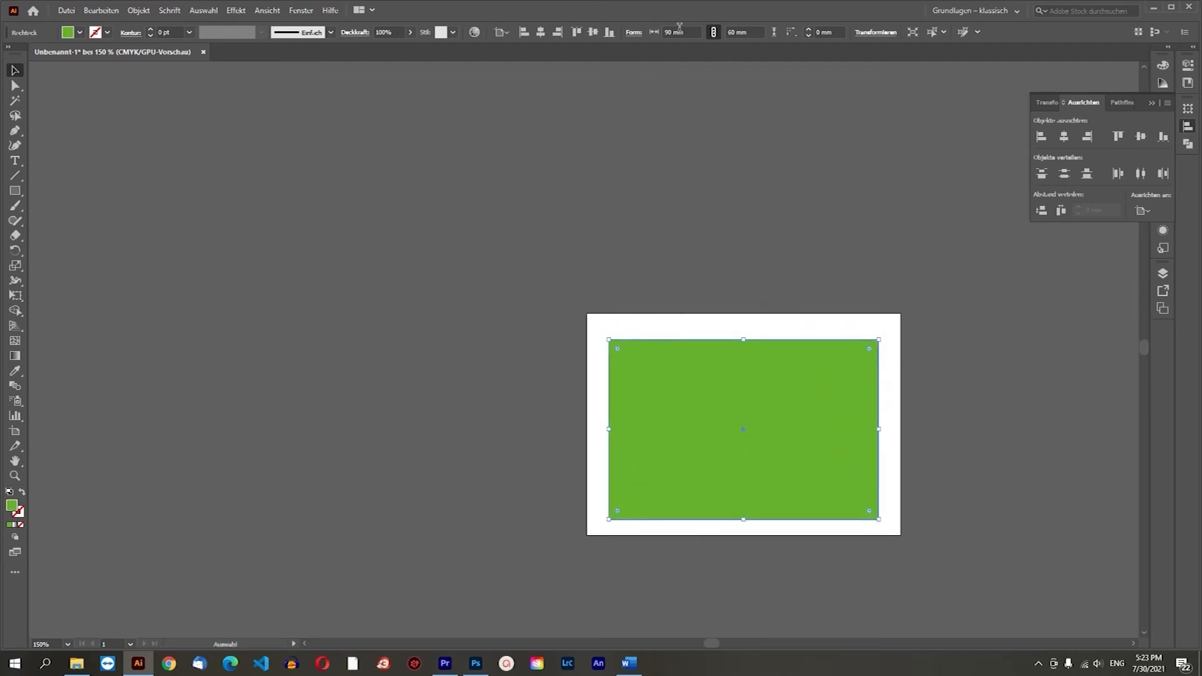
left_click(718, 35)
left_click(689, 31)
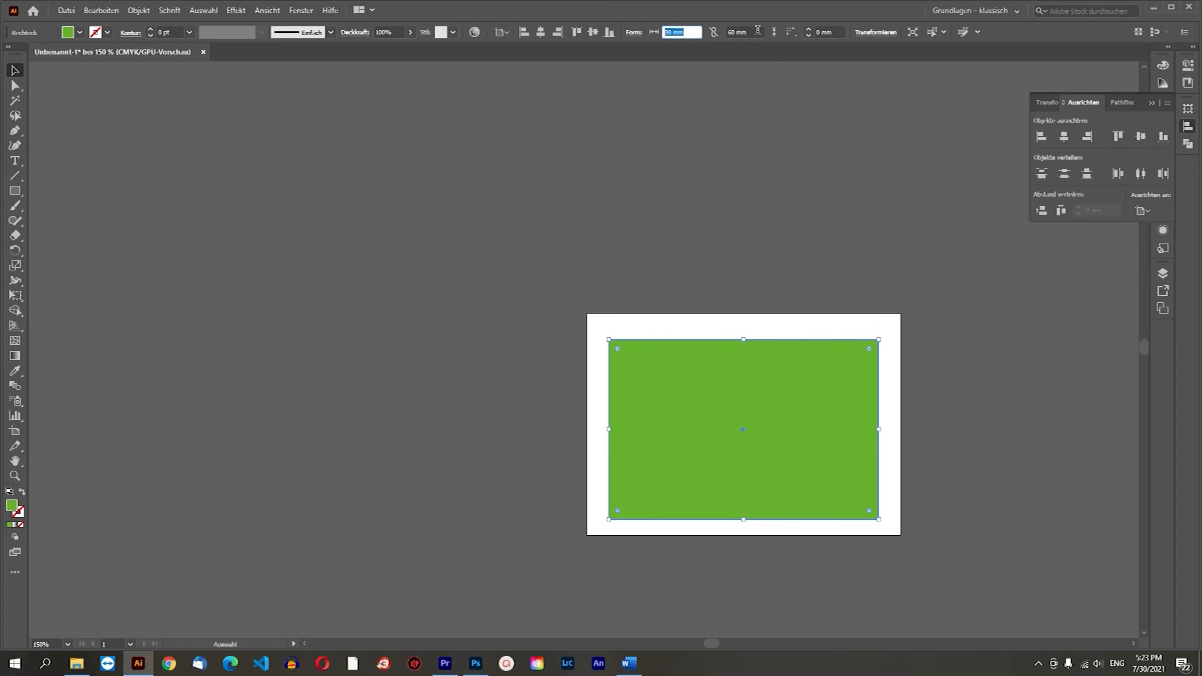
key("Tab")
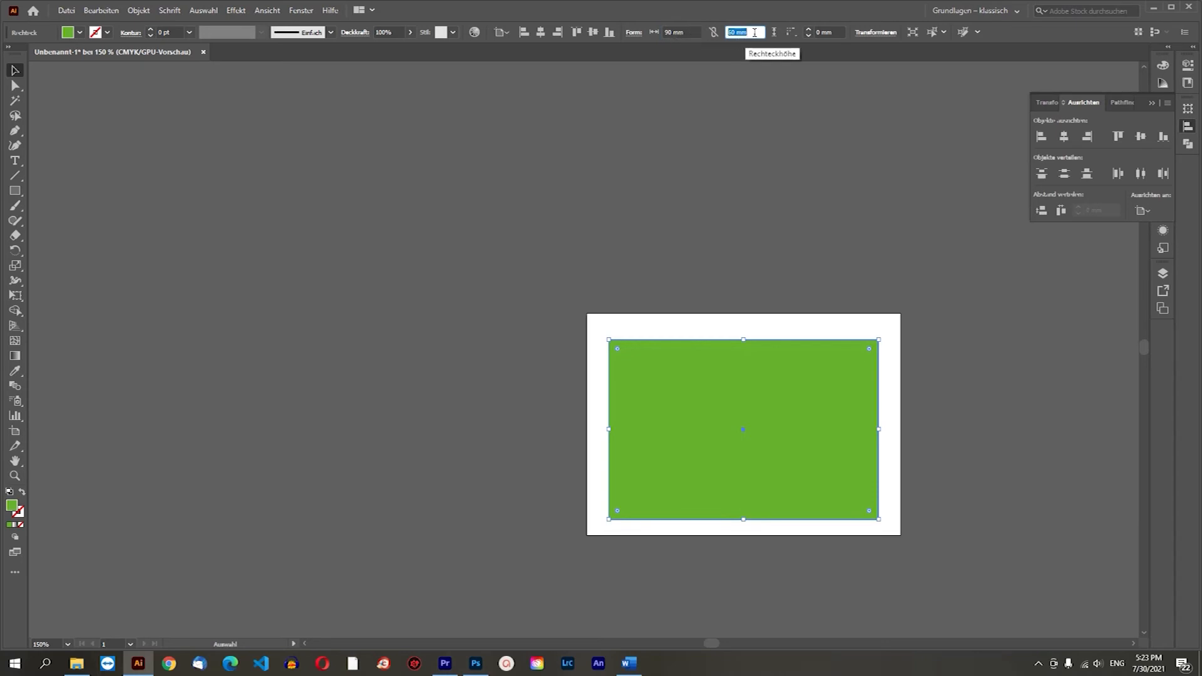
type("20")
key("Return")
left_click_drag(802, 443, 789, 396)
left_click_drag(791, 520, 788, 471)
Fill the uppermost of the three strips with a bright red
left_click(813, 343)
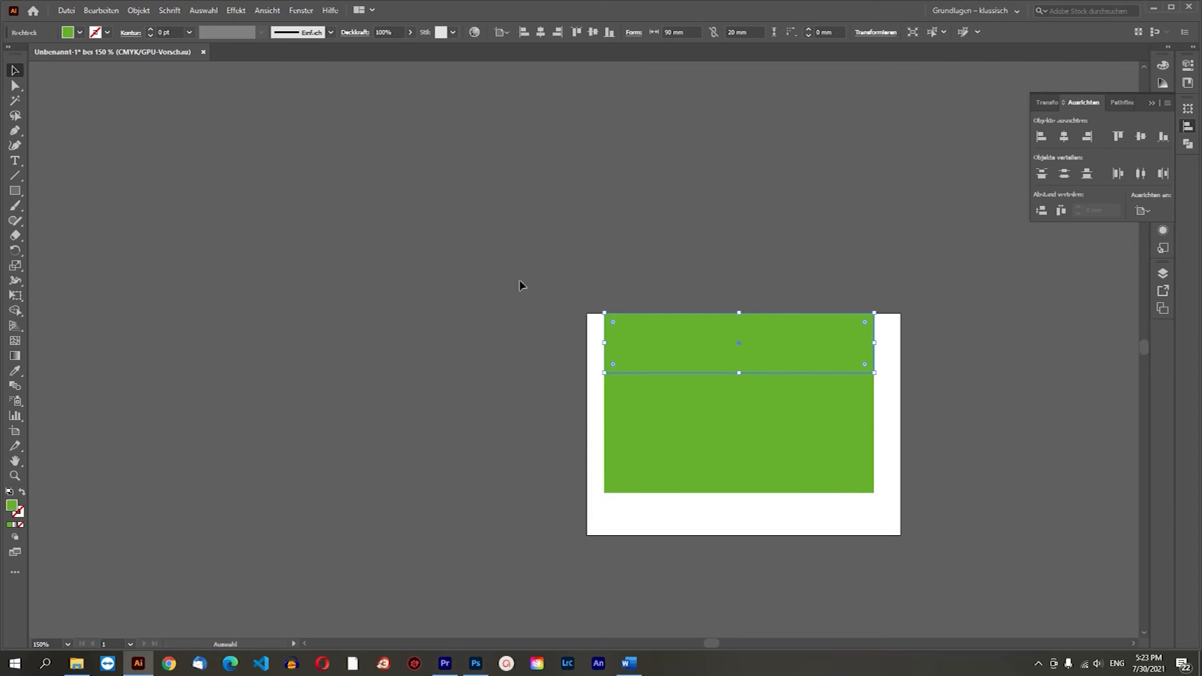
double_click(14, 507)
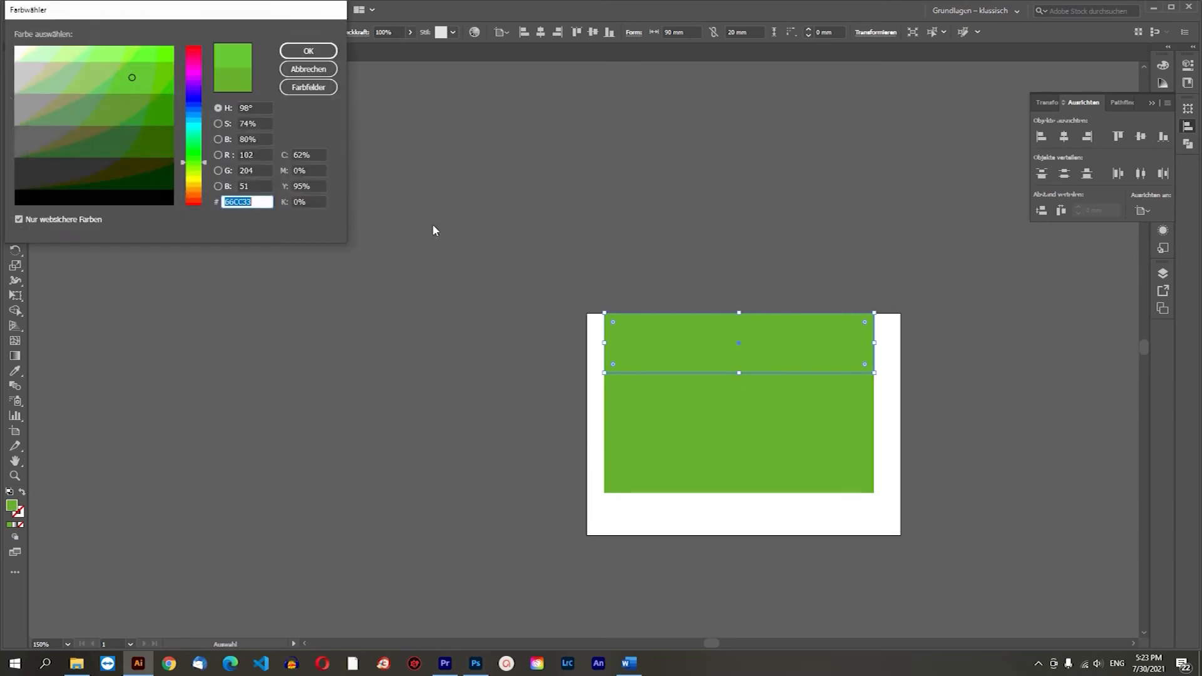
left_click(193, 197)
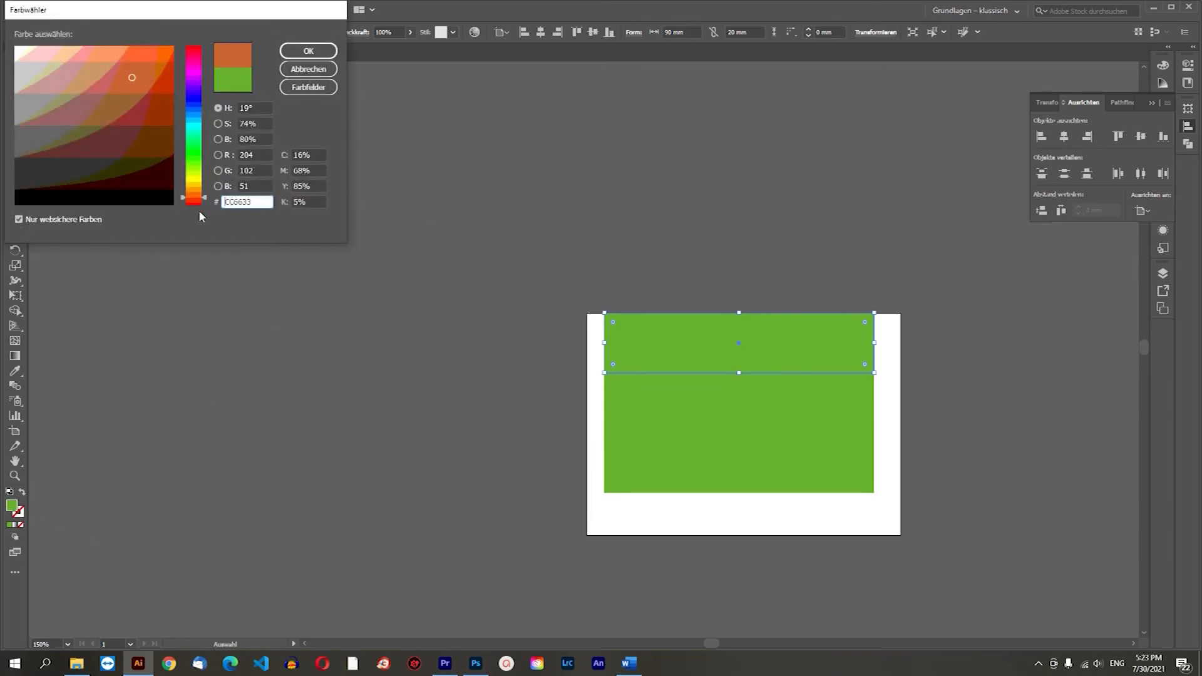
left_click(195, 50)
left_click(170, 64)
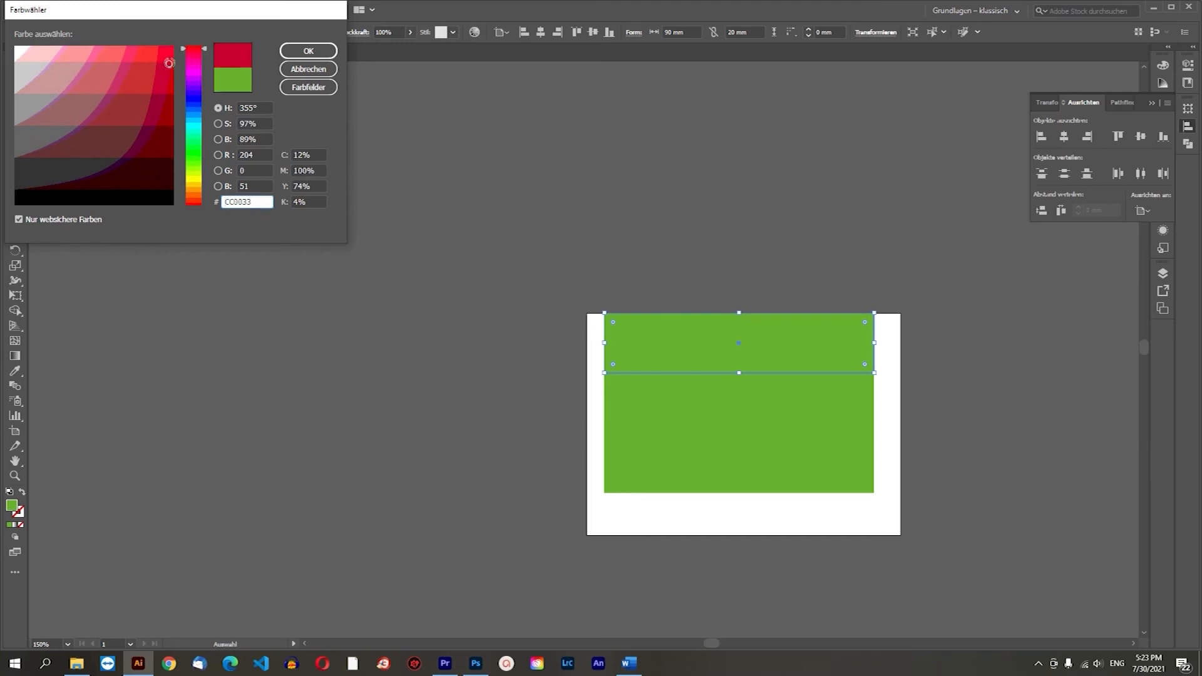
left_click(169, 49)
left_click(308, 51)
Fill the middle strip with white, colour value FFFFFF
left_click(757, 390)
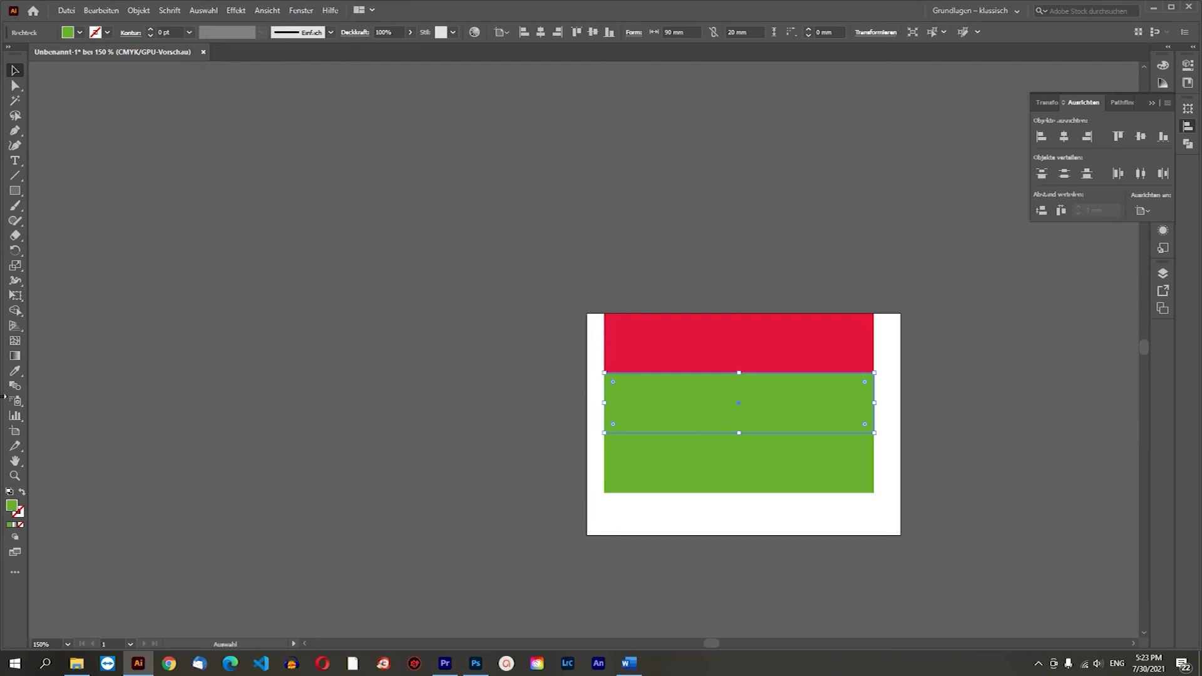
double_click(11, 506)
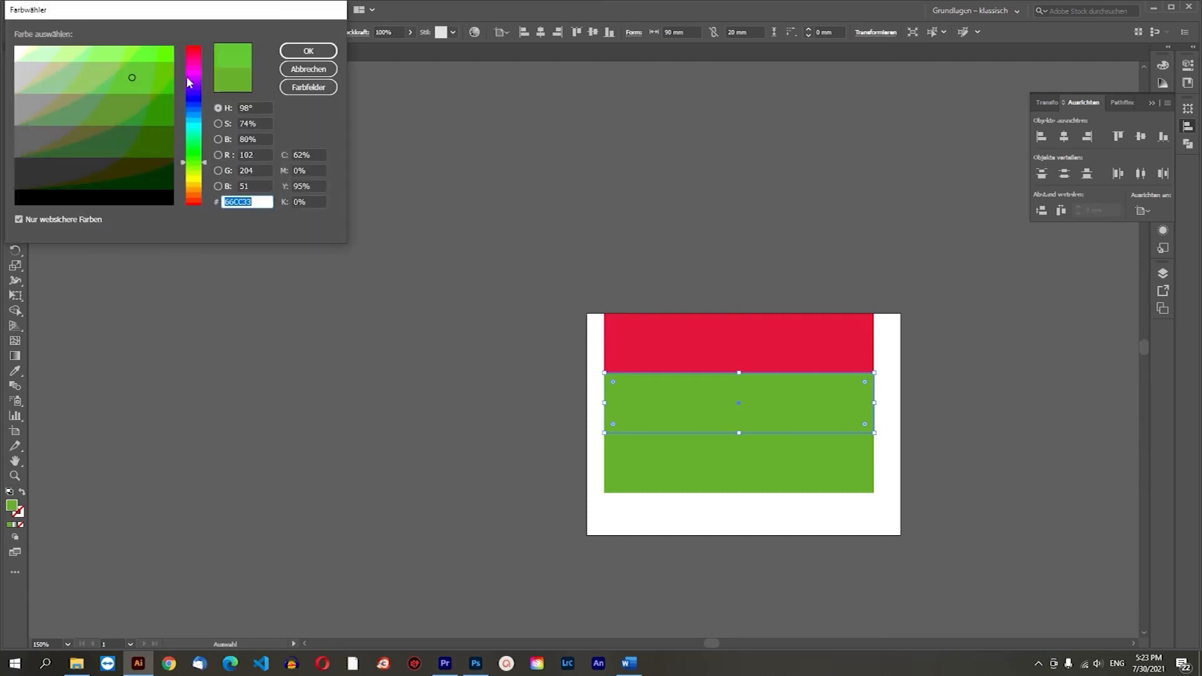
left_click(15, 46)
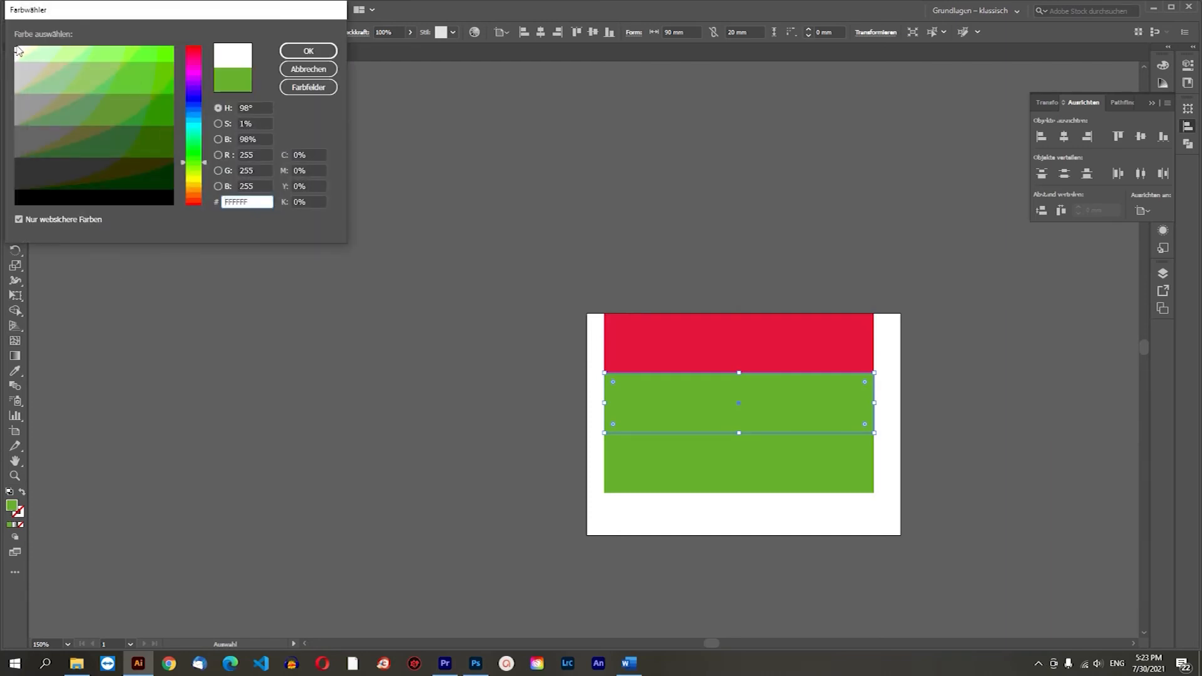
left_click(308, 51)
Fill the lowest strip with a slightly more vivid green and deselect it
left_click(749, 474)
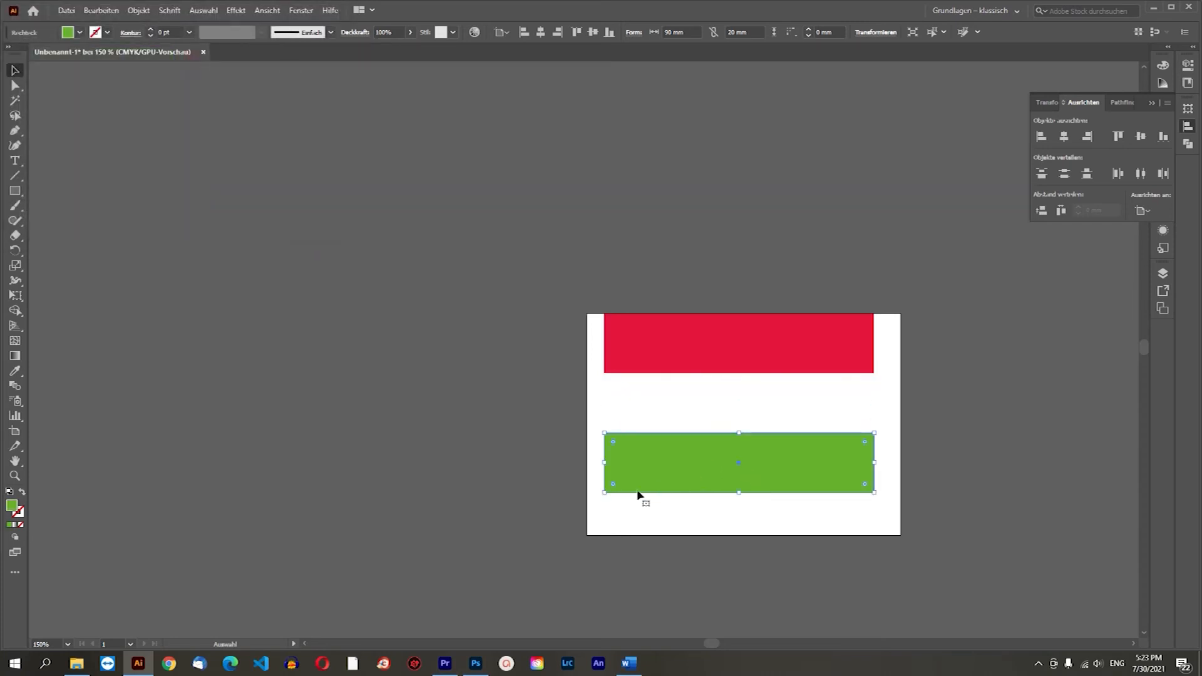
double_click(12, 505)
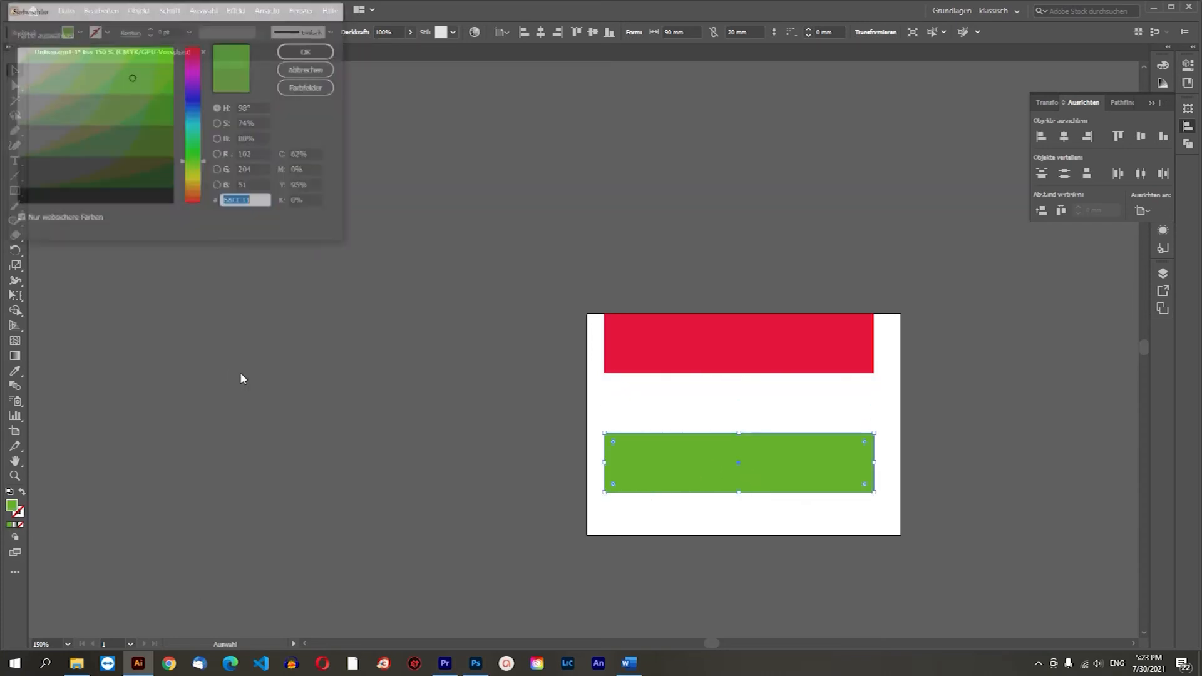
left_click(170, 57)
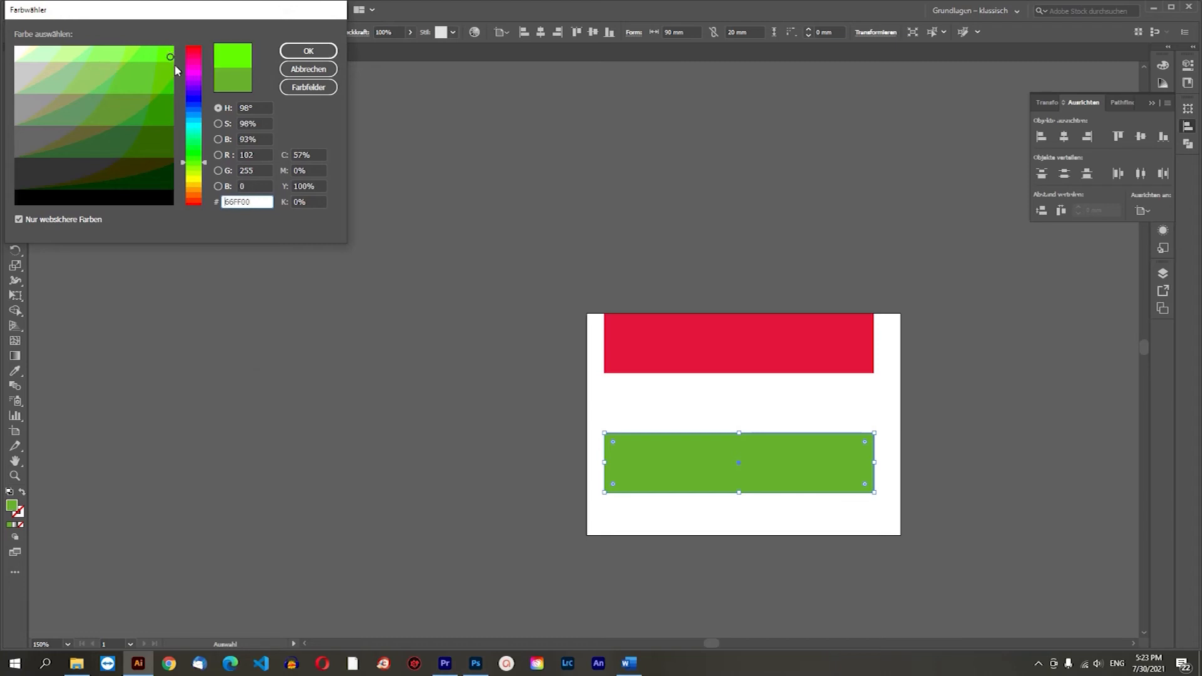
left_click(171, 62)
left_click(309, 51)
left_click(953, 432)
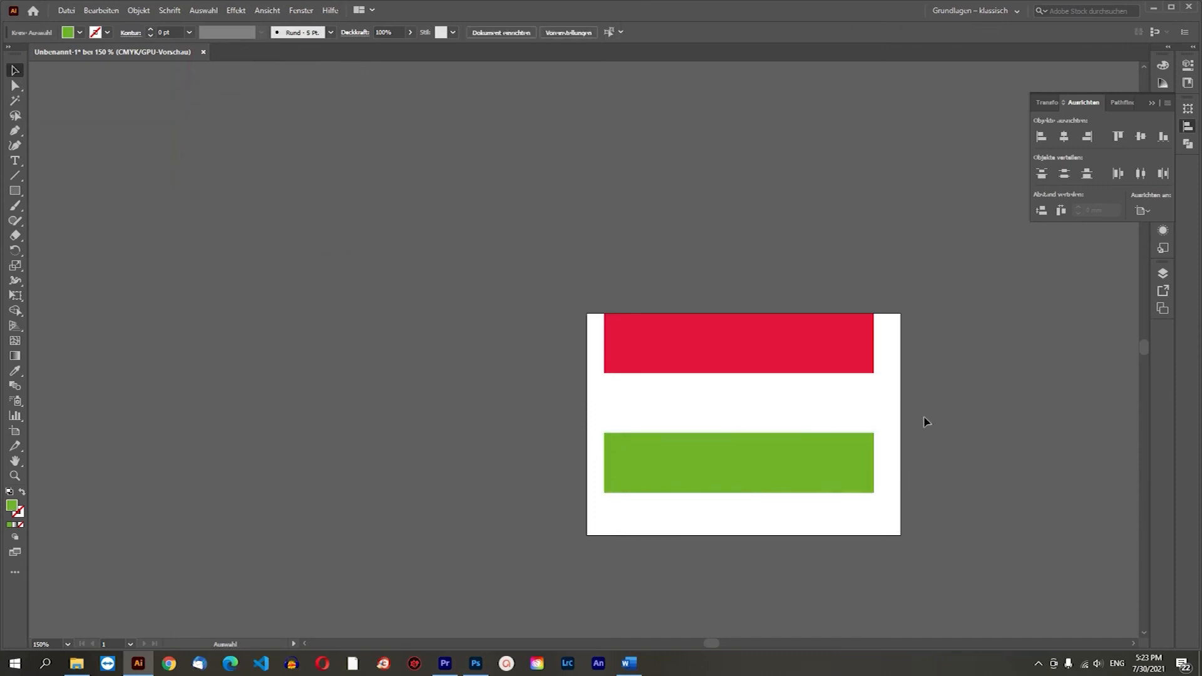
Move all three strips together so the flag sits centred on the artboard
left_click_drag(925, 335, 551, 566)
left_click_drag(751, 466, 757, 481)
left_click(960, 432)
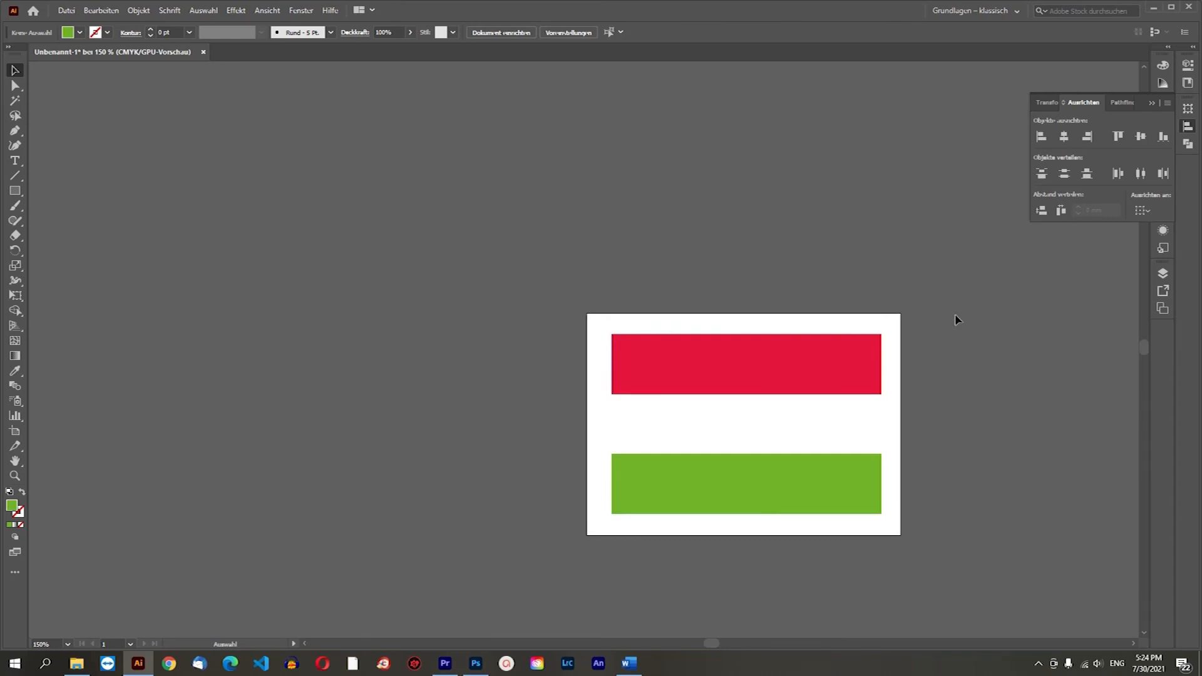
left_click_drag(956, 315, 505, 611)
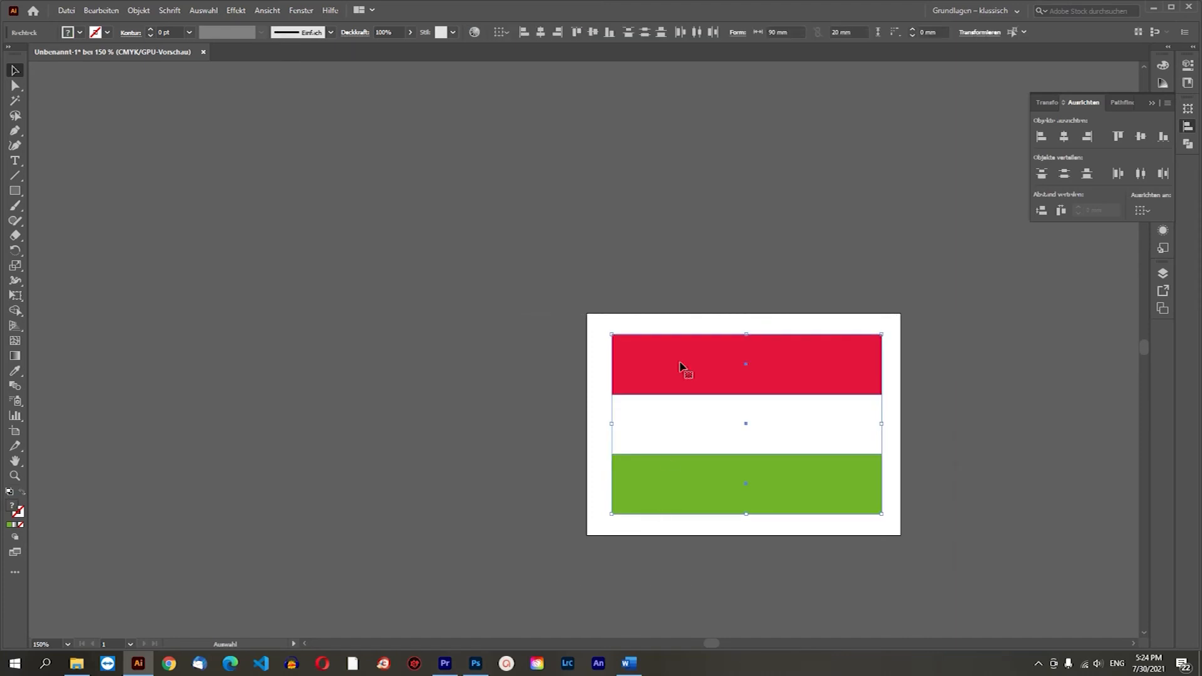
left_click(970, 304)
left_click_drag(977, 309, 550, 583)
left_click(1067, 396)
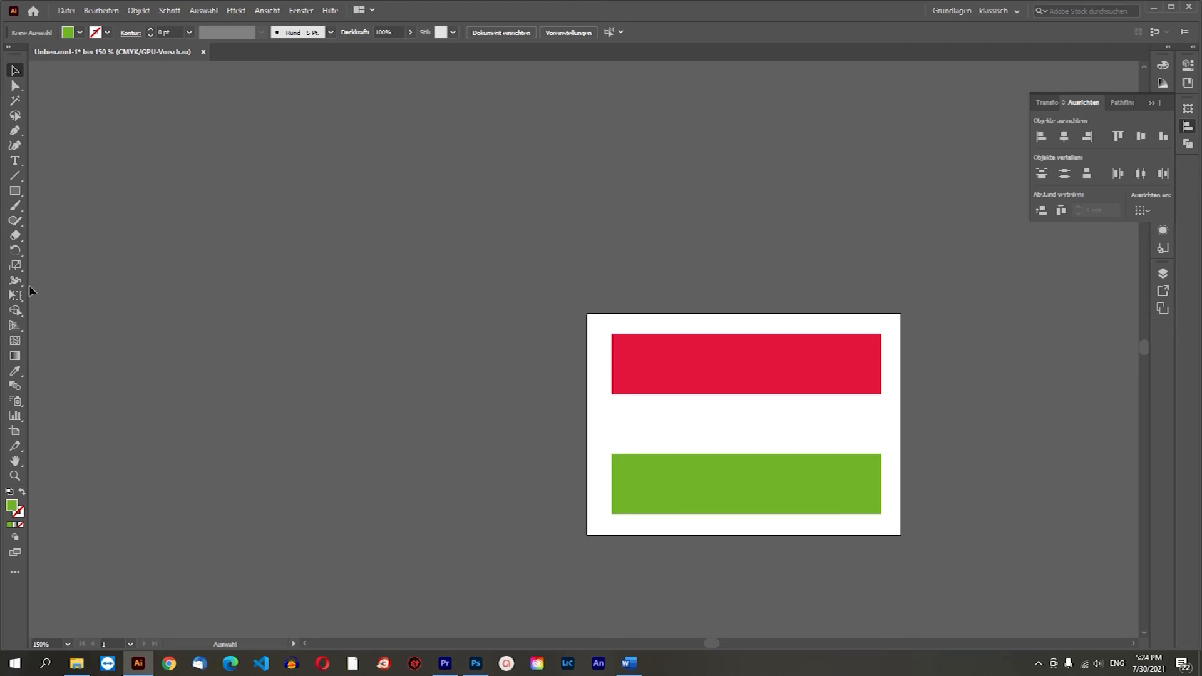
left_click(17, 194)
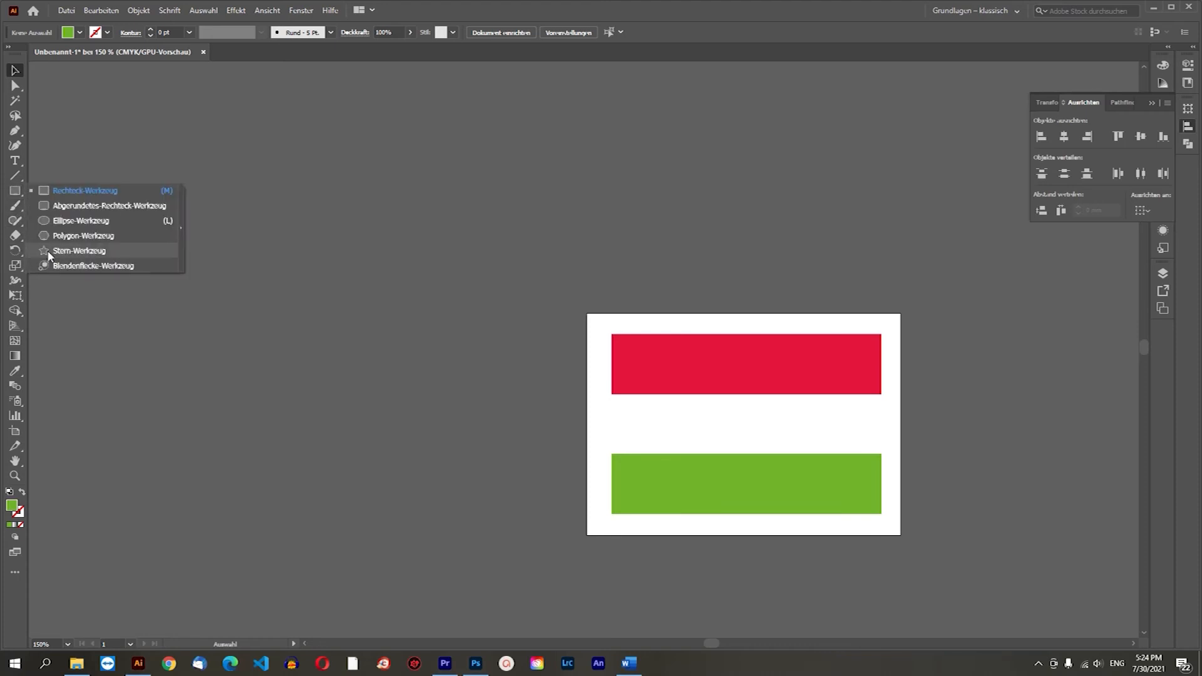
left_click(79, 250)
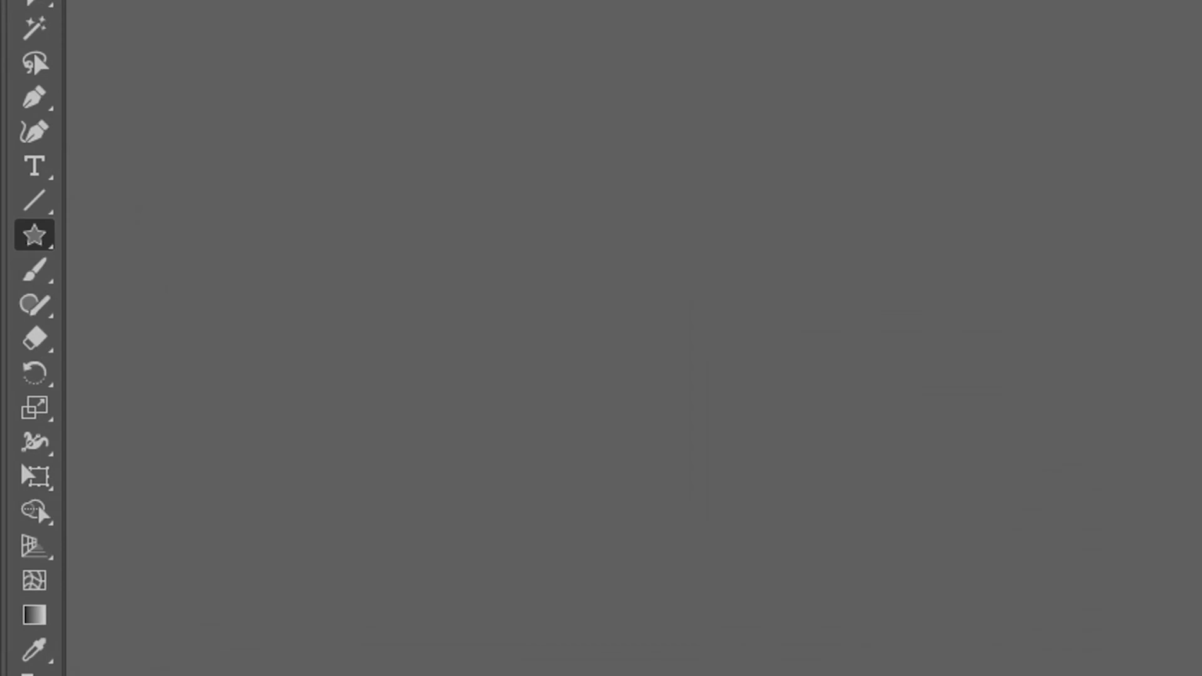
left_click(40, 241)
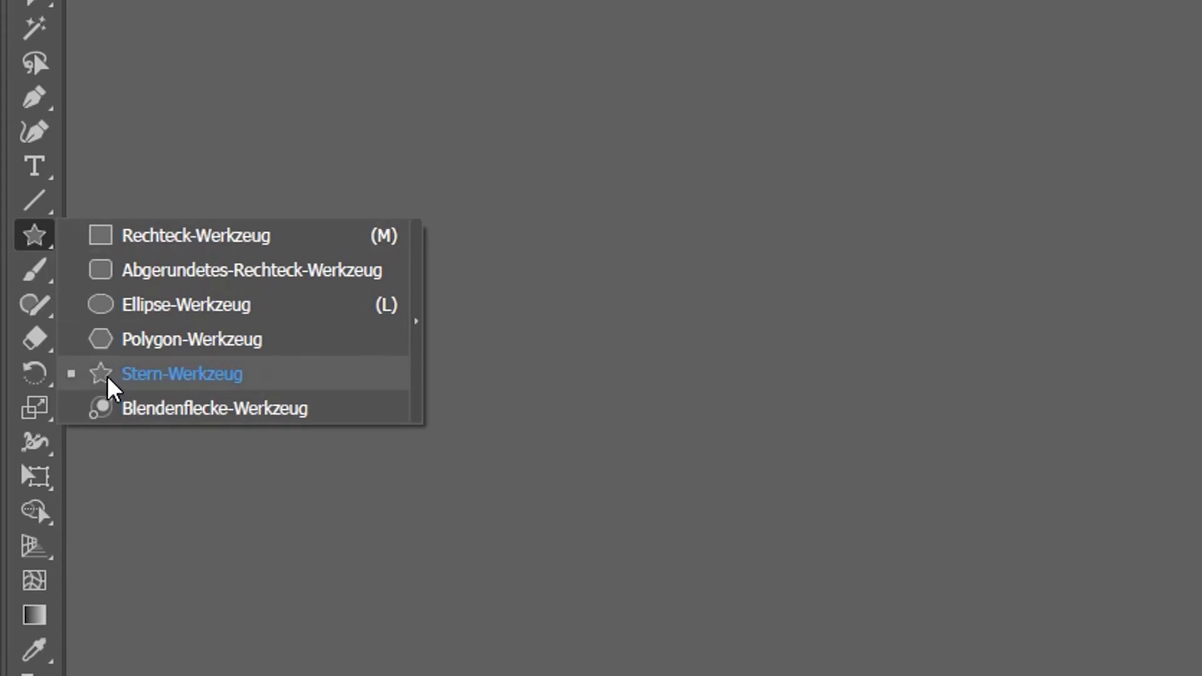
left_click(107, 377)
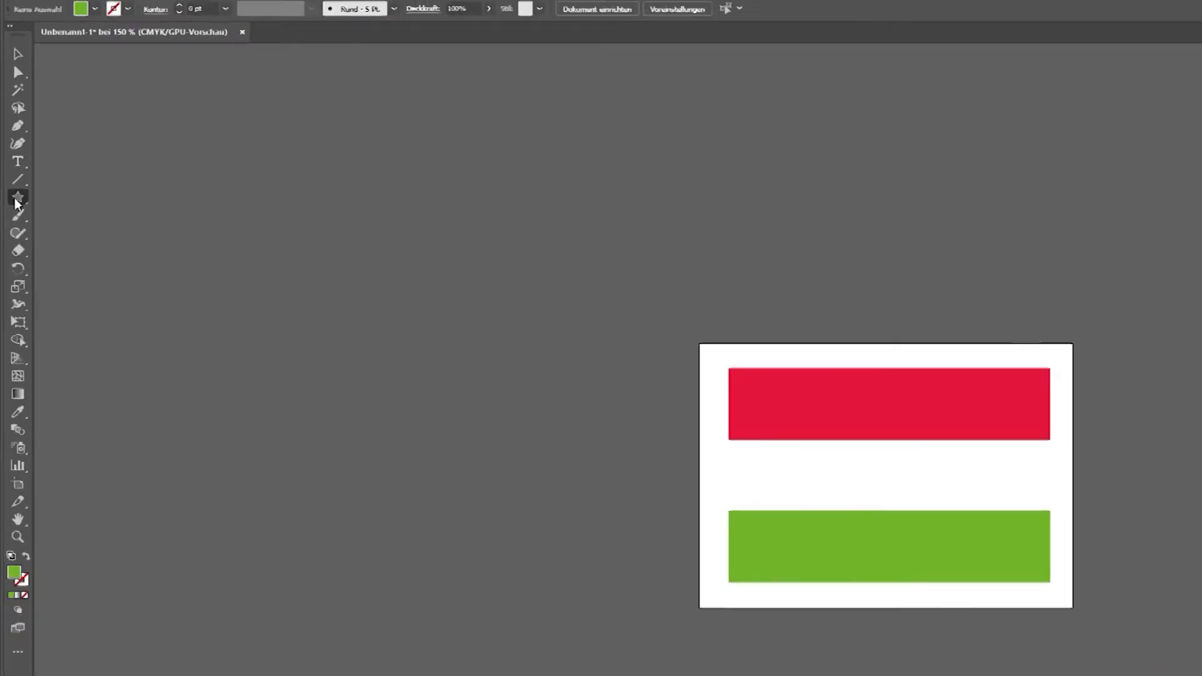
left_click(17, 198)
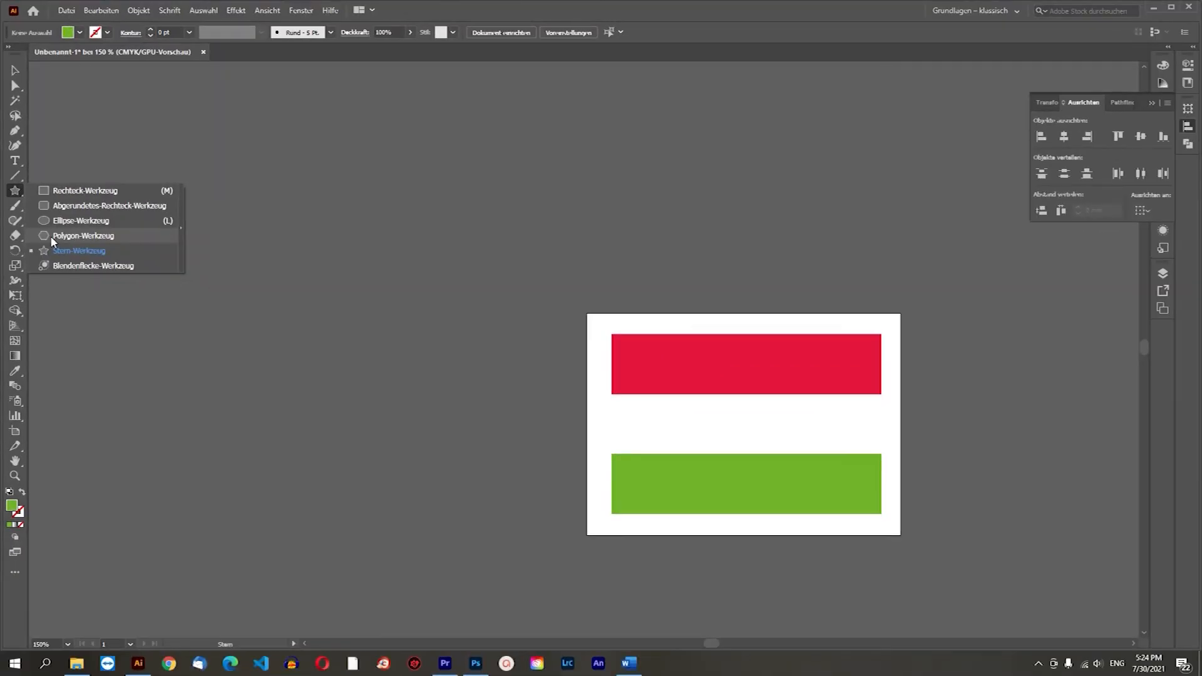
left_click(50, 235)
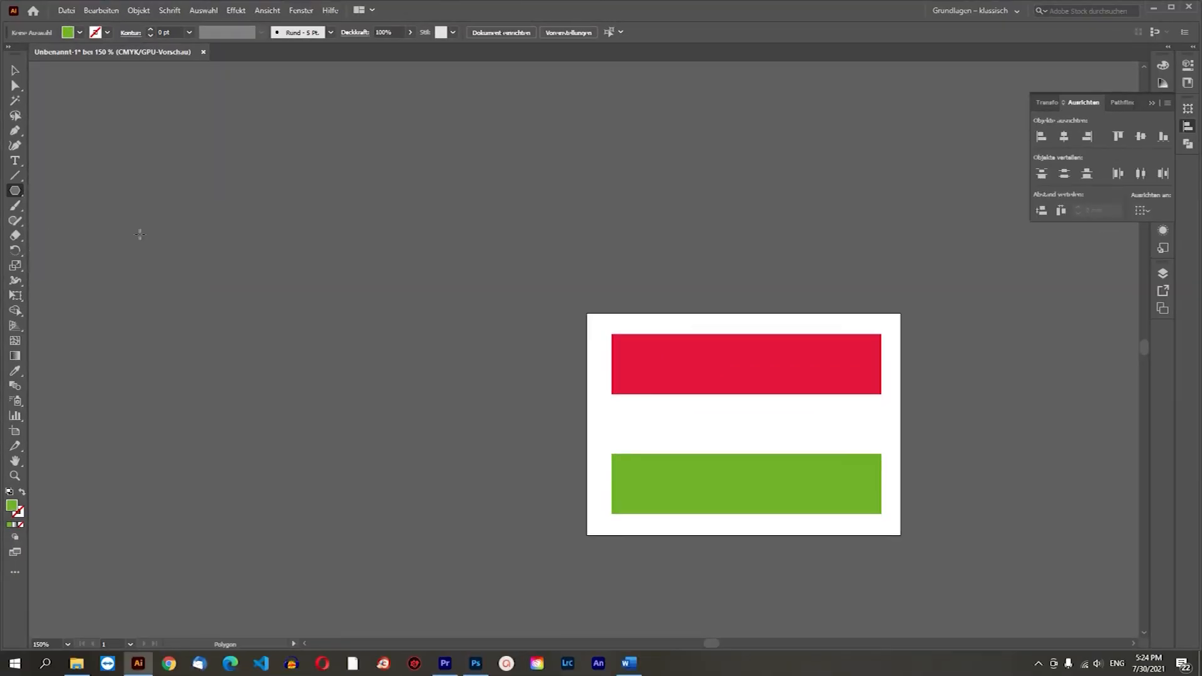
left_click(448, 257)
left_click(630, 357)
Create a 21-pointed star beside the artboard with radii of 8.819 mm and 17.639 mm
left_click(15, 190)
left_click(51, 250)
left_click(480, 277)
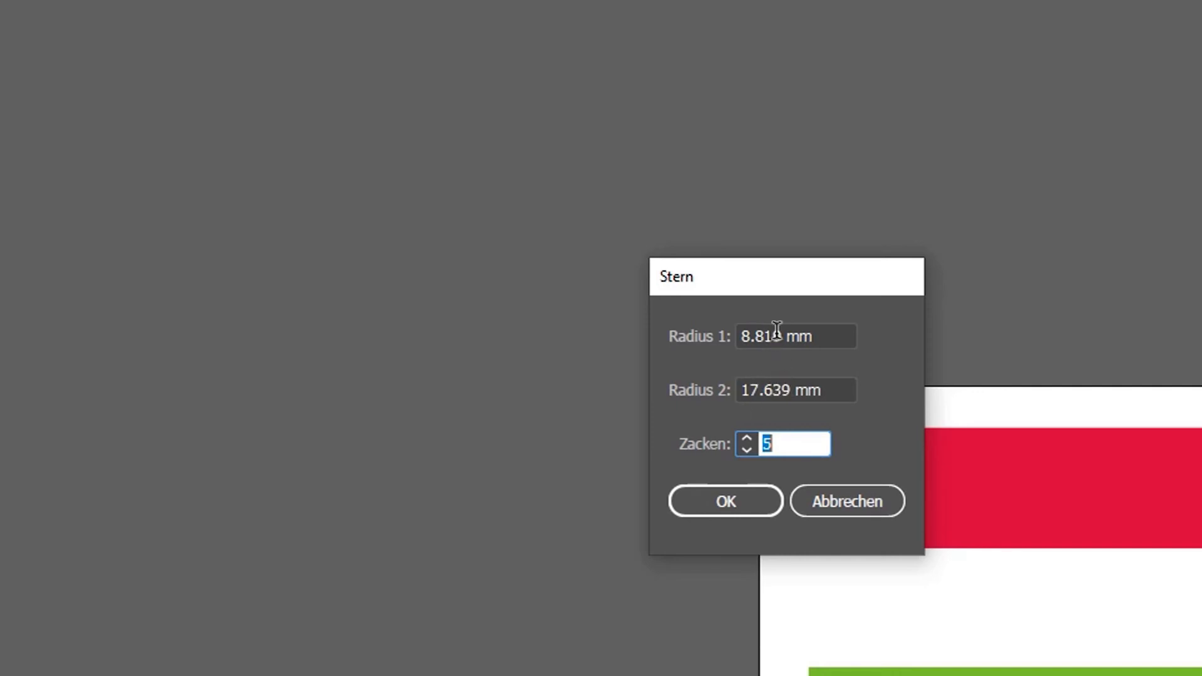
left_click_drag(783, 332, 751, 337)
left_click(797, 391)
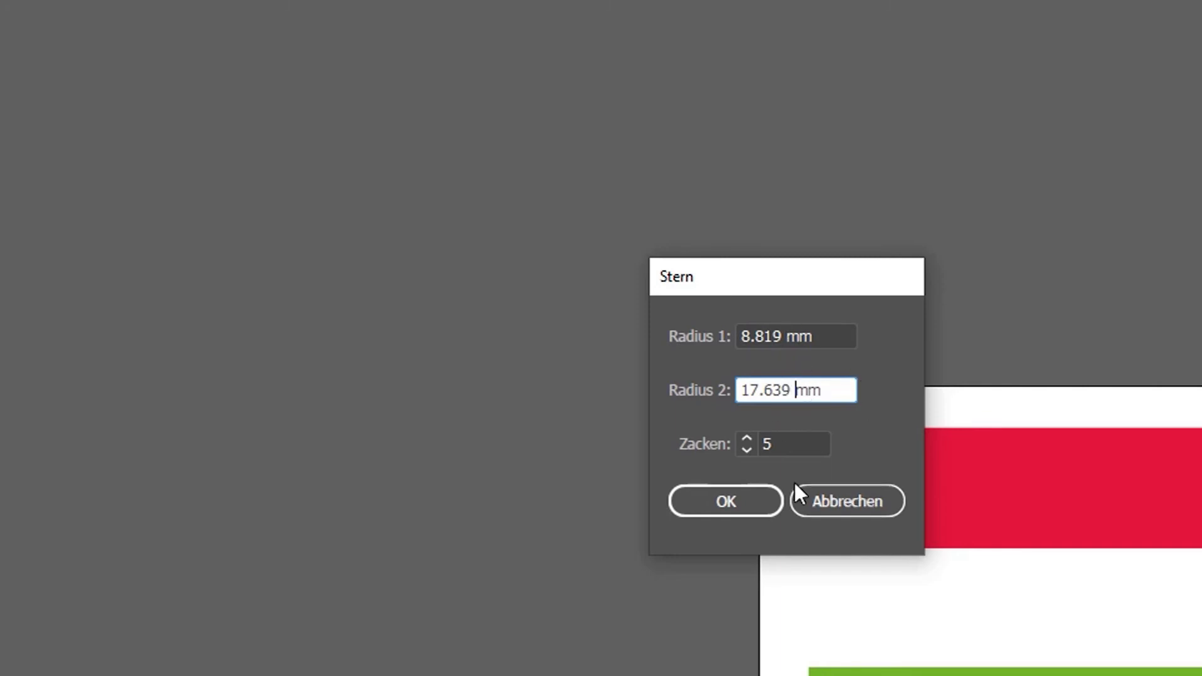
double_click(786, 440)
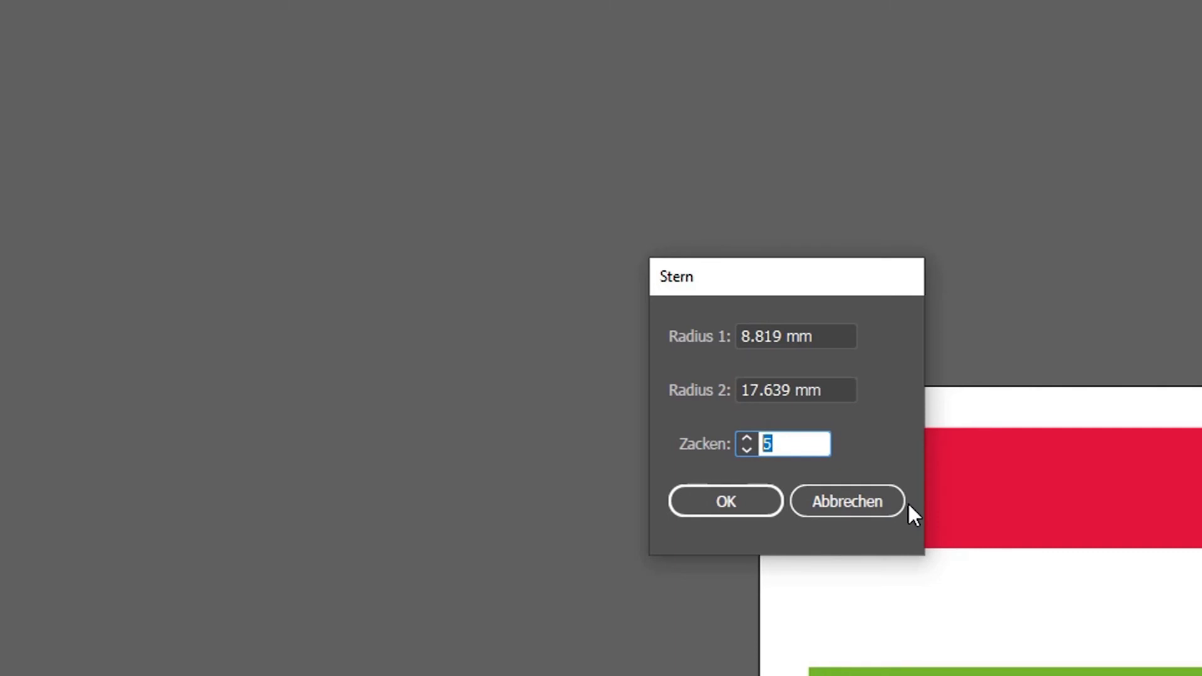
type("21")
key("Return")
Fill the 21-pointed star with bright yellow
key("v")
double_click(1, 187)
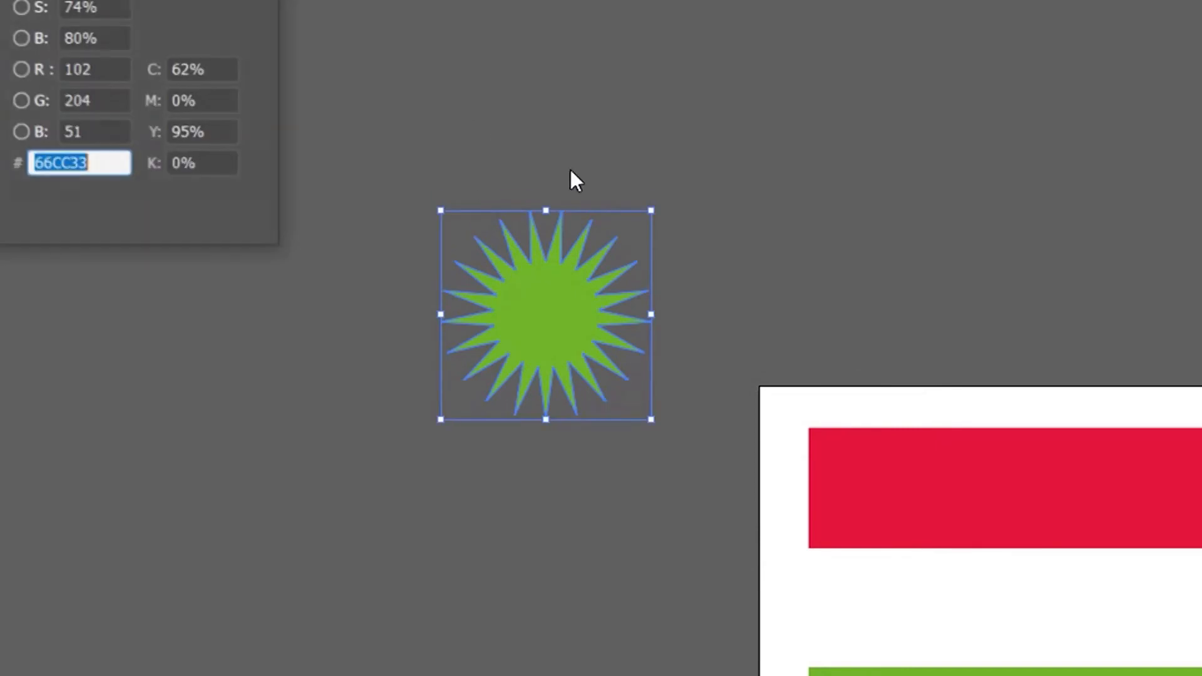
left_click(1, 118)
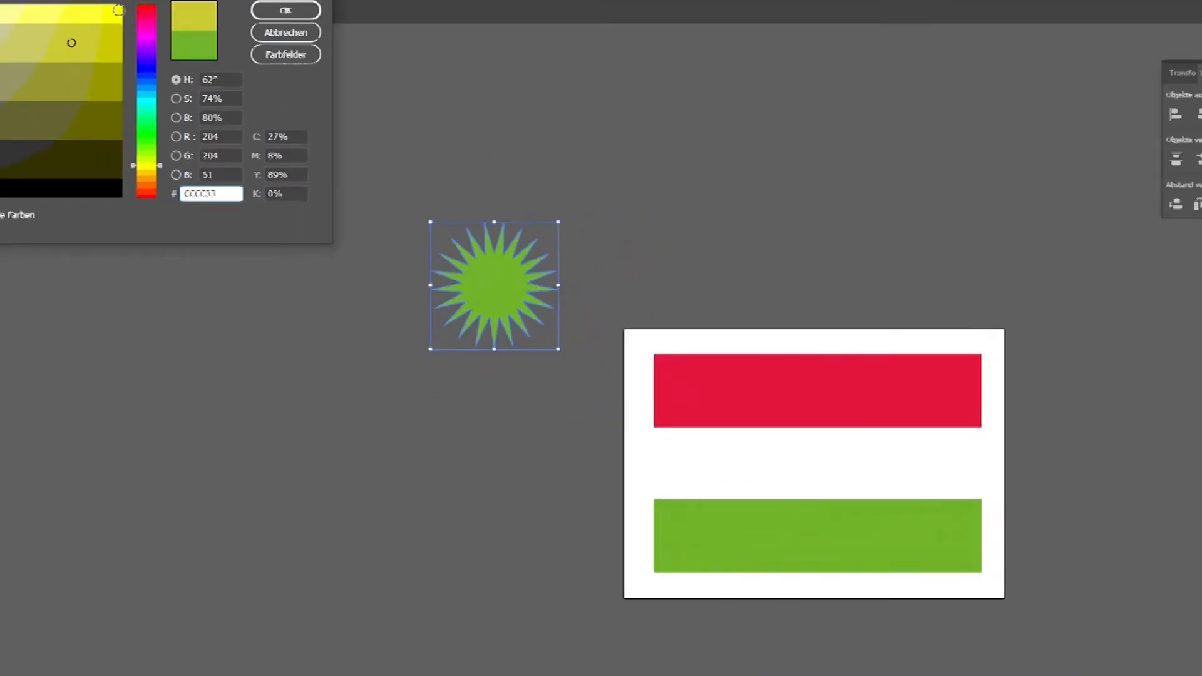
left_click(169, 52)
left_click(307, 51)
Move the yellow star onto the middle of the flag, at about X 37 mm, Y 50 mm, and deselect it
left_click_drag(484, 270, 747, 413)
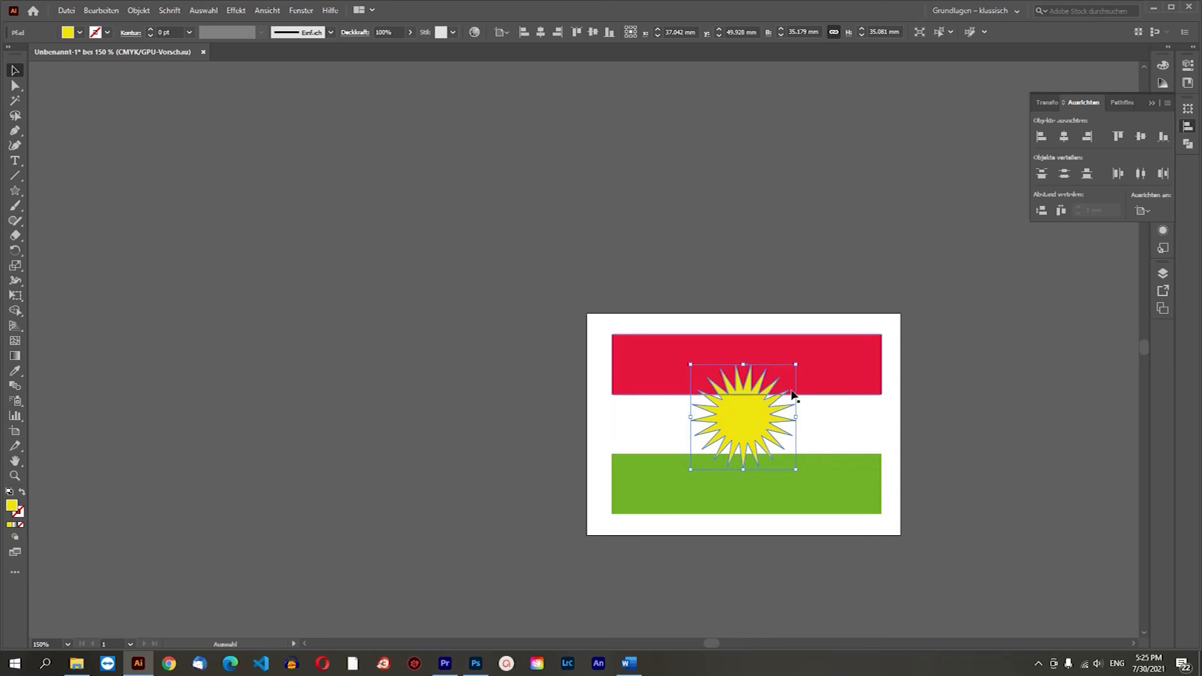
left_click(956, 340)
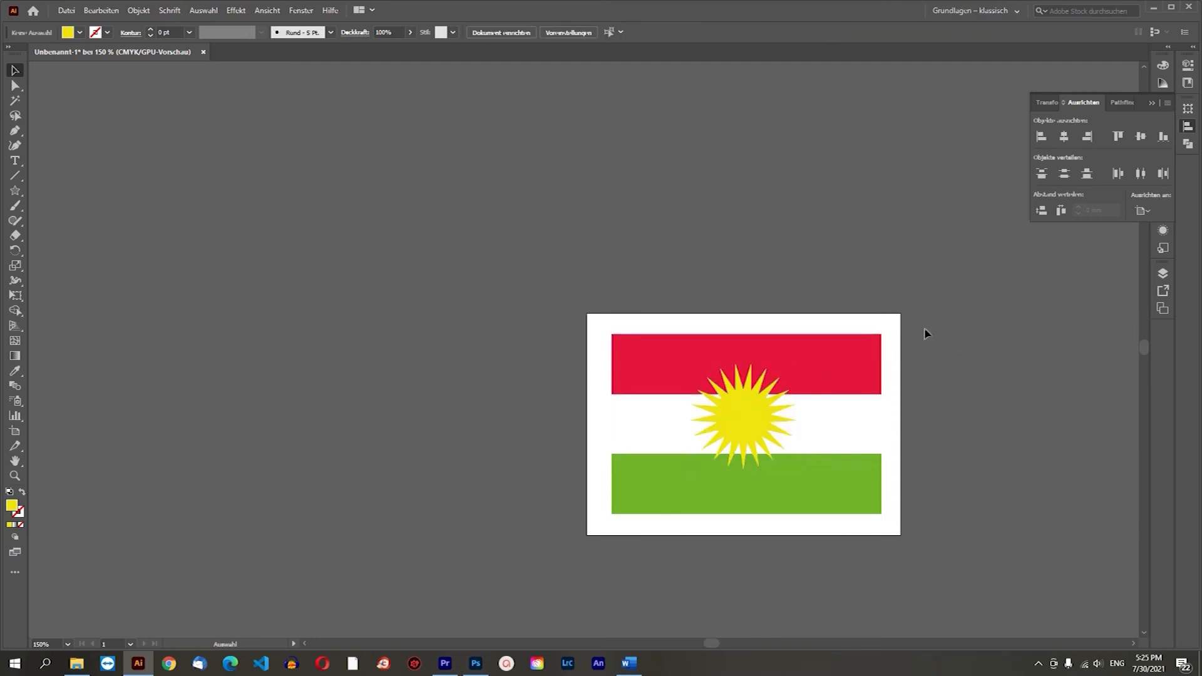
left_click_drag(825, 560, 757, 560)
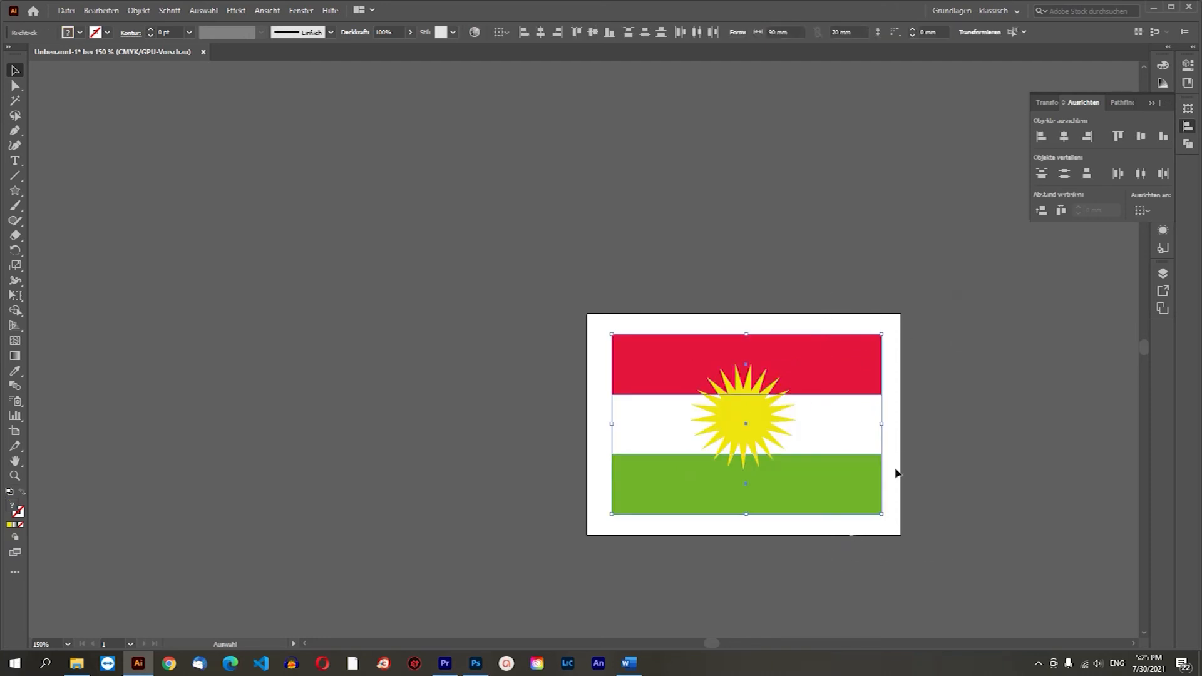
left_click(899, 305)
Enlarge the yellow star proportionally, setting its height to 40 mm
left_click(761, 433)
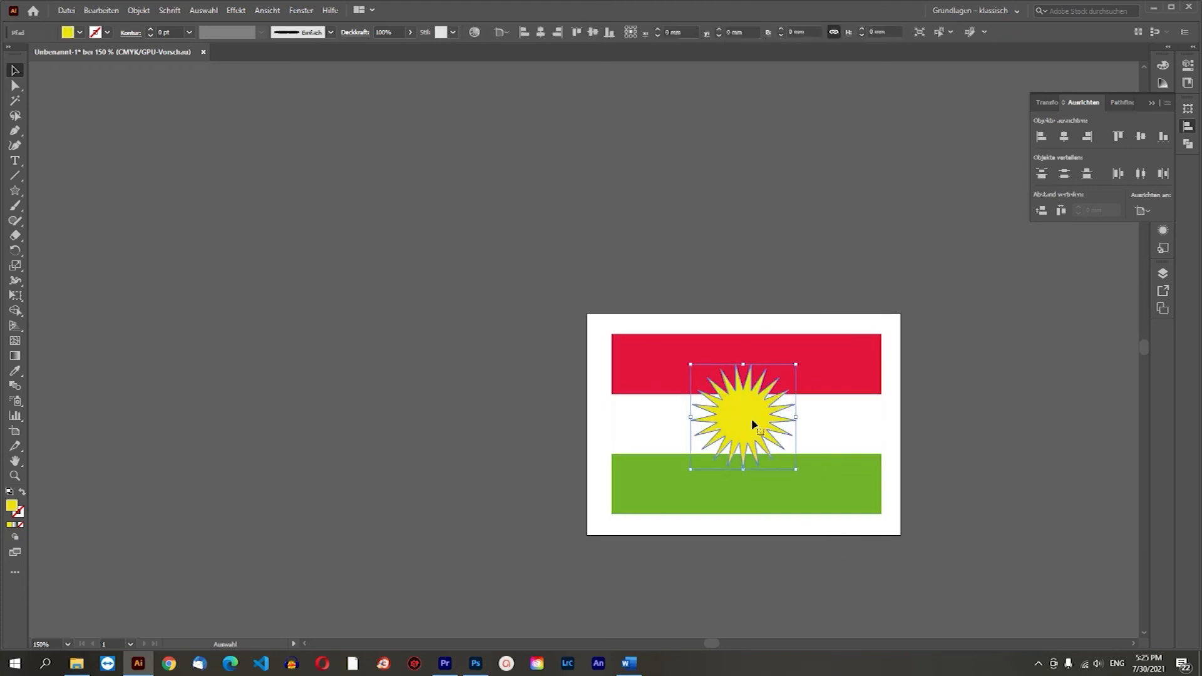
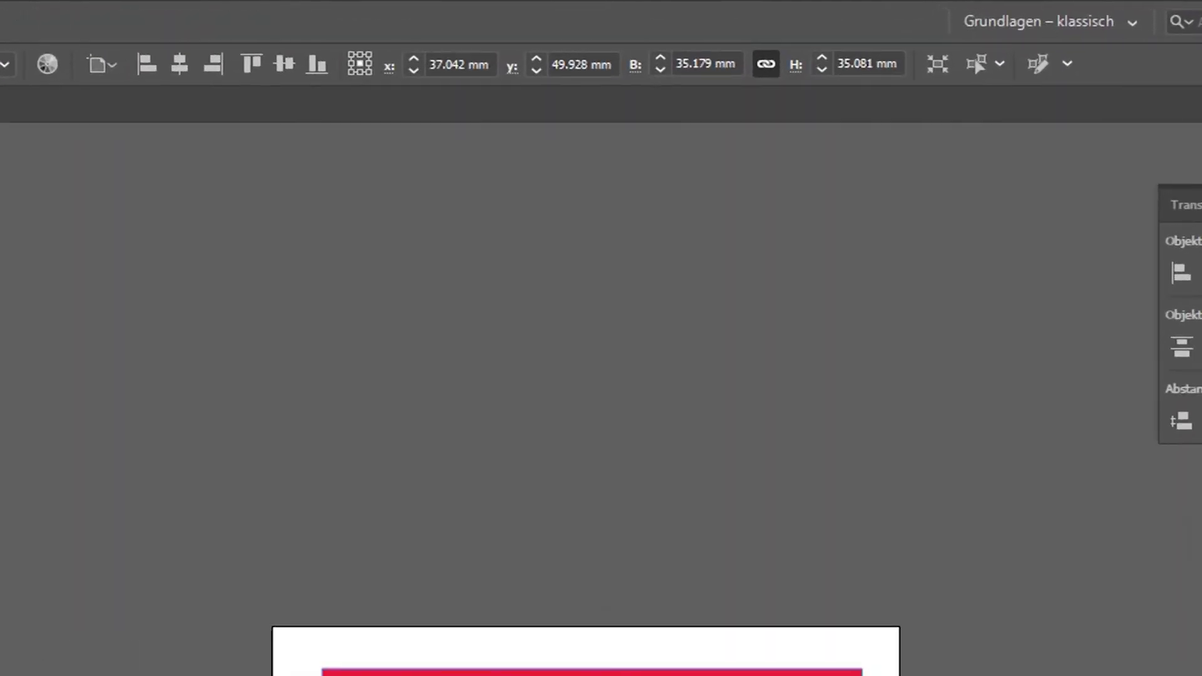
left_click_drag(735, 675, 752, 675)
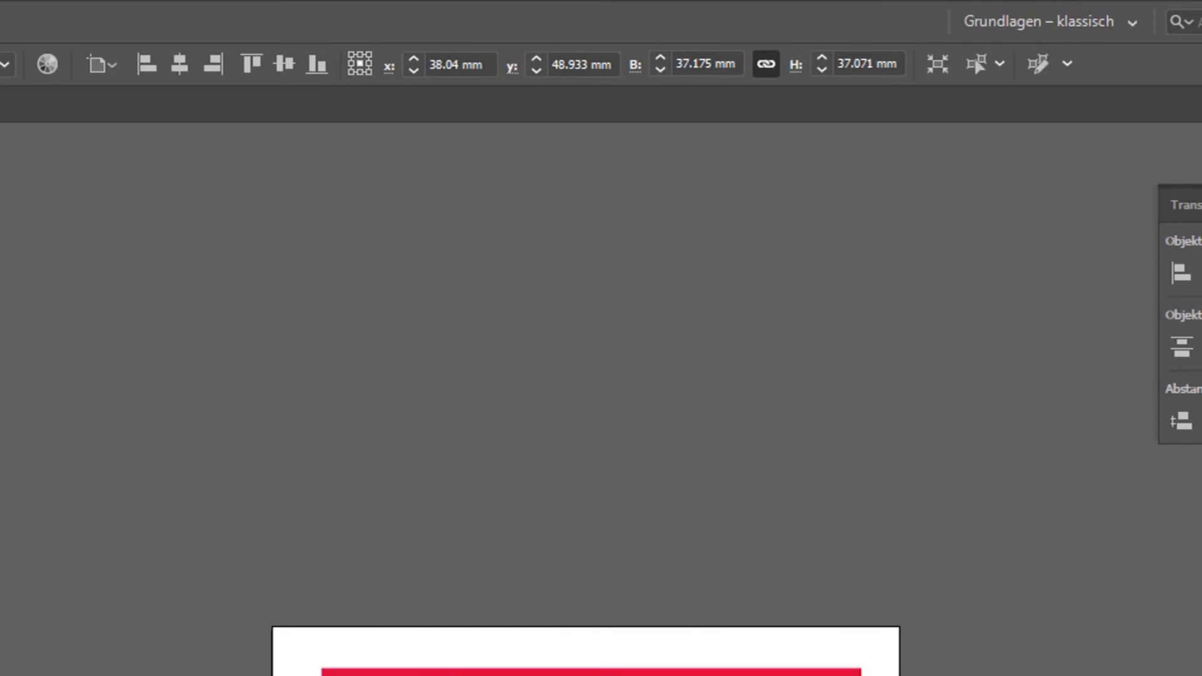
left_click_drag(752, 675, 763, 675)
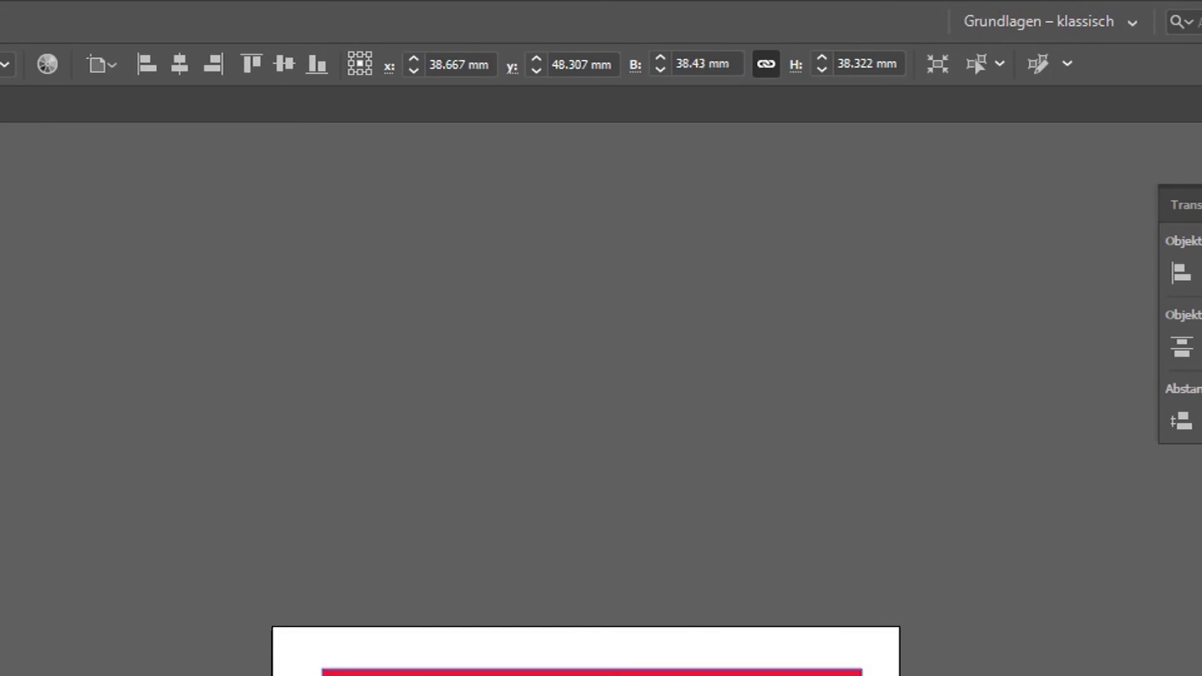
left_click(874, 63)
double_click(874, 63)
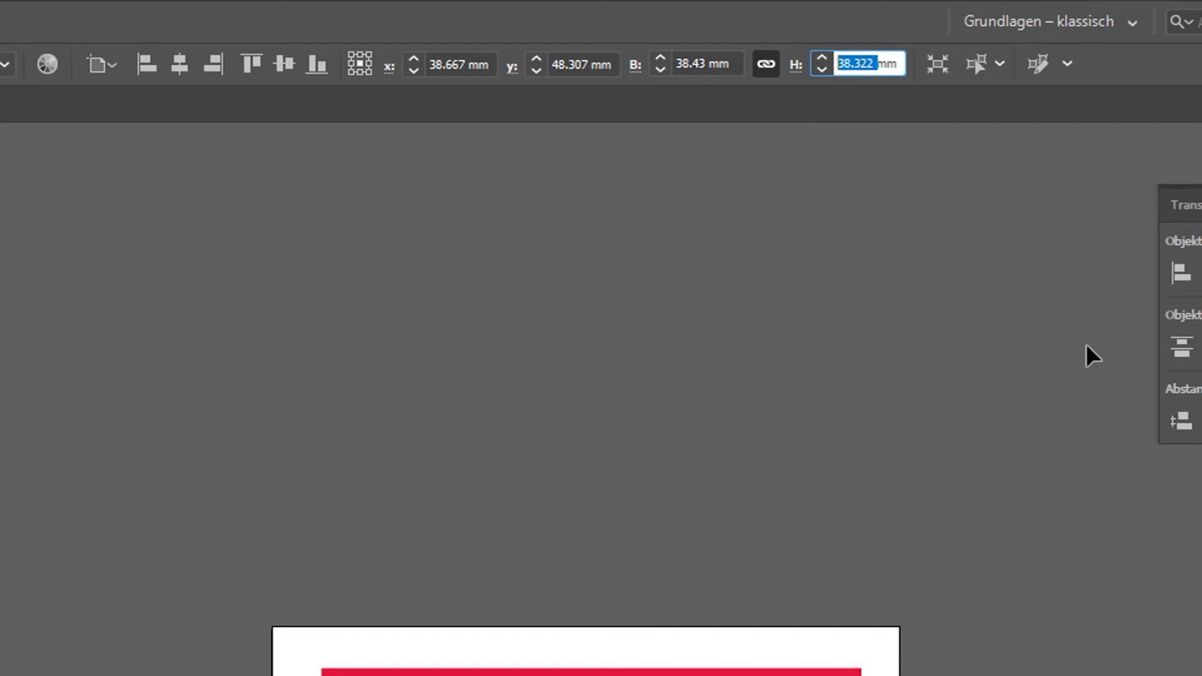
type("40")
key("Return")
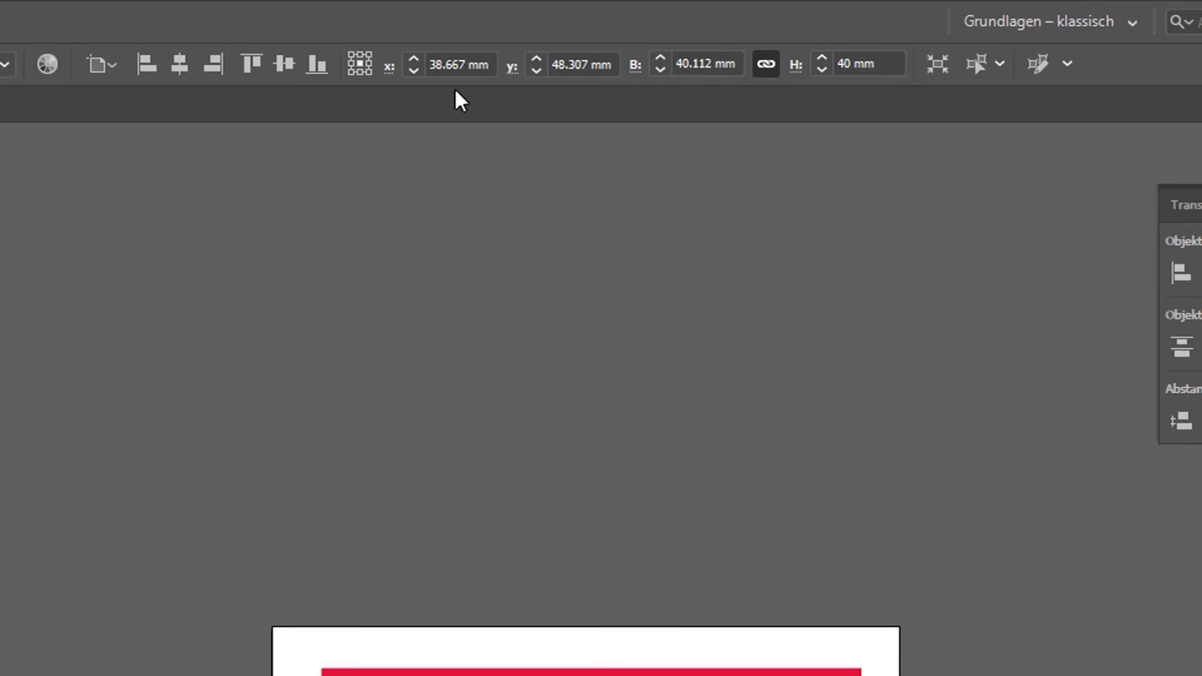
Reposition the enlarged star over the white strip at about X 37 mm, Y 56 mm and deselect it
left_click_drag(695, 549, 689, 552)
mouse_move(739, 412)
left_mouse_down()
mouse_move(748, 405)
mouse_move(742, 418)
left_mouse_up()
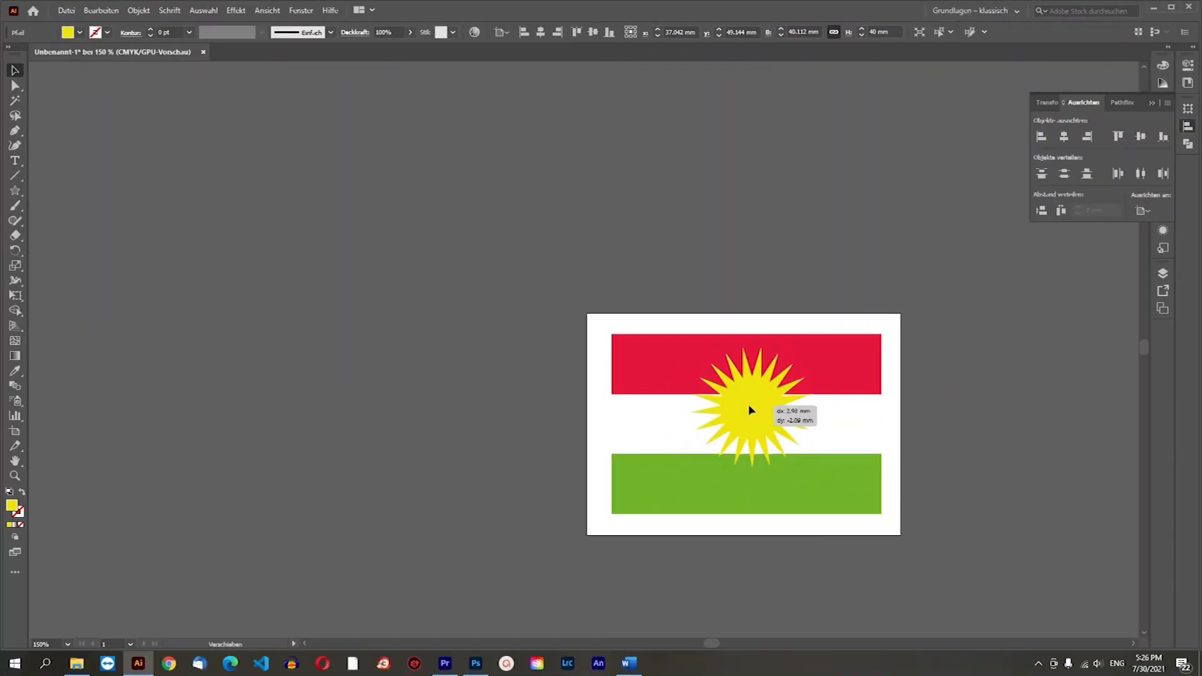
scroll(759, 445, "up", 2)
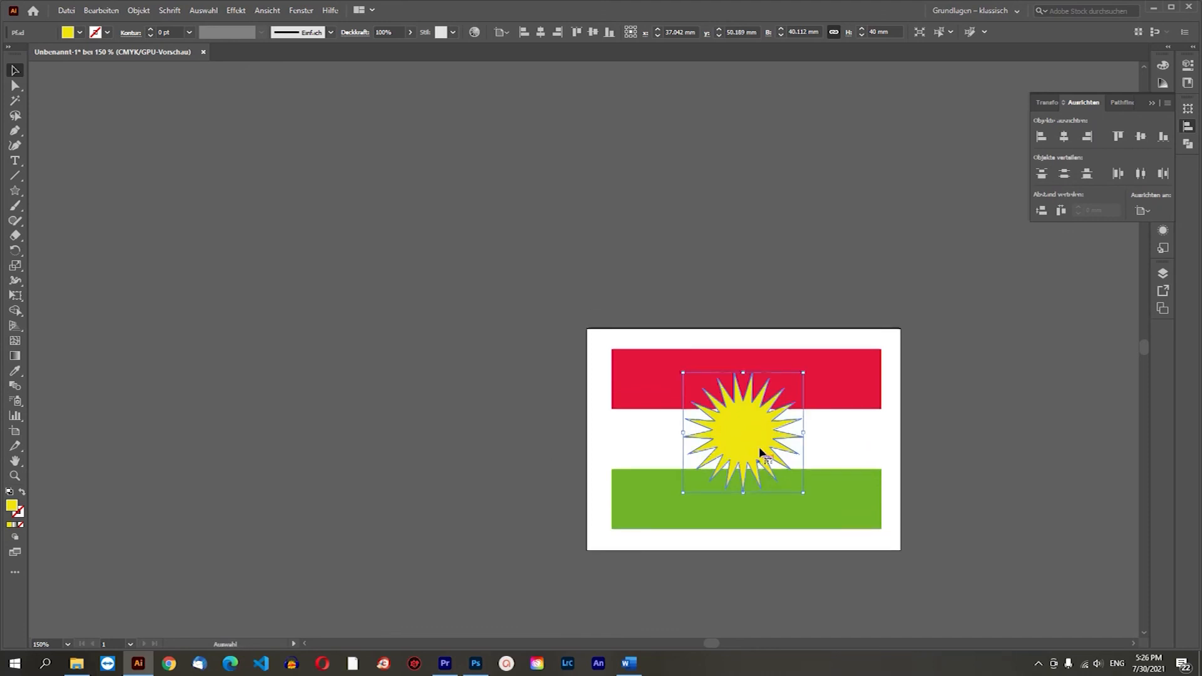
scroll(768, 513, "up", 2)
scroll(761, 508, "down", 1)
left_click_drag(751, 356, 741, 381)
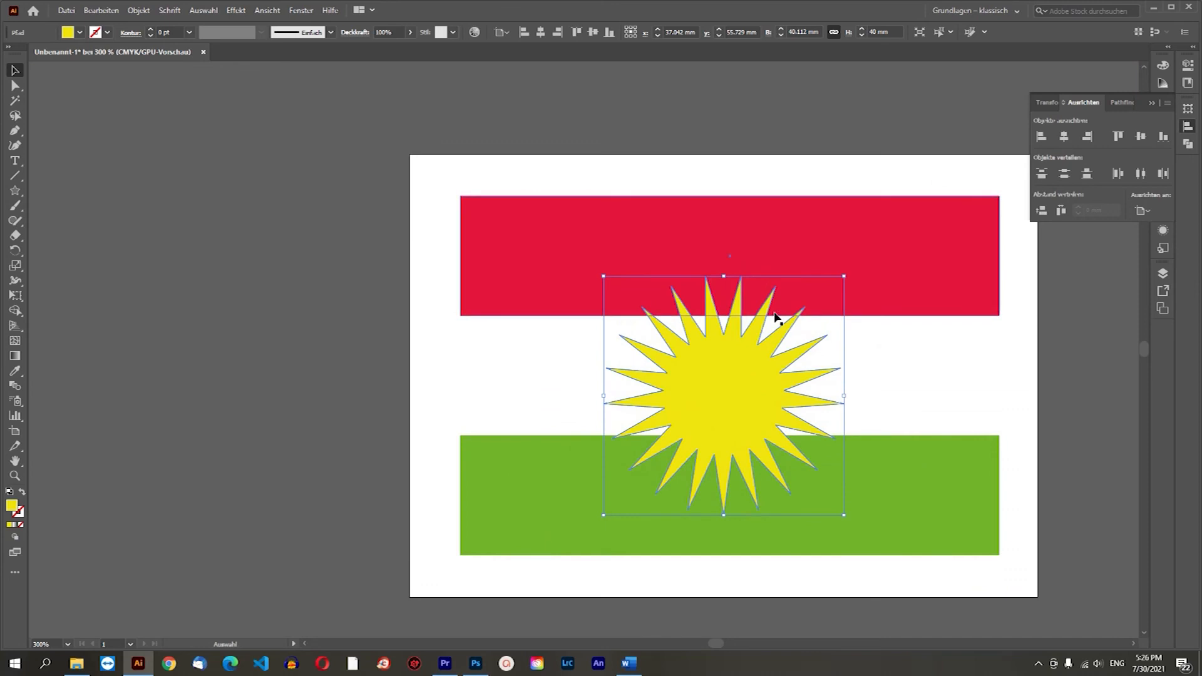
scroll(775, 313, "down", 1)
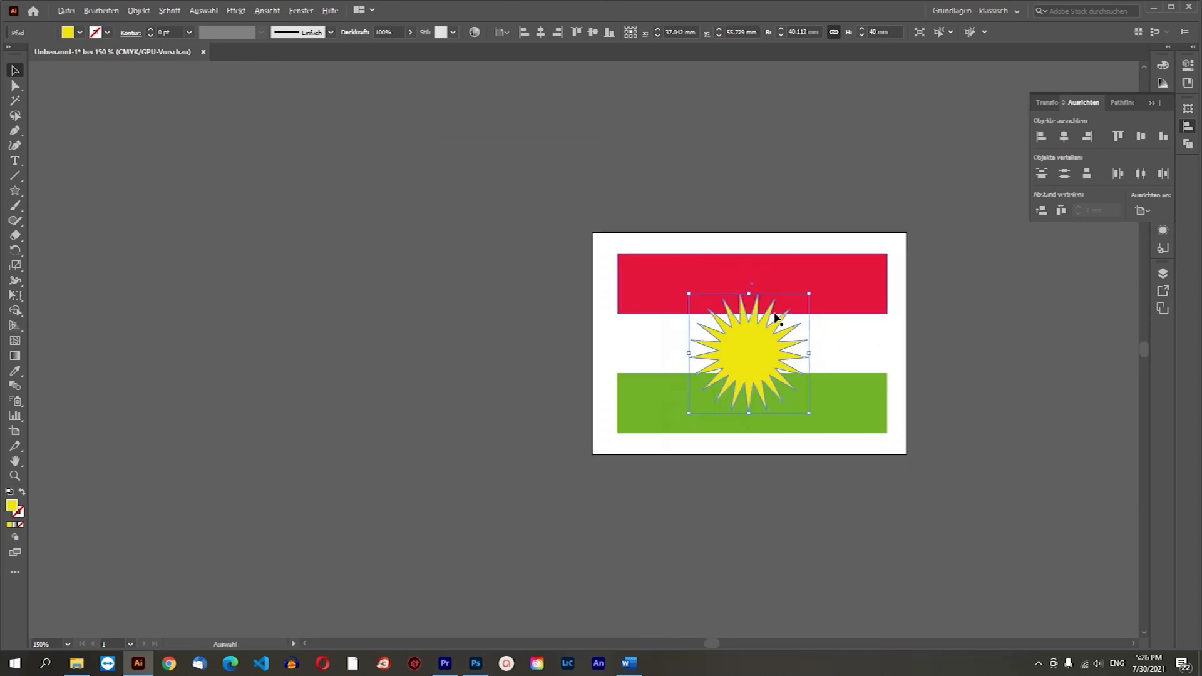
left_click(869, 291)
left_click(987, 365)
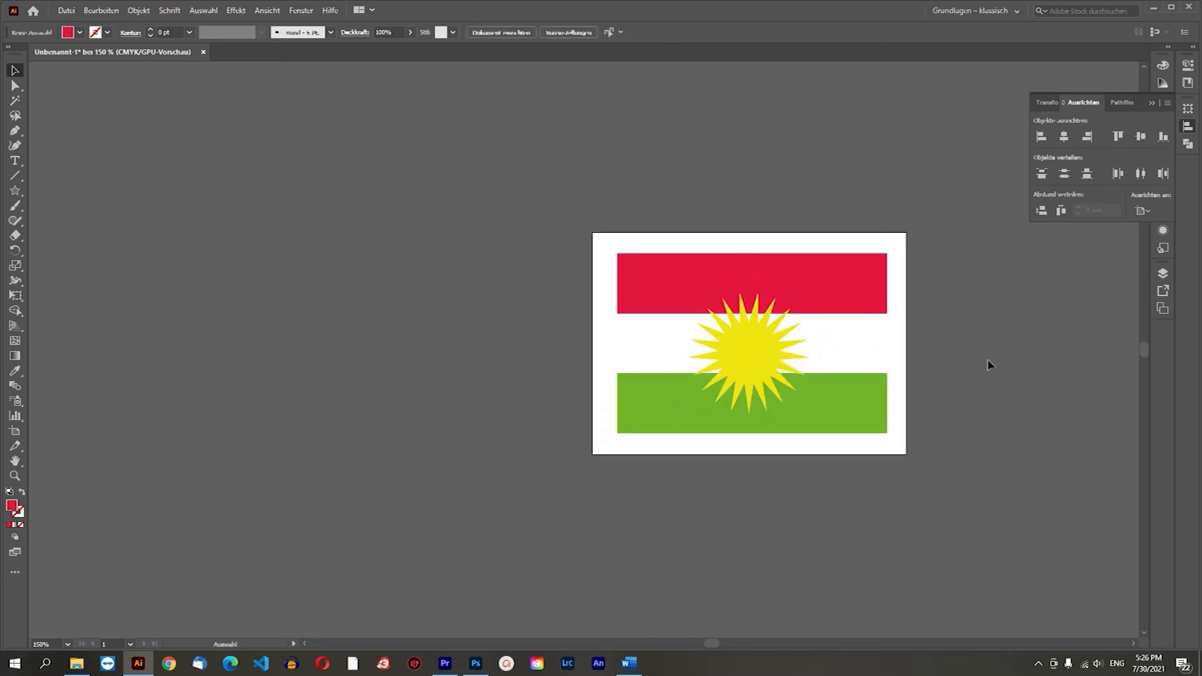
left_click(742, 361)
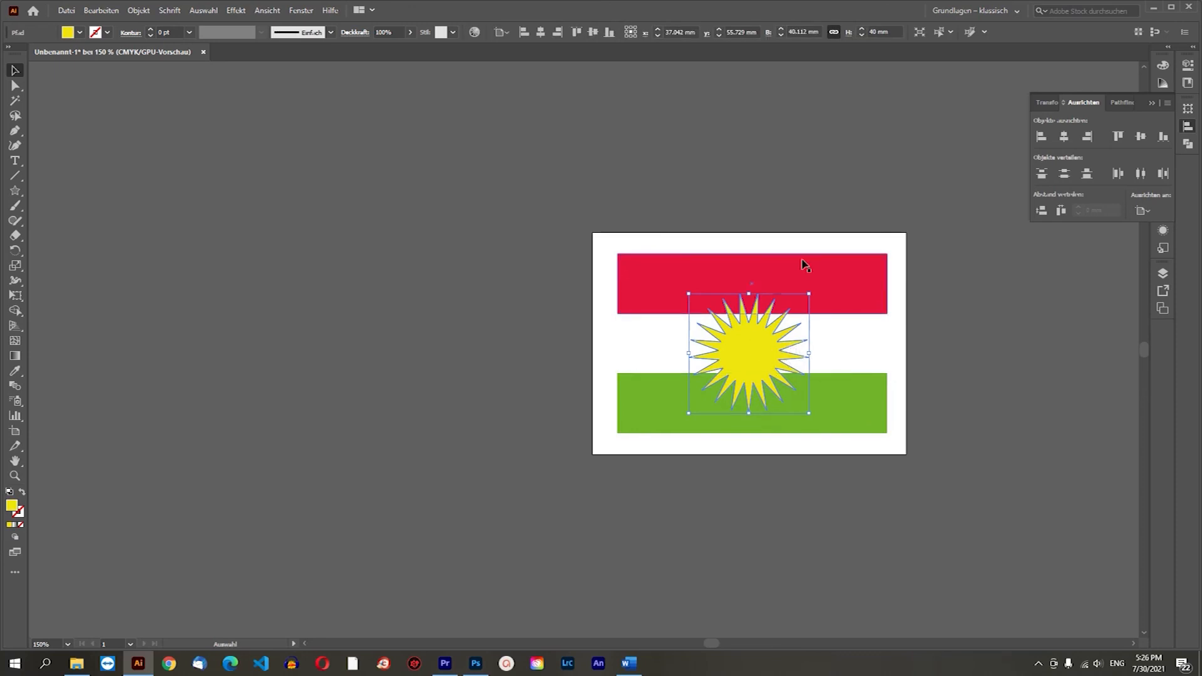
left_click(971, 263)
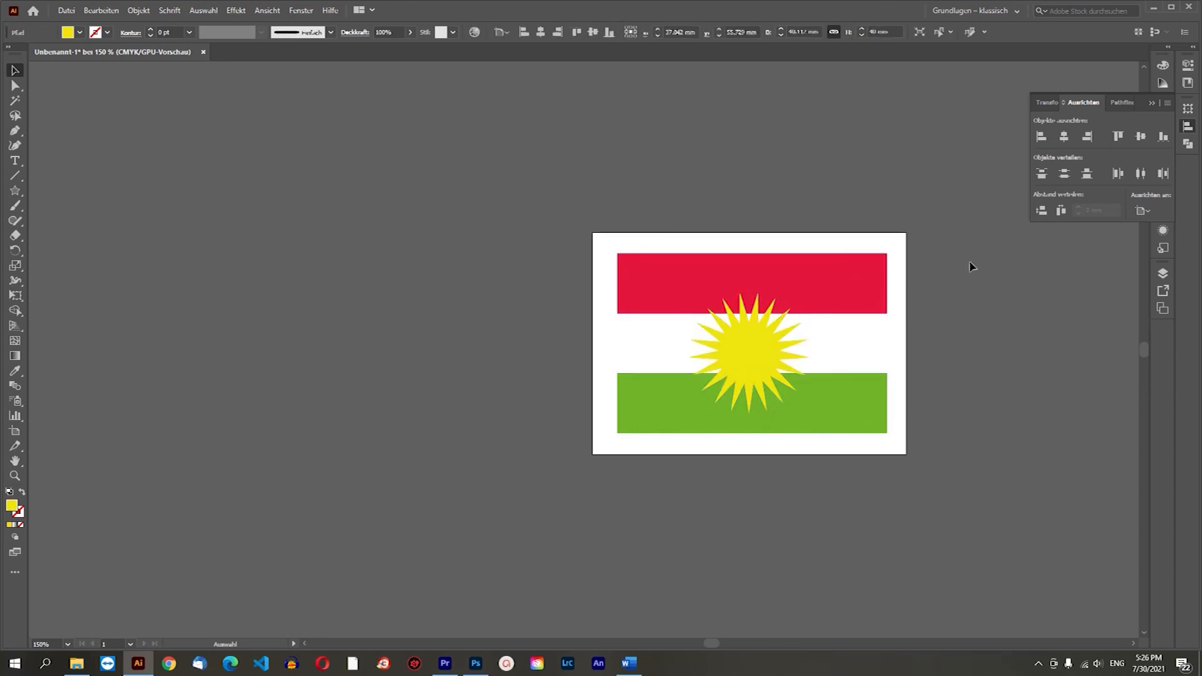
Group the red, white and green strips without the star
left_click_drag(840, 462, 840, 463)
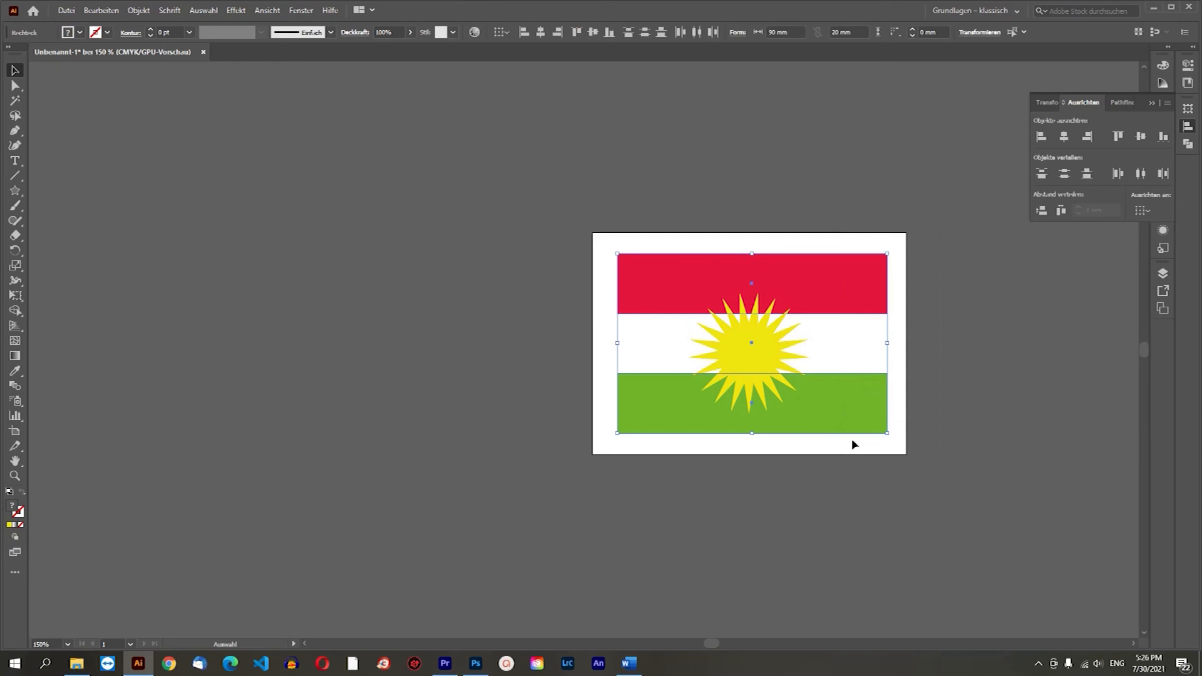
right_click(845, 273)
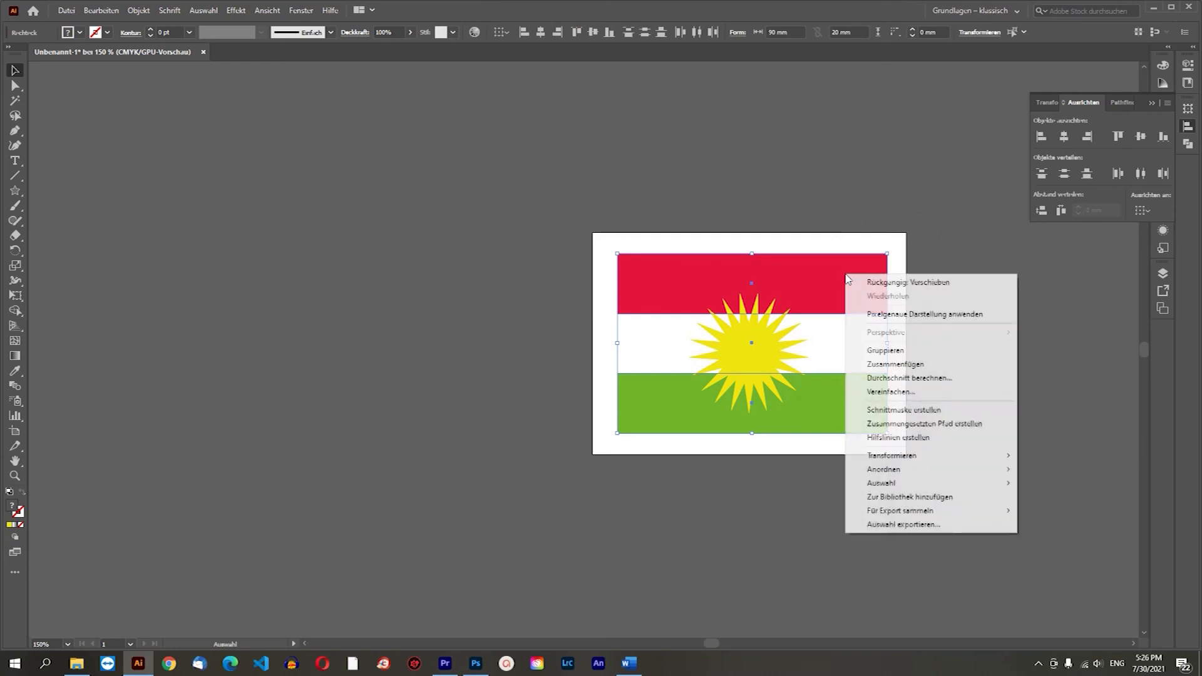
left_click(885, 350)
left_click(898, 351)
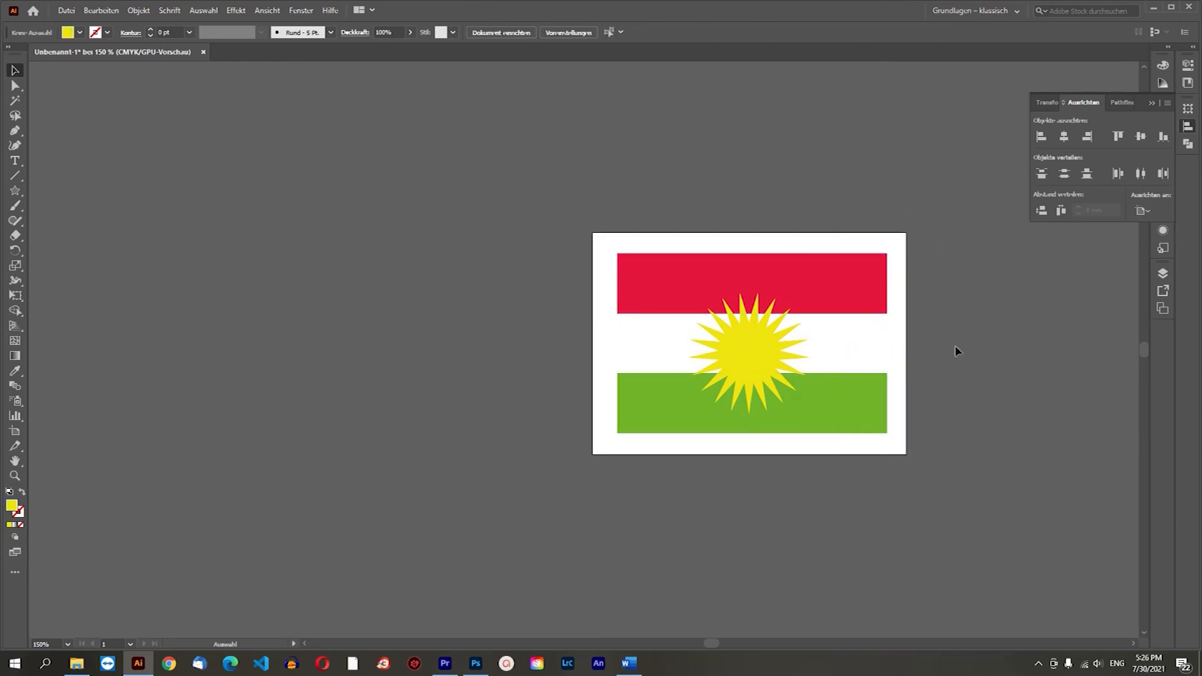
Move the star onto the exact centre of the grouped strips, at about X 38 mm, Y 52 mm, and deselect it
left_click(756, 350)
mouse_move(756, 351)
left_mouse_down()
mouse_move(769, 346)
mouse_move(759, 341)
left_mouse_up()
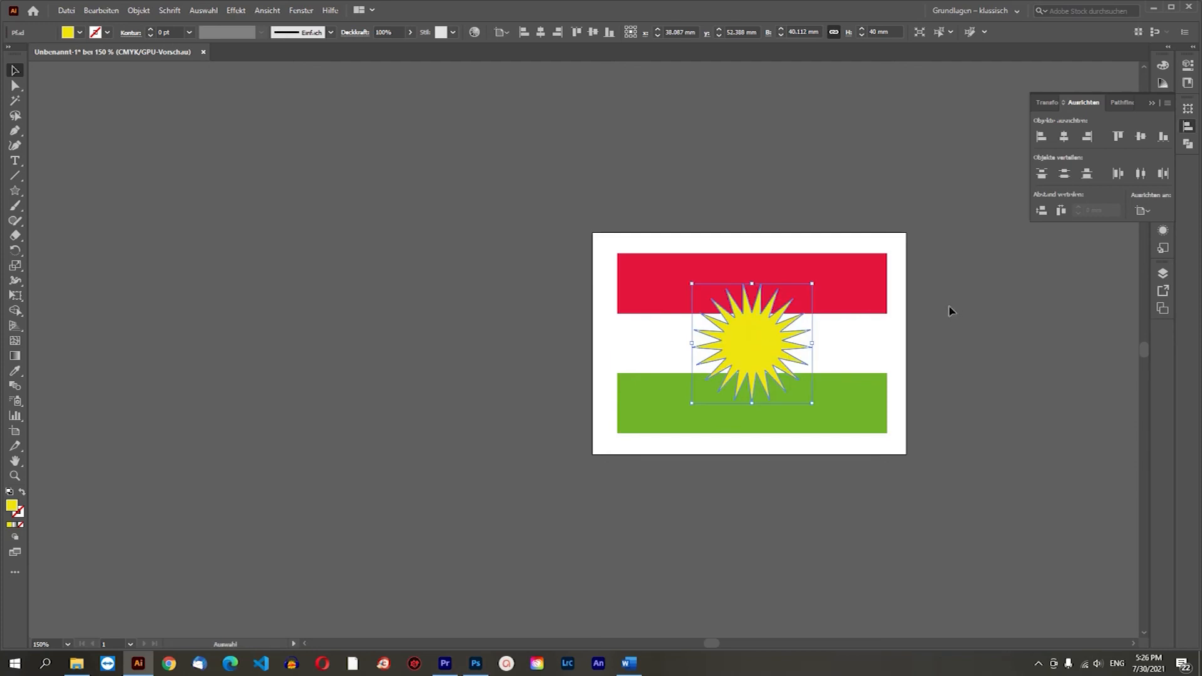
left_click(982, 299)
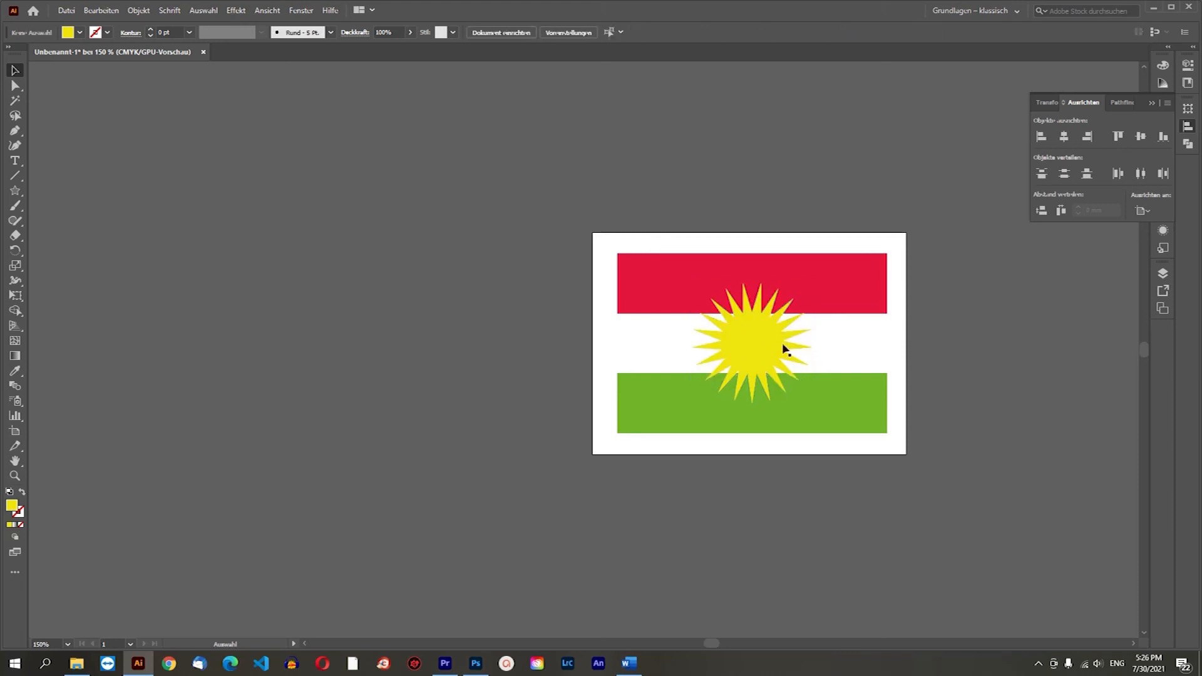
Check the star's alignment with the grouped strips, selecting the star alone and then the star and strips together
left_click(770, 347)
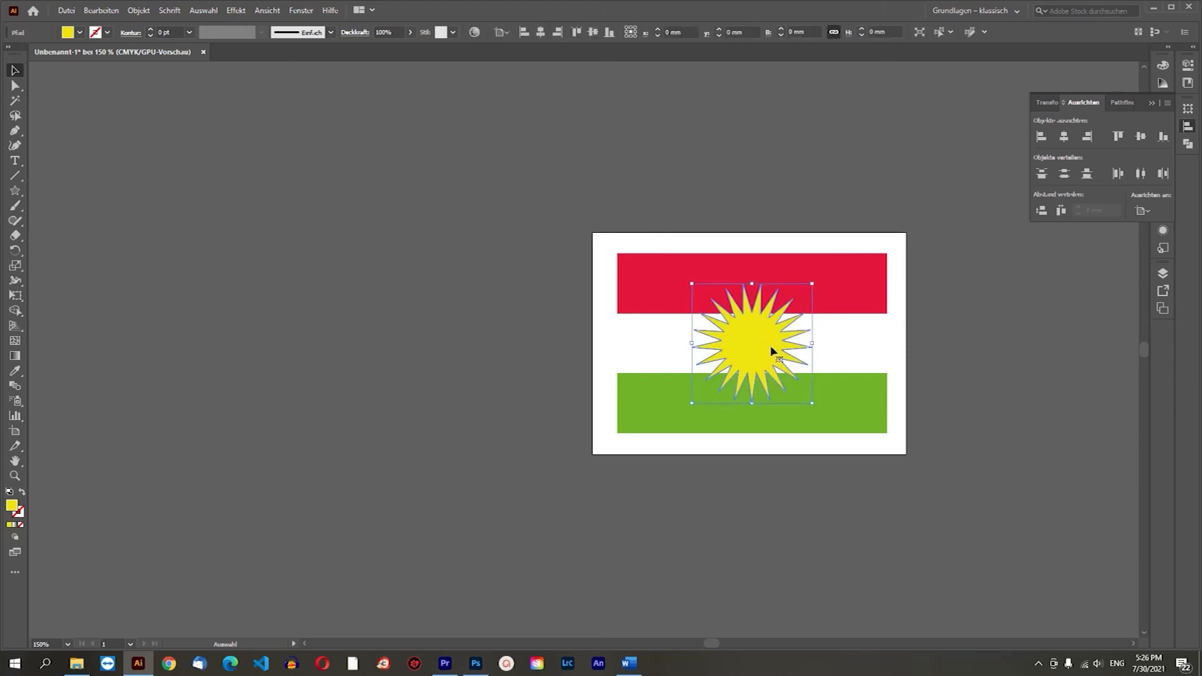
left_click(967, 297)
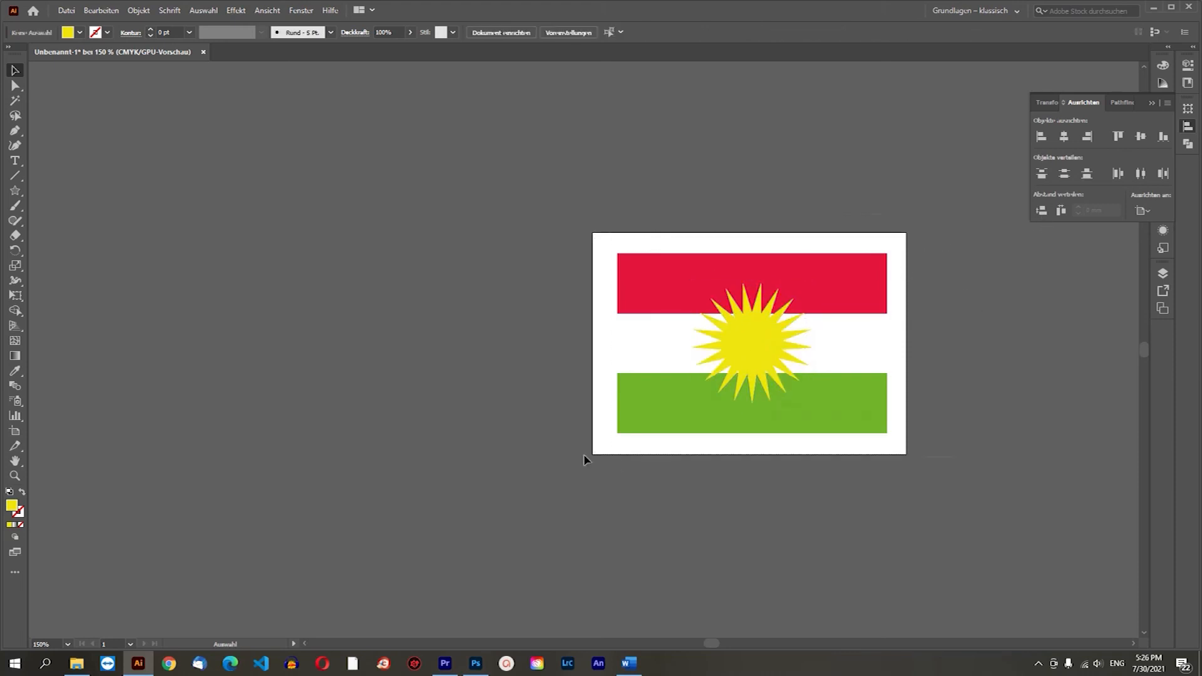
left_click_drag(590, 442, 888, 395)
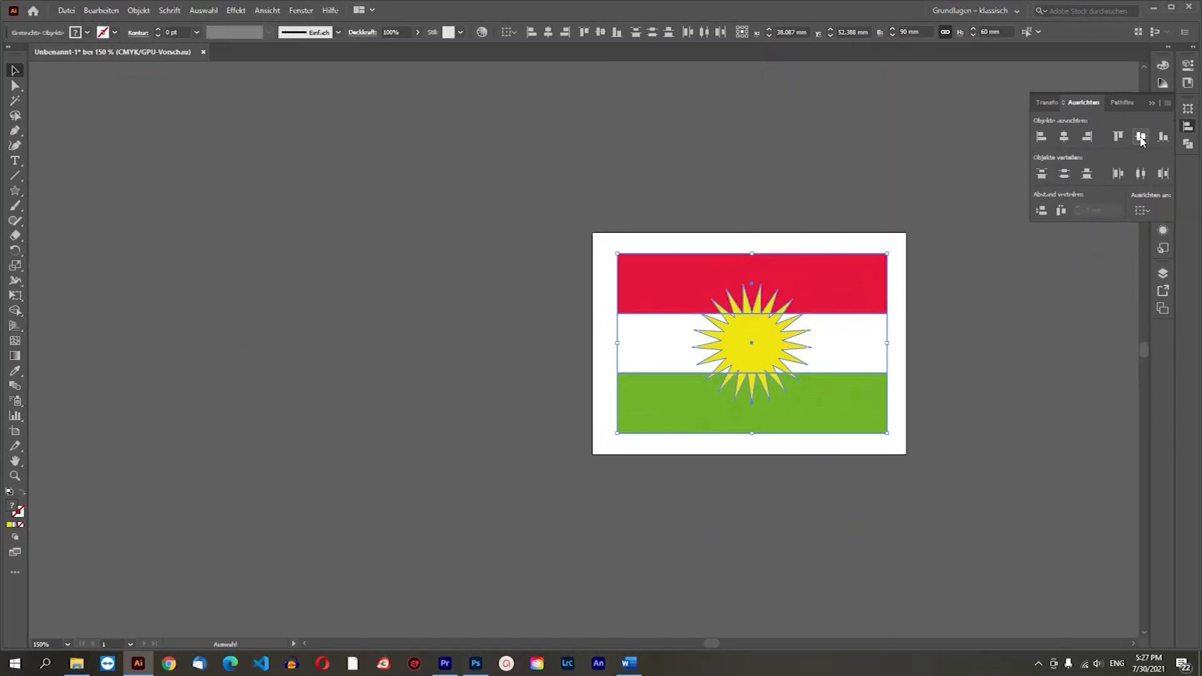
left_click(969, 365)
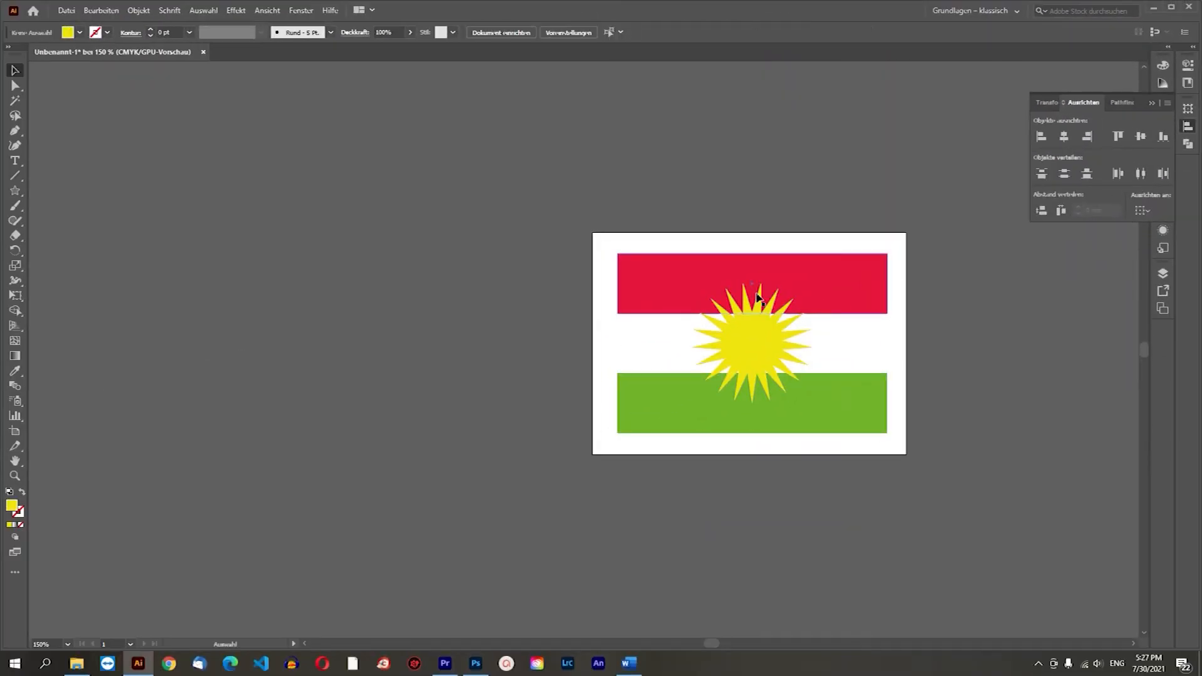
left_click(754, 348)
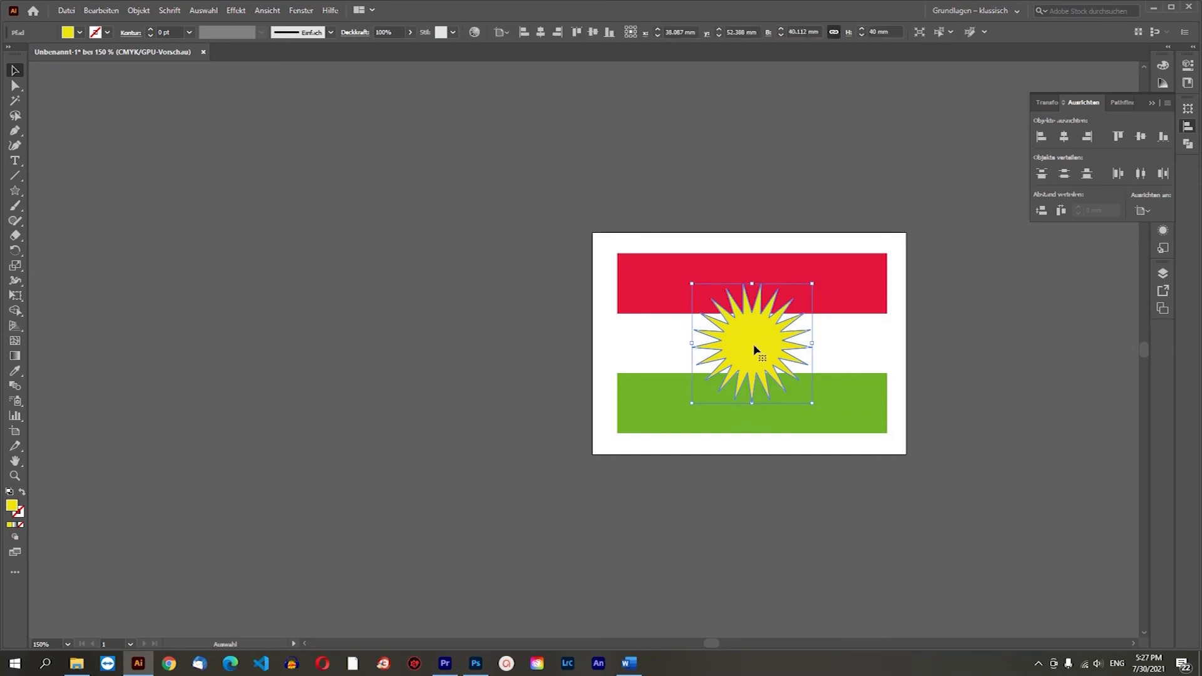
left_click(991, 331)
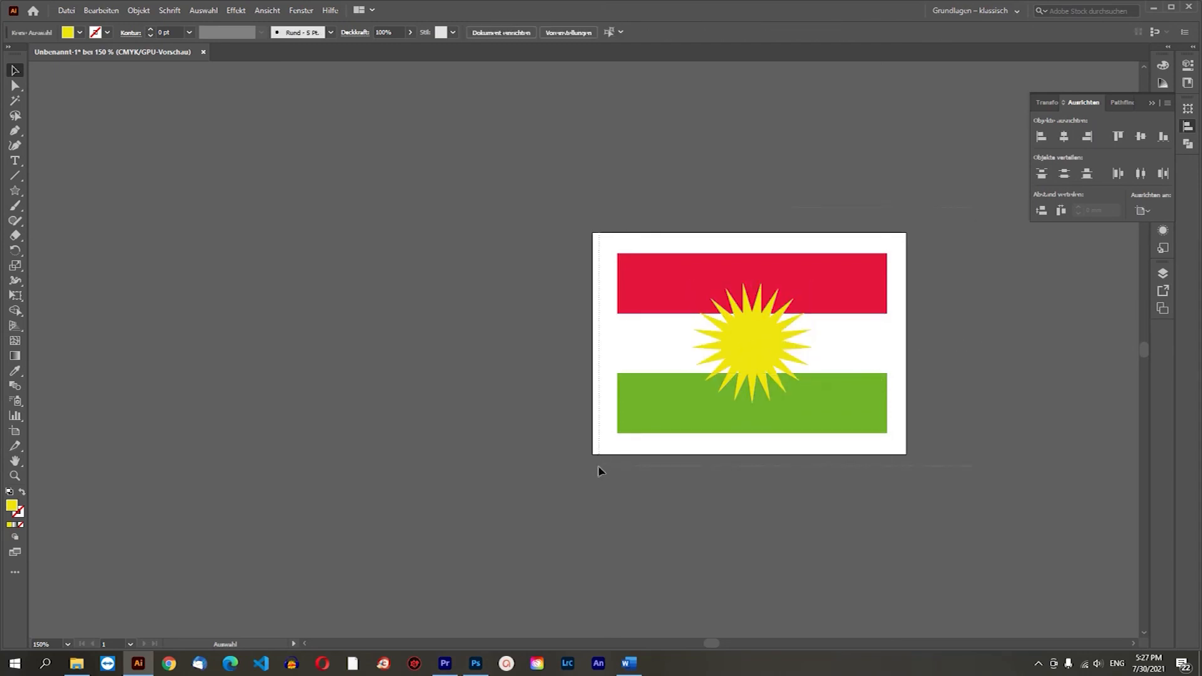
left_click_drag(599, 470, 837, 387)
left_click(984, 322)
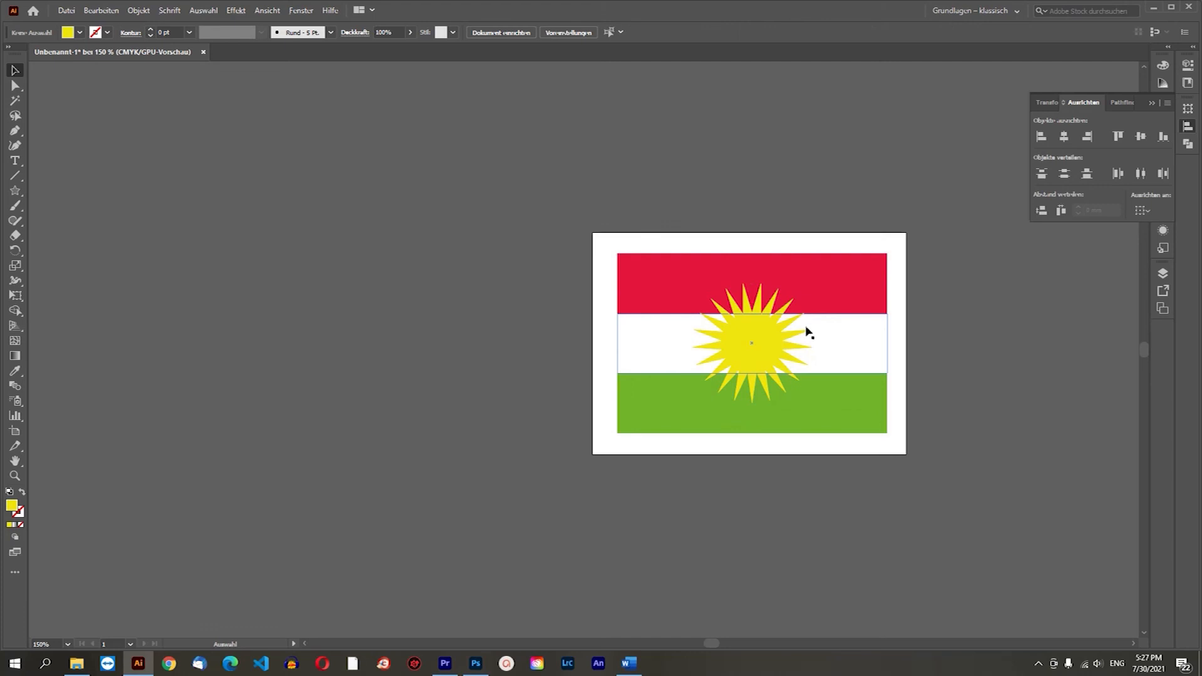
Examine the star's outline and the orientation of its lowest spike over the green strip at close range
scroll(779, 335, "up", 6)
scroll(783, 336, "down", 3)
scroll(785, 336, "down", 1)
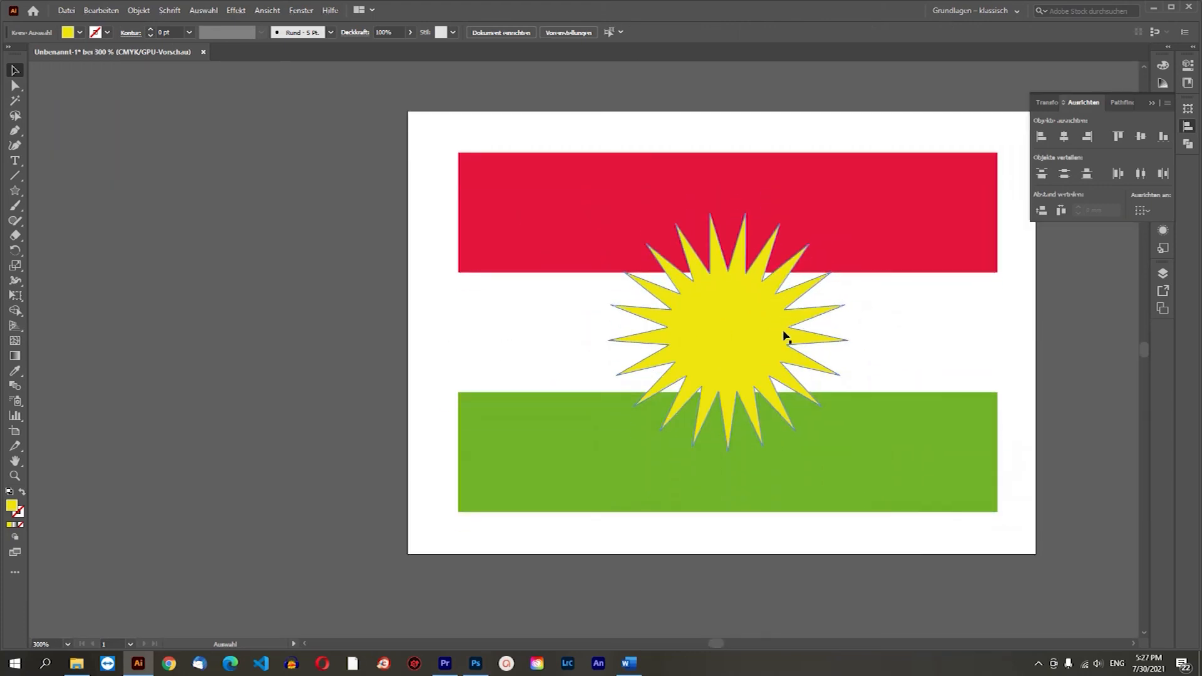
scroll(785, 336, "up", 1)
left_click(741, 289)
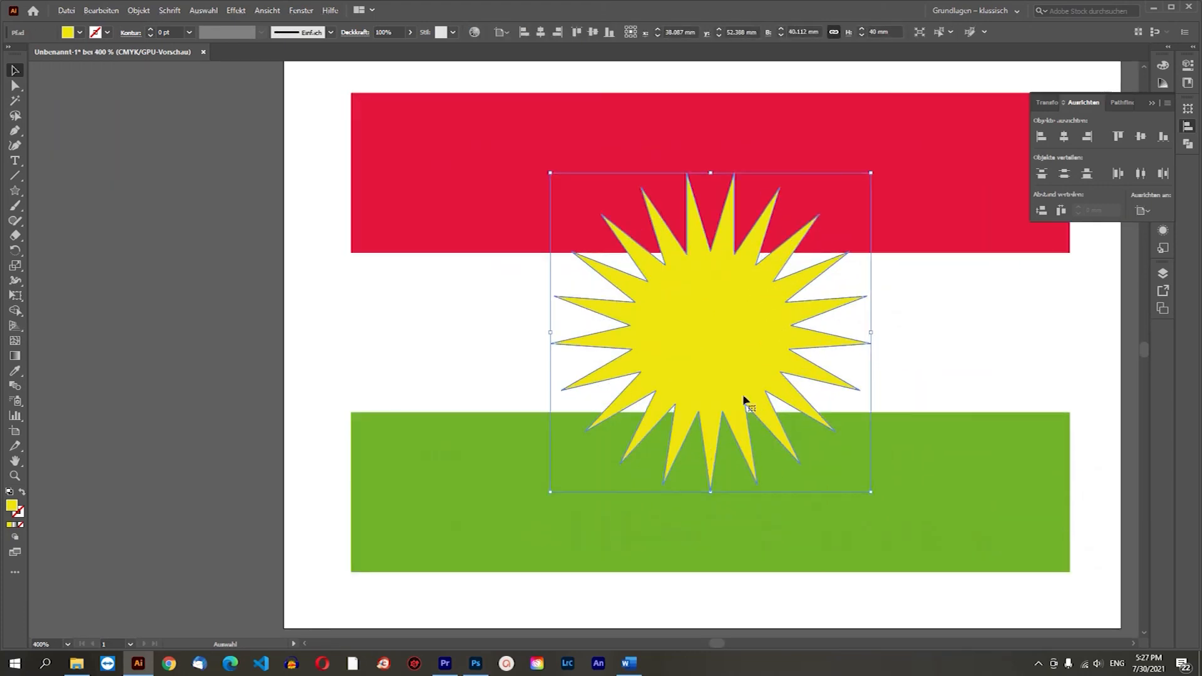
scroll(711, 491, "up", 4)
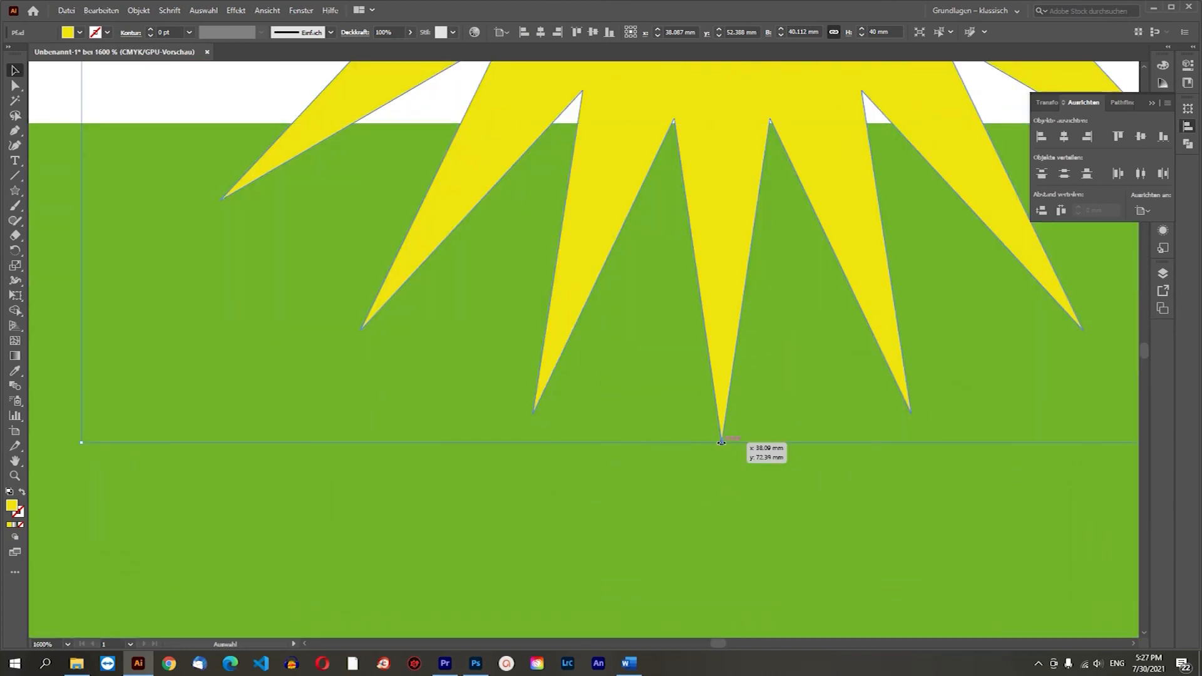
scroll(721, 443, "up", 2)
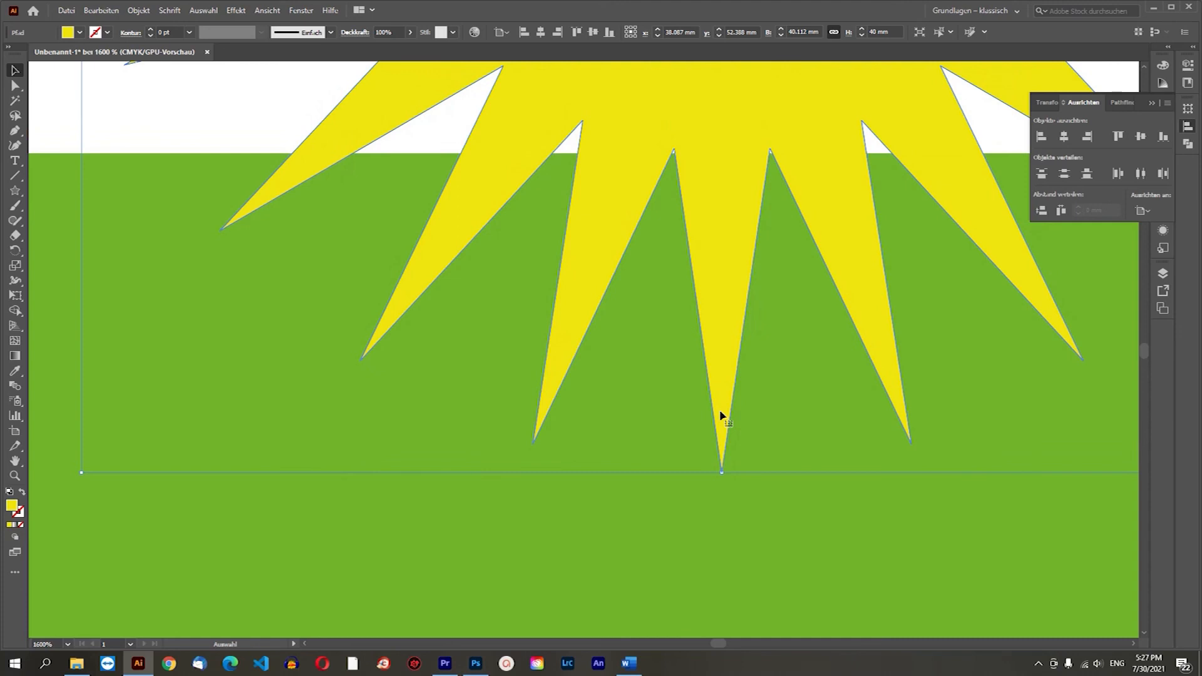
scroll(720, 414, "down", 4, "alt")
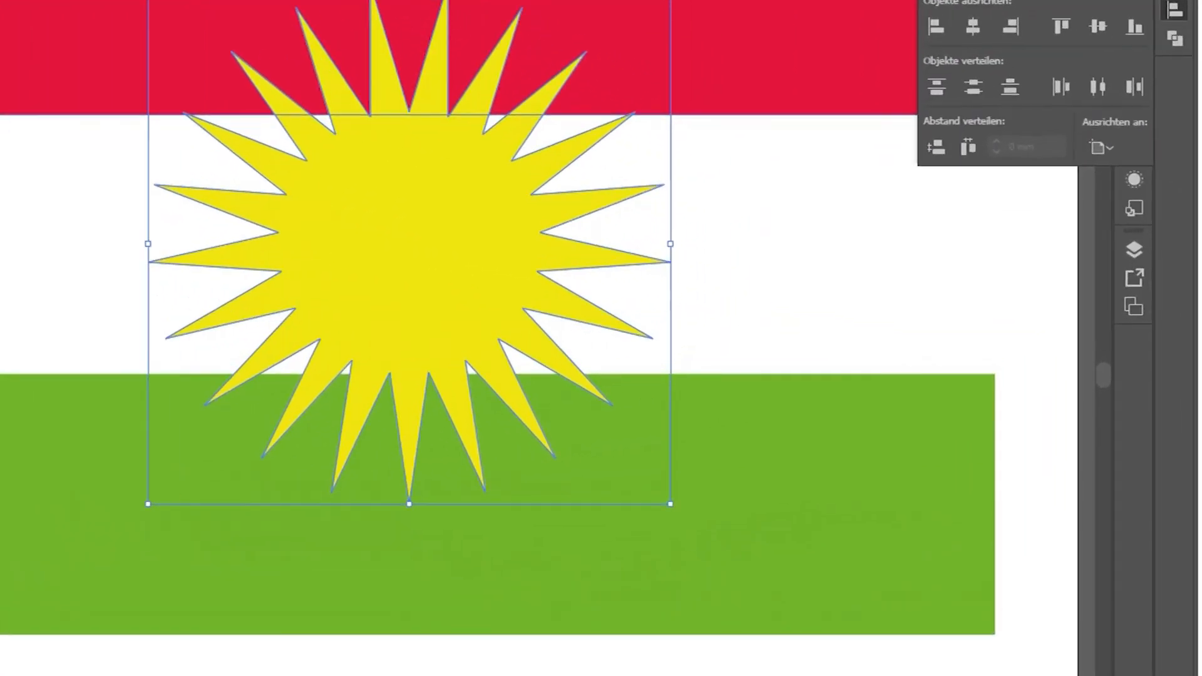
right_click(499, 198)
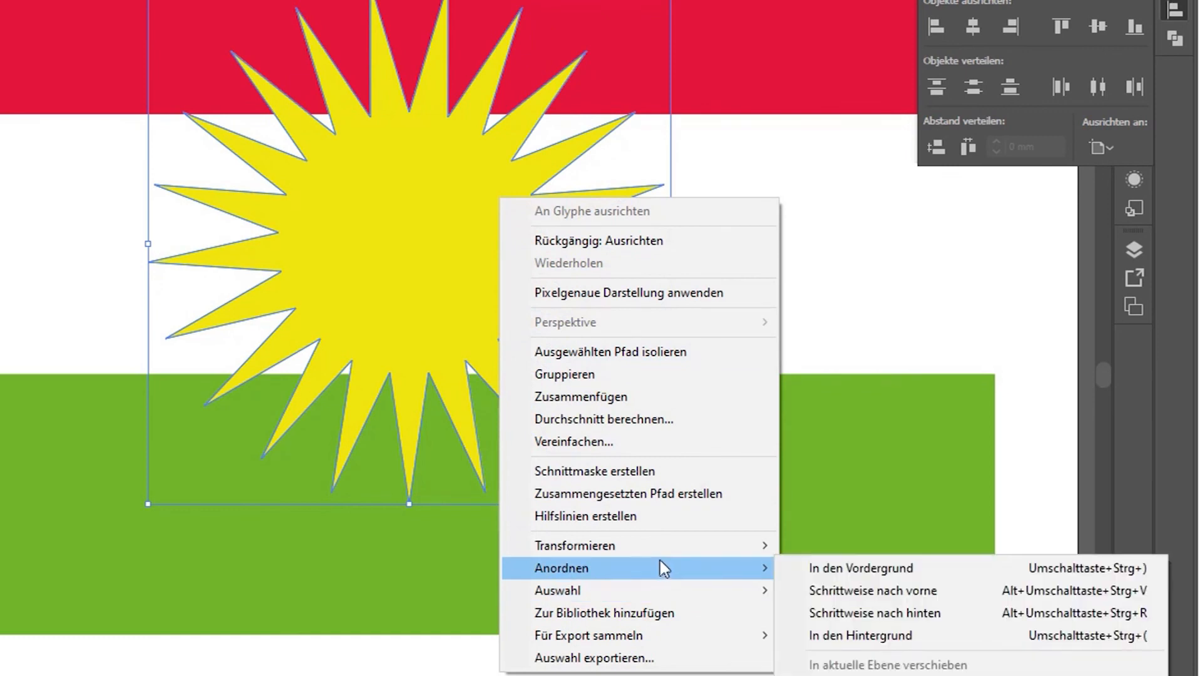
left_click(461, 151)
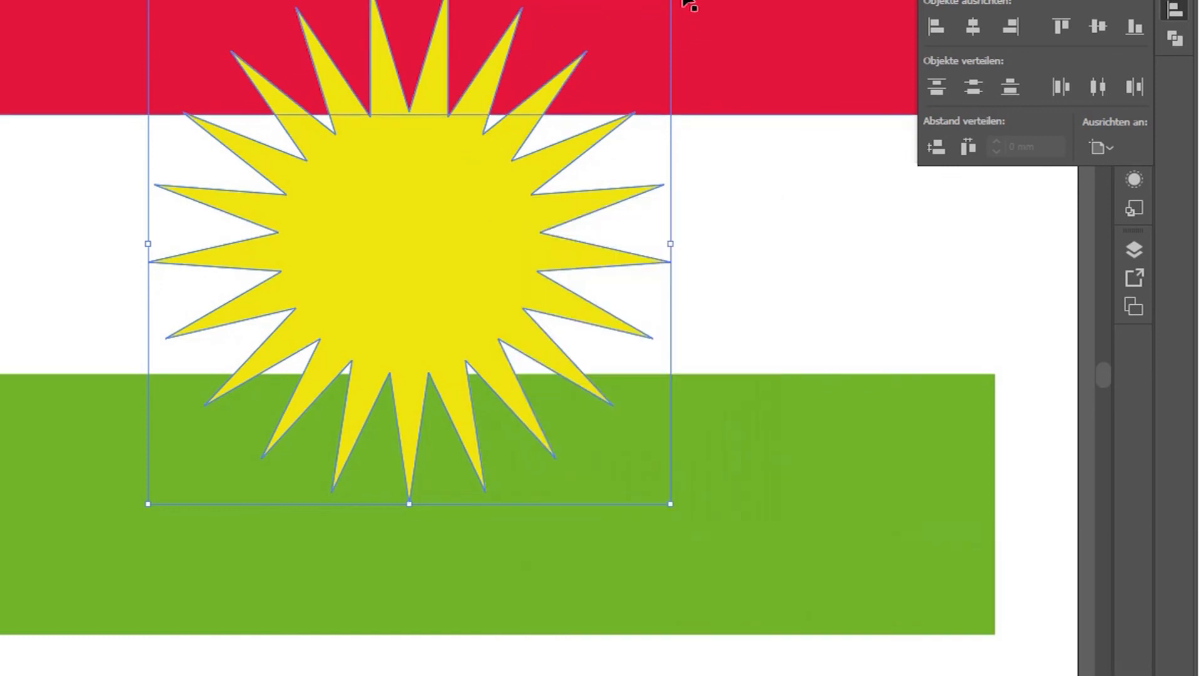
left_click_drag(688, 15, 544, 476)
key("a")
key("ctrl+y")
key("ctrl+y")
key("ctrl+z")
key("ctrl+a")
key("v")
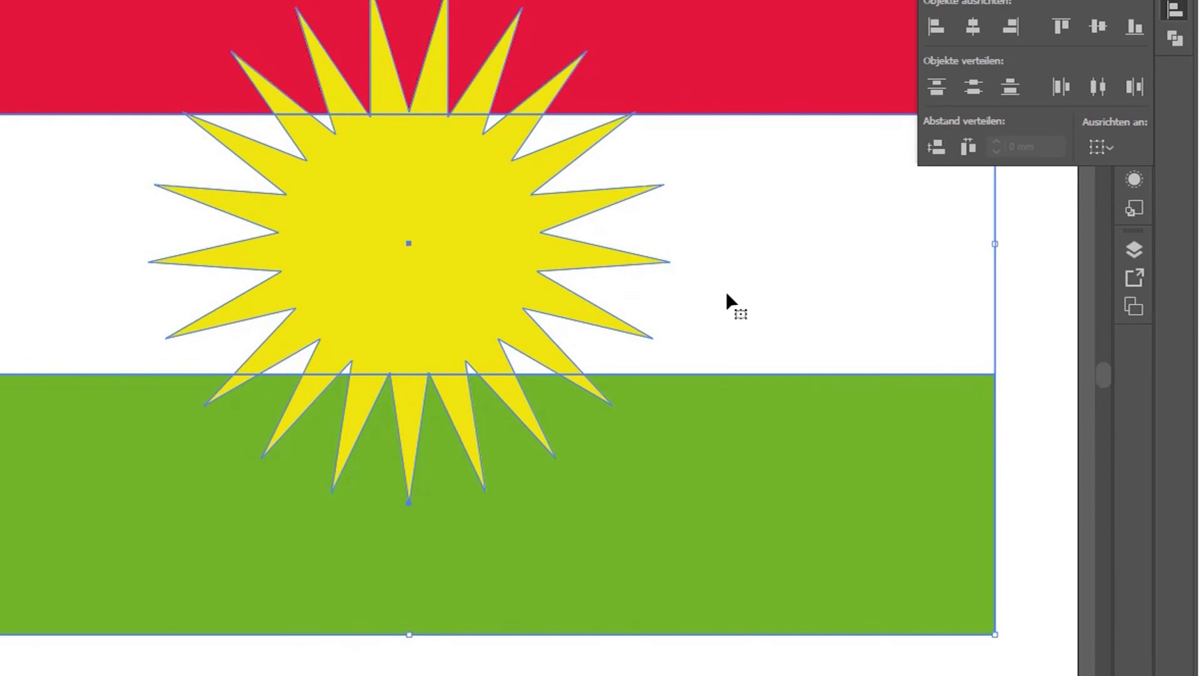
left_click(1027, 353)
Rotate the yellow star by 180° and deselect it
left_click(494, 235)
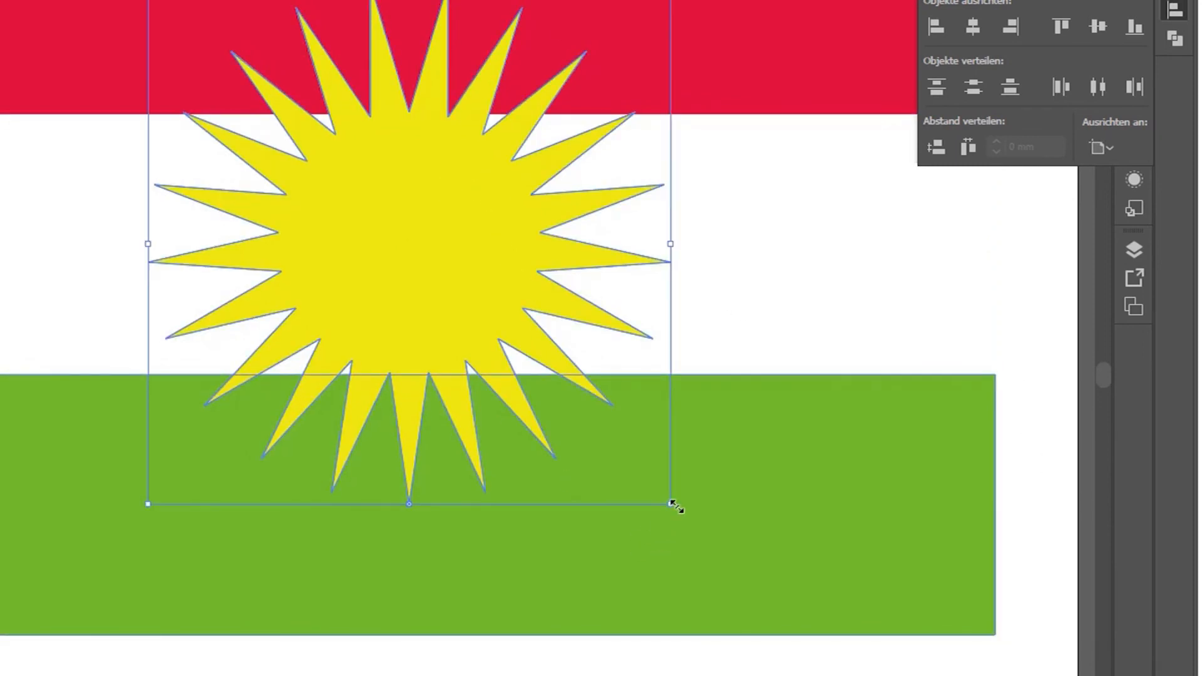
right_click(449, 290)
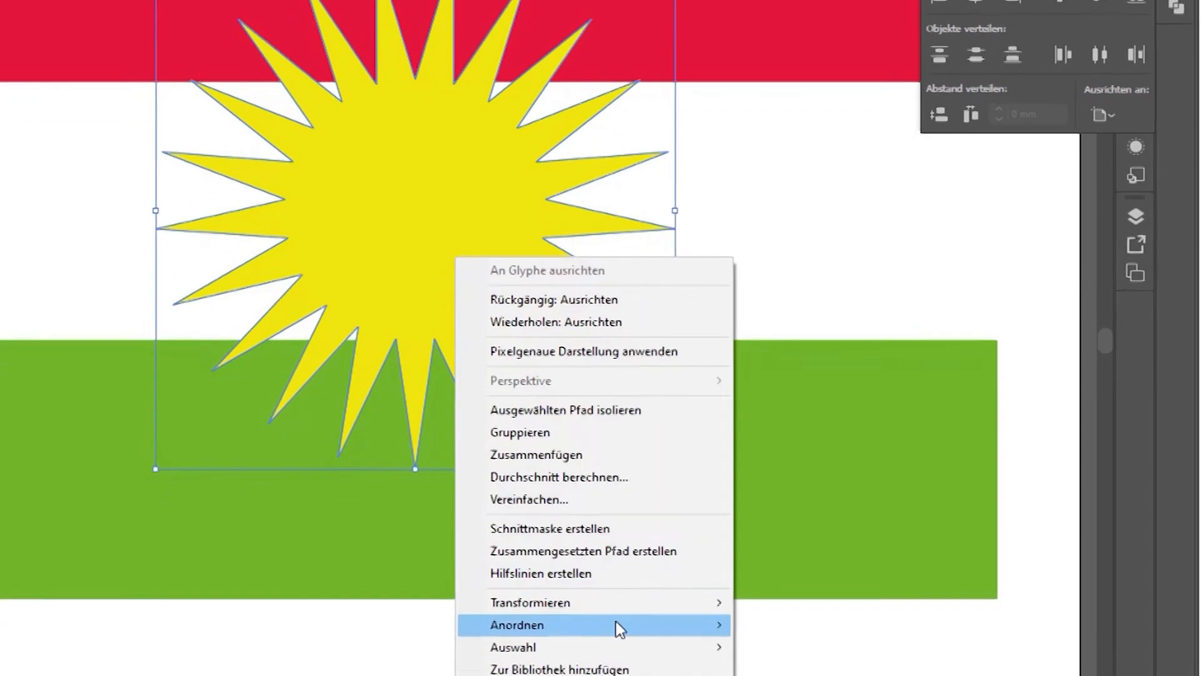
mouse_move(638, 563)
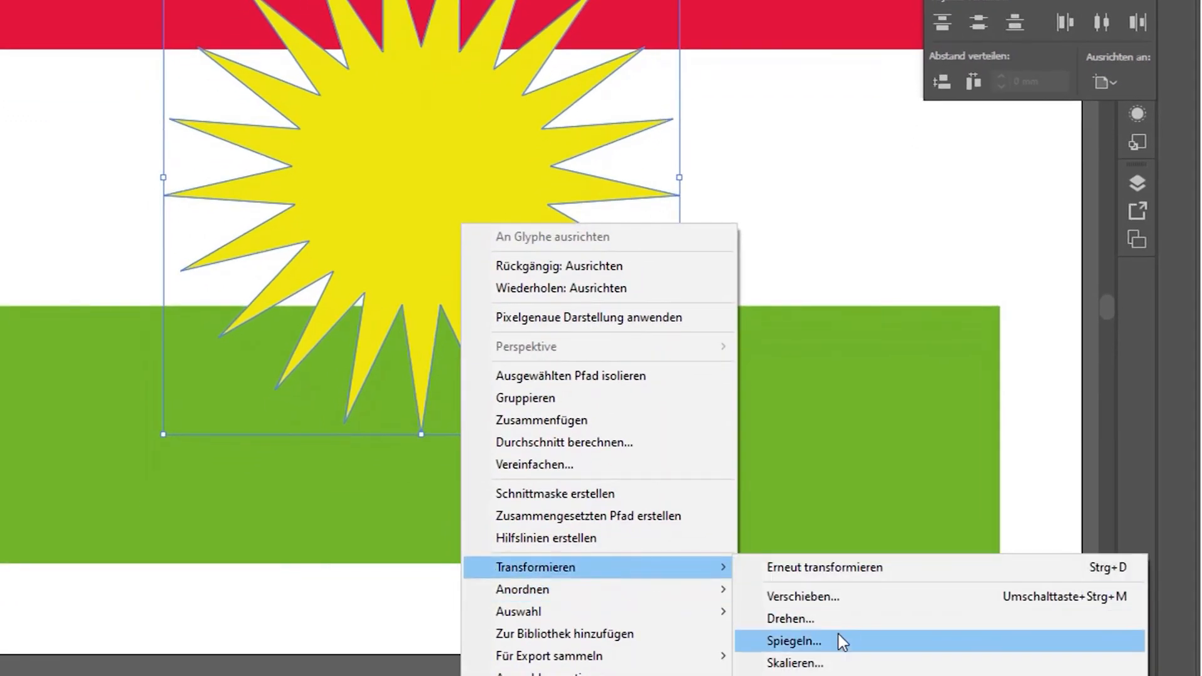
left_click(815, 622)
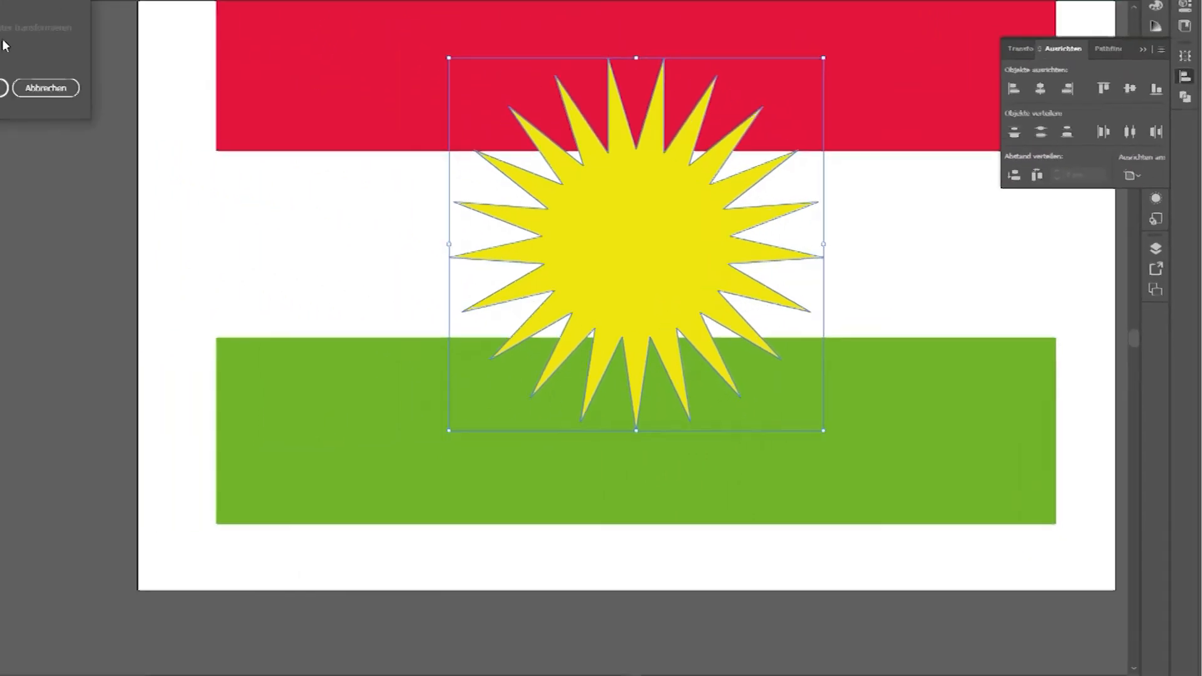
type("180")
key("Return")
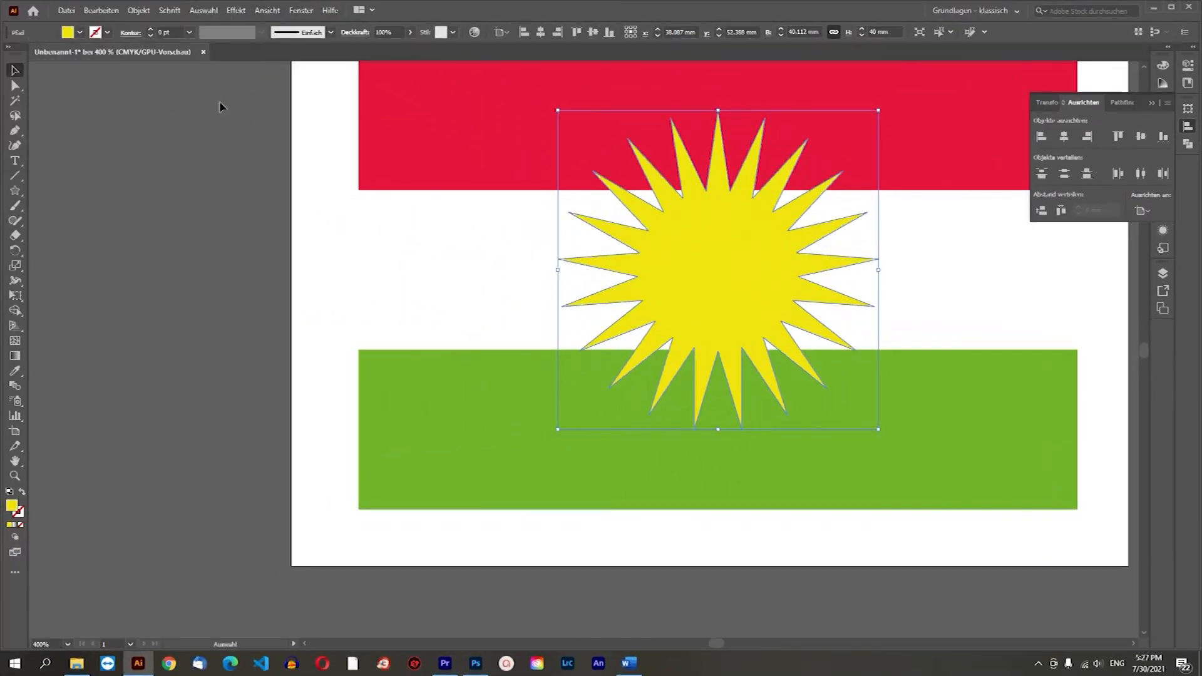
key("ctrl+shift+a")
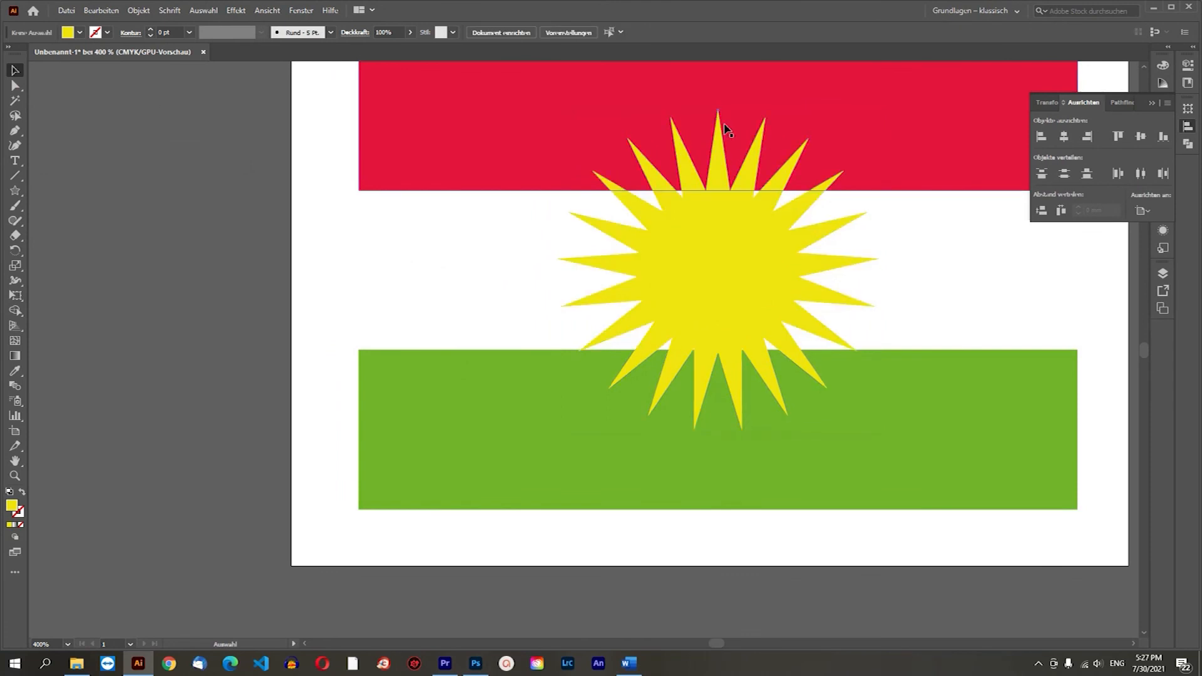
Show the rulers and place a vertical guide through the star's top spike at about X 38 mm
scroll(719, 116, "up", 5)
scroll(695, 156, "down", 5)
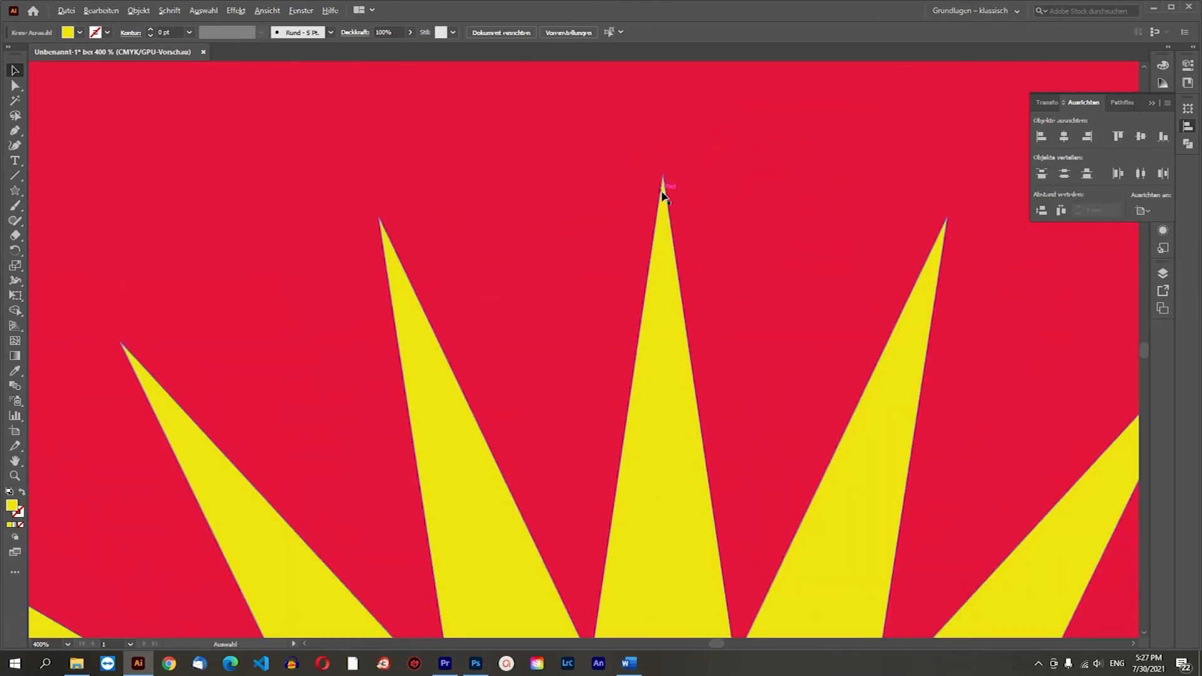
scroll(660, 203, "down", 4)
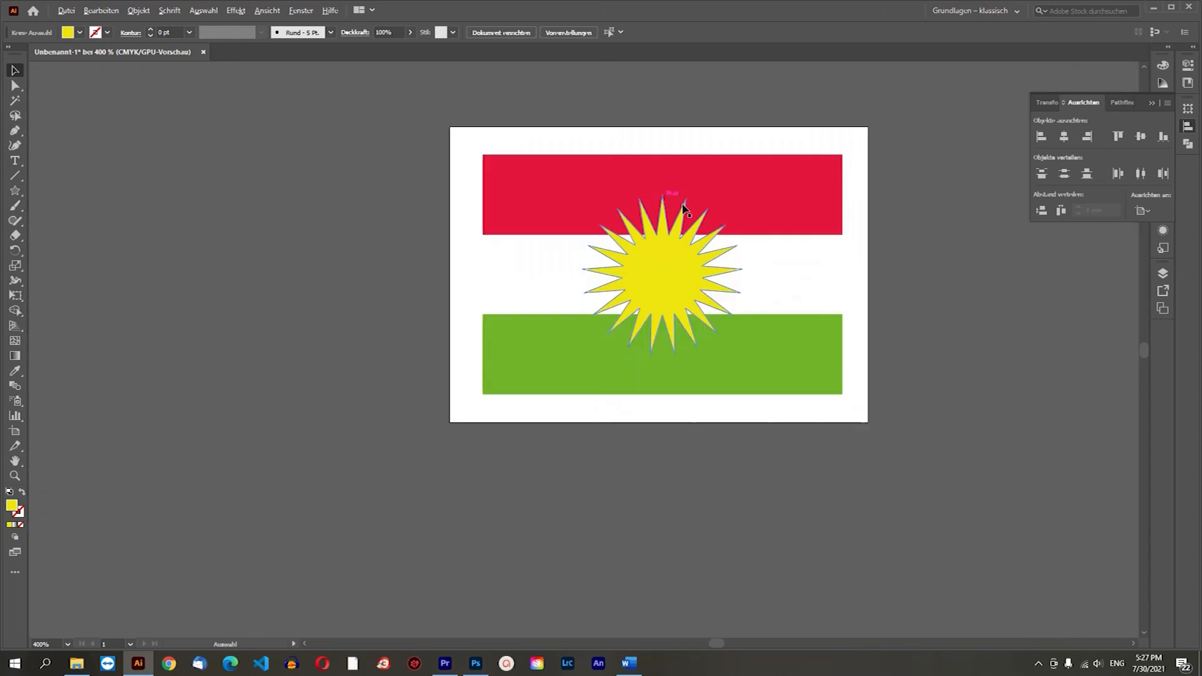
left_click(695, 271)
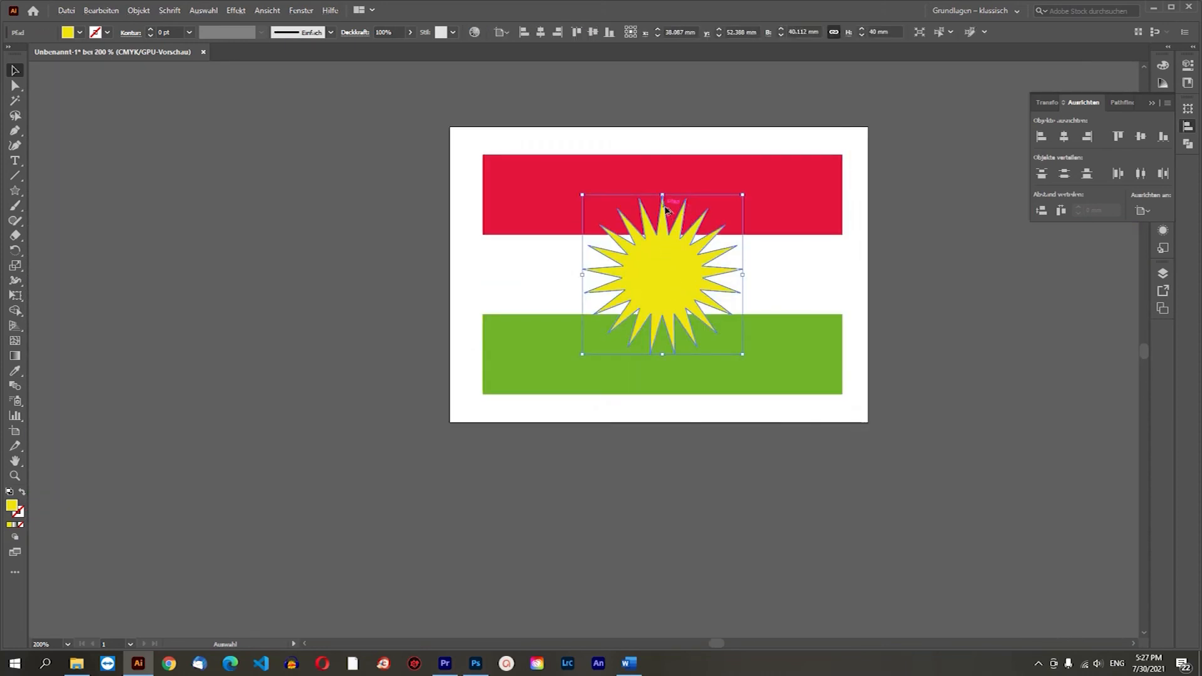
key("a")
key("ctrl+r")
key("v")
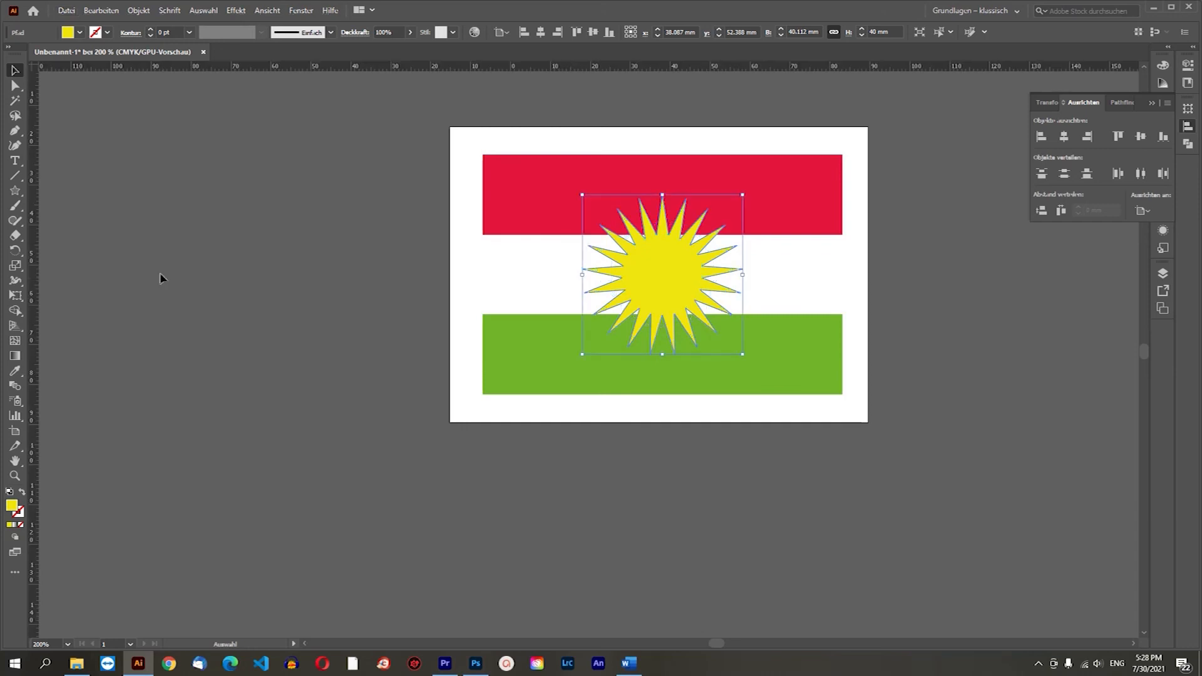
left_click_drag(442, 236, 662, 242)
scroll(663, 178, "up", 3)
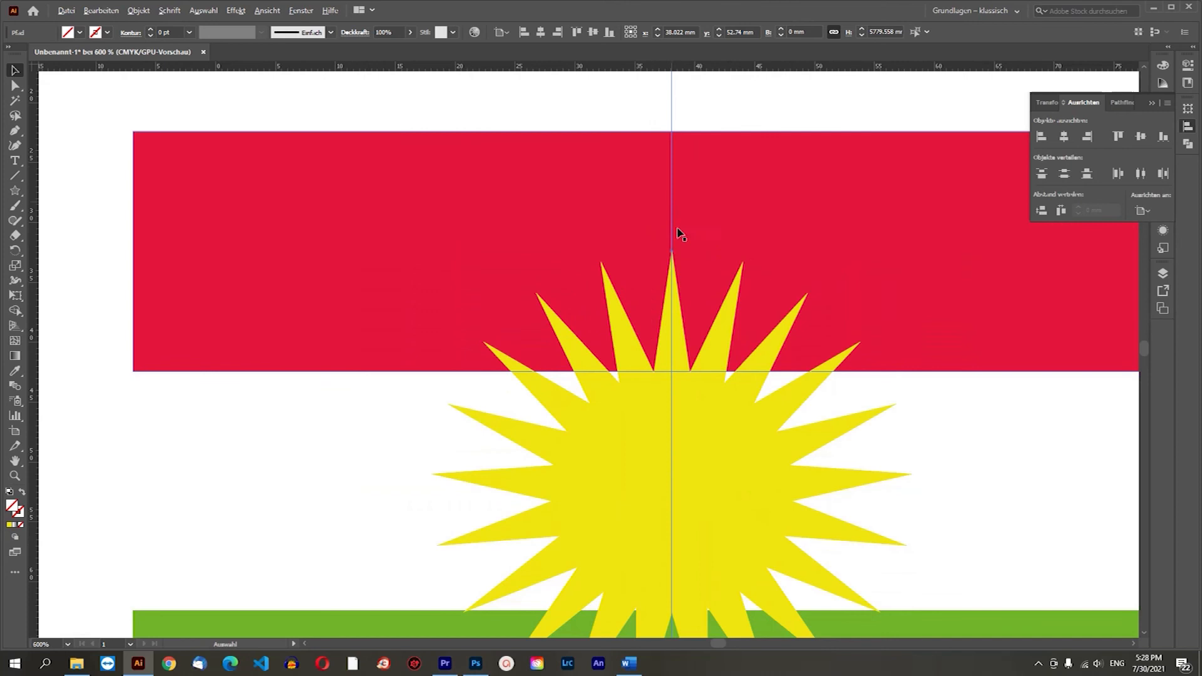
scroll(679, 250, "down", 1)
scroll(700, 432, "up", 1)
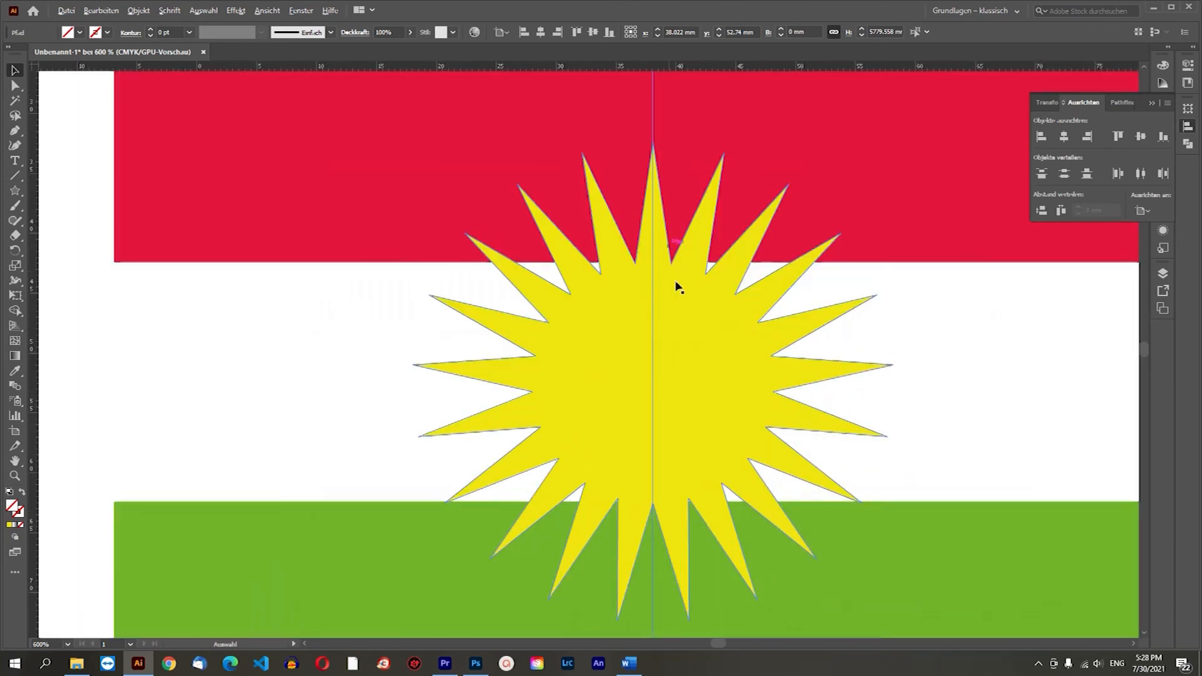
Move the vertical guide off the artboard to about X -100 mm and deselect it
scroll(675, 281, "down", 3)
left_click(667, 180)
left_click_drag(668, 181, 112, 194)
left_click(929, 175)
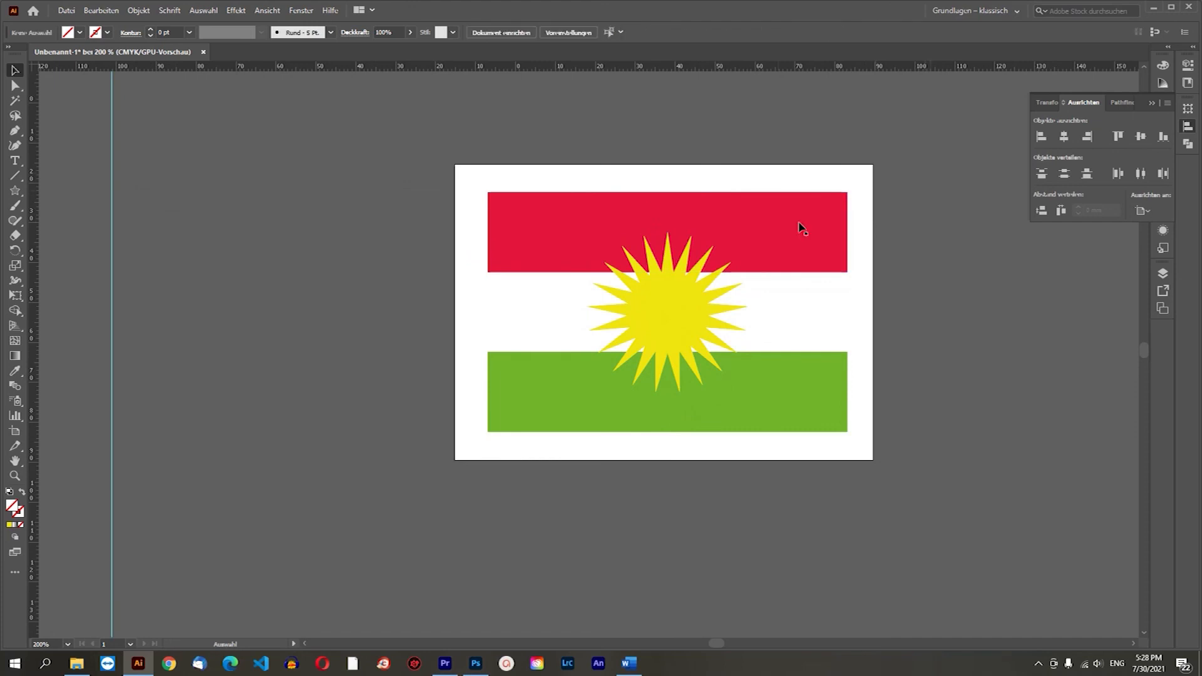
Group the three-strip flag and the yellow star into one object
left_click(734, 385)
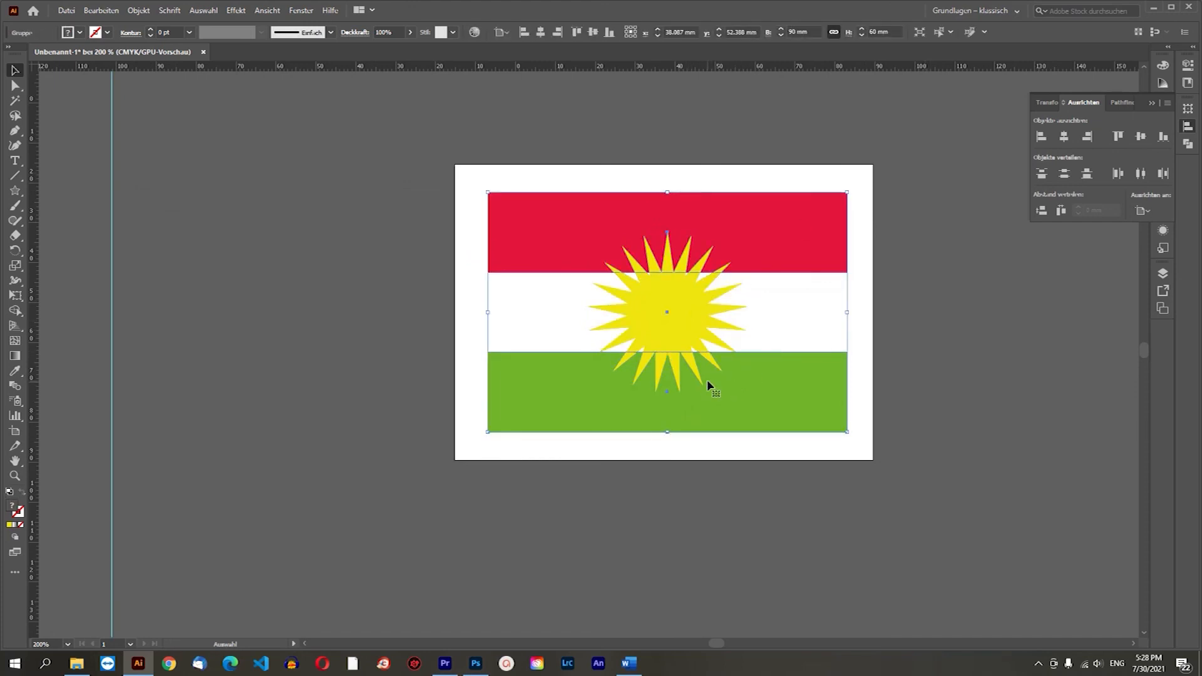
left_click(977, 216)
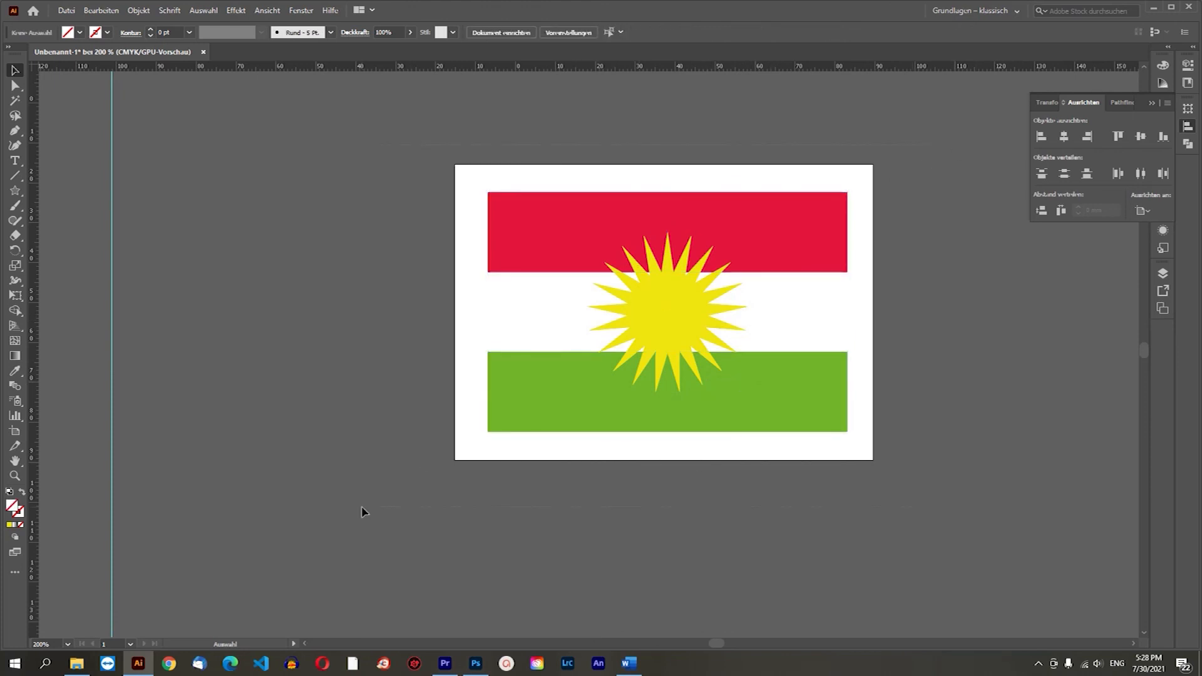
key("ctrl+a")
scroll(849, 337, "down", 3)
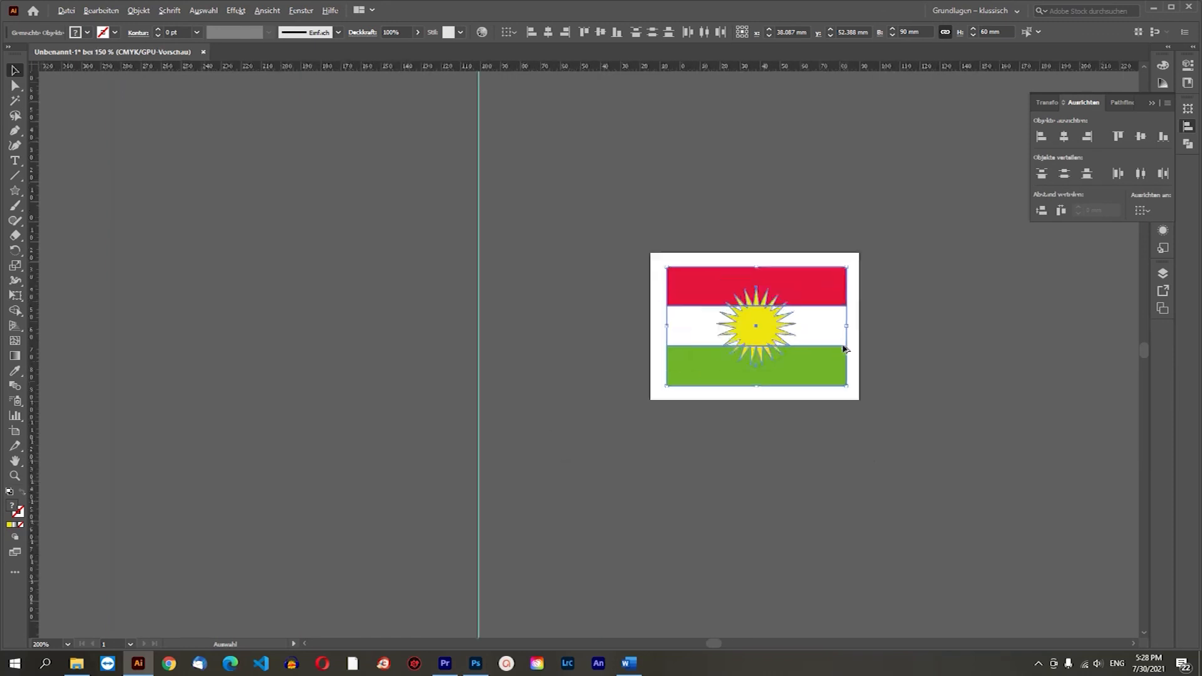
right_click(848, 338)
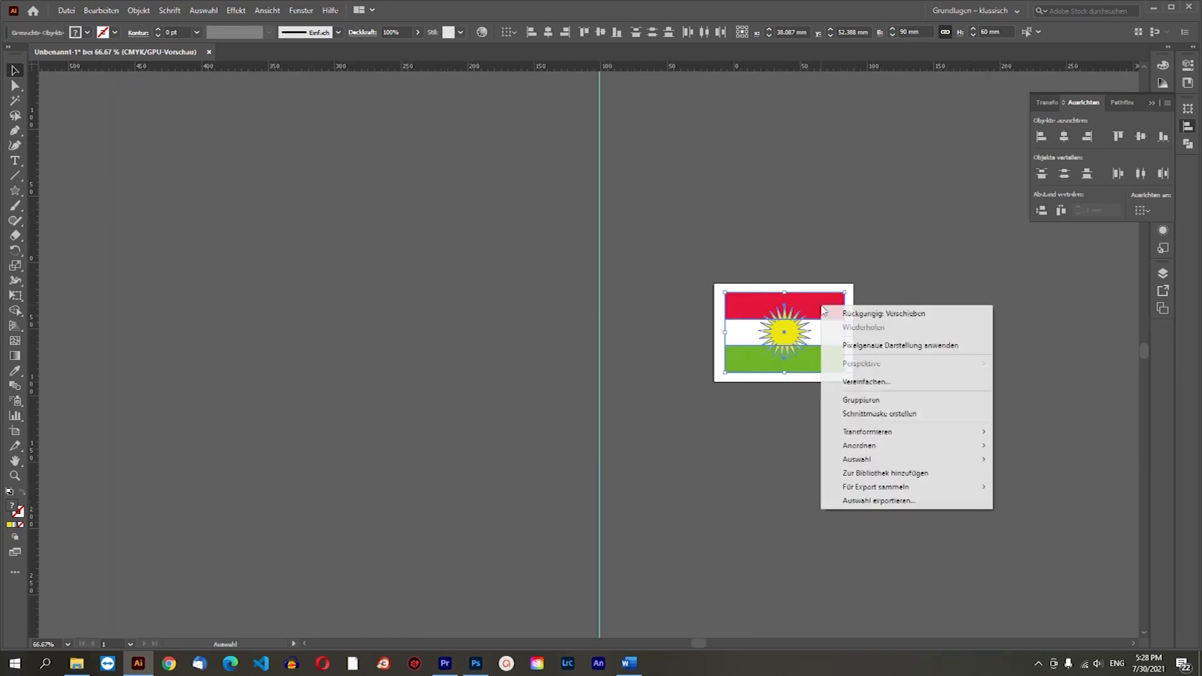
left_click(861, 399)
left_click(728, 373)
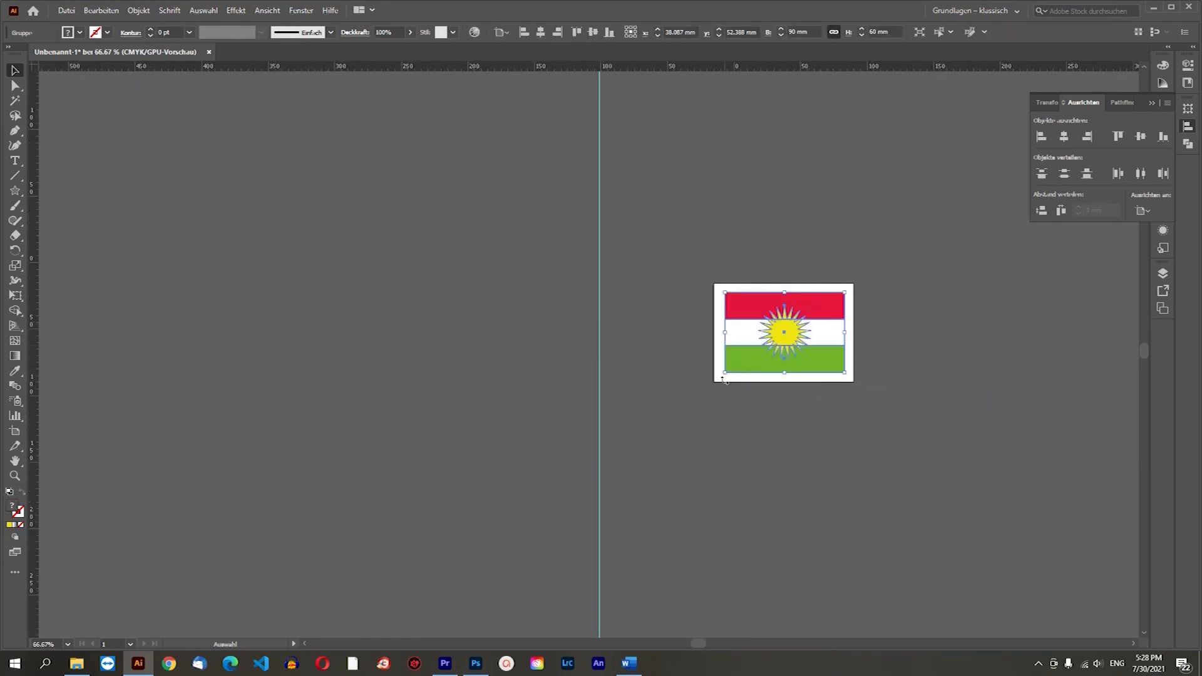
Enlarge the grouped flag proportionally to about 300 × 200 mm, and scale it up once more well beyond the artboard
left_click_drag(725, 374, 300, 555)
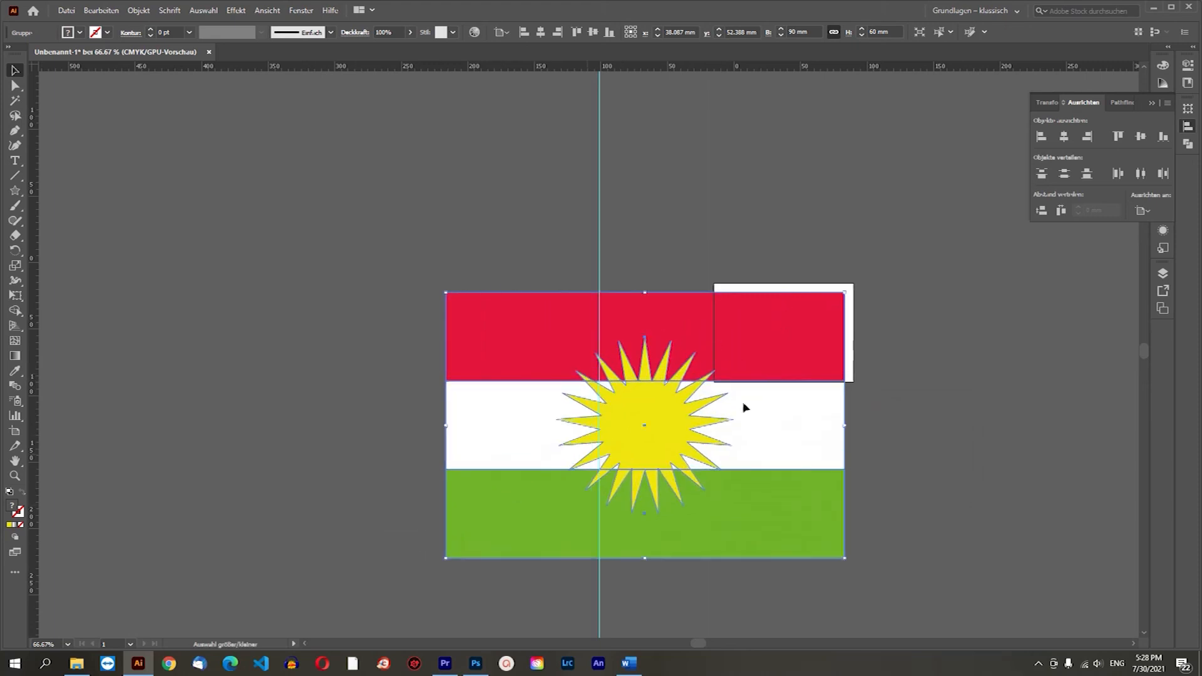
left_click_drag(847, 294, 1068, 57)
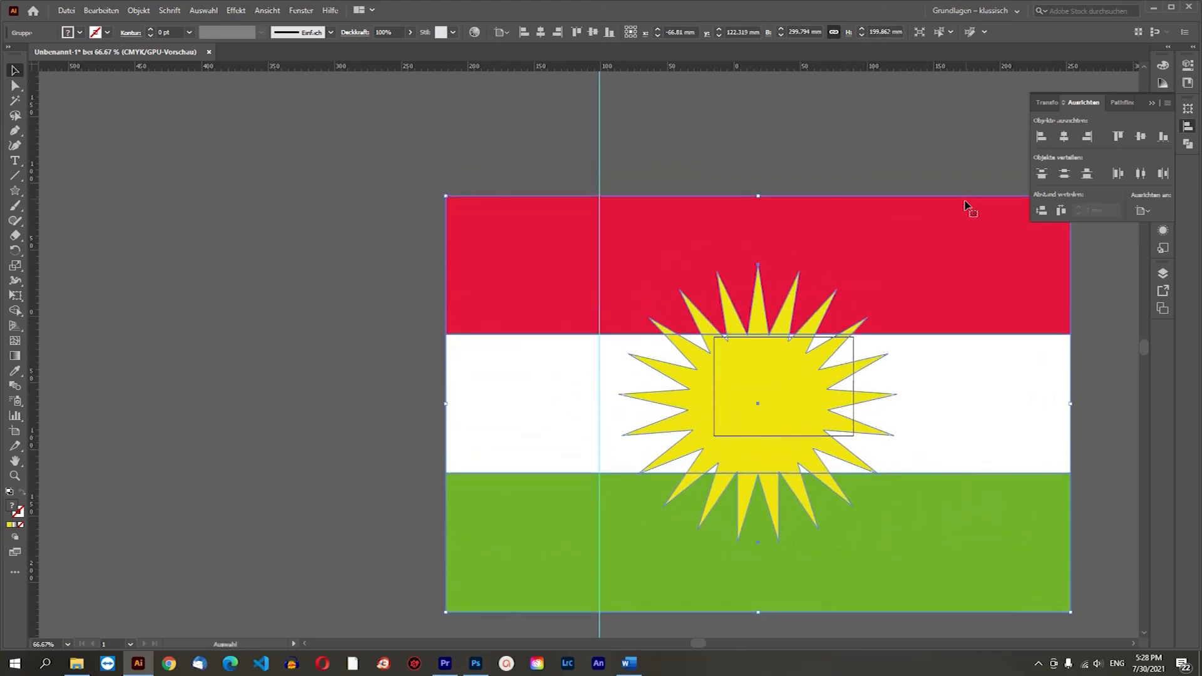
Enlarge the grouped flag proportionally in two stages to about 2864 × 1909 mm, and deselect it
scroll(823, 240, "down", 1)
scroll(803, 243, "down", 5)
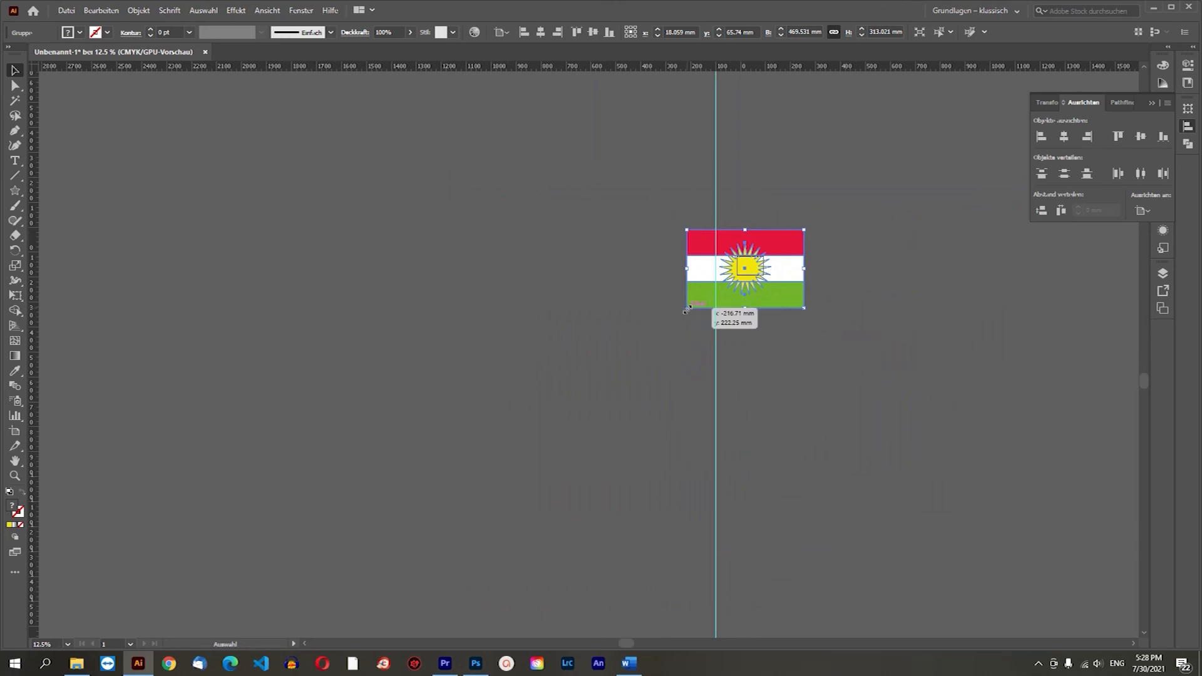
left_click_drag(686, 310, 383, 510)
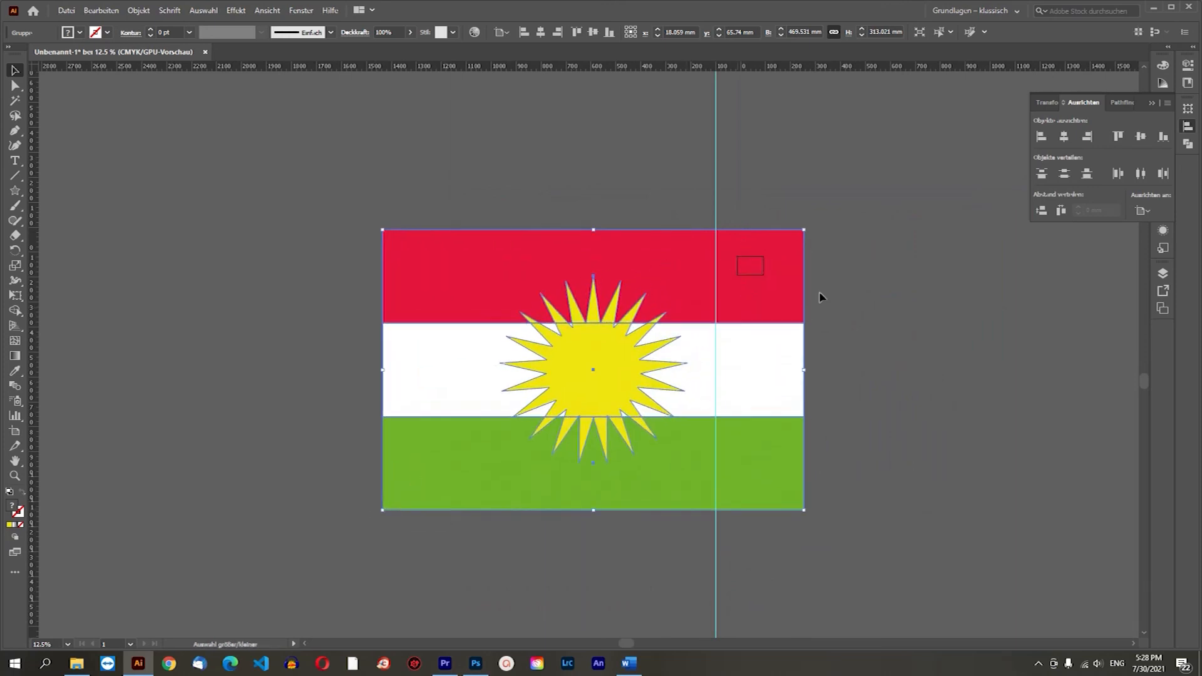
left_click_drag(806, 231, 1097, 76)
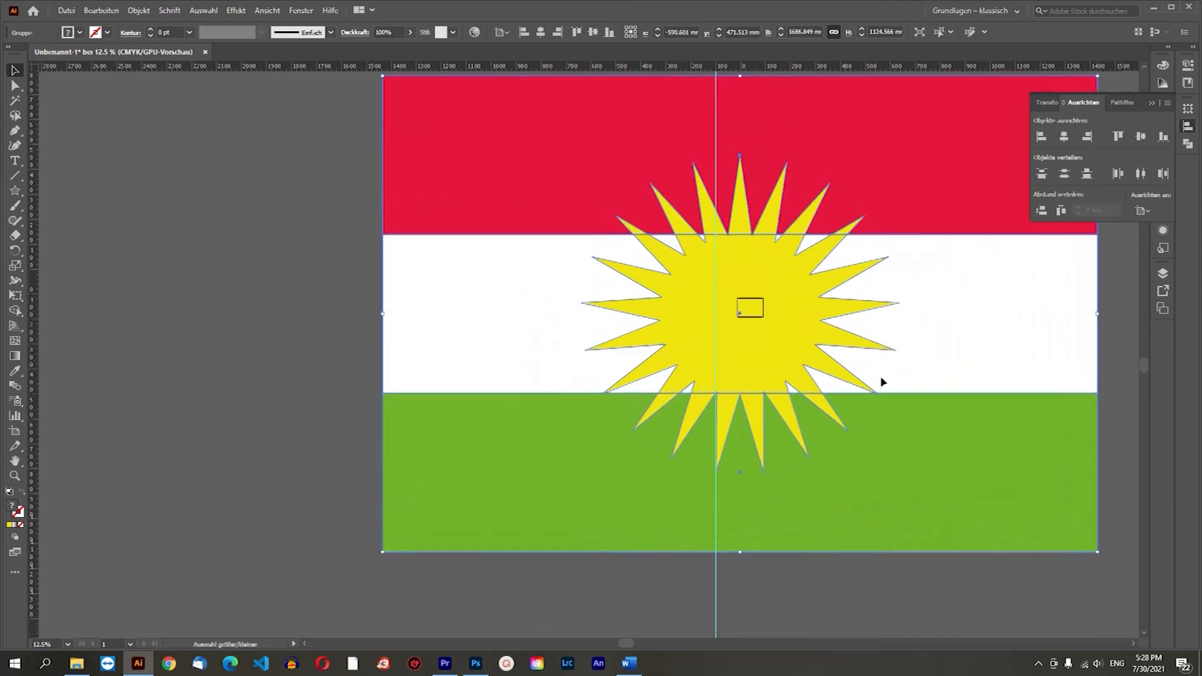
left_click(330, 323)
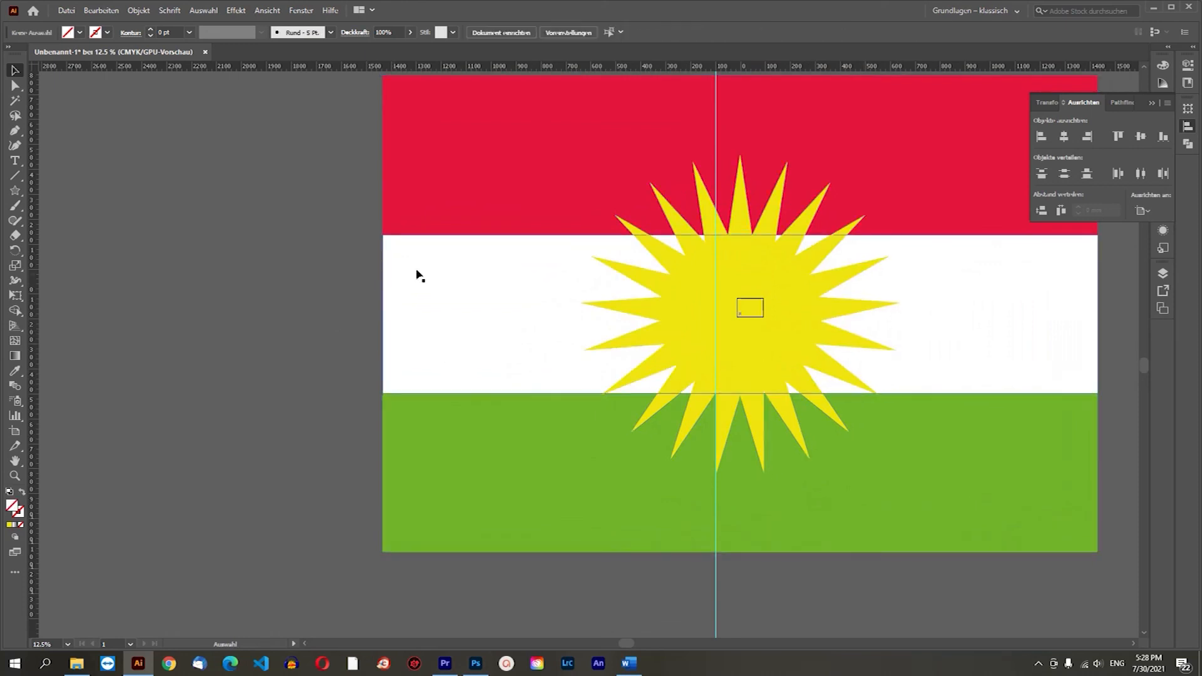
Examine the edge between the yellow star and the white strip at increasingly high magnification to judge its sharpness
scroll(626, 314, "up", 1)
scroll(663, 356, "up", 5)
scroll(644, 306, "up", 5)
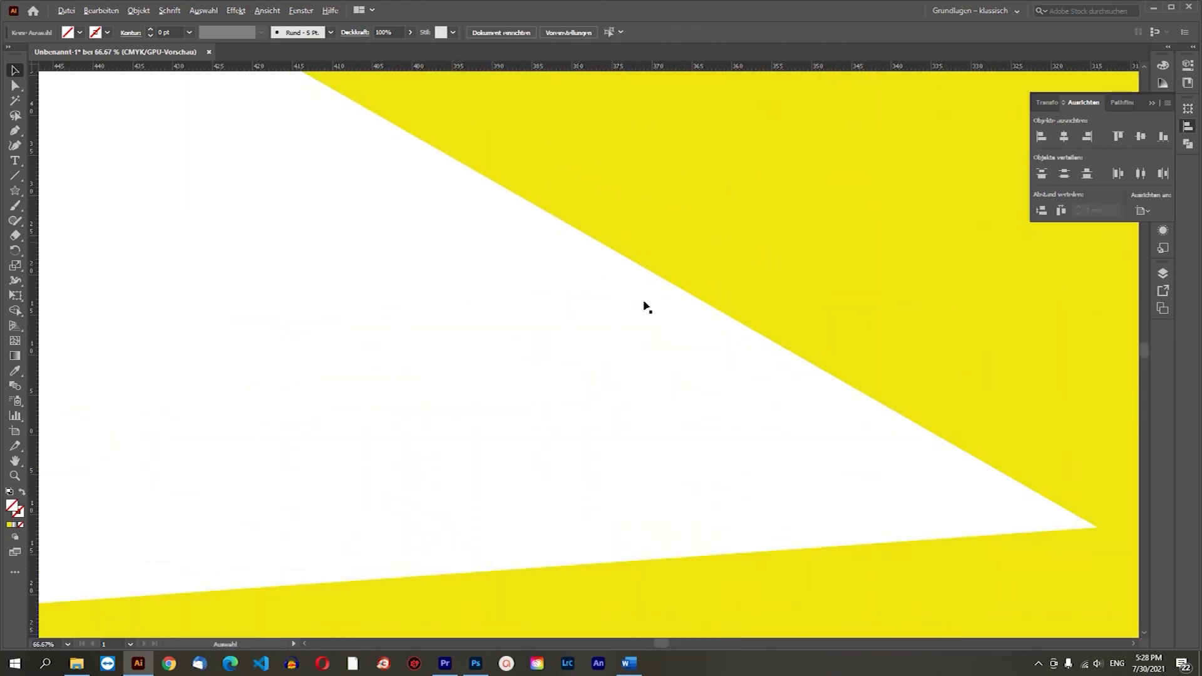
scroll(665, 287, "up", 5)
scroll(598, 367, "up", 1)
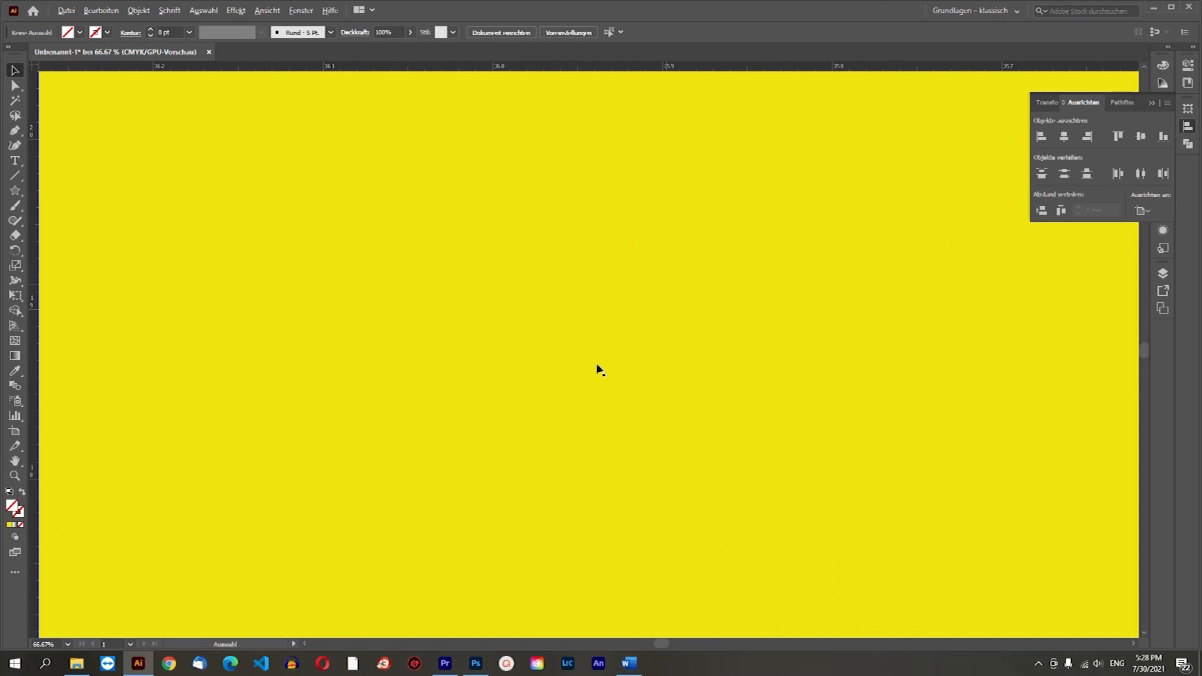
scroll(614, 375, "down", 6)
scroll(483, 376, "up", 1)
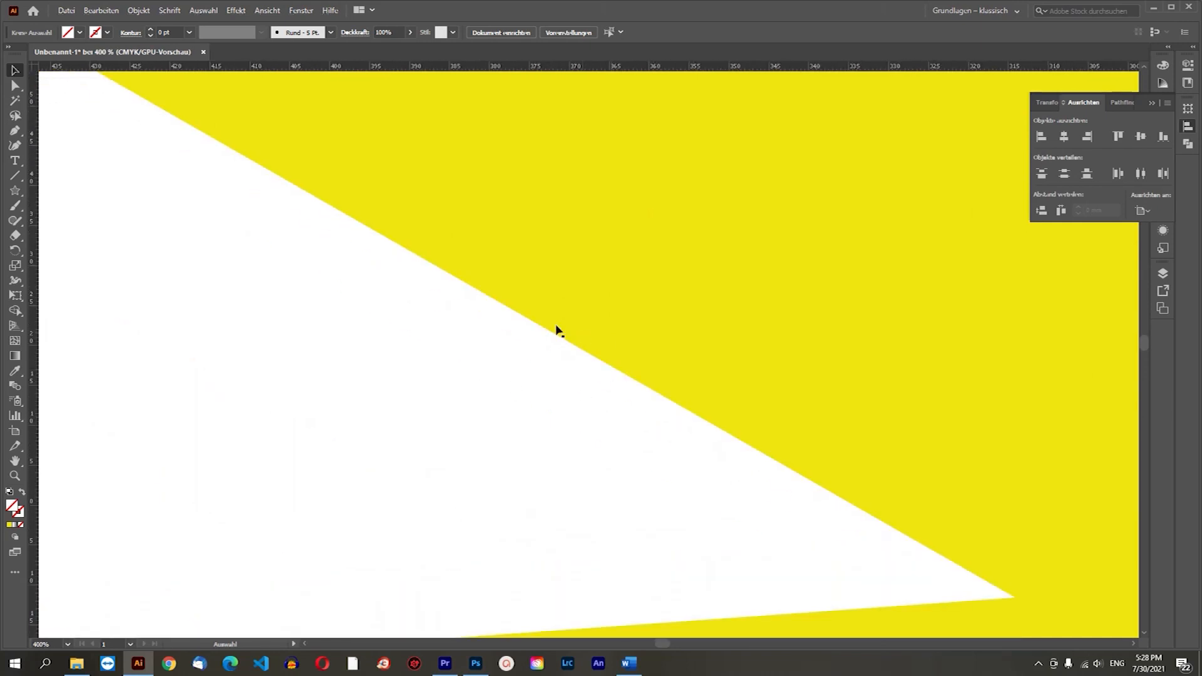
scroll(550, 340, "up", 4)
scroll(537, 340, "up", 5)
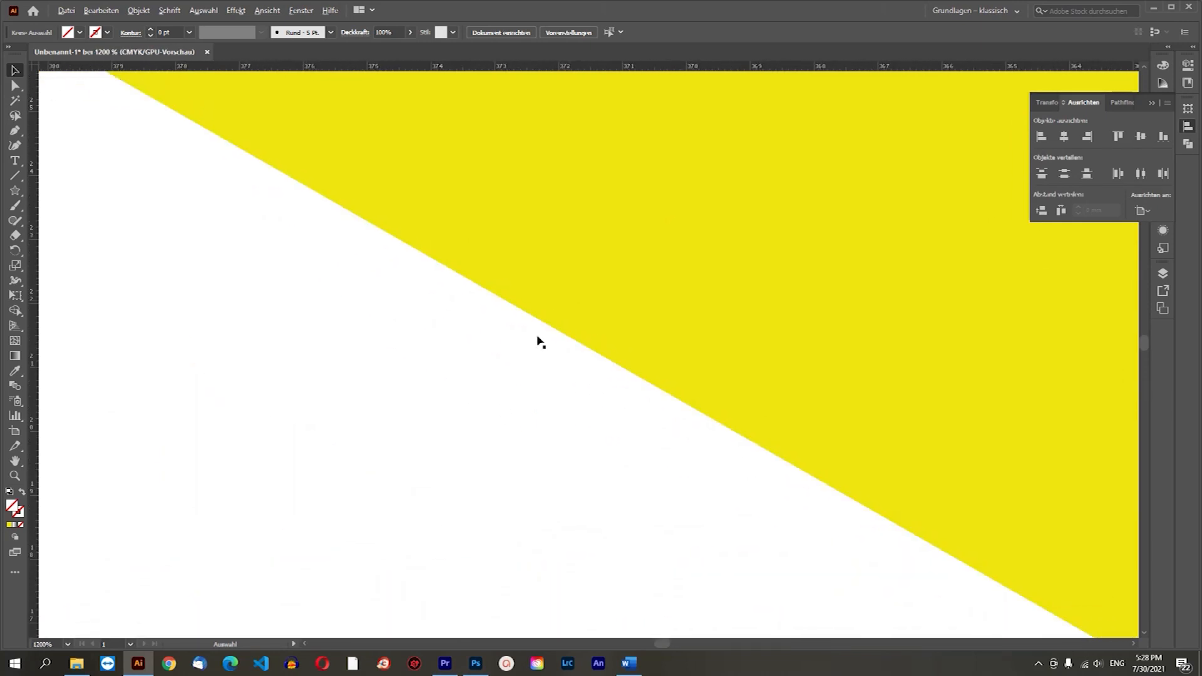
scroll(542, 336, "up", 4)
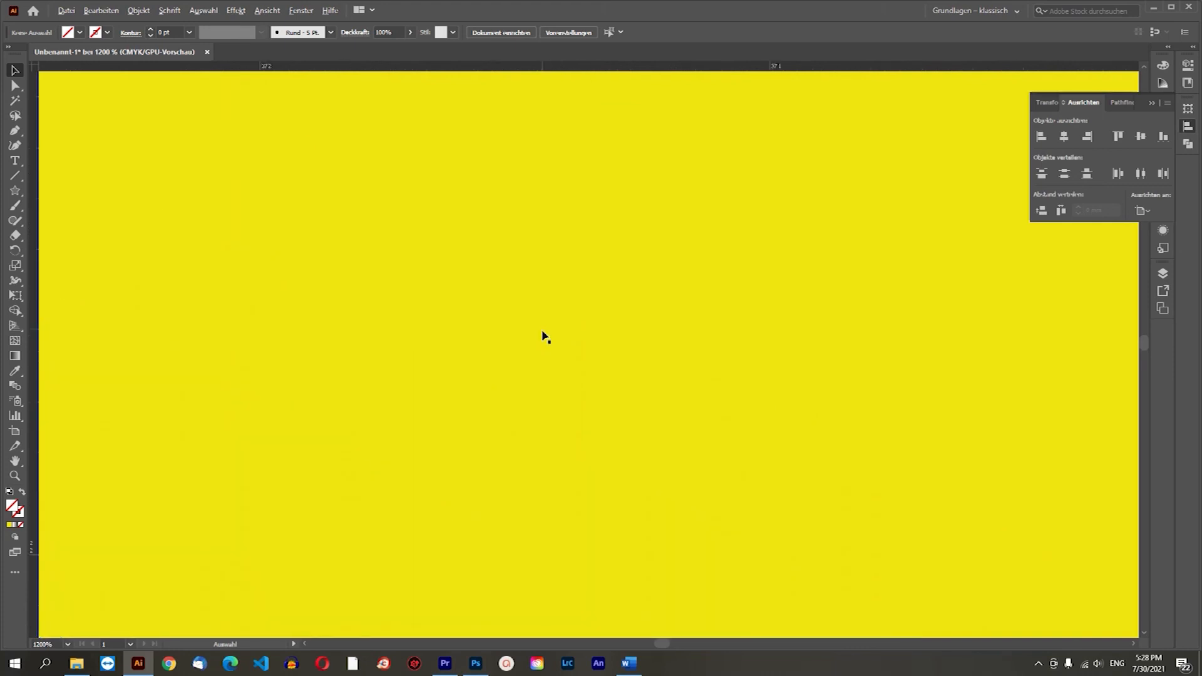
left_click(433, 423)
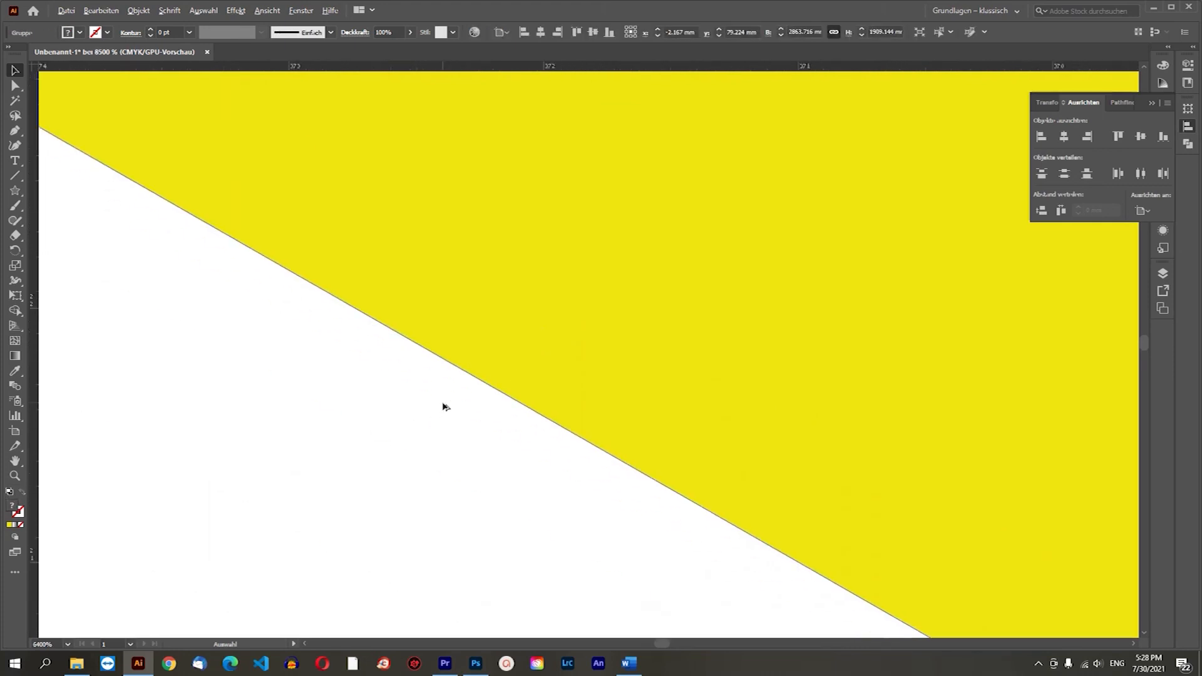
scroll(453, 392, "up", 3)
scroll(581, 582, "down", 3)
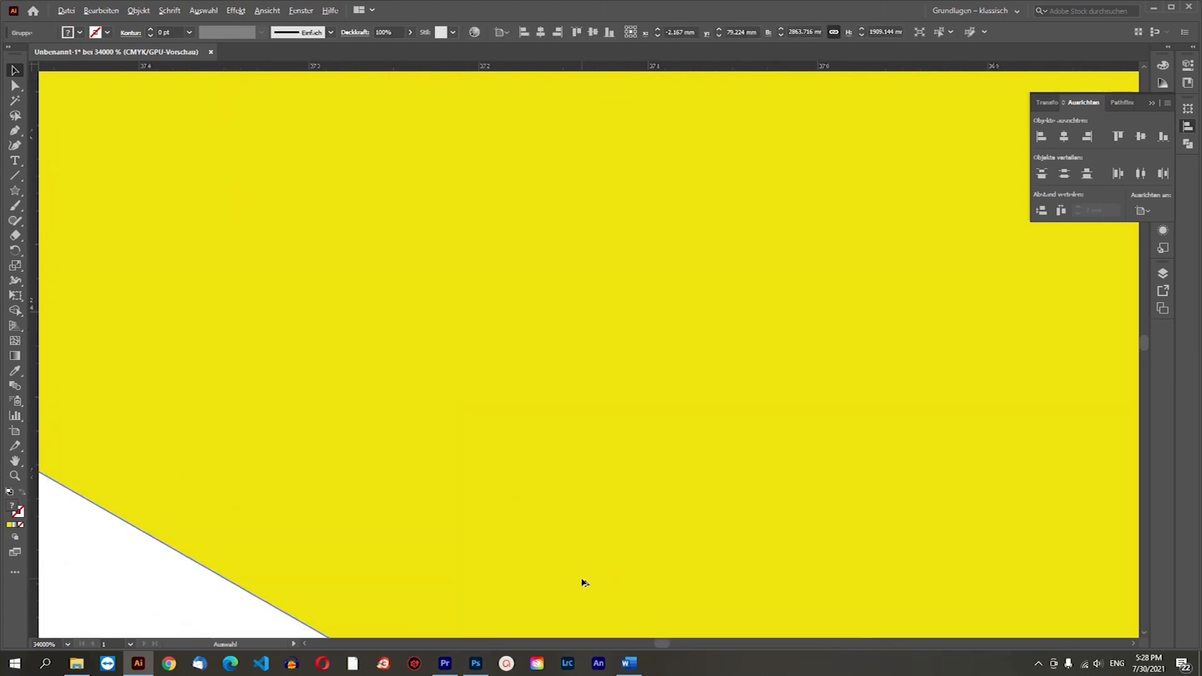
Switch to Photoshop and examine the edges of the VECTOR lettering at high magnification for visible pixels
left_click(483, 668)
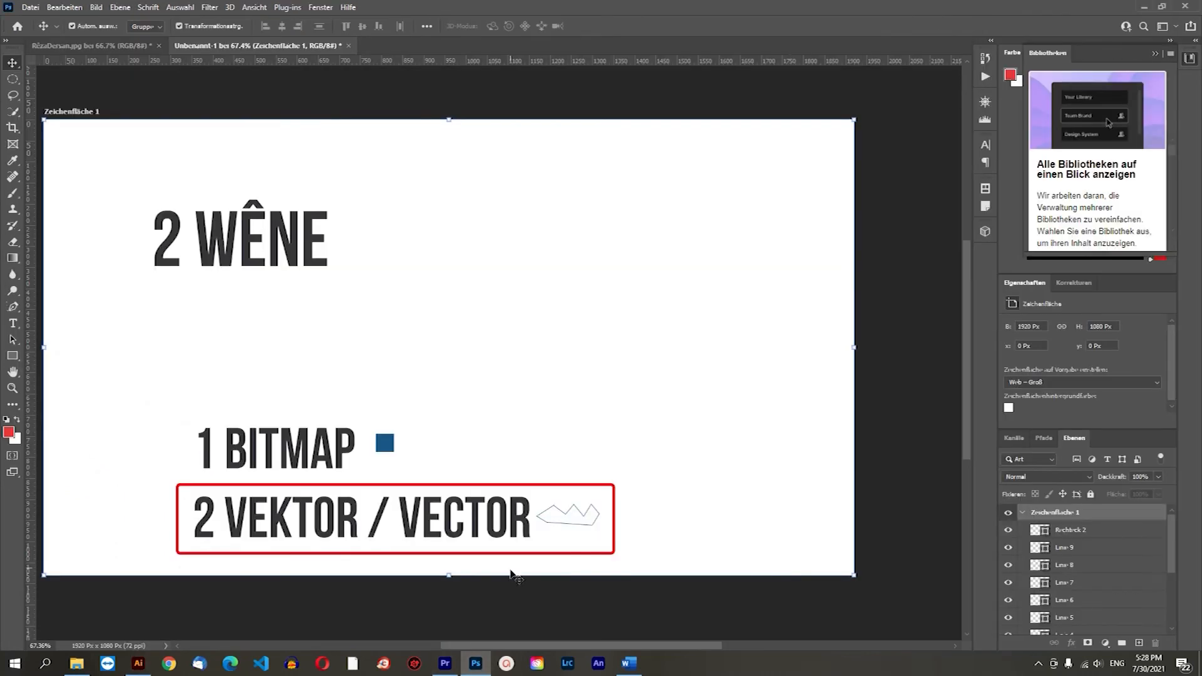
scroll(510, 573, "up", 6)
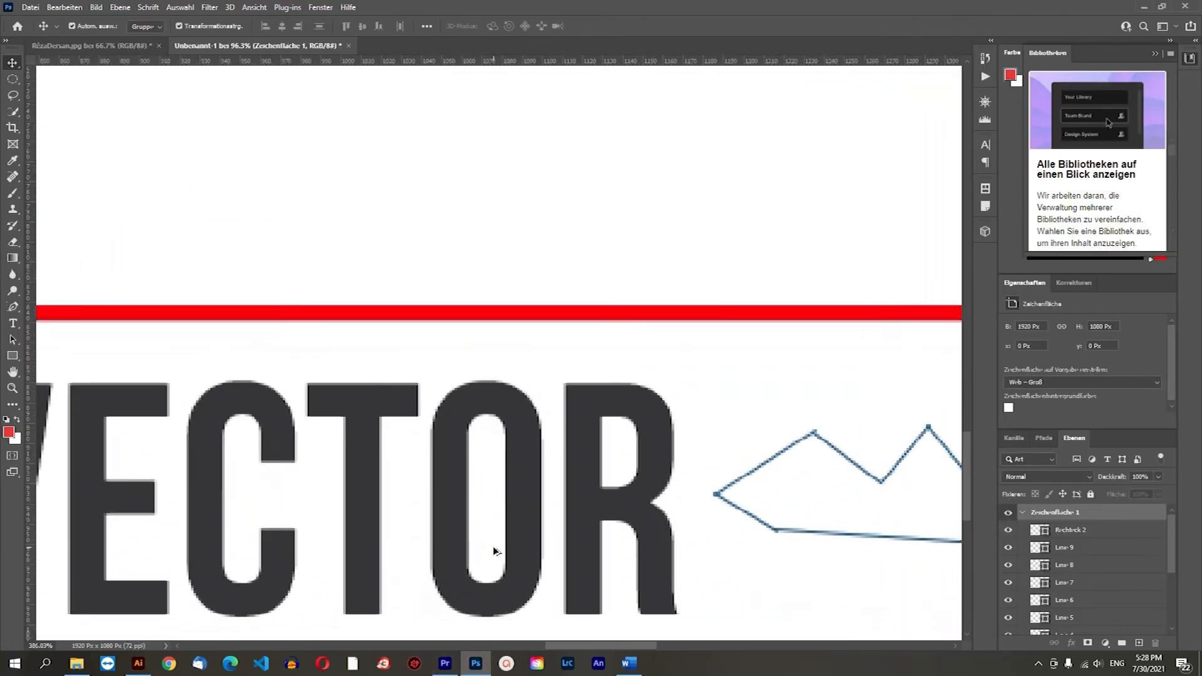
scroll(493, 547, "up", 6)
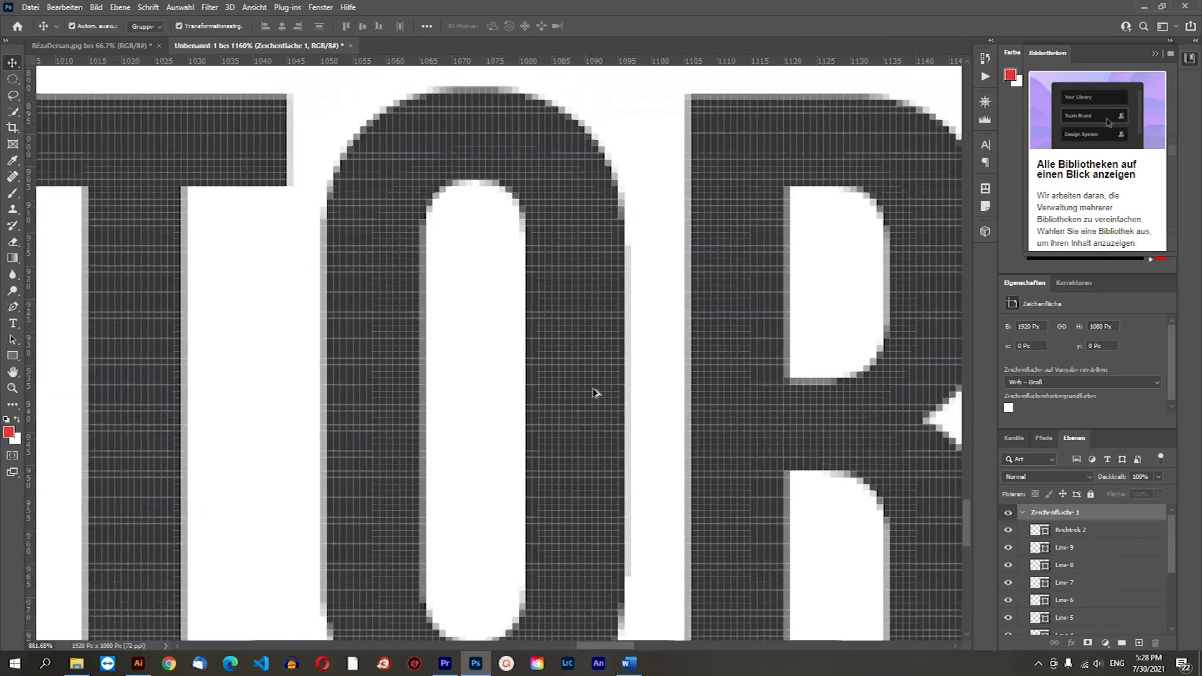
scroll(595, 393, "down", 8)
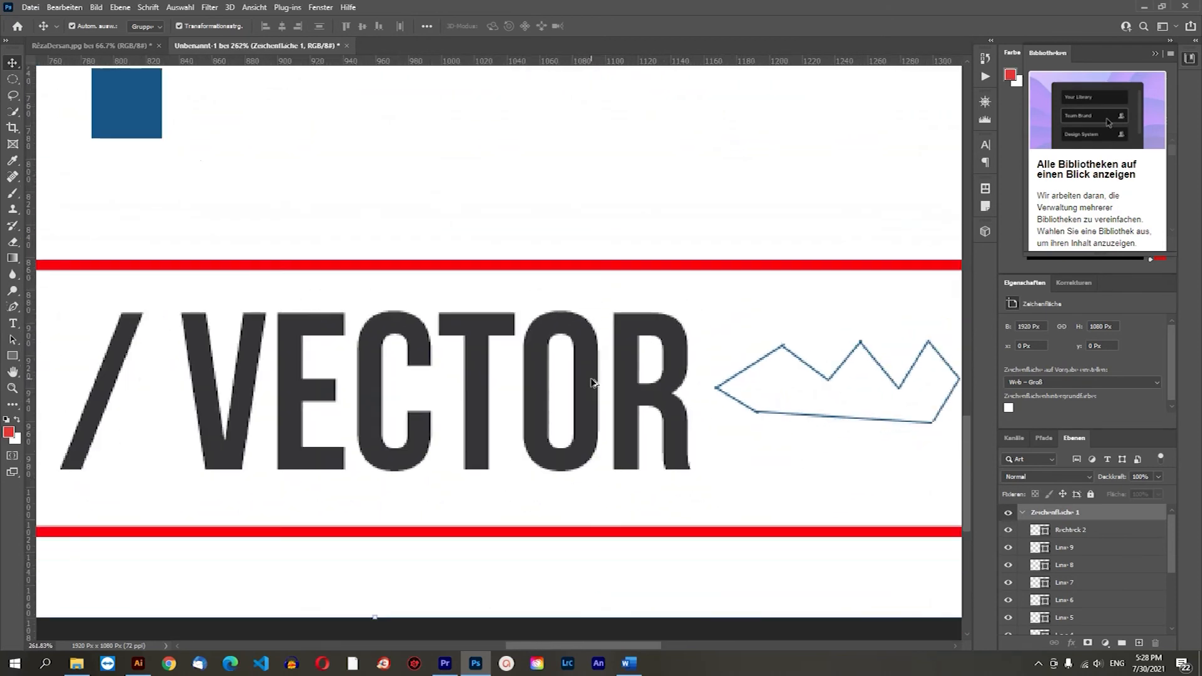
scroll(593, 382, "down", 3)
scroll(592, 384, "up", 5)
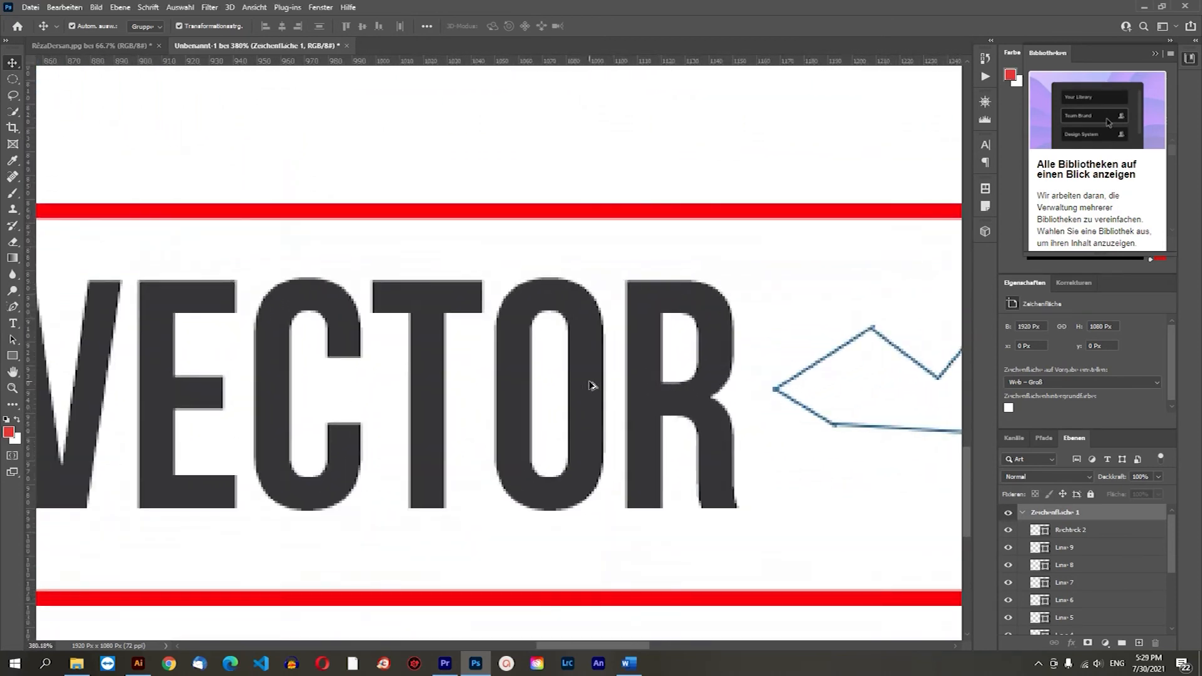
scroll(593, 385, "down", 2)
scroll(592, 386, "up", 4)
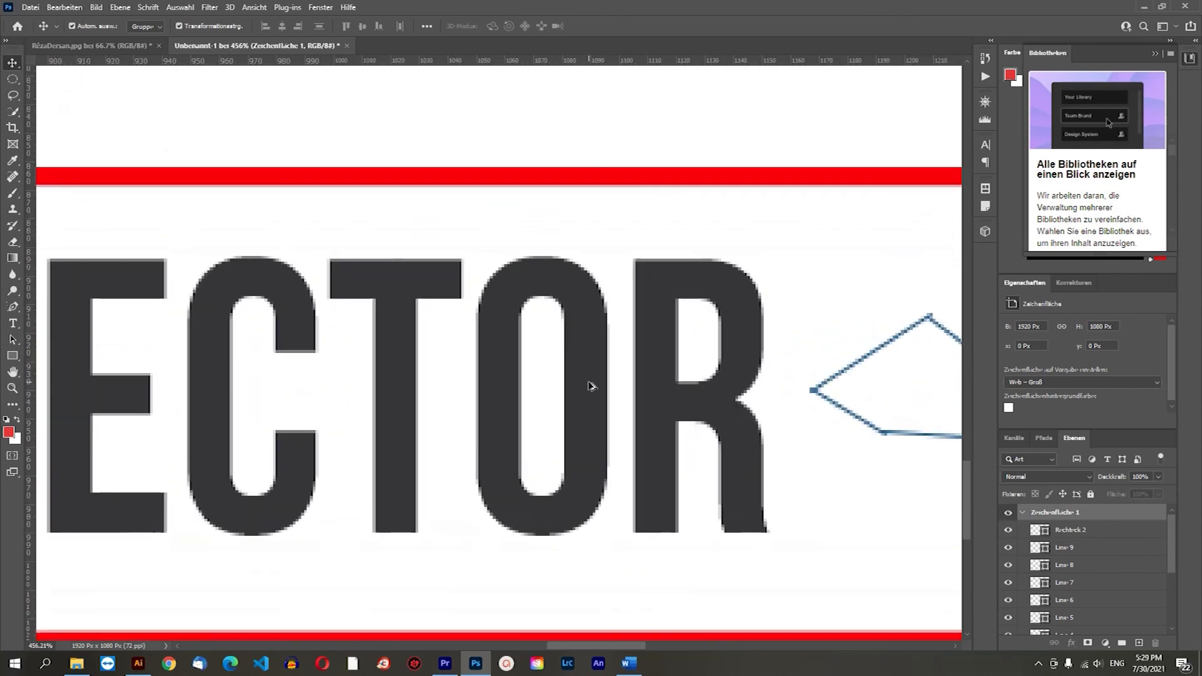
scroll(591, 387, "up", 2)
scroll(591, 388, "down", 2)
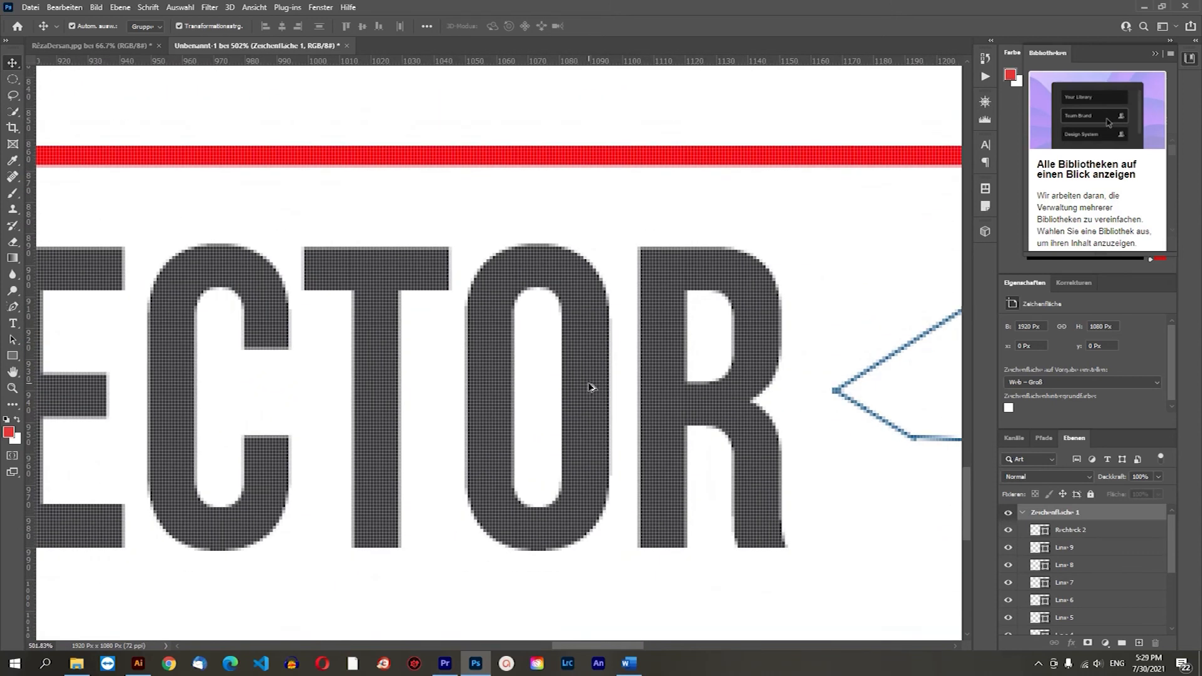
scroll(591, 389, "down", 8)
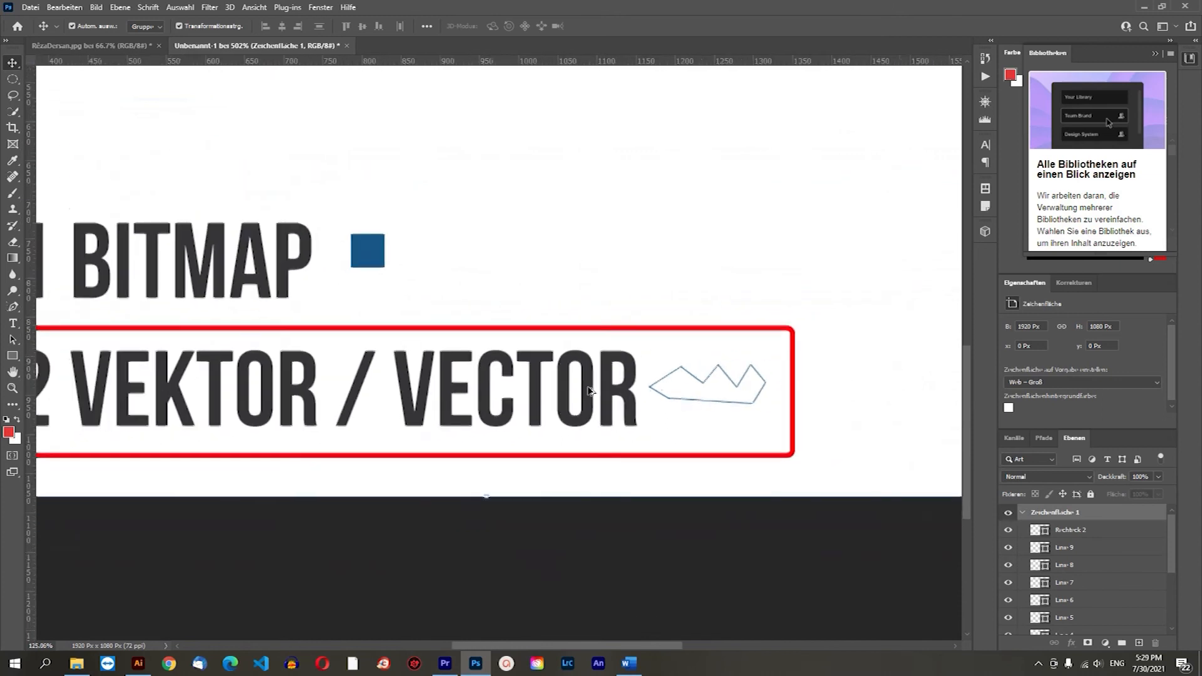
scroll(590, 390, "up", 6)
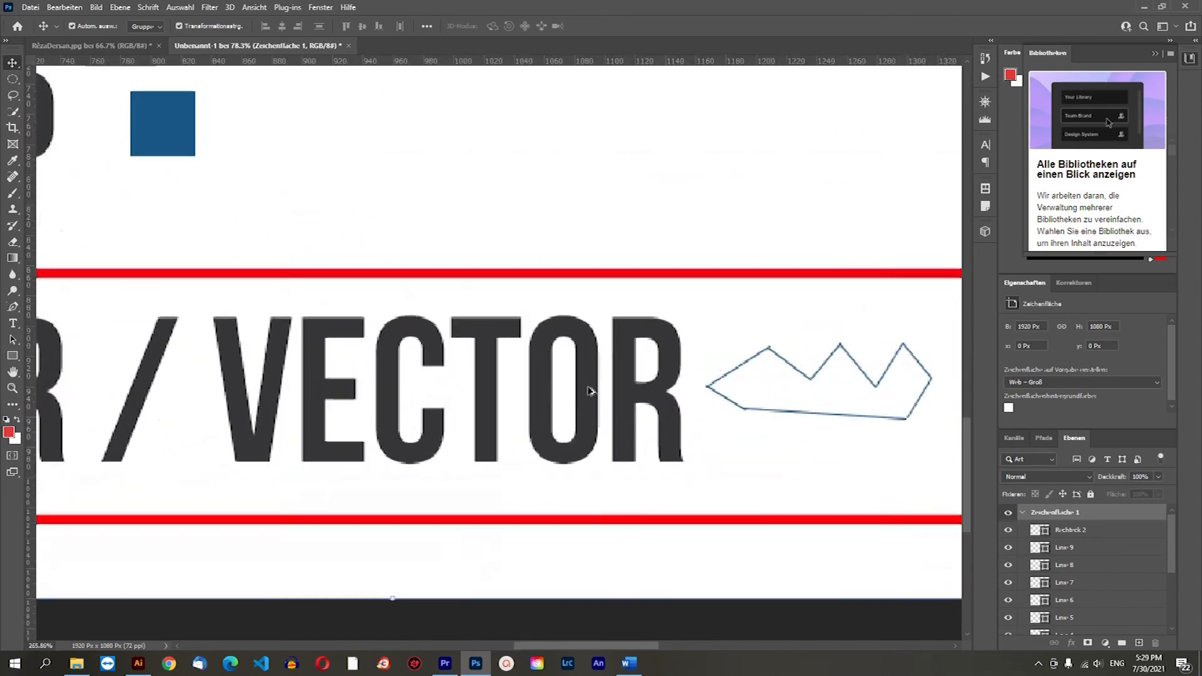
scroll(590, 391, "up", 3)
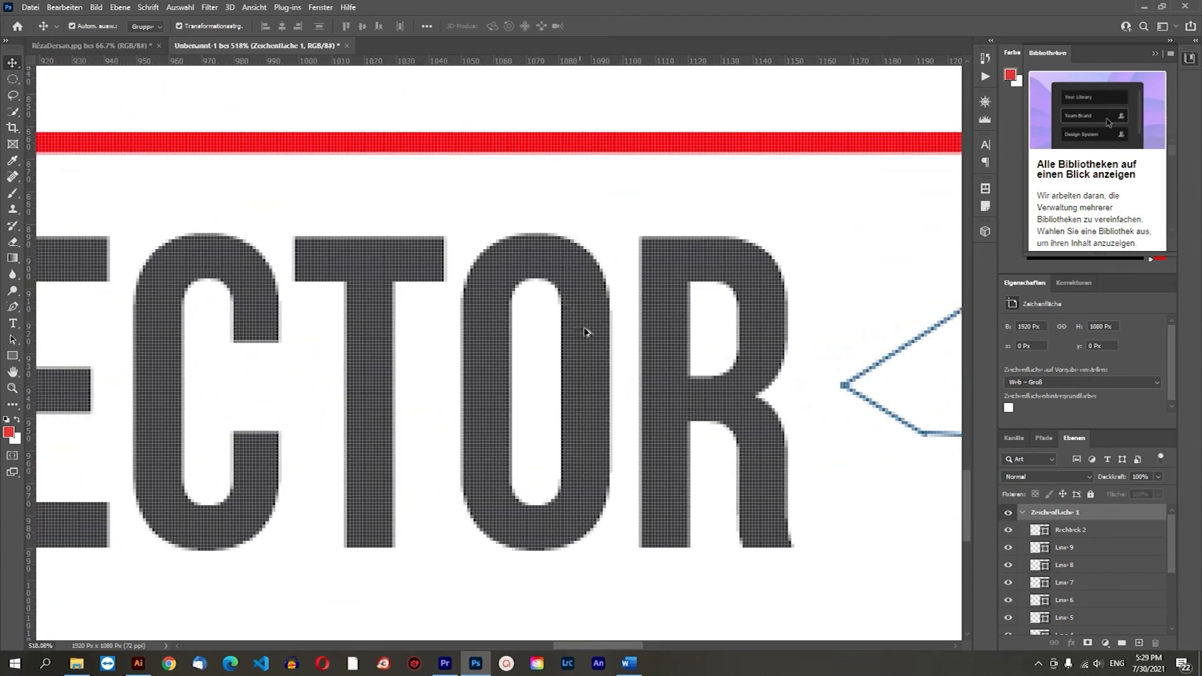
scroll(577, 392, "down", 4)
scroll(577, 393, "down", 2)
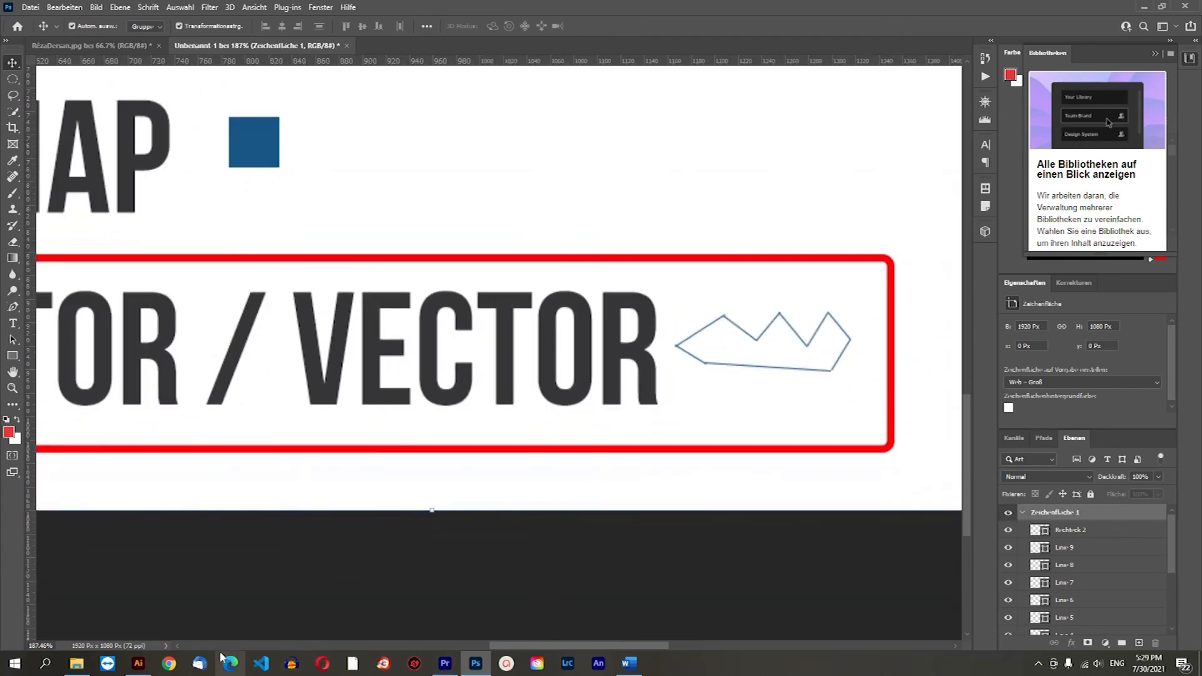
Switch back to Illustrator and enlarge the flag proportionally to span the full width of the canvas, about 5780 mm
left_click(139, 665)
scroll(516, 331, "down", 10)
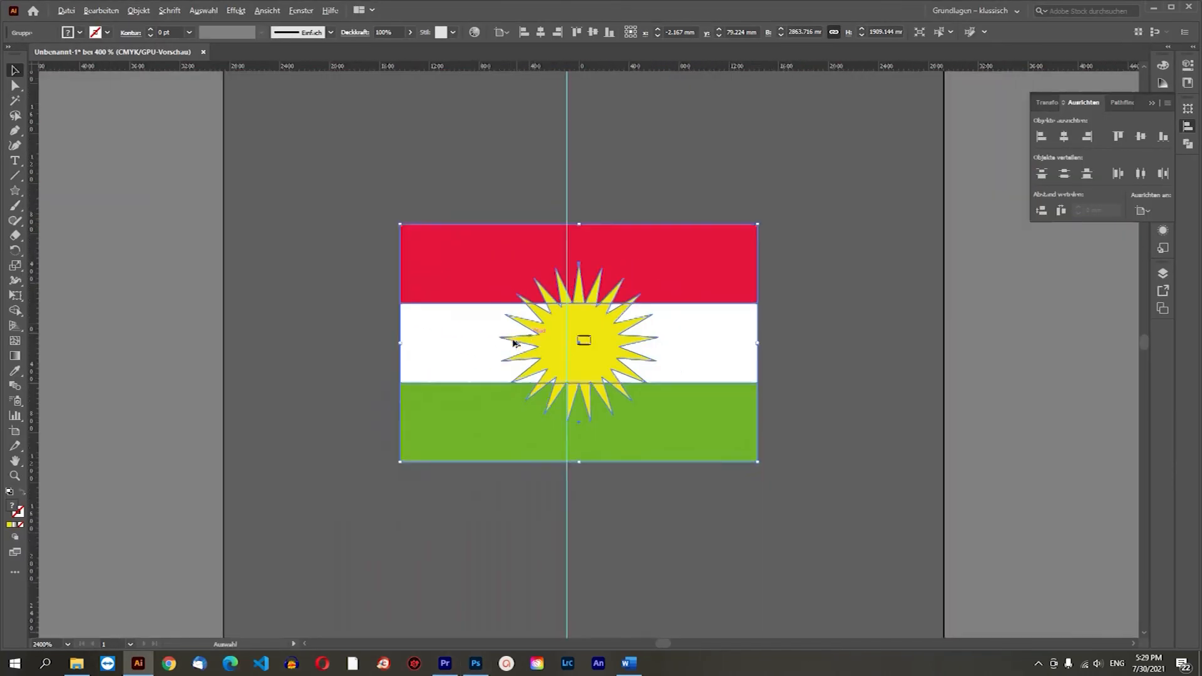
key("ctrl+minus")
left_click(736, 288)
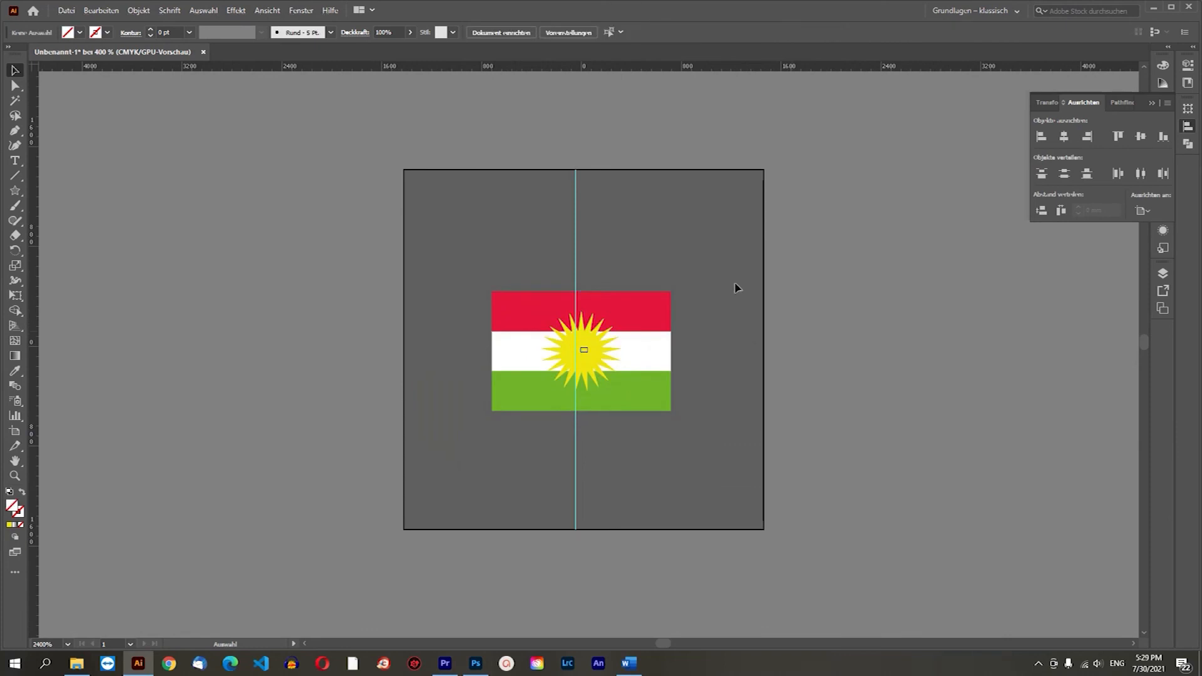
left_click(636, 349)
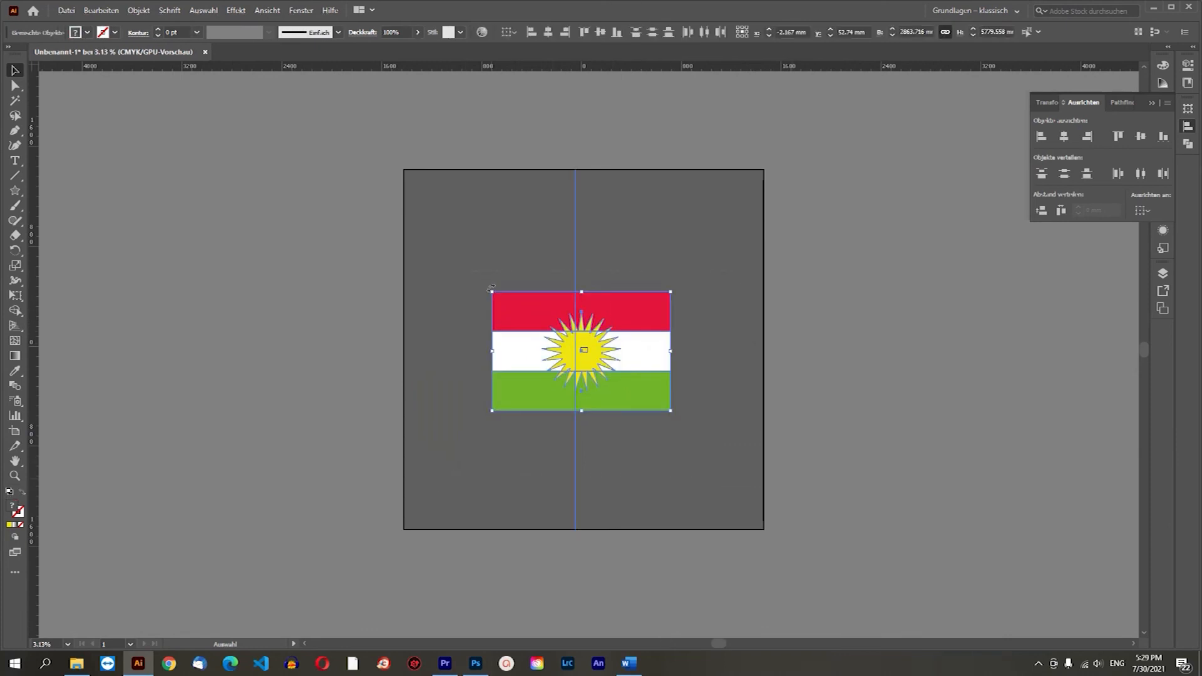
left_click_drag(492, 292, 402, 229)
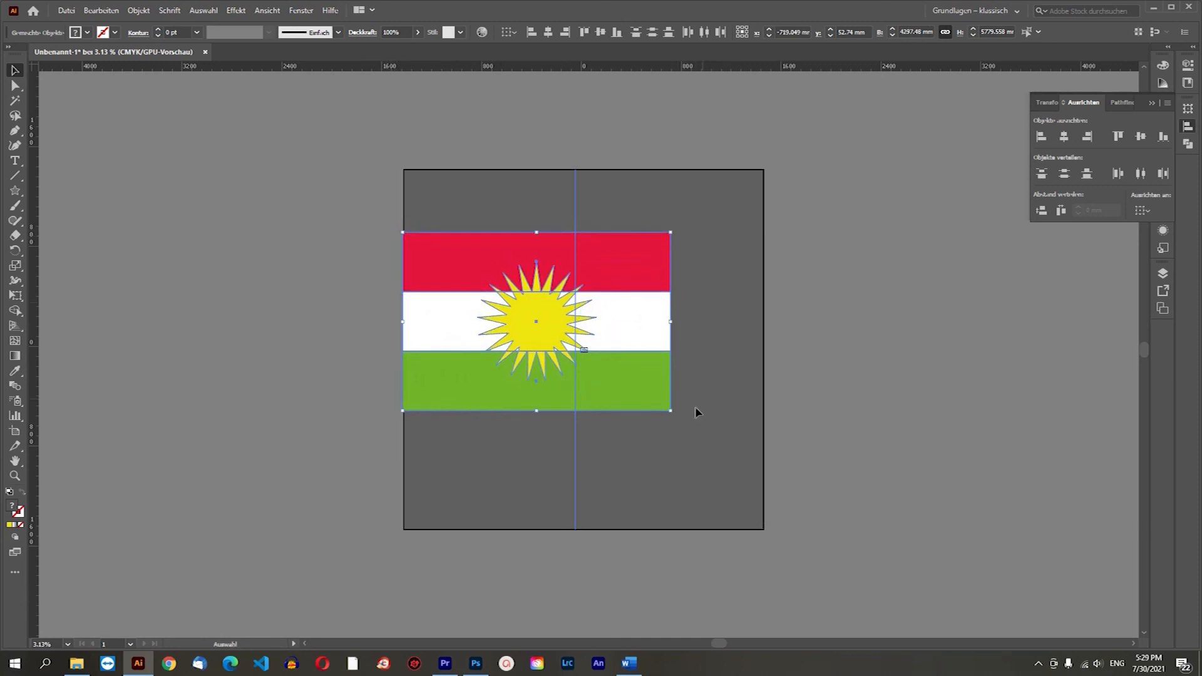
left_click_drag(669, 409, 765, 484)
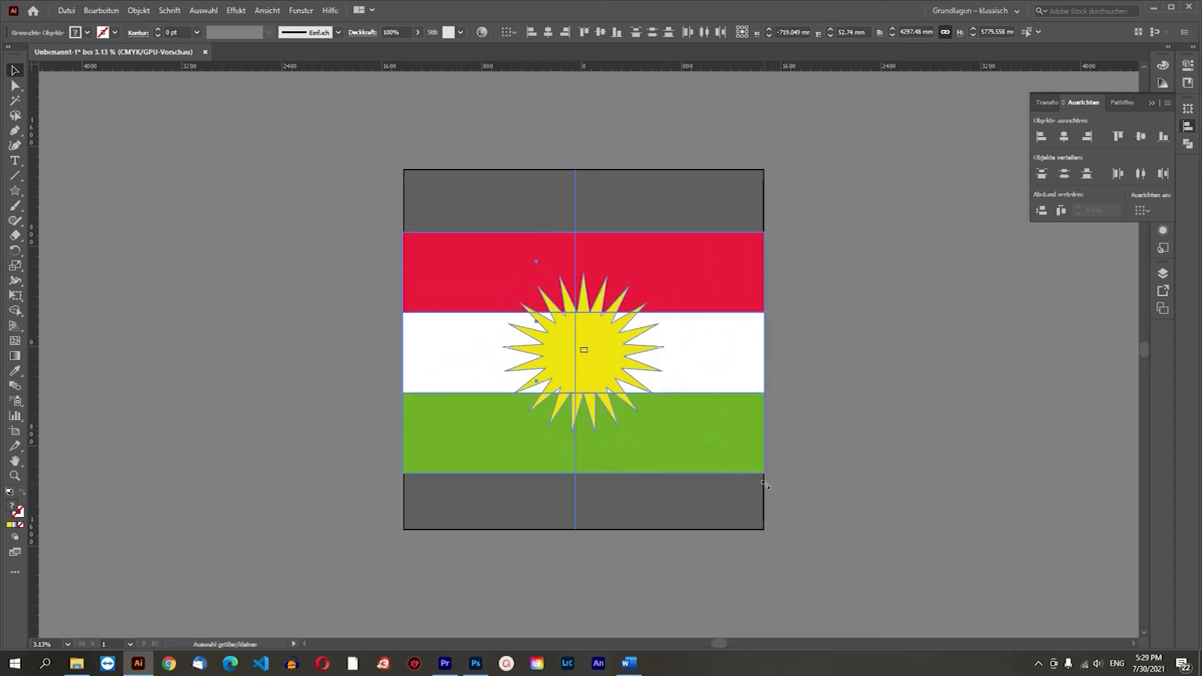
Check the enlarged flag's width and height values, and deselect it
double_click(914, 30)
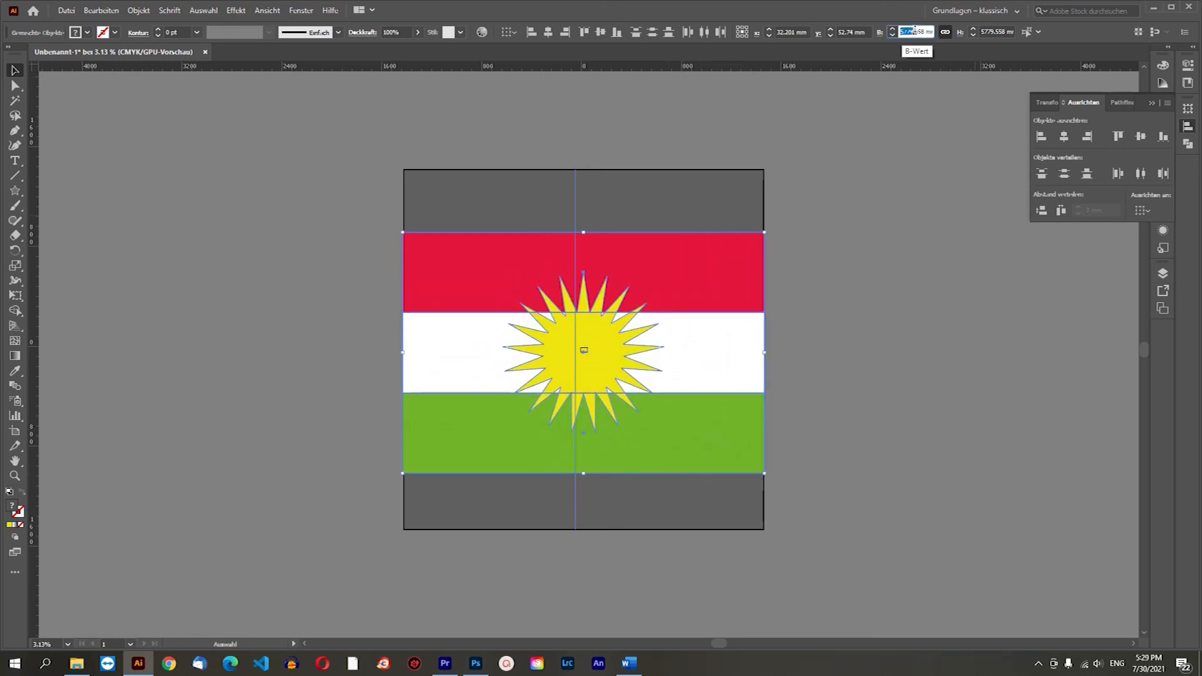
left_click(983, 30)
left_click(843, 317)
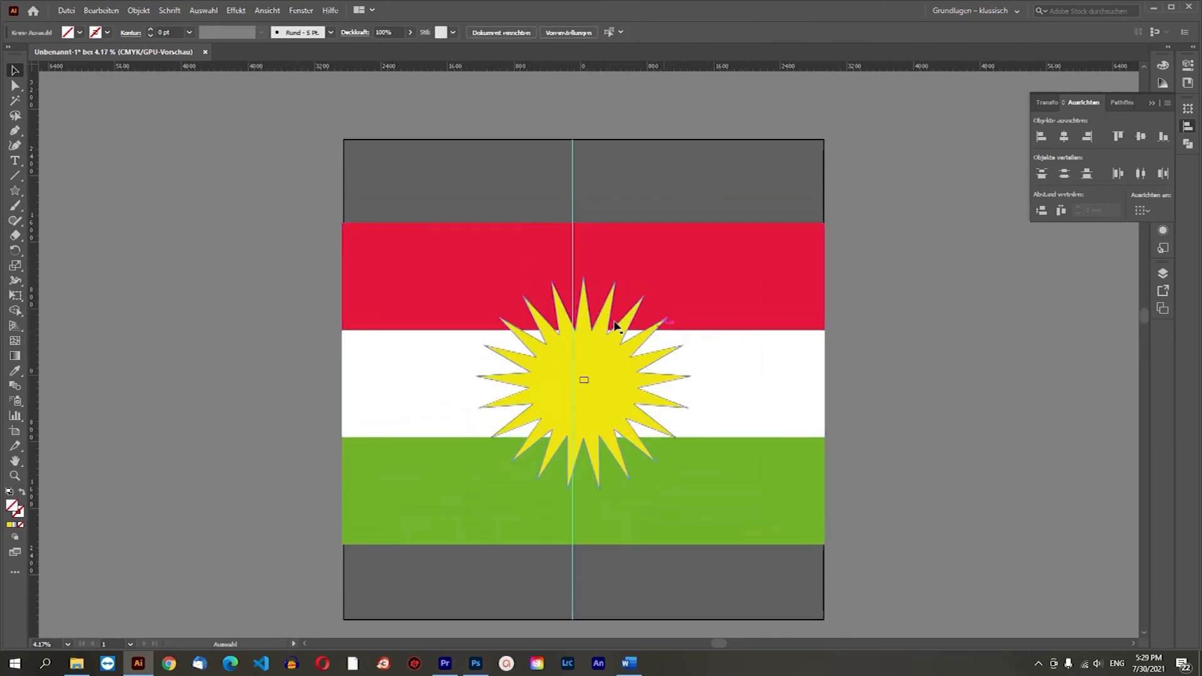
Examine the star's edge against the red strip at very high magnification, and switch back to Photoshop
scroll(623, 316, "up", 5)
scroll(622, 305, "up", 3)
scroll(203, 225, "up", 5)
scroll(435, 276, "up", 3)
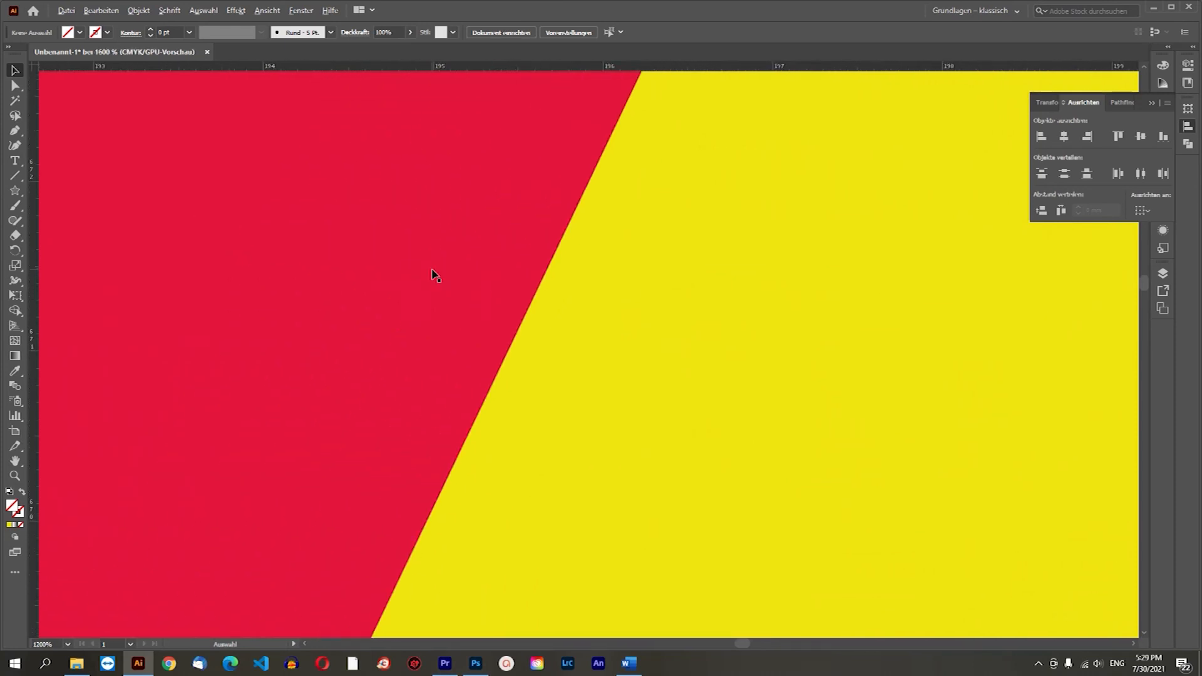
left_click_drag(693, 259, 666, 255)
scroll(665, 258, "down", 10)
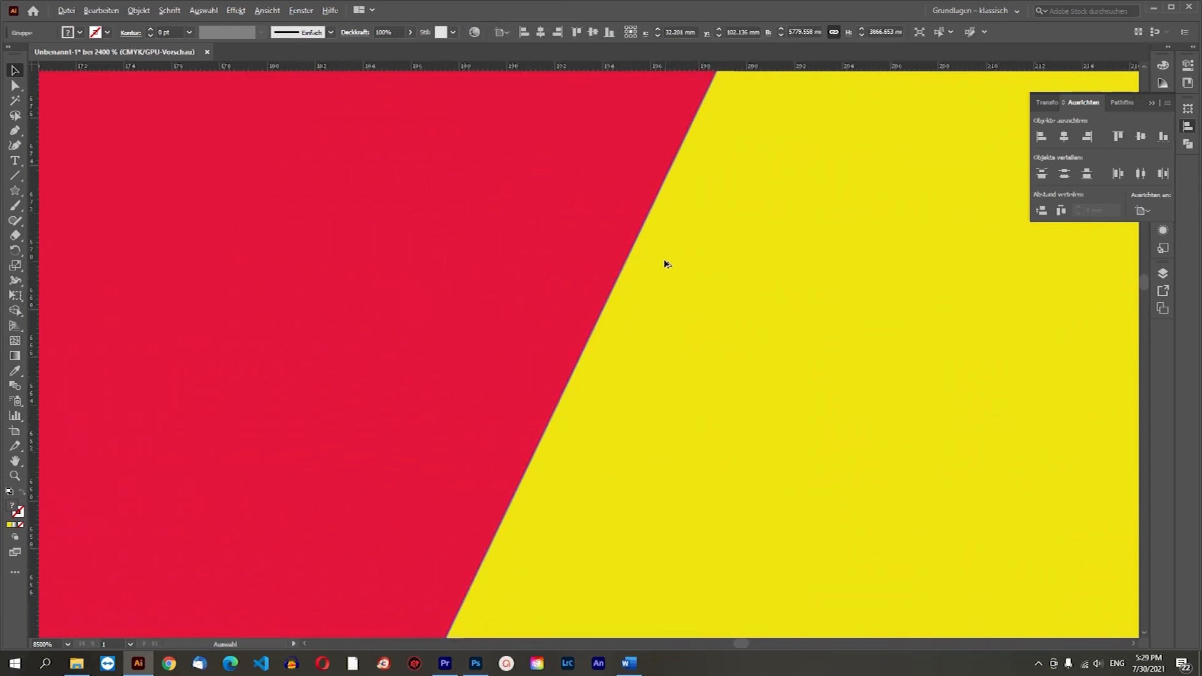
scroll(663, 276, "down", 12)
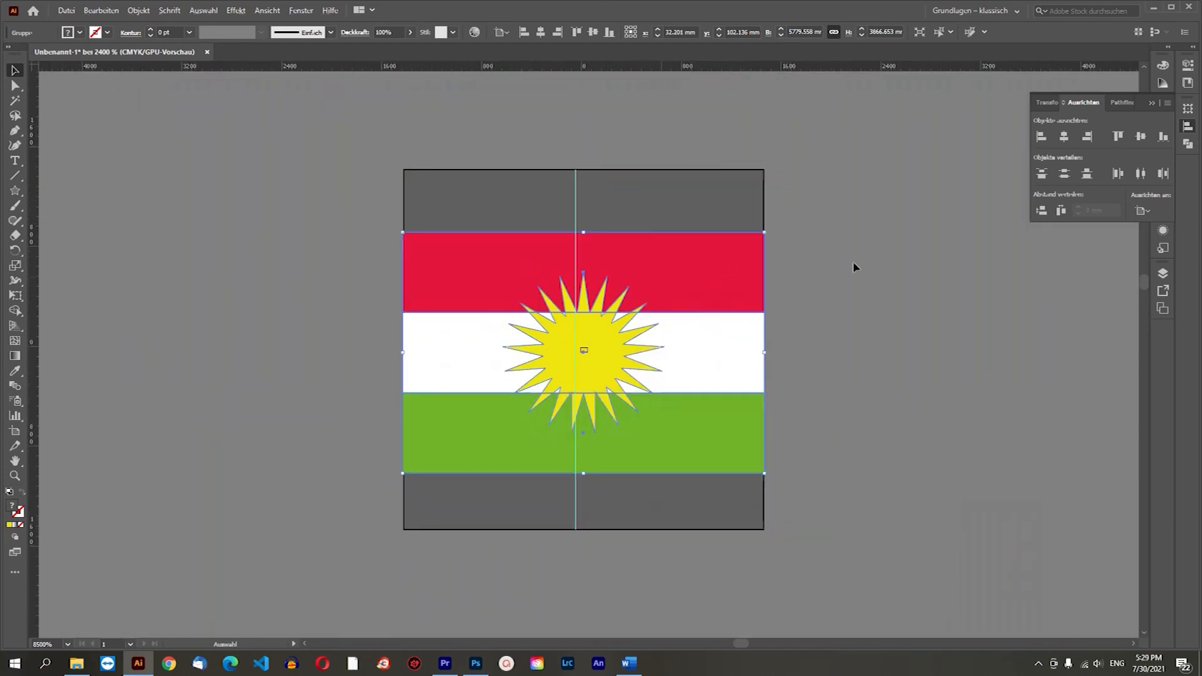
left_click(841, 229)
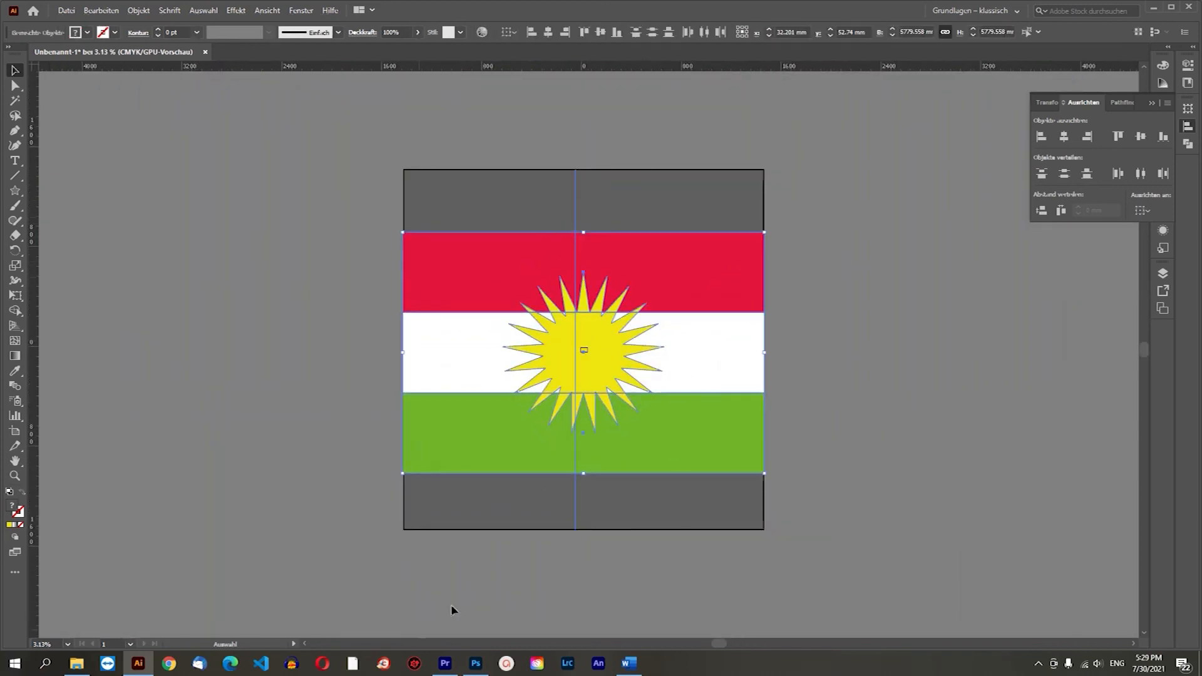
left_click(481, 669)
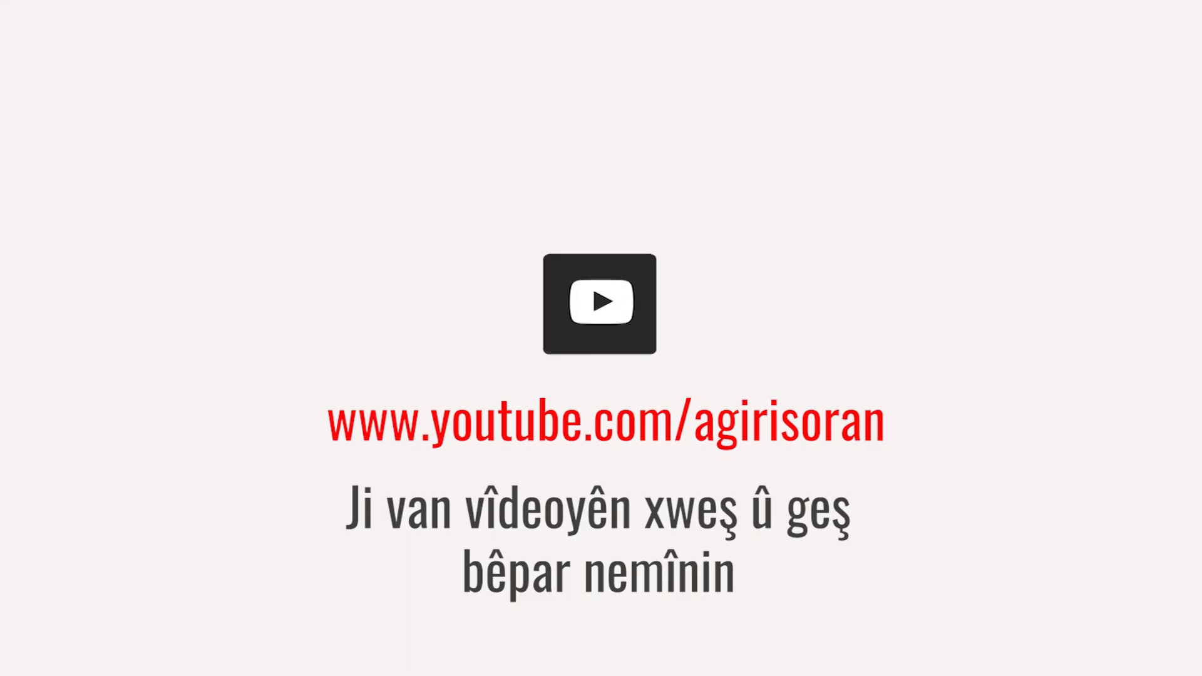